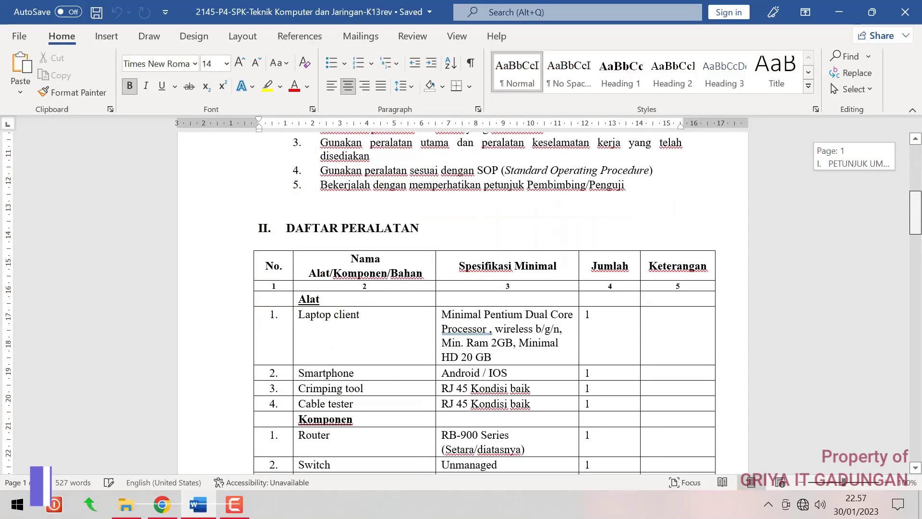
# Review the exam sheet's title, briefly selecting the 2022/2023 school year
pyautogui.scroll(8, 461, 303)
pyautogui.scroll(2, 738, 185)
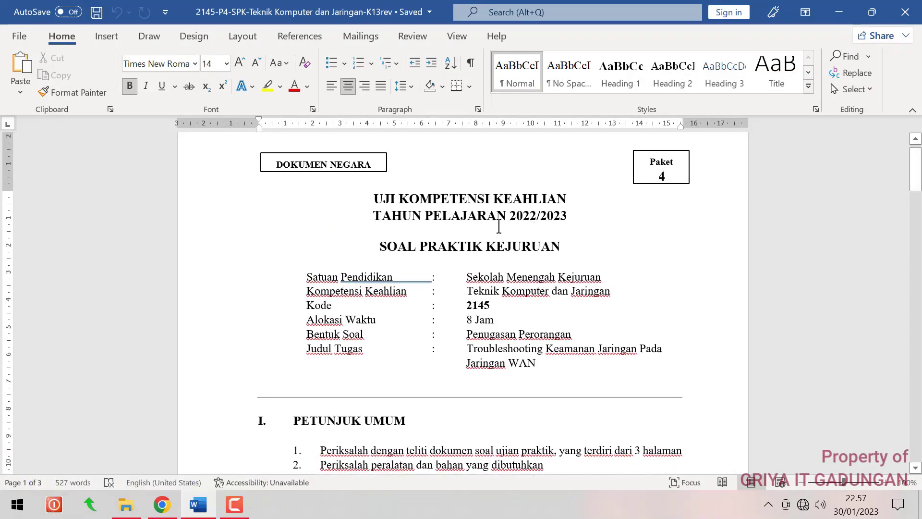
pyautogui.moveTo(513, 215); pyautogui.dragTo(570, 216)
pyautogui.click(613, 219)
pyautogui.scroll(-7, 732, 249)
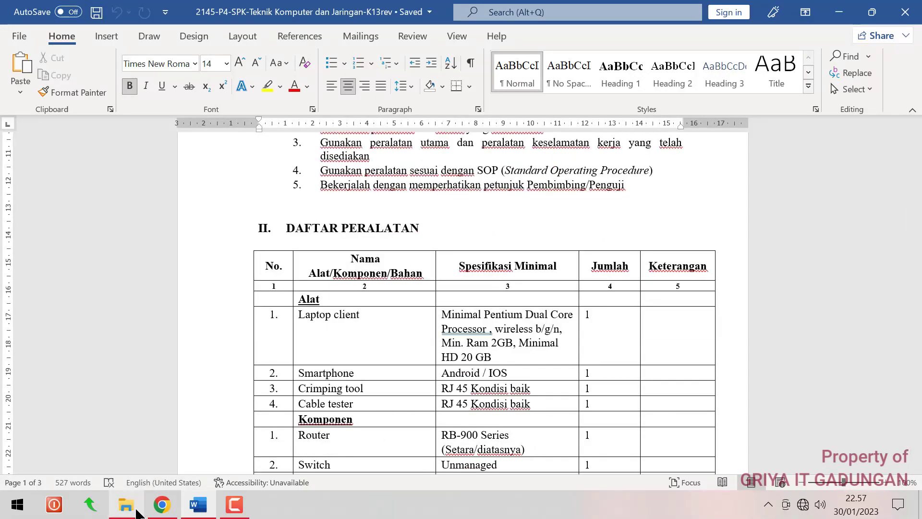
pyautogui.scroll(7, 626, 224)
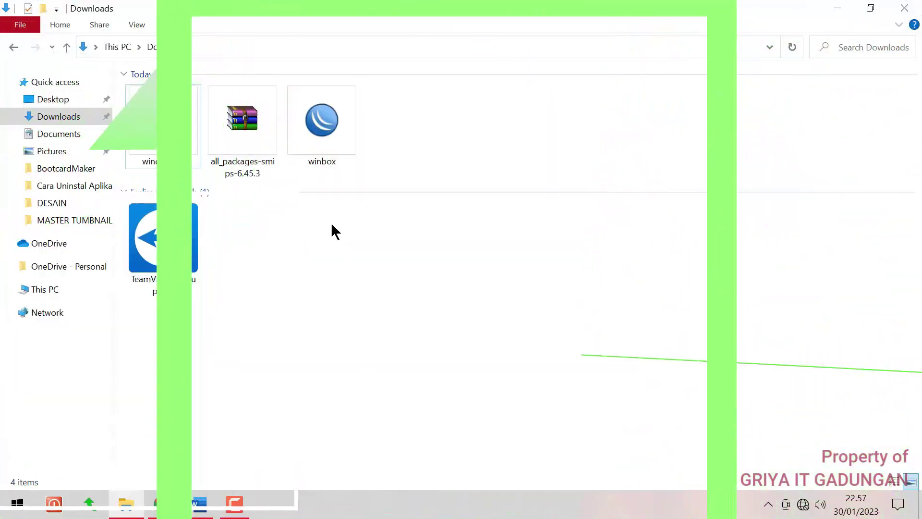
# Launch WinBox from Downloads and connect to the discovered hAP lite router
pyautogui.click(334, 144)
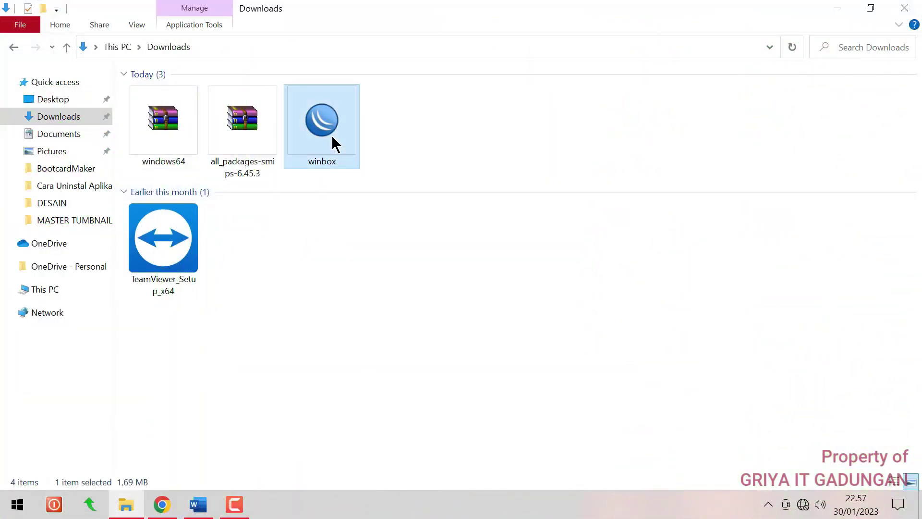
pyautogui.doubleClick(332, 135)
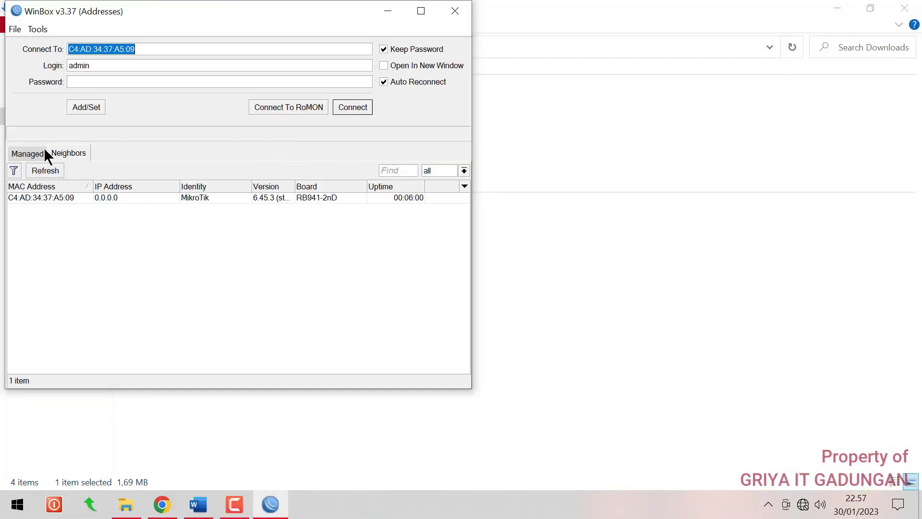
pyautogui.click(59, 195)
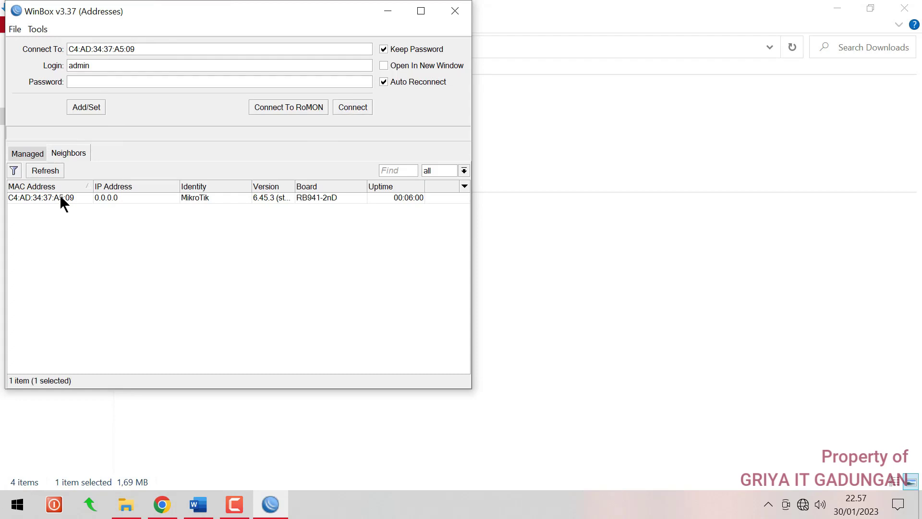
pyautogui.click(350, 107)
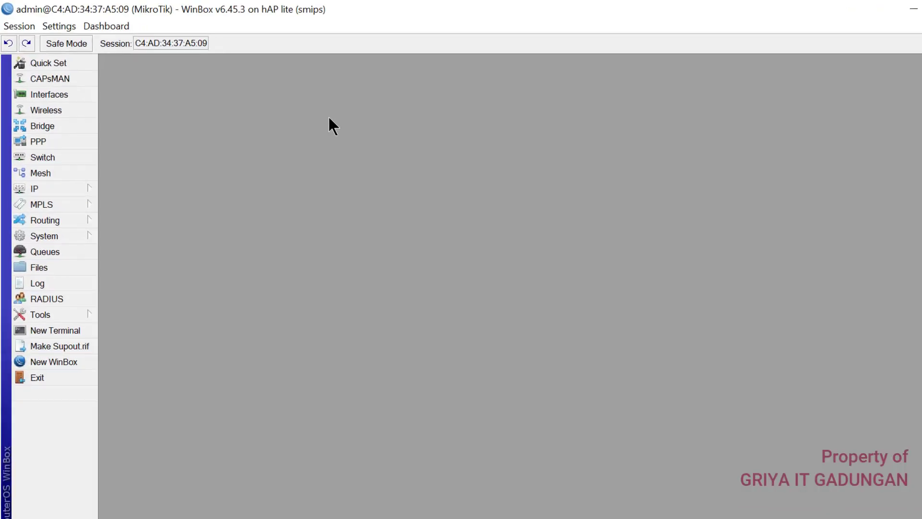
# Run system reset in a router terminal and confirm it with y
pyautogui.click(77, 365)
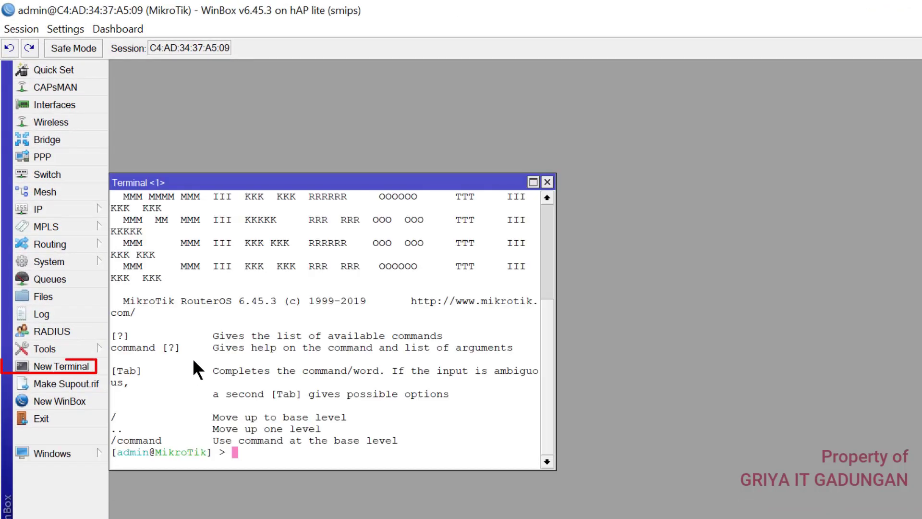
pyautogui.write('syst')
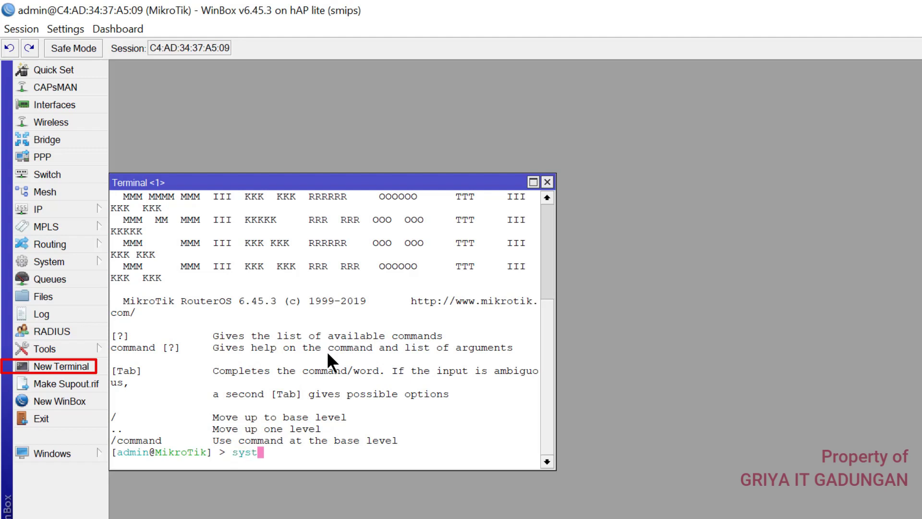
pyautogui.write('em reset')
pyautogui.press('Return')
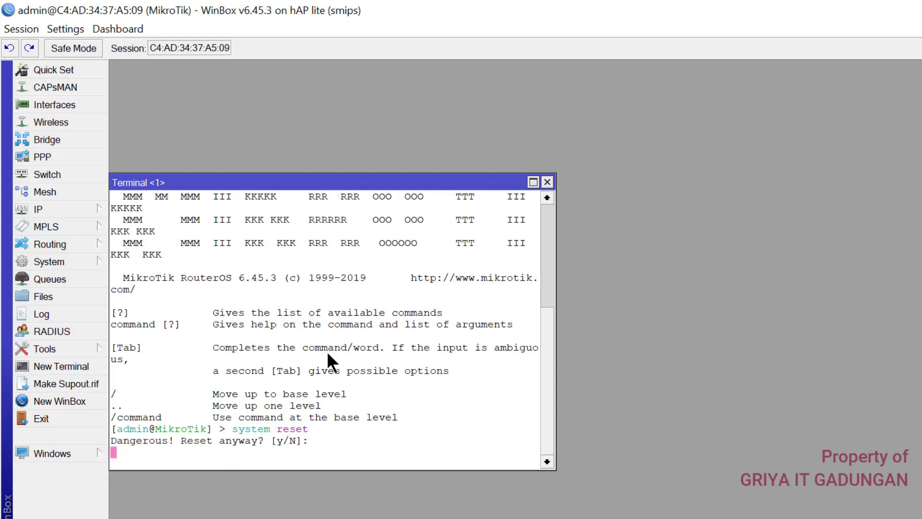
pyautogui.write('y')
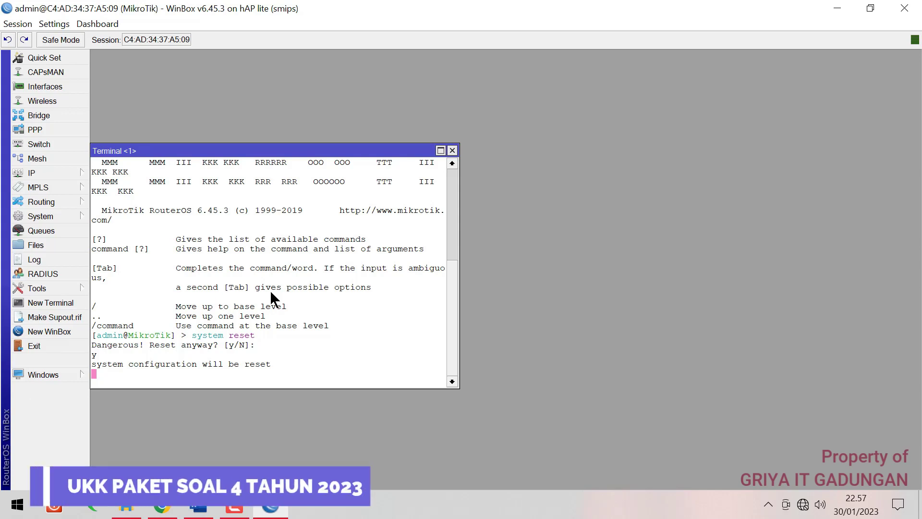
pyautogui.hotkey('alt', 'Tab')
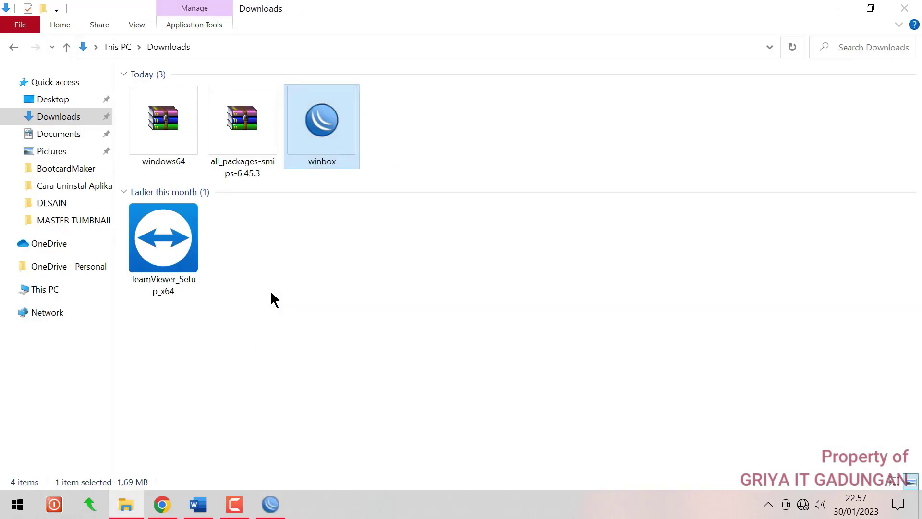
# Reconnect to the reset router, remove its default configuration, close the Terminal, and return to Word
pyautogui.click(270, 505)
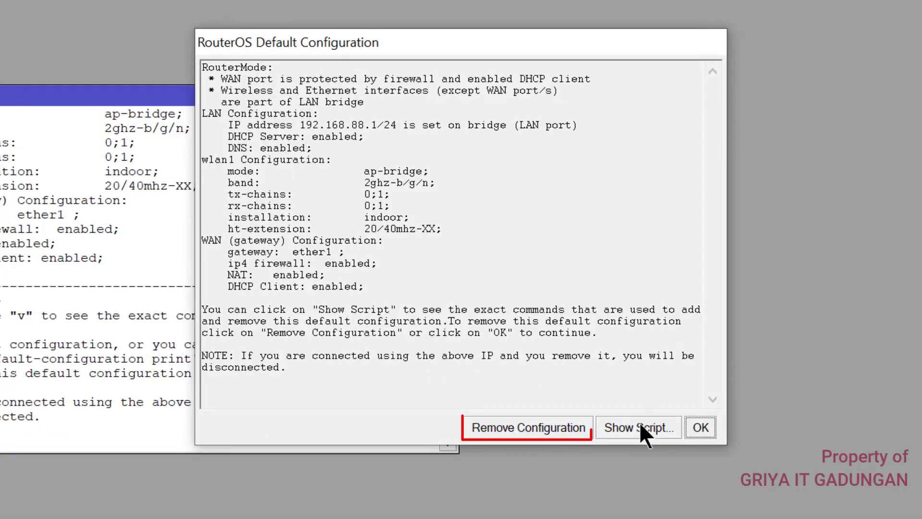
pyautogui.click(568, 427)
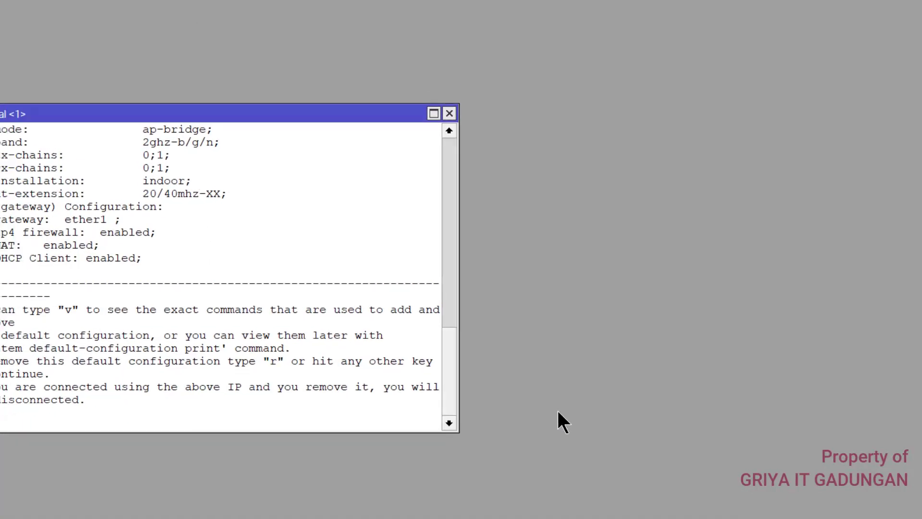
pyautogui.click(452, 149)
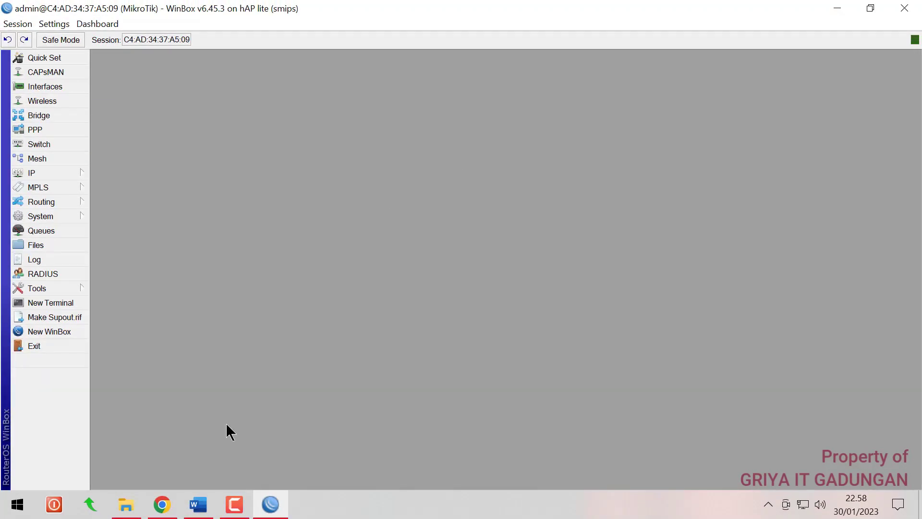
pyautogui.click(210, 509)
# Read the sheet's router options (DNS, NTP, Web Proxy, 192.168.100.1/25, 99-client DHCP), then return to WinBox
pyautogui.scroll(-1, 403, 256)
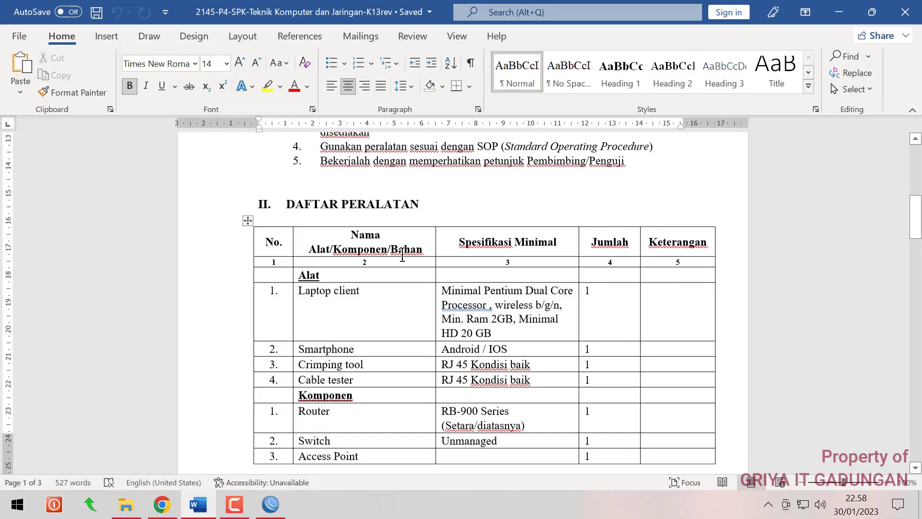
pyautogui.scroll(-15, 402, 256)
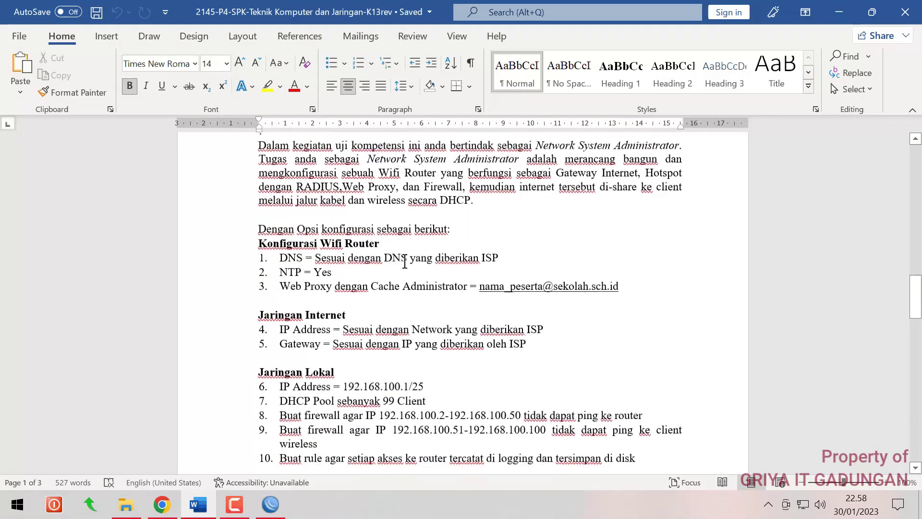
pyautogui.scroll(-8, 405, 262)
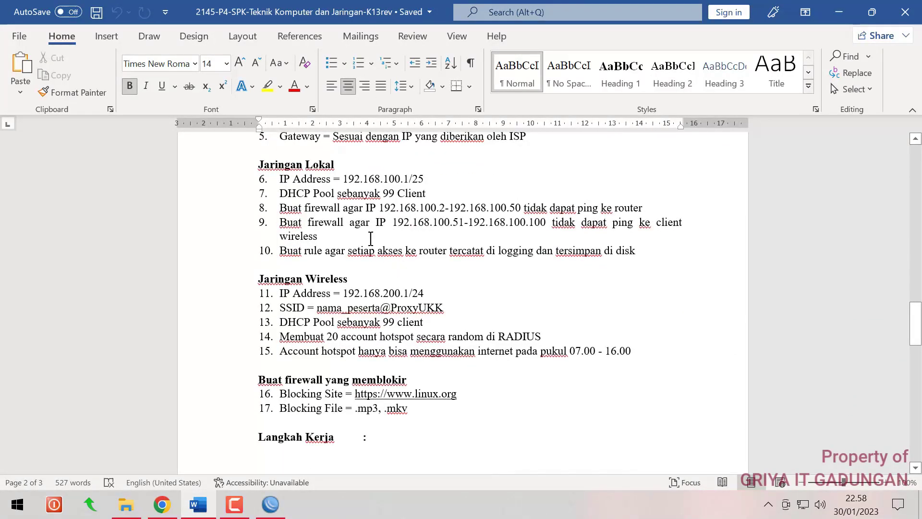
pyautogui.scroll(-2, 370, 238)
pyautogui.scroll(10, 370, 236)
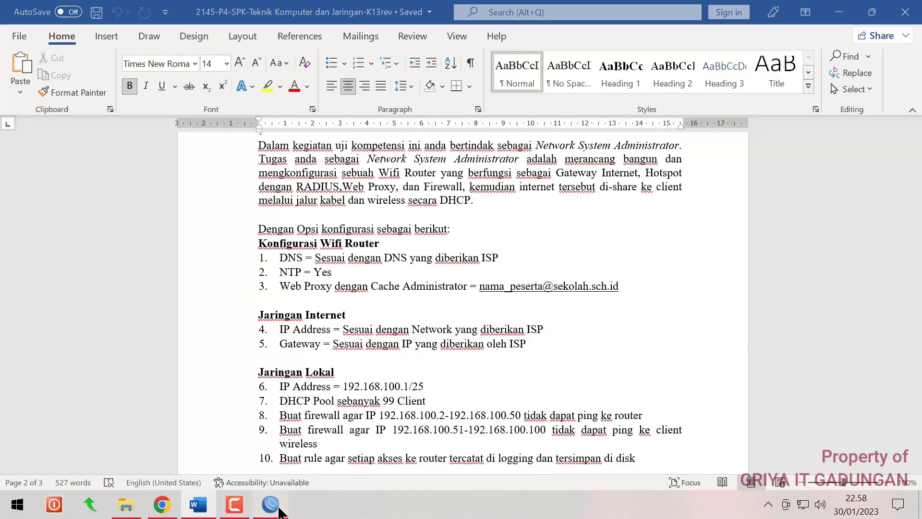
pyautogui.click(270, 504)
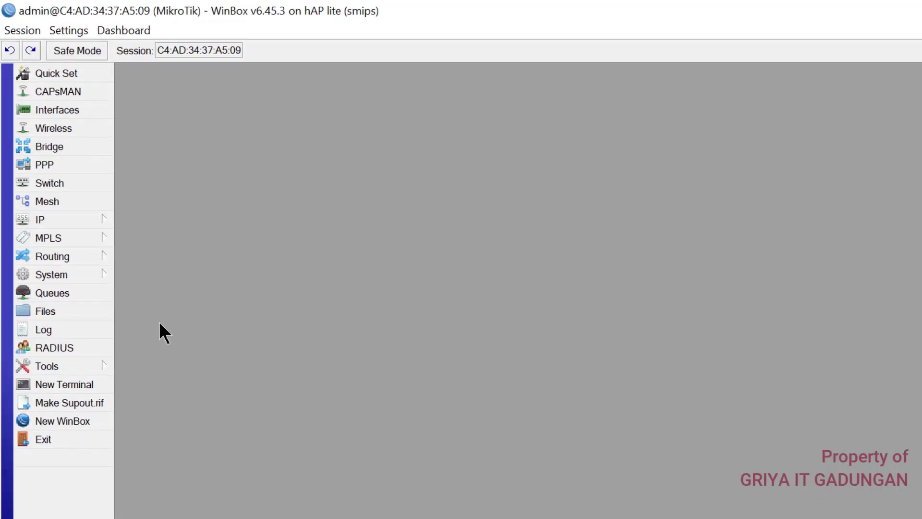
# Rename interface ether1 to ether1_internet/isp
pyautogui.click(81, 110)
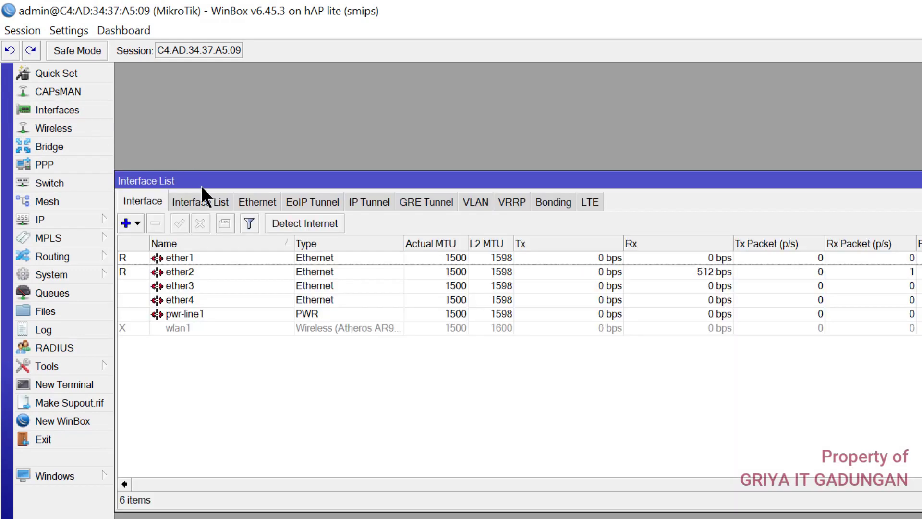
pyautogui.click(204, 258)
pyautogui.doubleClick(204, 258)
pyautogui.click(598, 212)
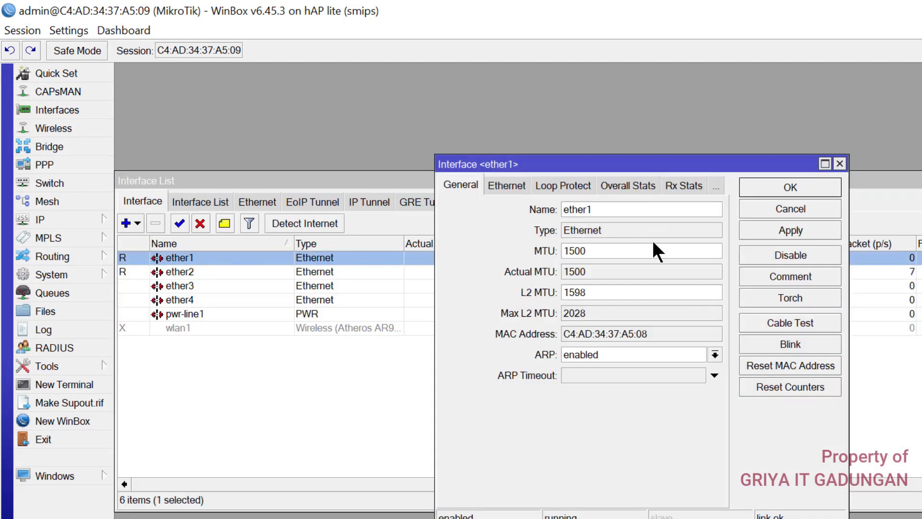
pyautogui.write('_internet')
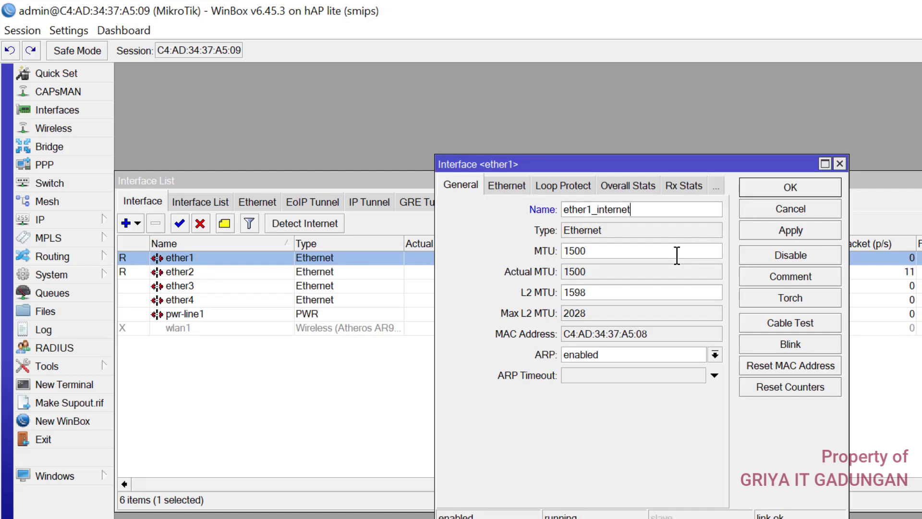
pyautogui.write('/isp')
pyautogui.click(790, 187)
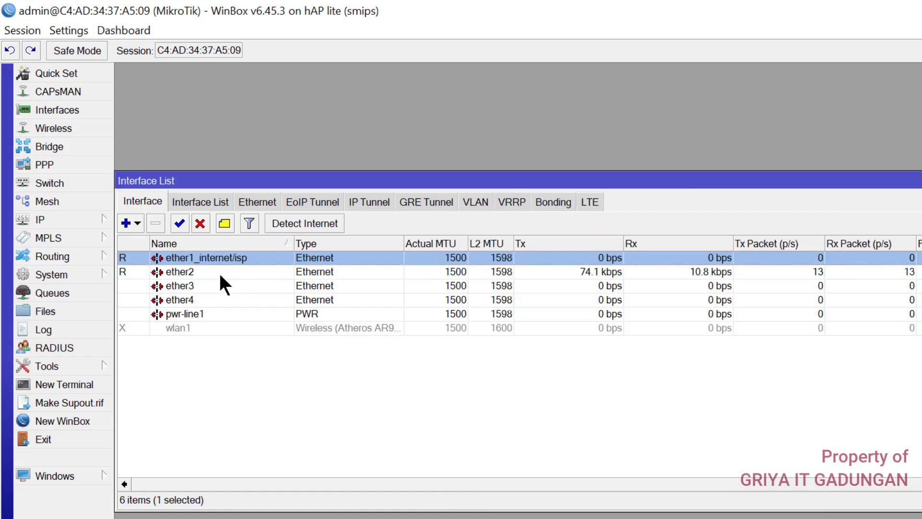
# Rename ether2 to ether2_LAN and enable the disabled wlan1 interface
pyautogui.doubleClick(218, 272)
pyautogui.click(610, 207)
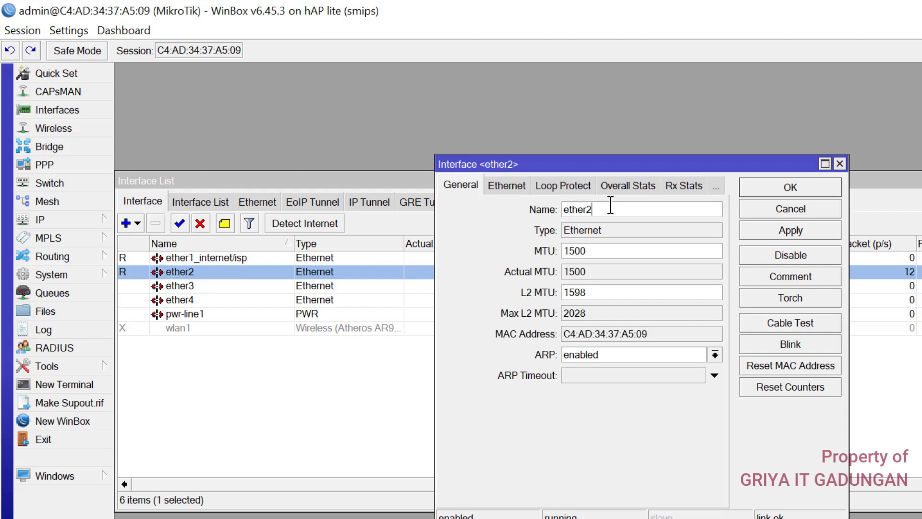
pyautogui.write('_LAN')
pyautogui.click(760, 189)
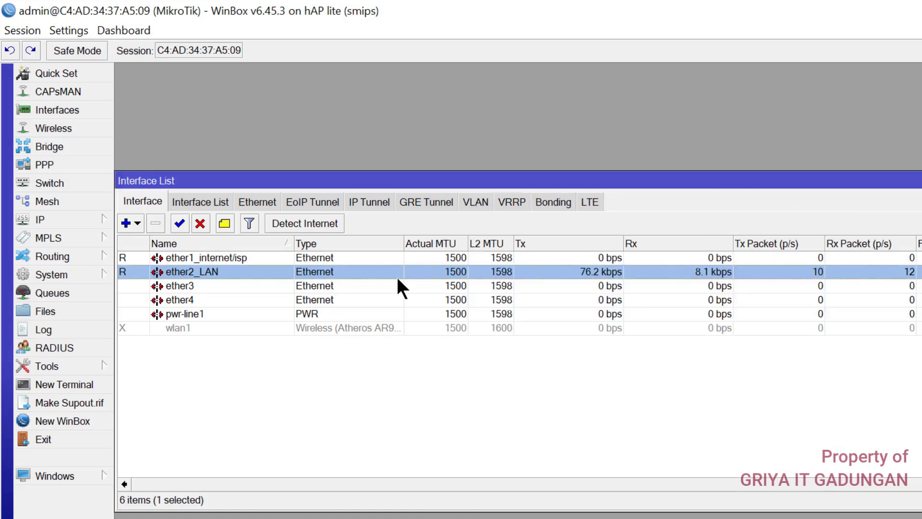
pyautogui.click(193, 328)
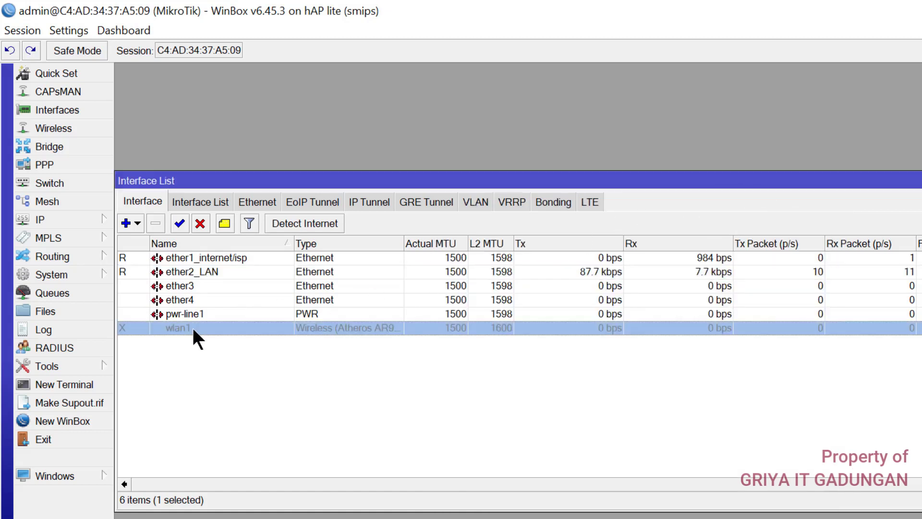
pyautogui.click(176, 223)
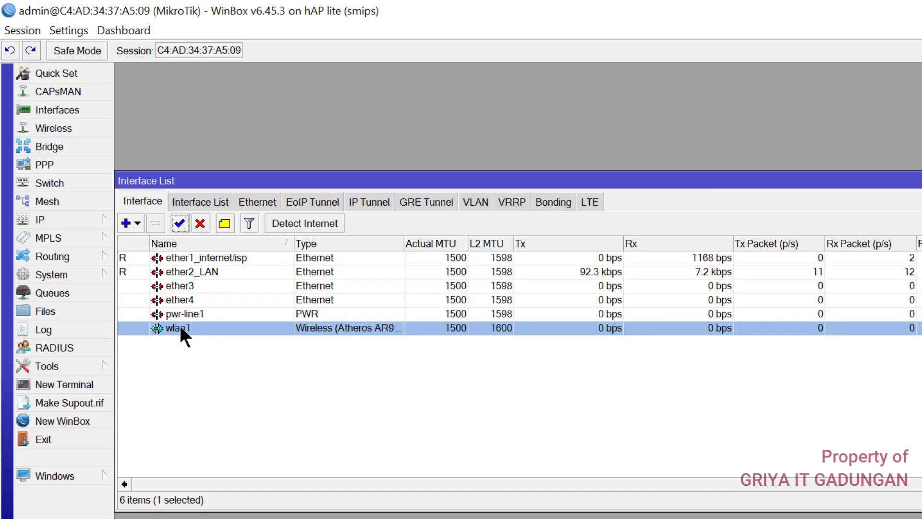
# Rename wlan1 to wlan1_hotspot
pyautogui.doubleClick(180, 327)
pyautogui.click(429, 93)
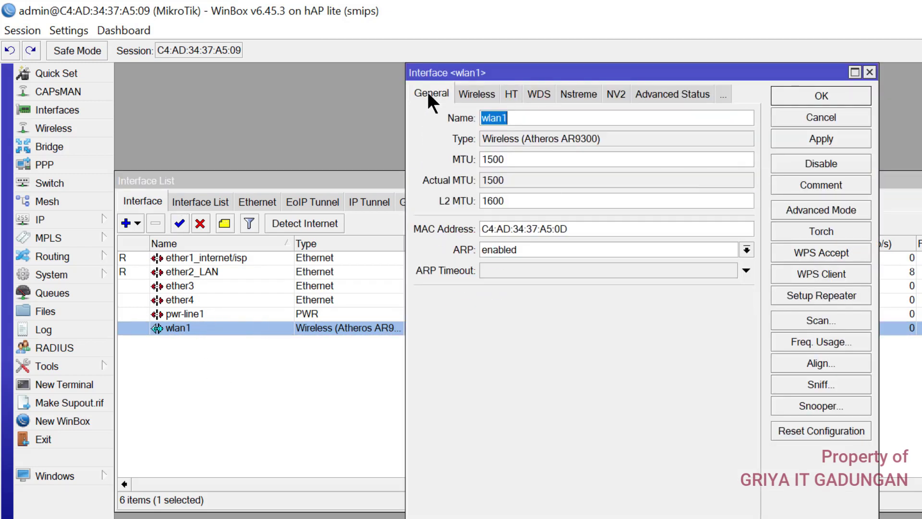
pyautogui.click(538, 115)
pyautogui.write('_')
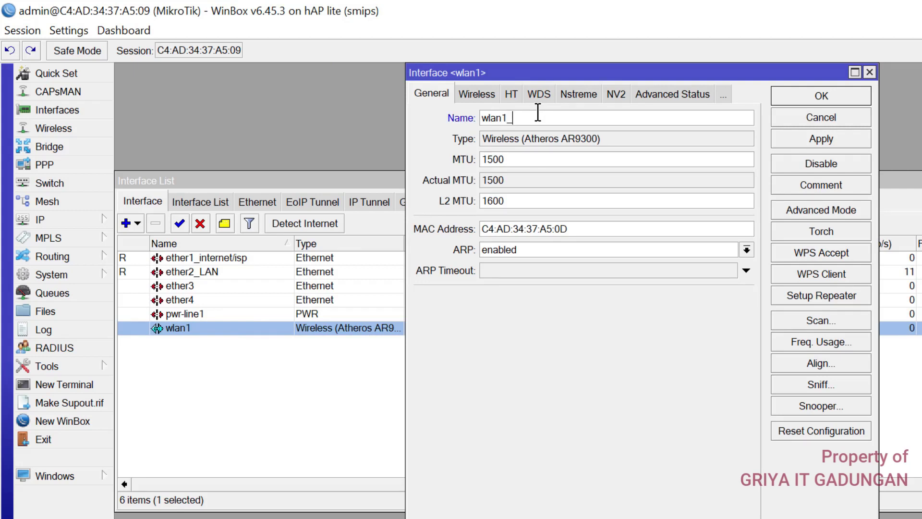
pyautogui.write('hotspot')
pyautogui.click(807, 141)
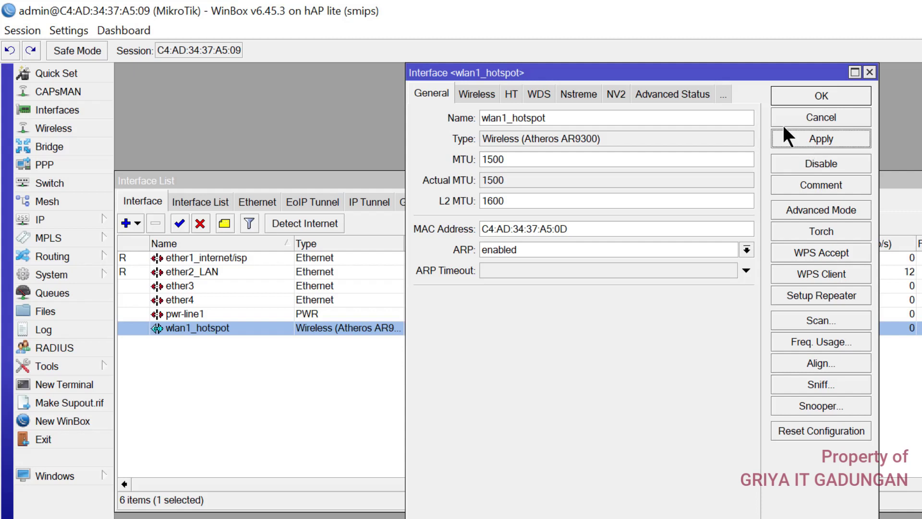
# Set wlan1_hotspot's wireless mode to ap bridge and band to 2GHz-B/G/N
pyautogui.click(486, 95)
pyautogui.click(546, 120)
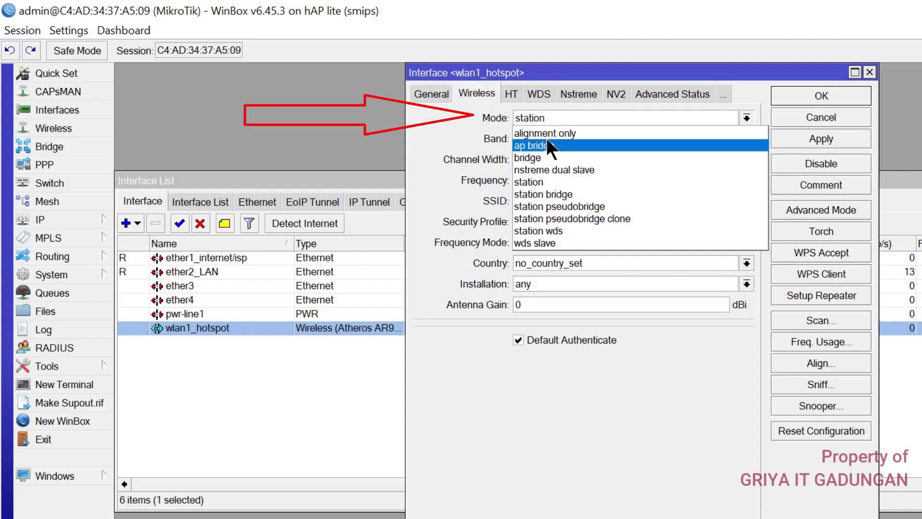
pyautogui.click(558, 142)
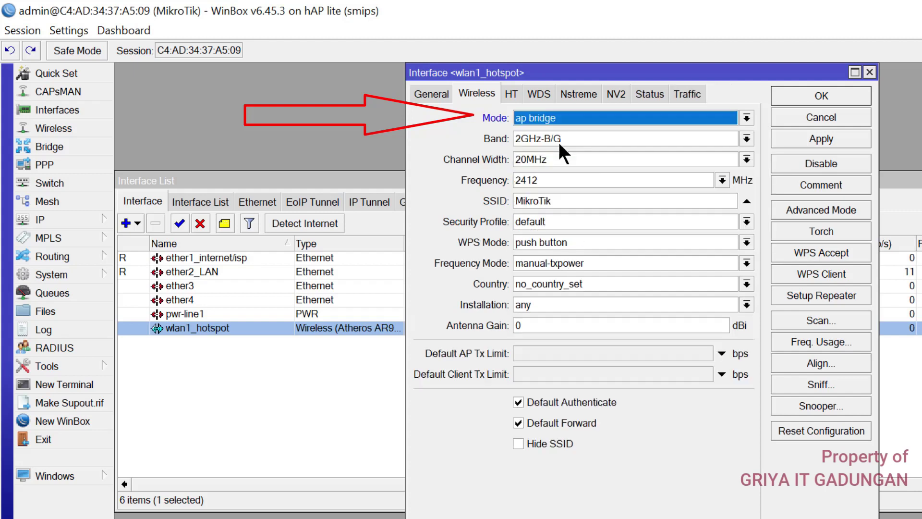
pyautogui.click(746, 139)
pyautogui.click(544, 193)
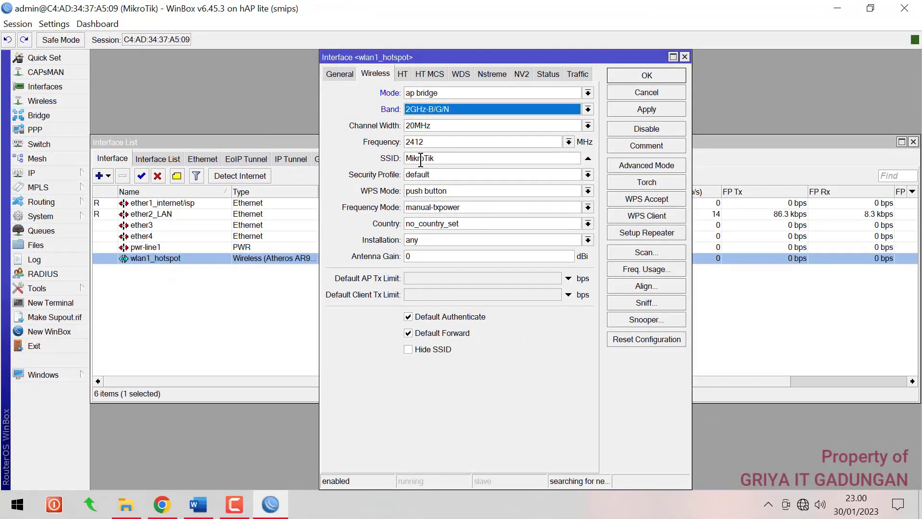
pyautogui.click(198, 505)
pyautogui.scroll(-6, 350, 313)
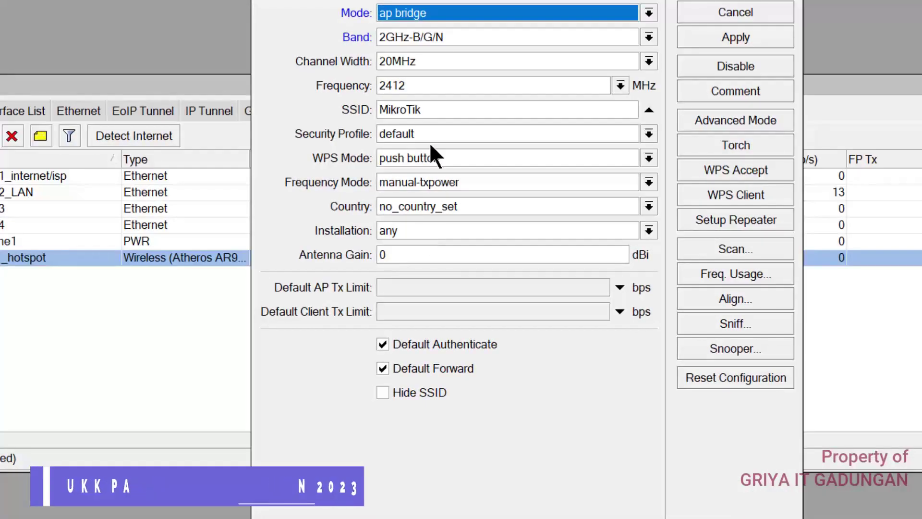
pyautogui.doubleClick(398, 110)
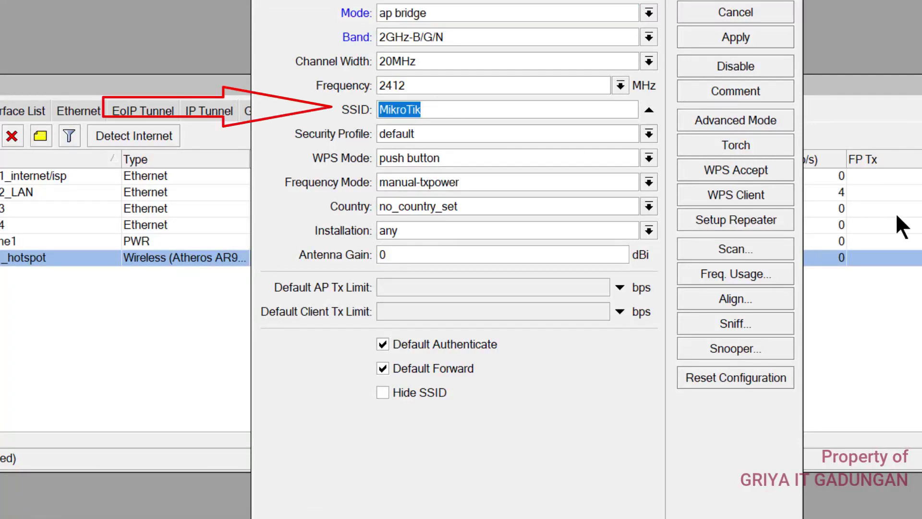
pyautogui.write('dedy_kurniawan')
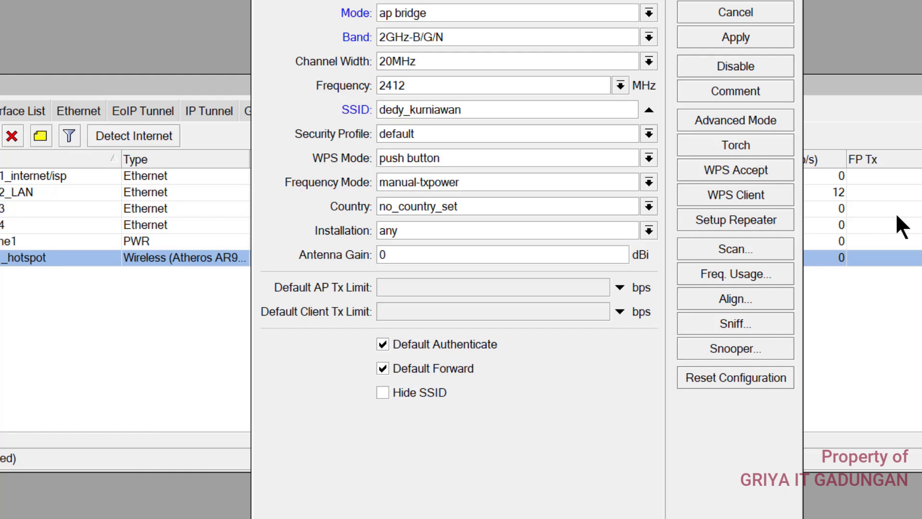
pyautogui.write('@ProxyUkk')
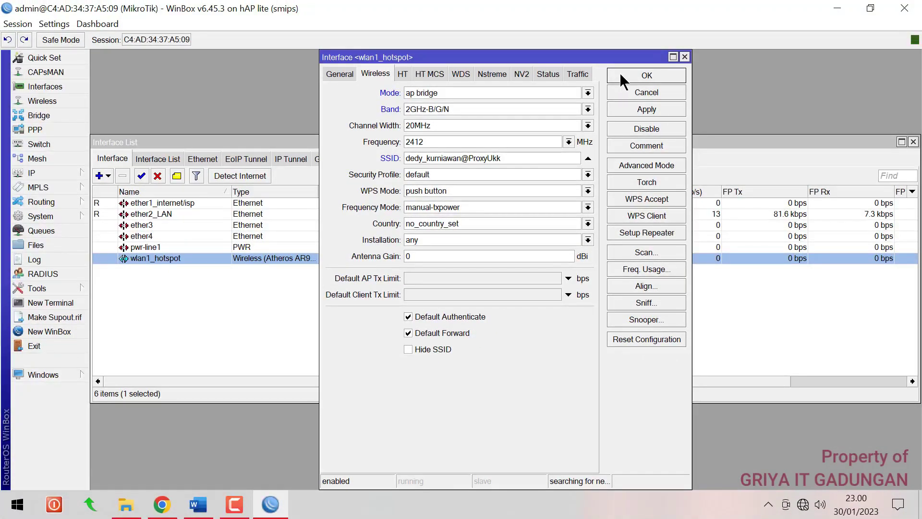
pyautogui.click(619, 73)
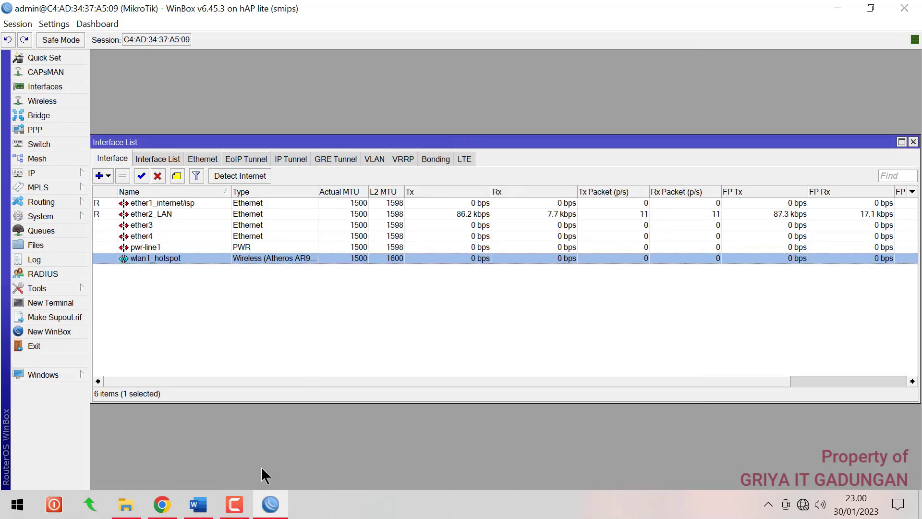
# Highlight item 12, the SSID line, in bright green
pyautogui.click(200, 502)
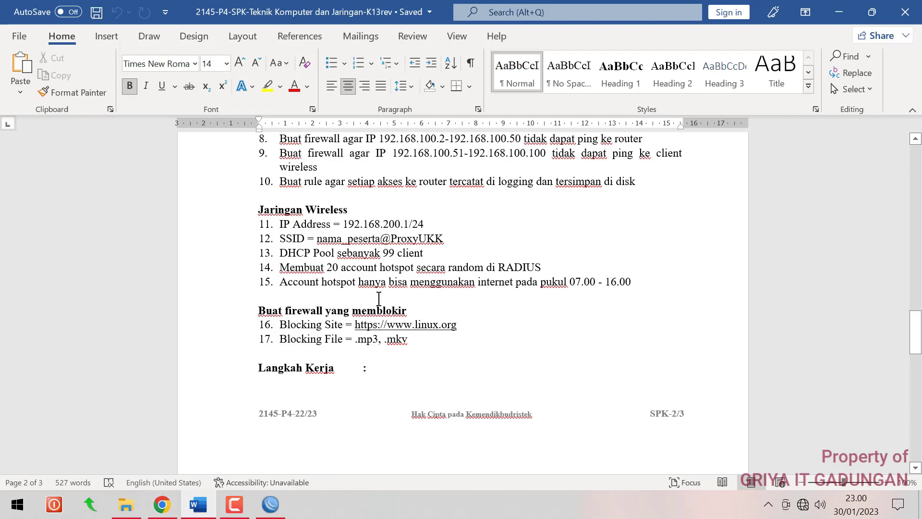
pyautogui.moveTo(283, 239); pyautogui.dragTo(441, 242)
pyautogui.click(279, 90)
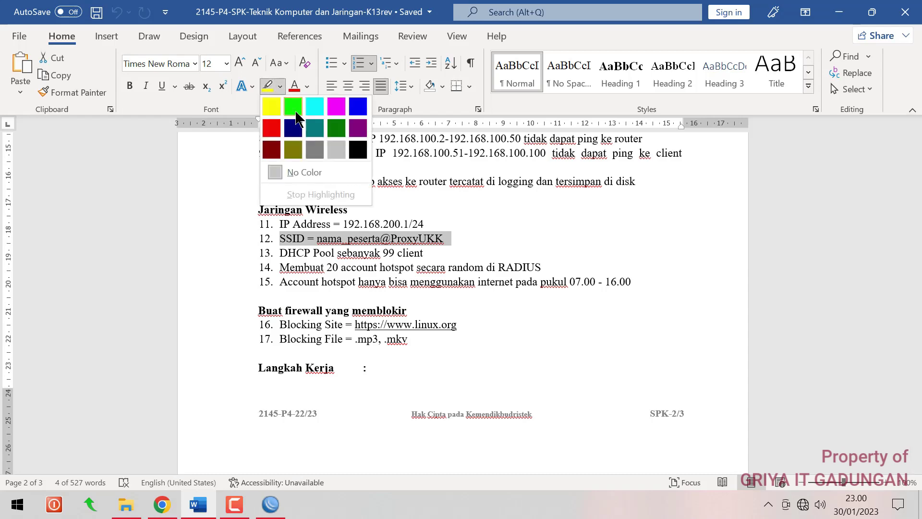
pyautogui.click(294, 102)
pyautogui.click(493, 238)
# Highlight the item 4 IP Address line in green
pyautogui.scroll(6, 494, 237)
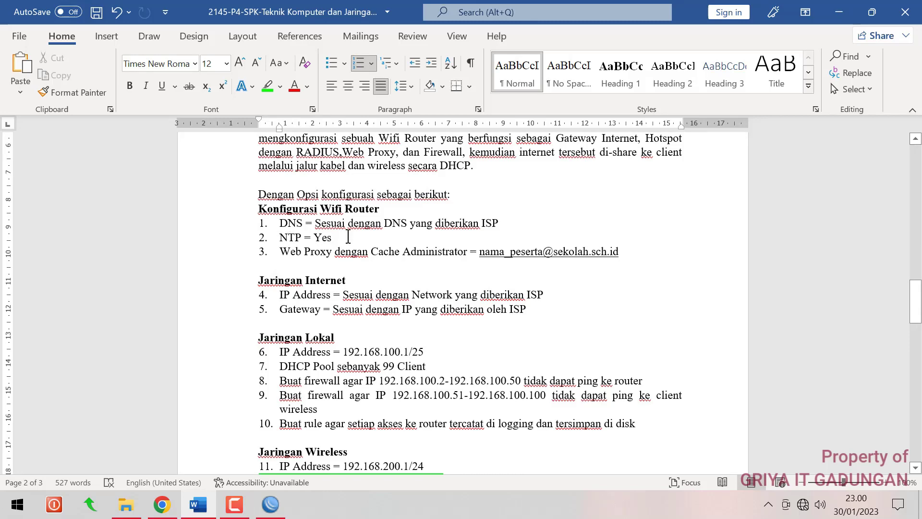
pyautogui.scroll(1, 295, 293)
pyautogui.scroll(1, 287, 293)
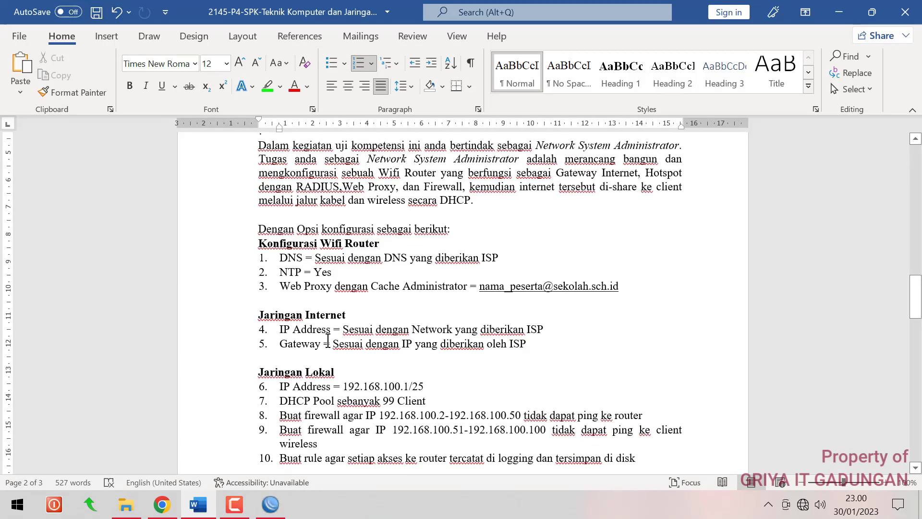
pyautogui.click(343, 330)
pyautogui.scroll(-4, 378, 328)
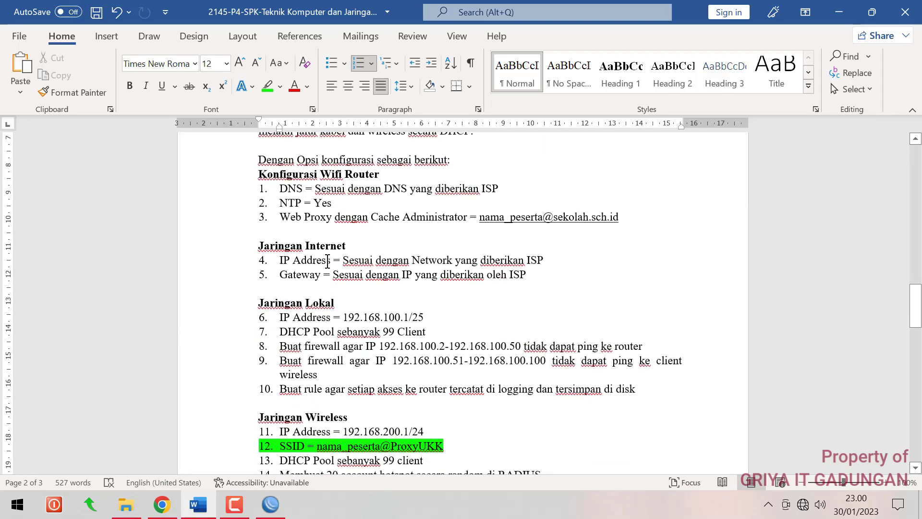
pyautogui.moveTo(281, 260); pyautogui.dragTo(529, 281)
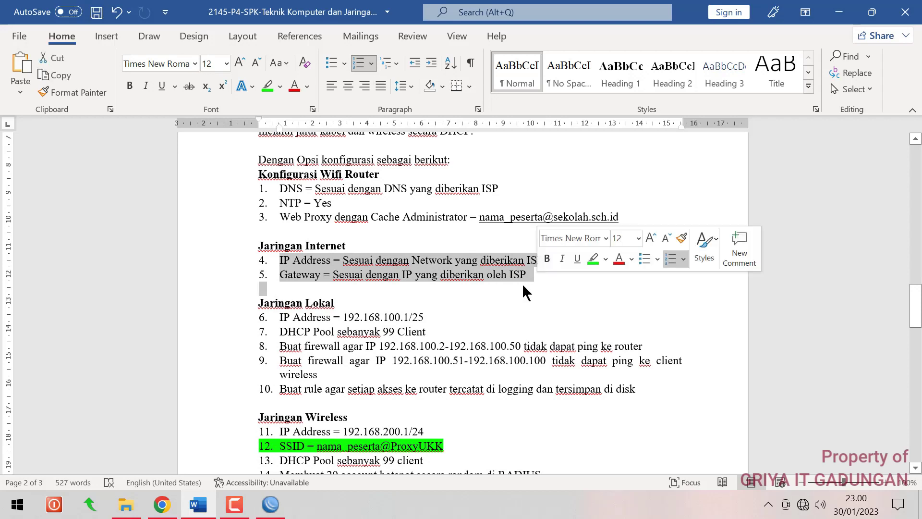
pyautogui.click(500, 276)
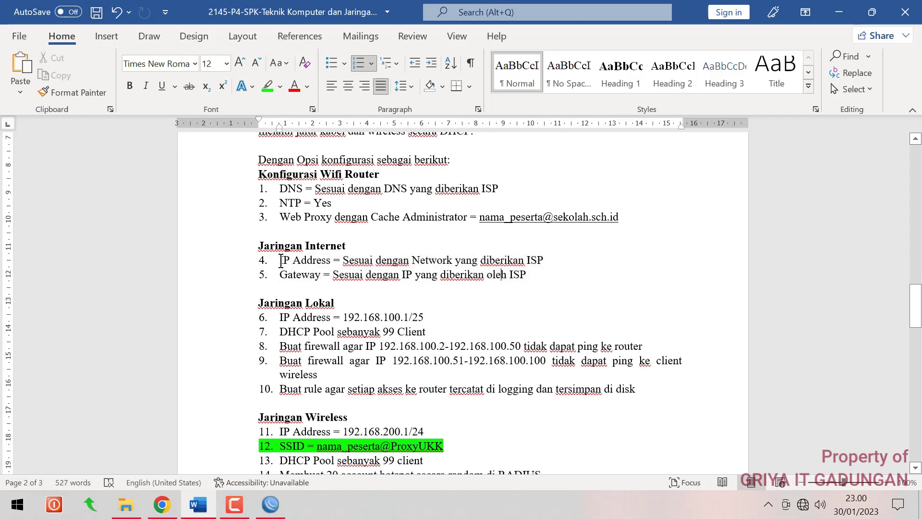
pyautogui.moveTo(281, 260); pyautogui.dragTo(551, 262)
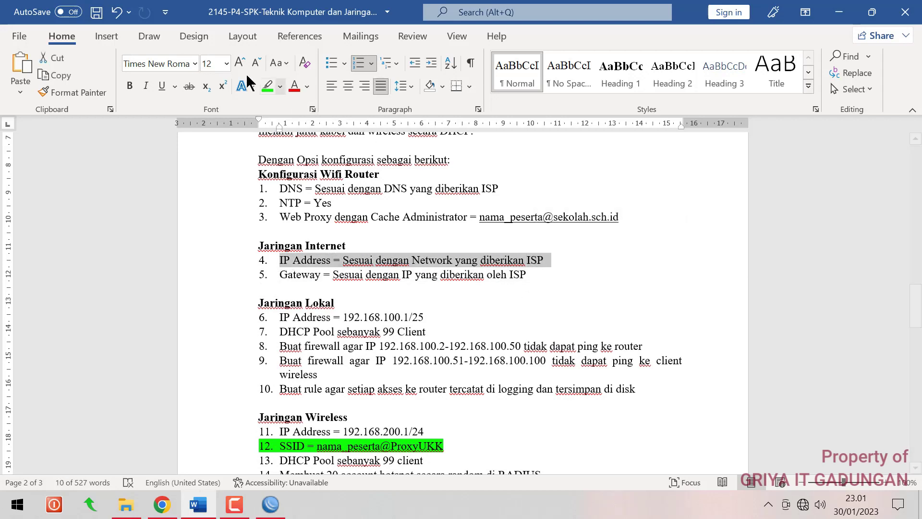
pyautogui.click(267, 85)
pyautogui.click(288, 262)
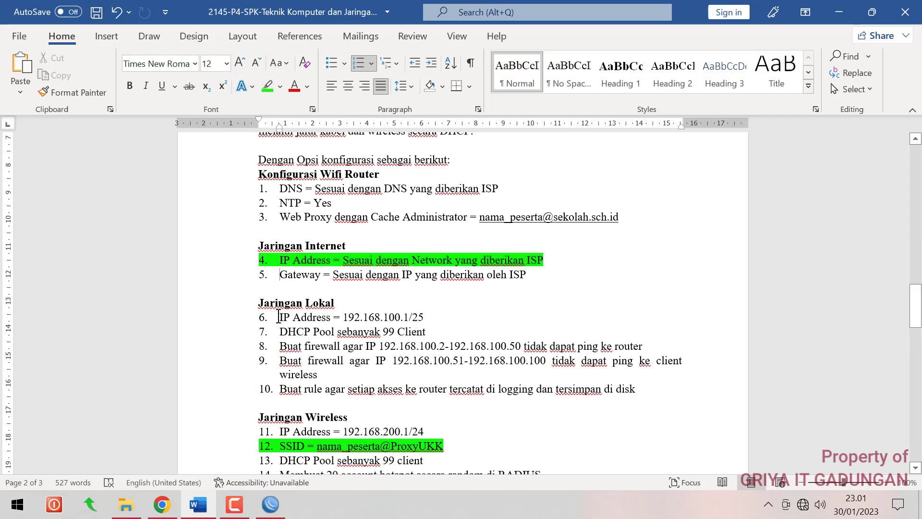
# Highlight items 6 and 11 in green, then return to WinBox
pyautogui.moveTo(279, 317); pyautogui.dragTo(431, 318)
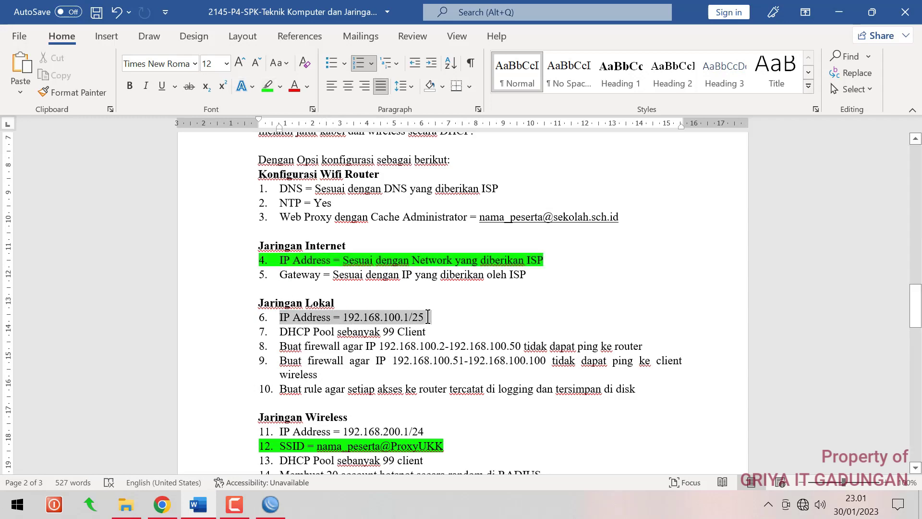
pyautogui.click(267, 85)
pyautogui.click(401, 378)
pyautogui.scroll(-2, 402, 378)
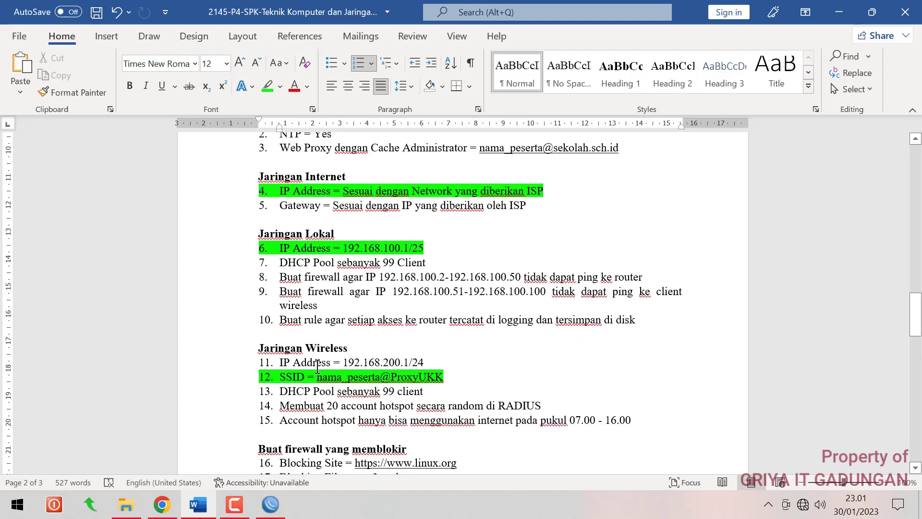
pyautogui.moveTo(280, 363); pyautogui.dragTo(423, 363)
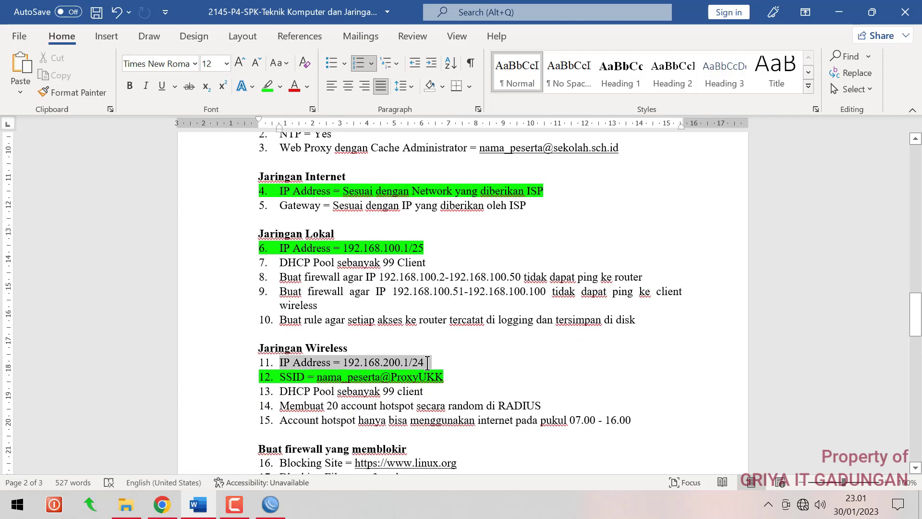
pyautogui.click(267, 86)
pyautogui.click(296, 134)
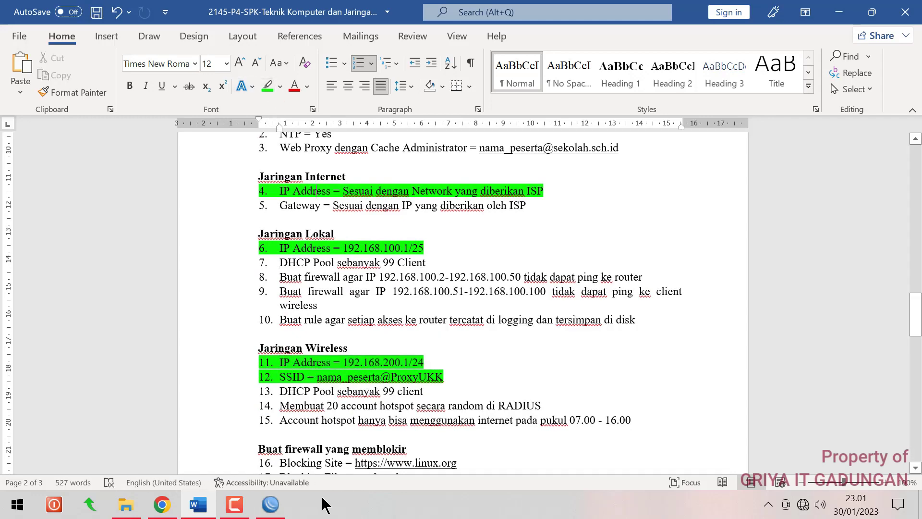
pyautogui.click(270, 505)
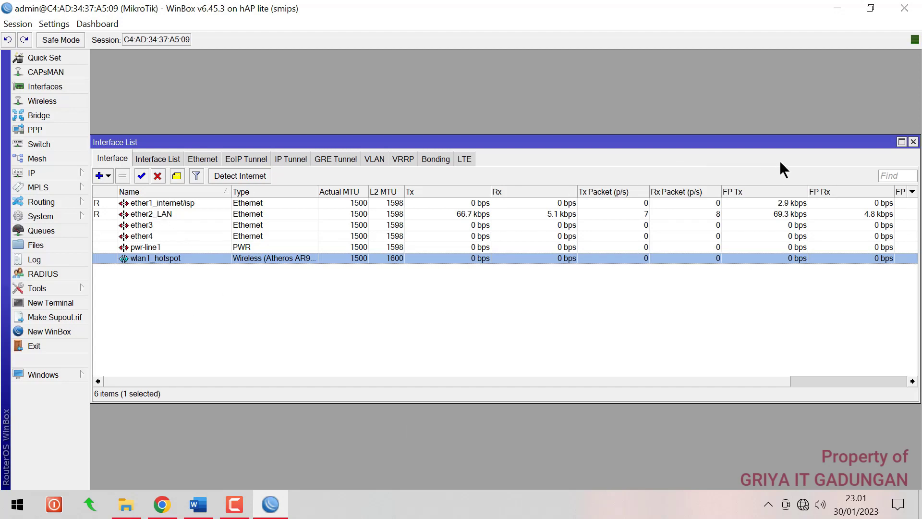
# Add IP address 192.168.1.10/24 on ether1_internet/isp under IP > Addresses
pyautogui.click(912, 142)
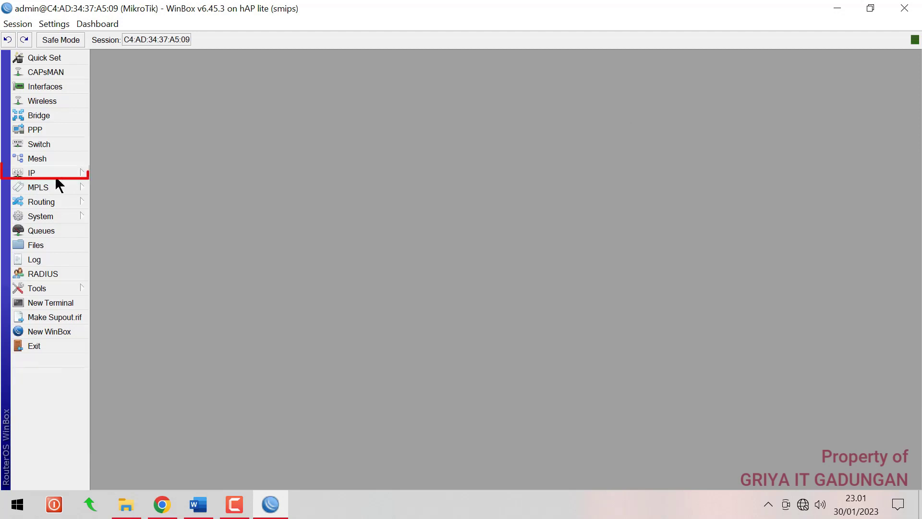
pyautogui.click(54, 174)
pyautogui.click(115, 180)
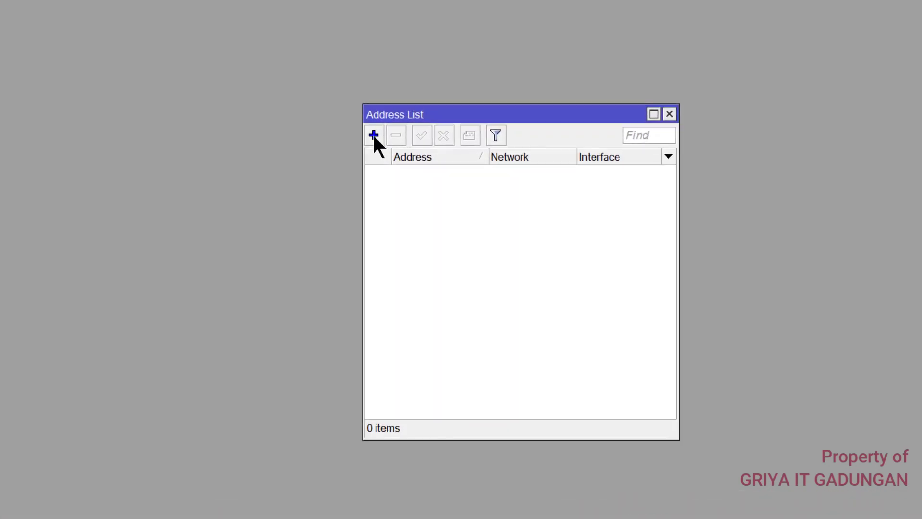
pyautogui.click(396, 167)
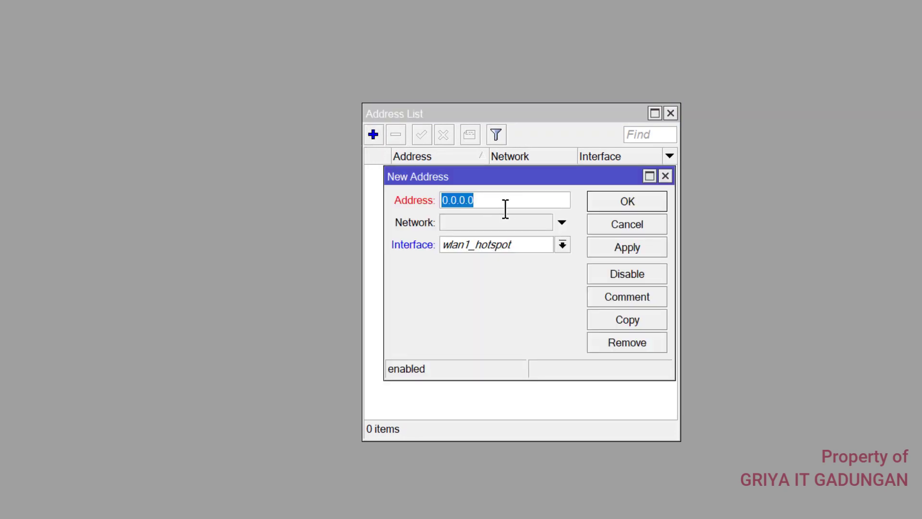
pyautogui.write('192.168.1.')
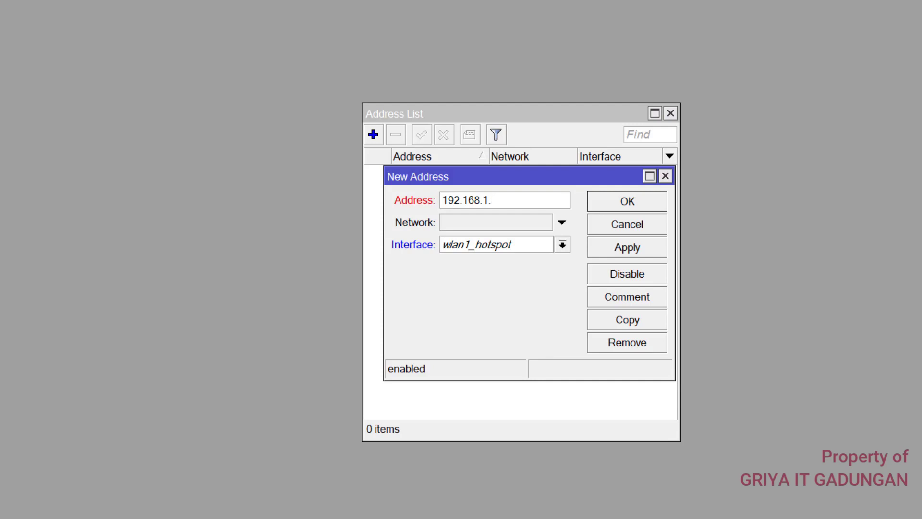
pyautogui.write('10/24')
pyautogui.click(469, 240)
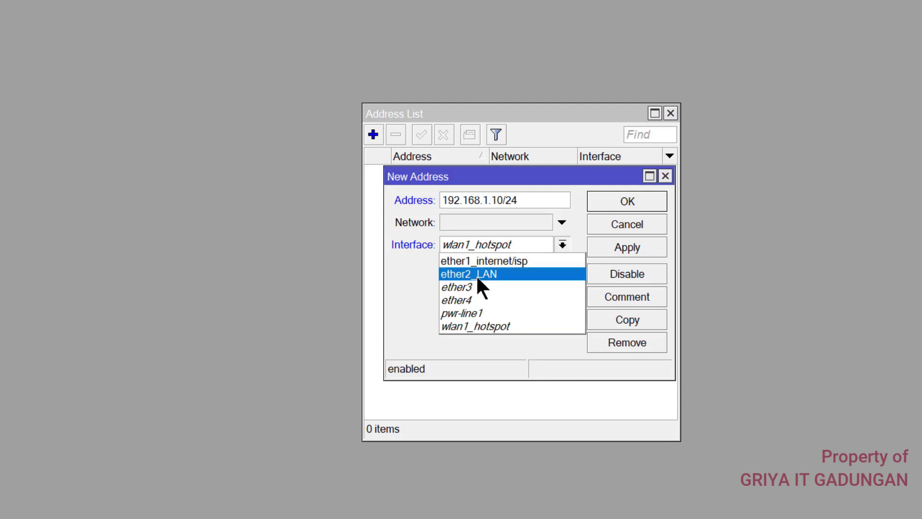
pyautogui.click(543, 260)
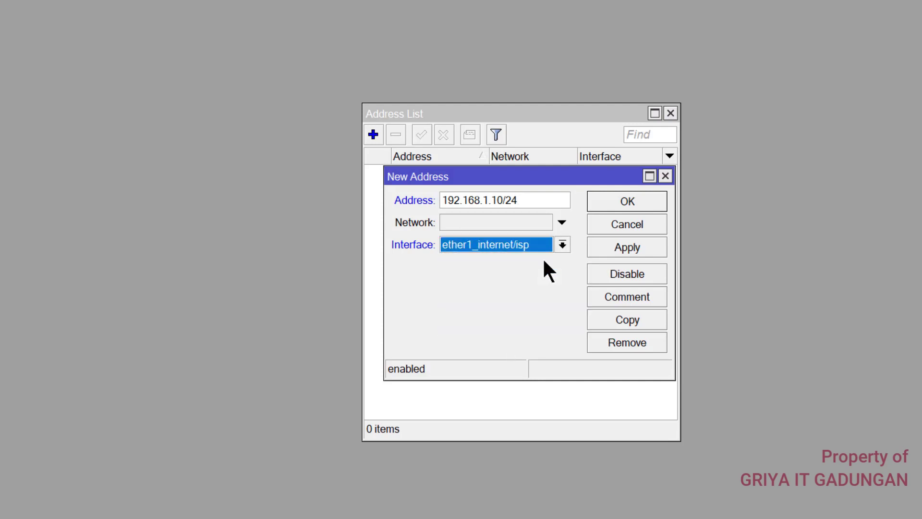
pyautogui.click(619, 204)
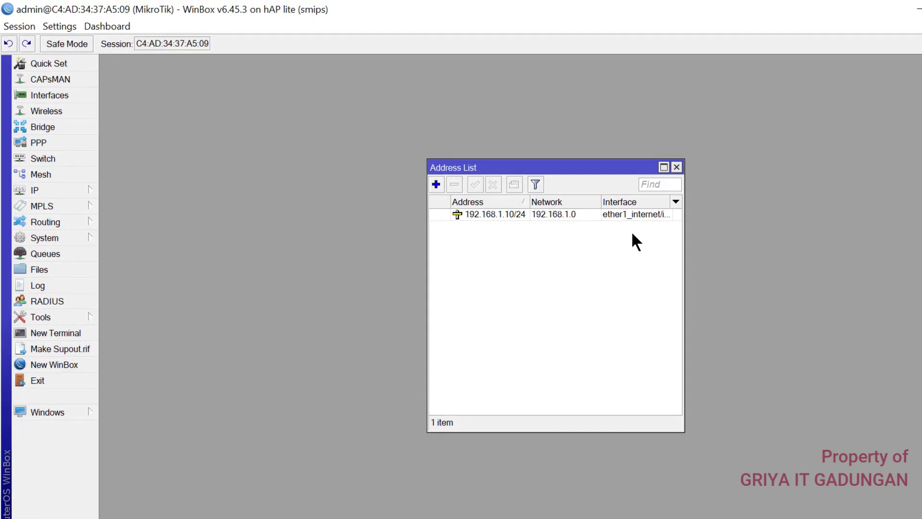
pyautogui.click(77, 333)
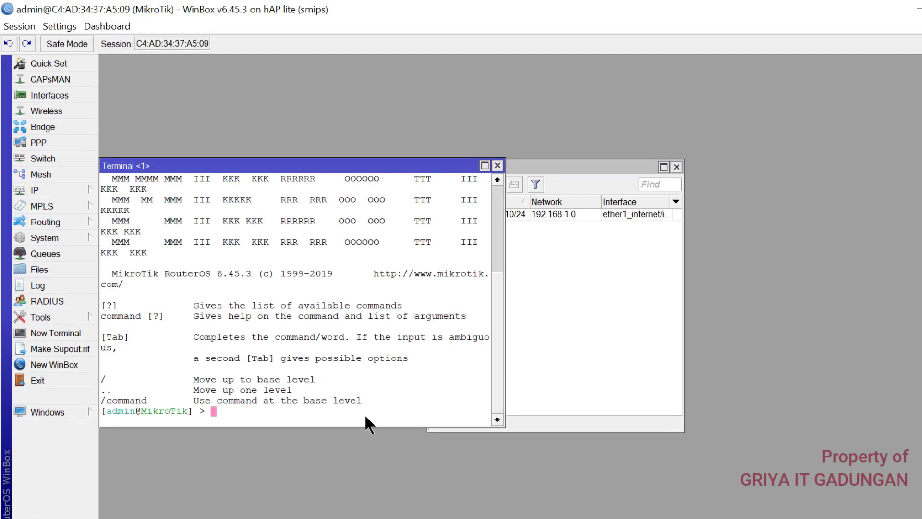
# Ping 192.168.1.1 from the terminal, stop it after the replies, and close the terminal
pyautogui.write('ping 192.168')
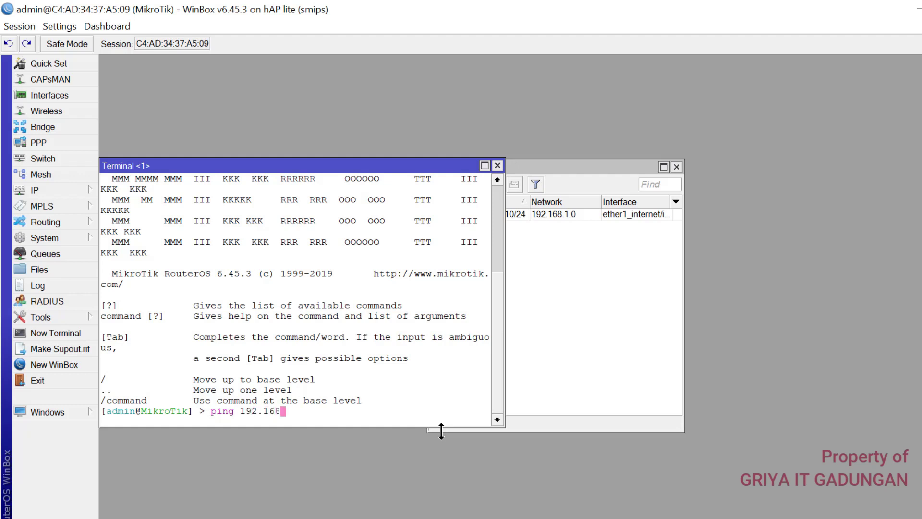
pyautogui.write('.1.1')
pyautogui.press('Return')
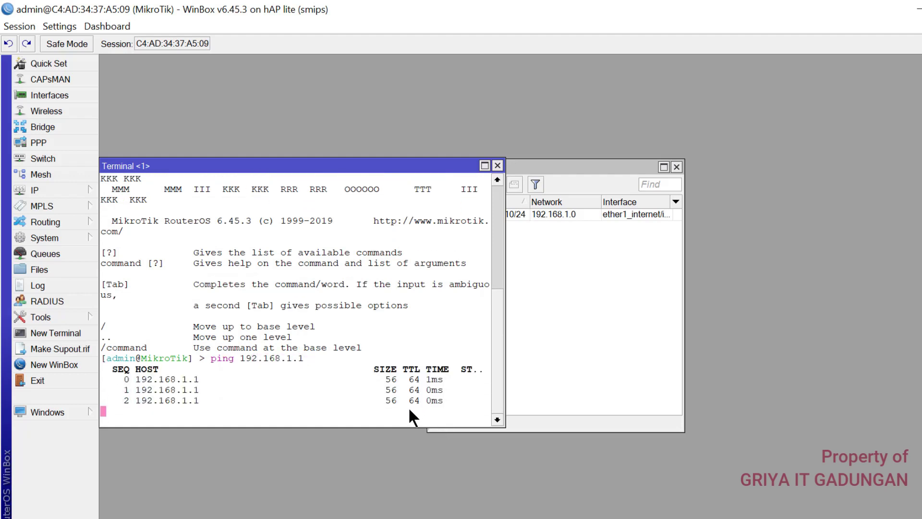
pyautogui.hotkey('ctrl', 'c')
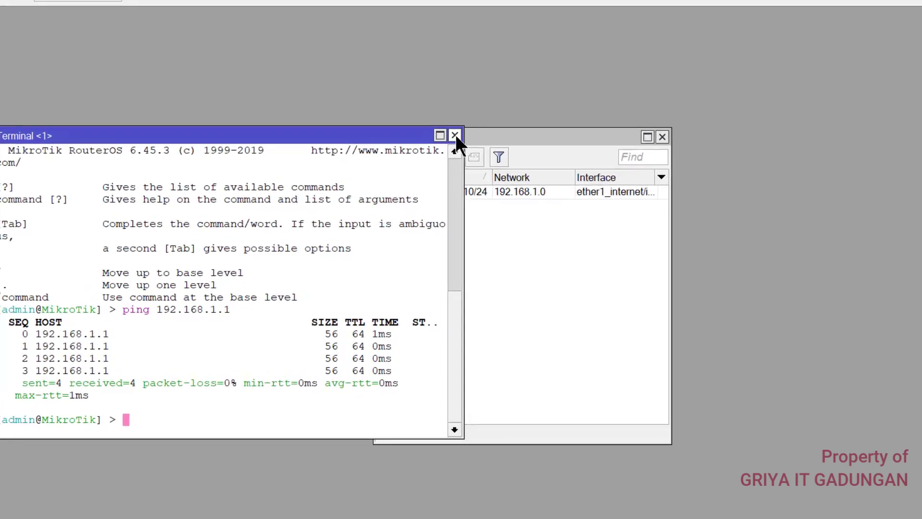
pyautogui.click(497, 165)
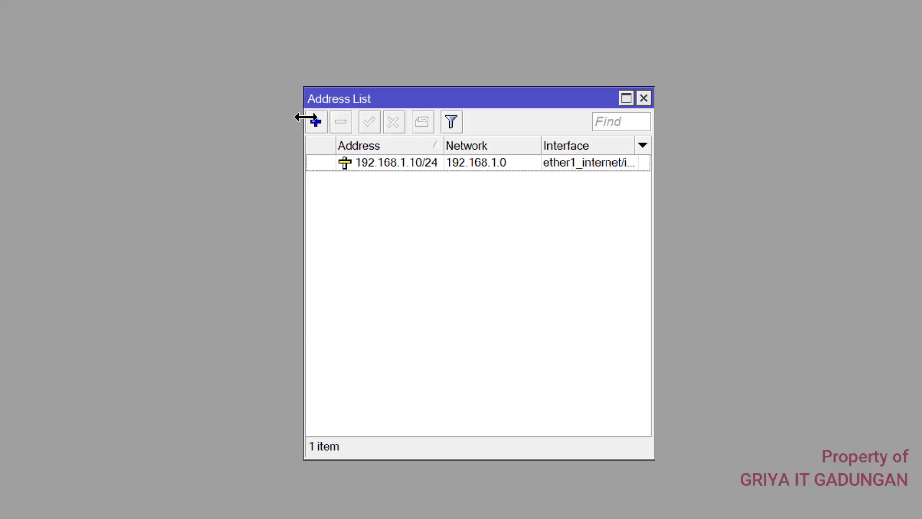
# Add 192.168.100.1/25 on ether2_LAN, then mark the sheet's wireless IP address line
pyautogui.click(315, 121)
pyautogui.write('1')
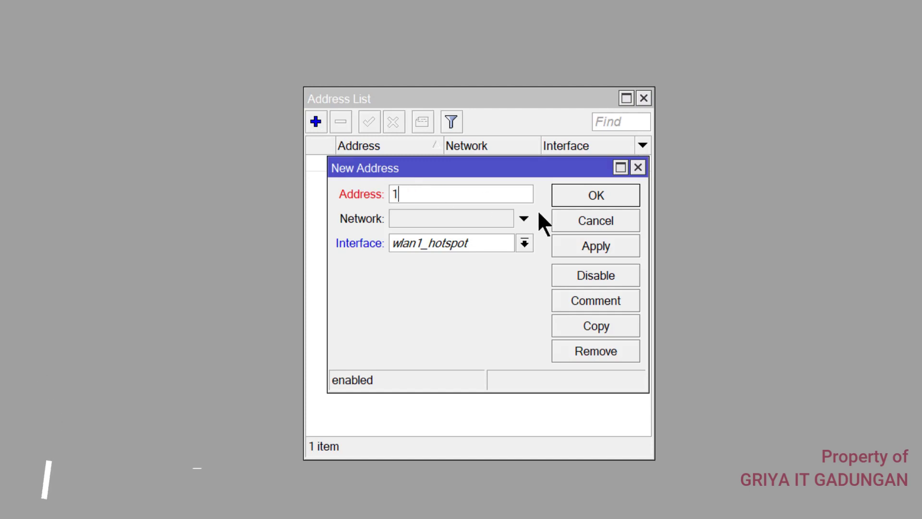
pyautogui.write('92.')
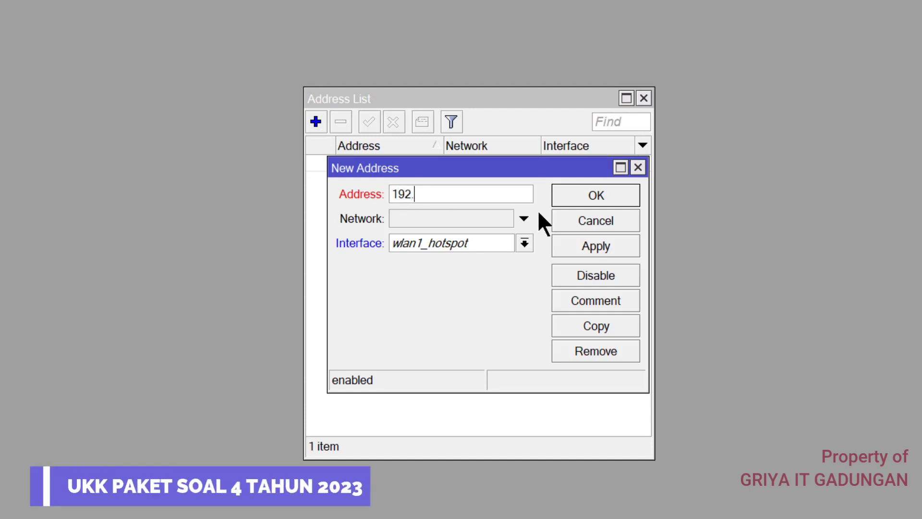
pyautogui.write('168.100.1')
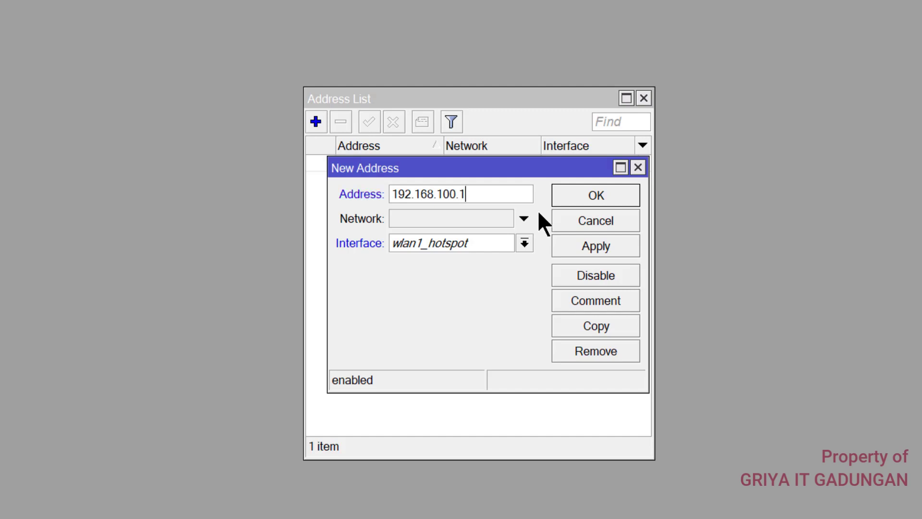
pyautogui.write('/25')
pyautogui.click(524, 244)
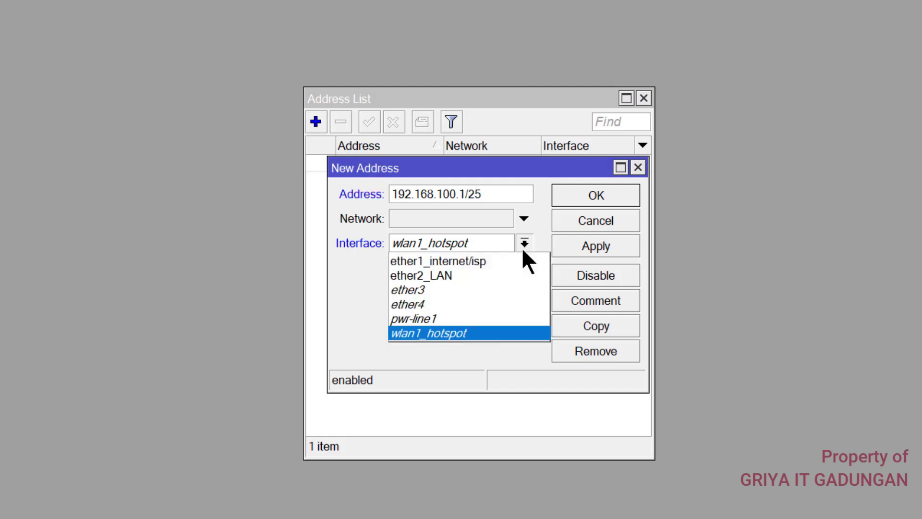
pyautogui.click(448, 274)
pyautogui.click(578, 201)
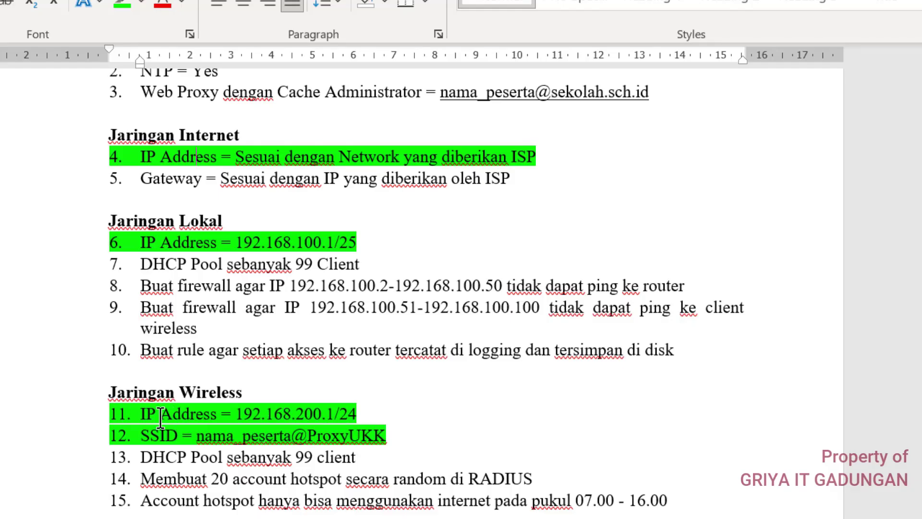
pyautogui.moveTo(144, 416); pyautogui.dragTo(394, 416)
pyautogui.press('End')
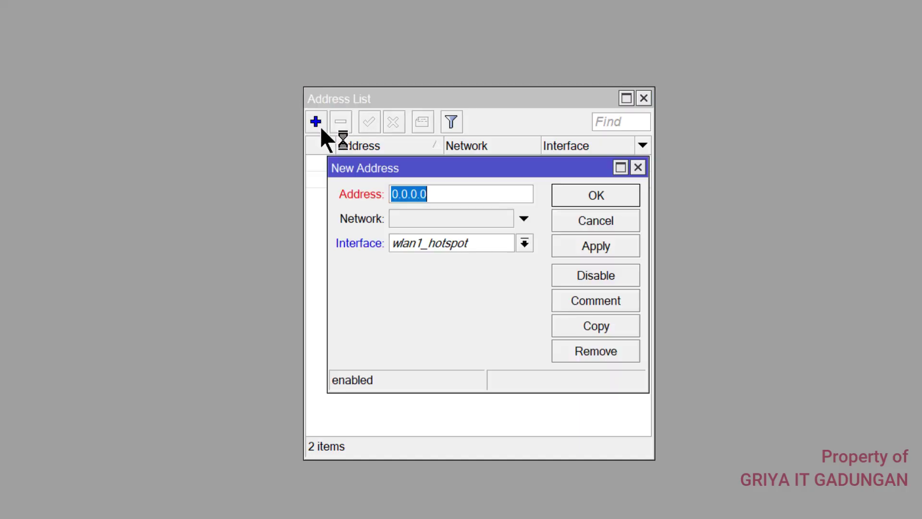
# Add 192.168.200.1/24 on wlan1_hotspot and close the Address List
pyautogui.write('192.')
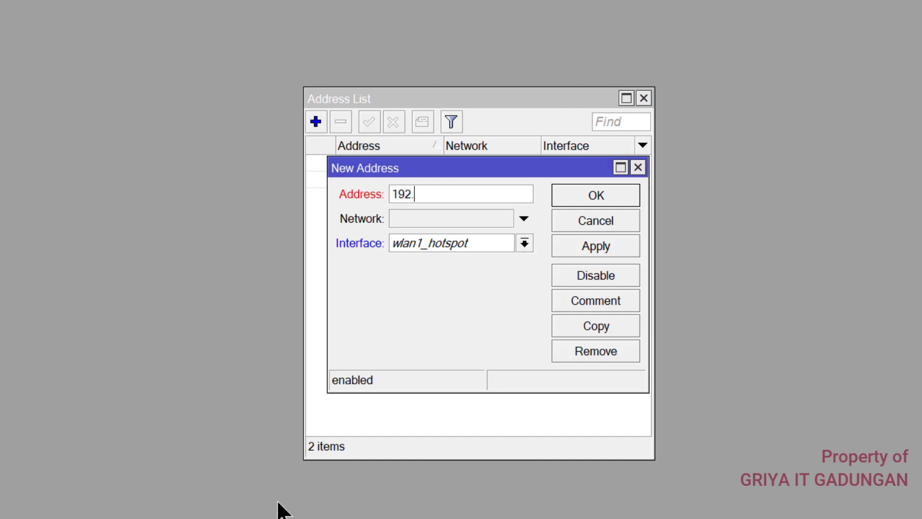
pyautogui.write('168.200')
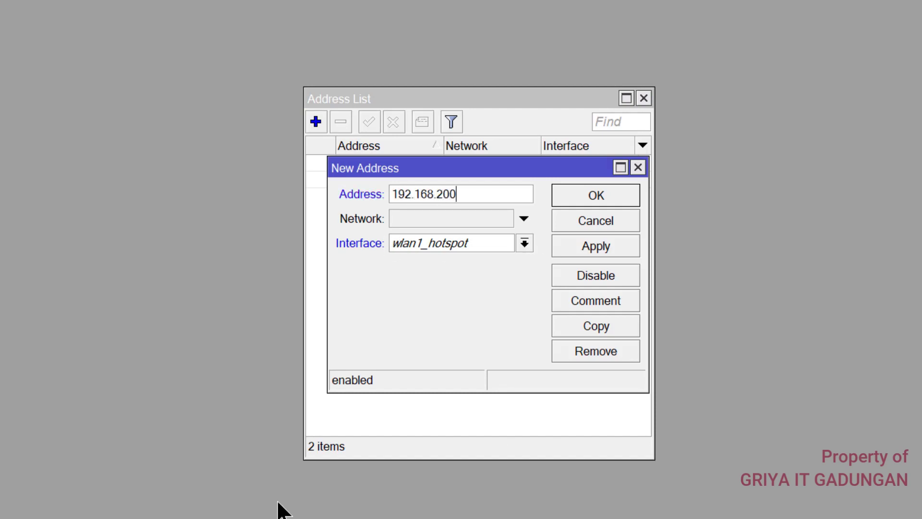
pyautogui.write('.1/24')
pyautogui.click(460, 242)
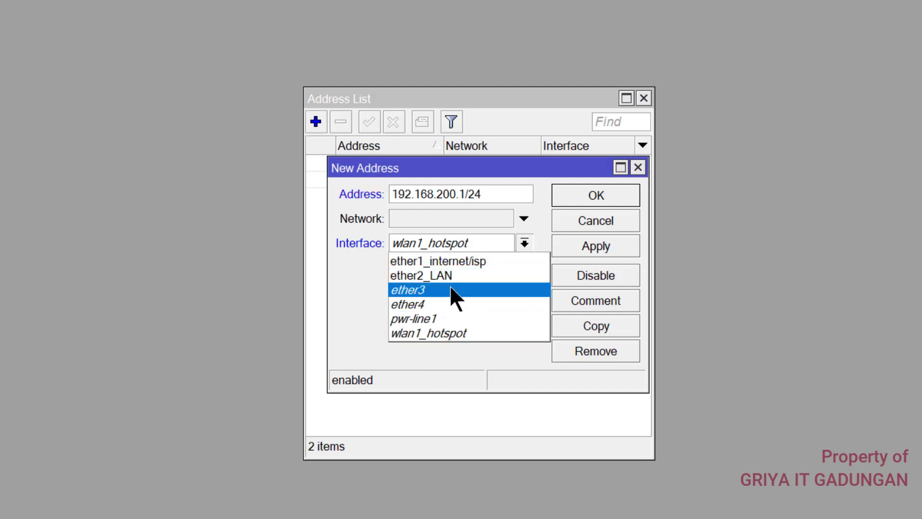
pyautogui.click(450, 331)
pyautogui.click(585, 191)
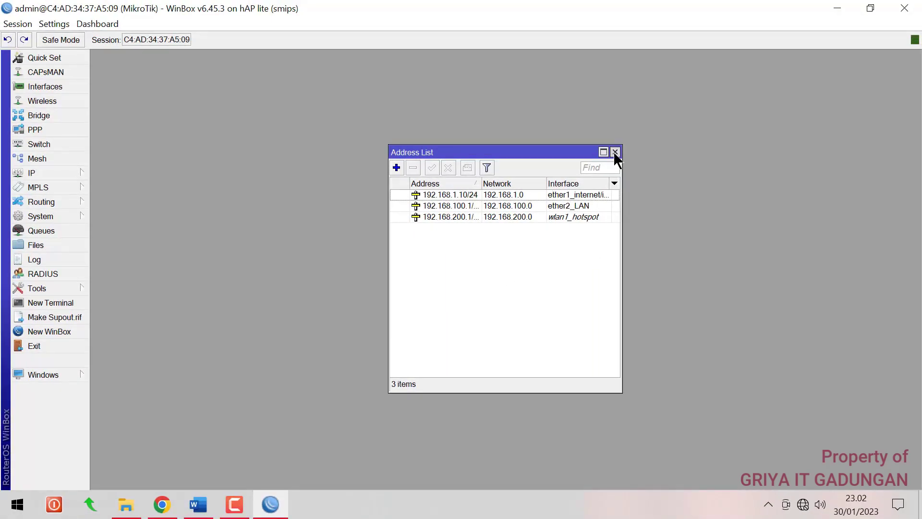
pyautogui.click(614, 152)
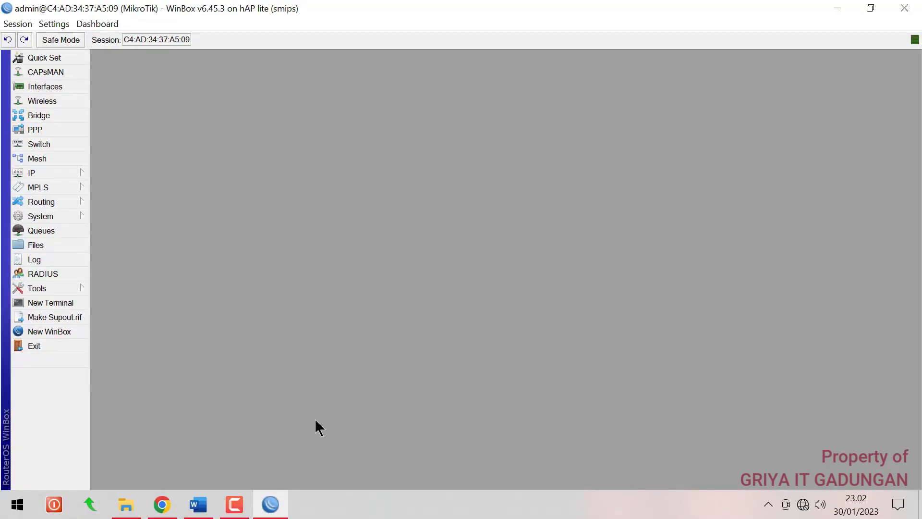
# Mark the DNS line and the Gateway line green in the Word exam sheet, then bring WinBox back
pyautogui.click(268, 509)
pyautogui.scroll(4, 312, 274)
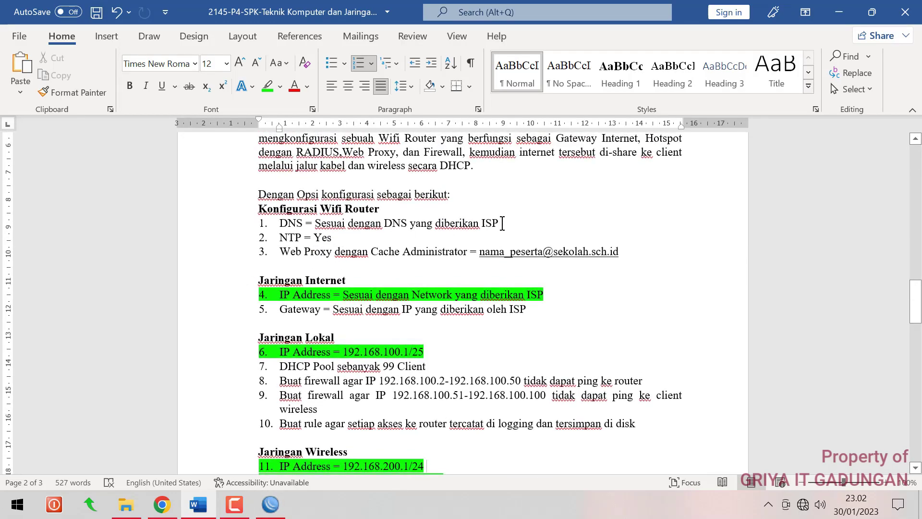
pyautogui.click(354, 312)
pyautogui.moveTo(500, 223); pyautogui.dragTo(280, 224)
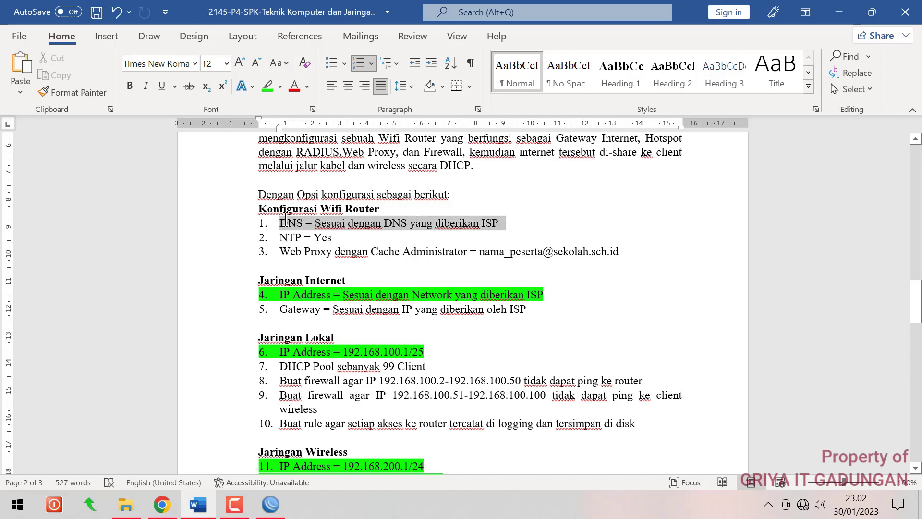
pyautogui.click(264, 90)
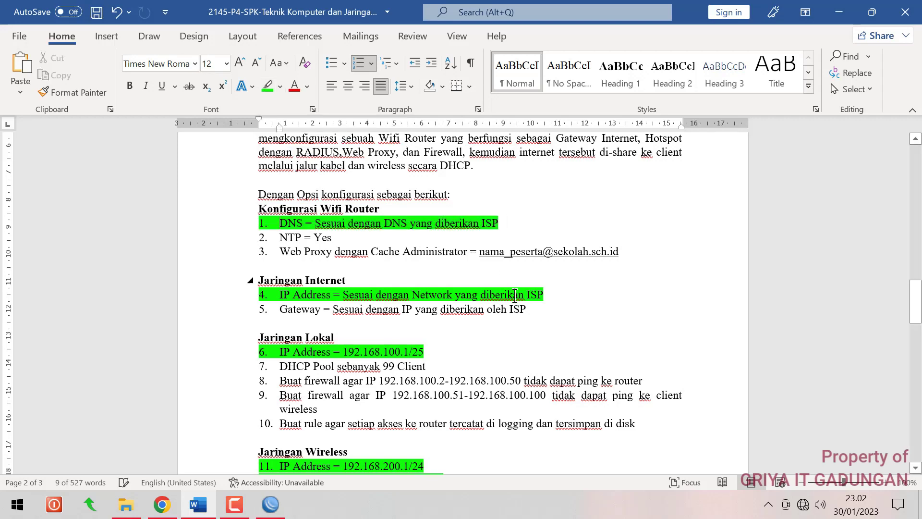
pyautogui.click(531, 316)
pyautogui.moveTo(531, 316); pyautogui.dragTo(301, 313)
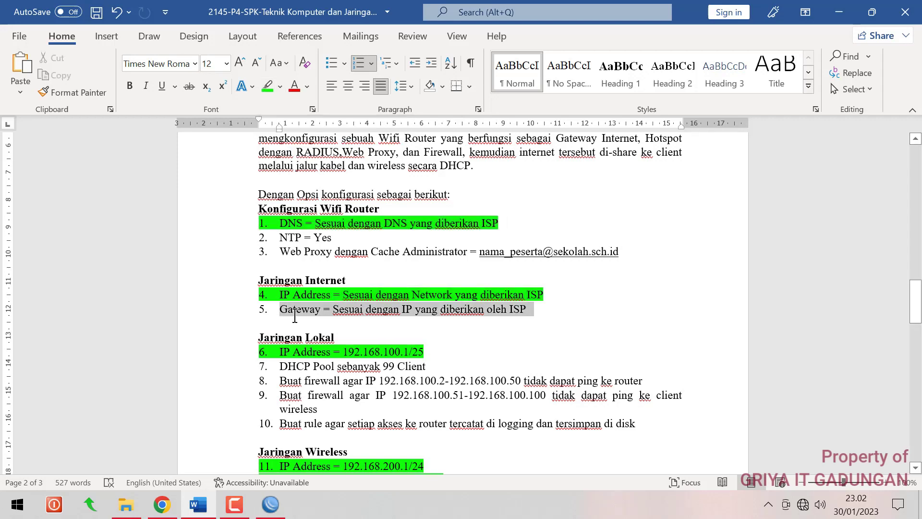
pyautogui.click(267, 86)
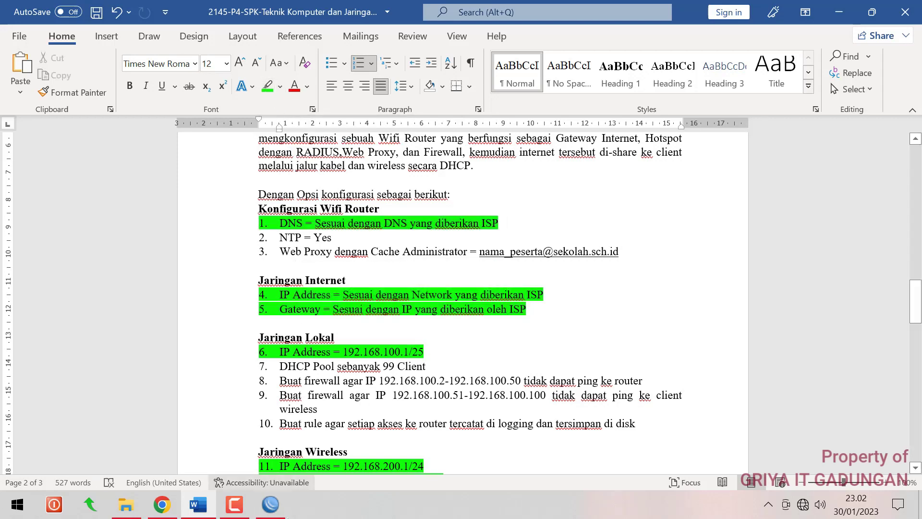
pyautogui.click(270, 504)
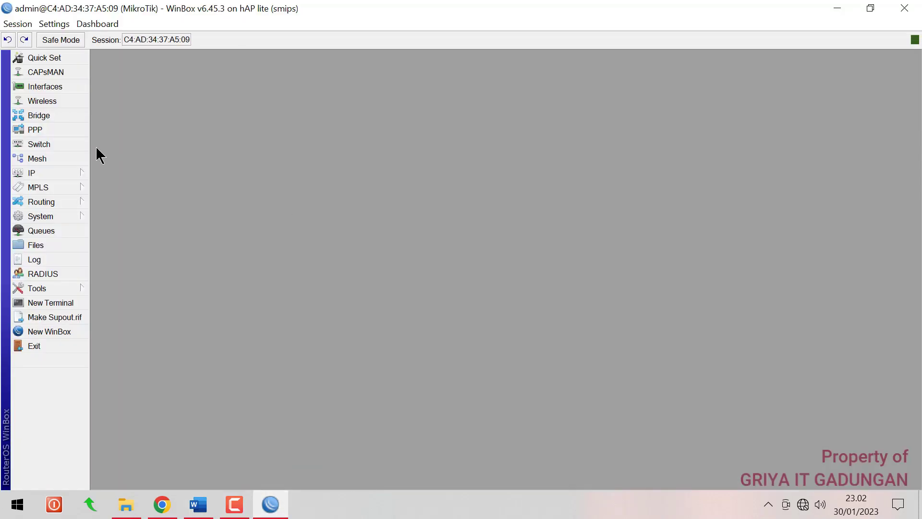
# In IP > DNS, enter servers 8.8.8.8 and 8.8.4.4, allow remote requests, apply and close
pyautogui.click(60, 168)
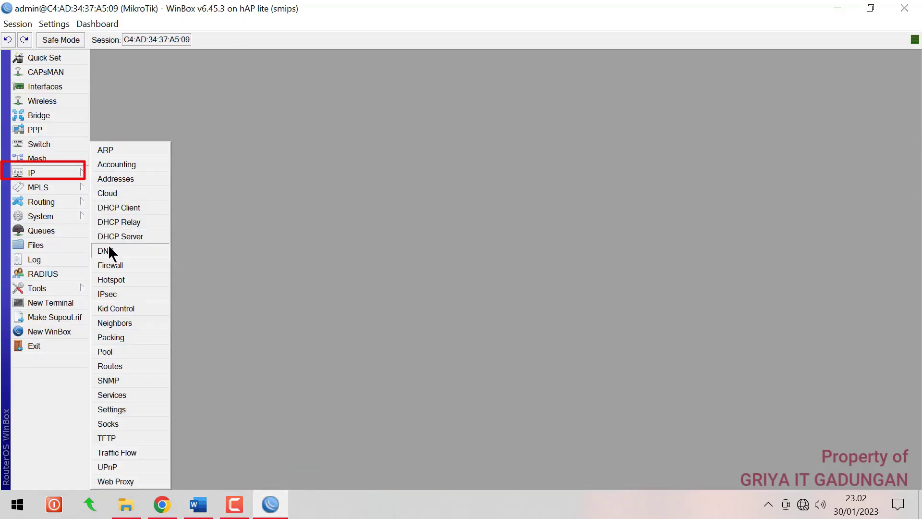
pyautogui.click(108, 250)
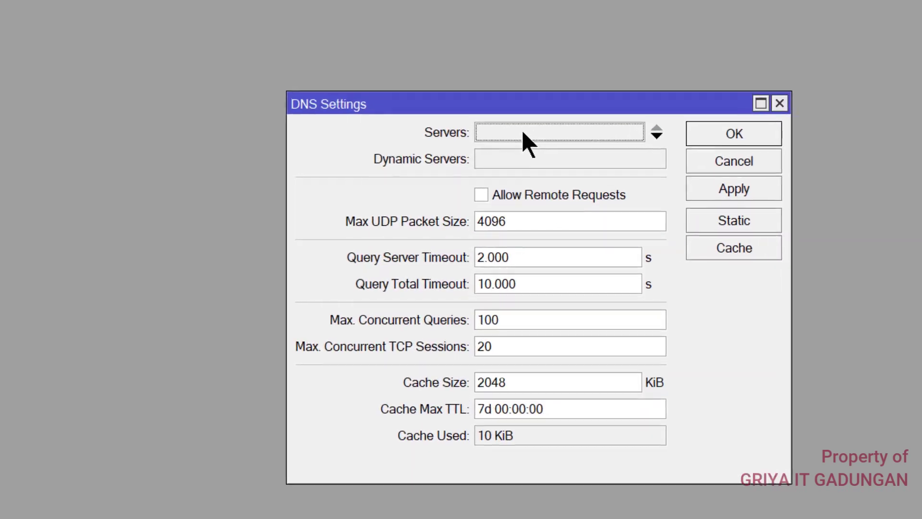
pyautogui.click(497, 181)
pyautogui.write('8.')
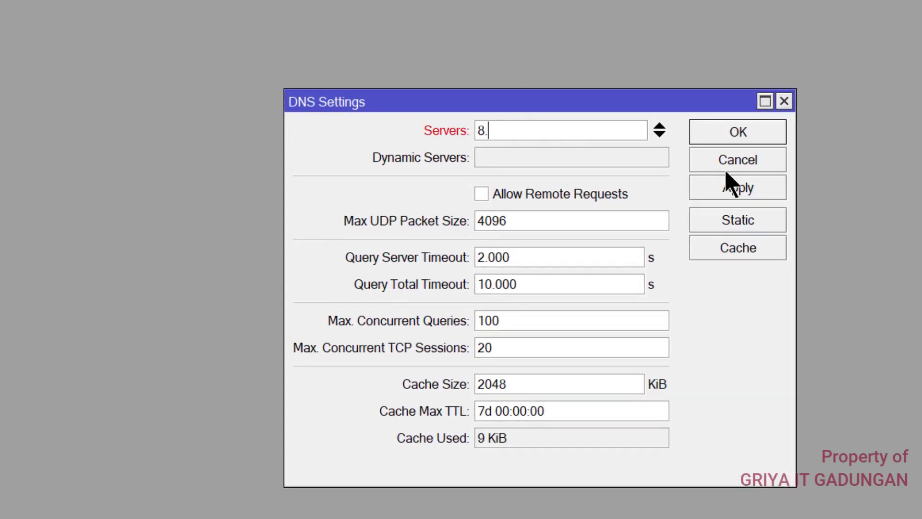
pyautogui.write('8.8.8')
pyautogui.click(660, 135)
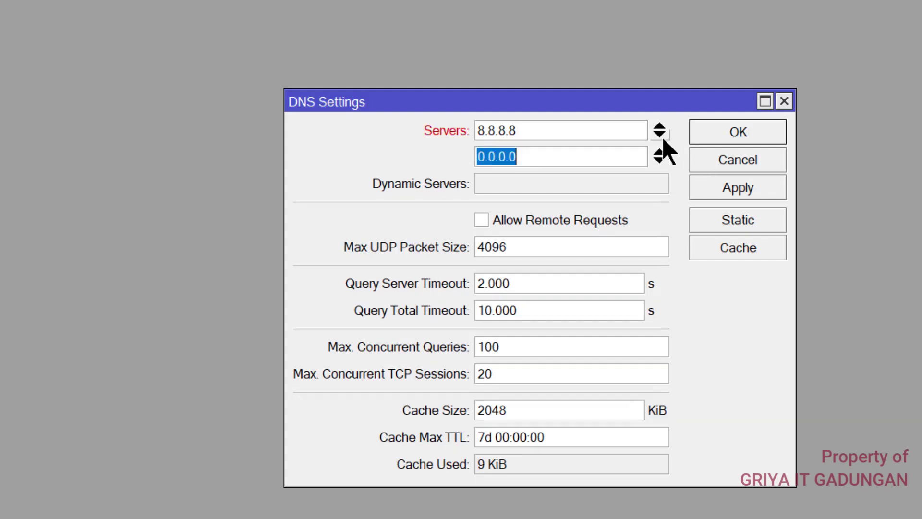
pyautogui.write('8.8.')
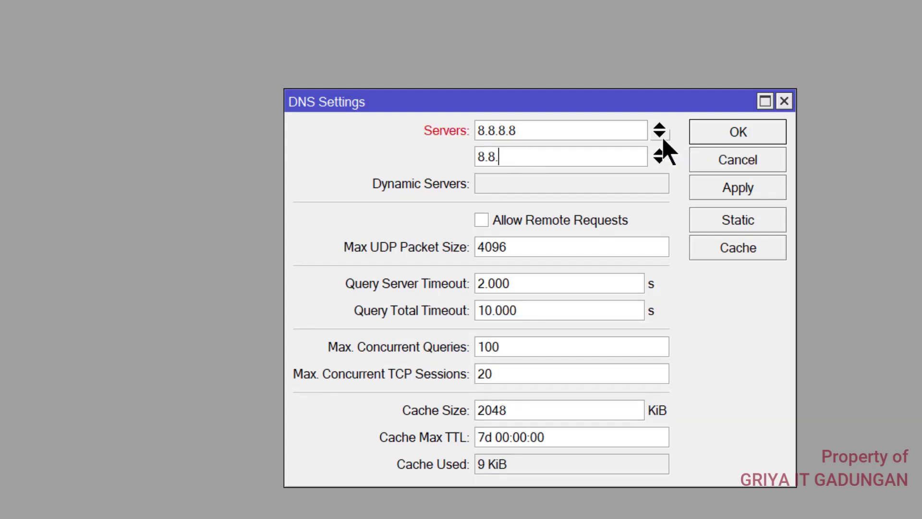
pyautogui.write('4.4')
pyautogui.click(484, 221)
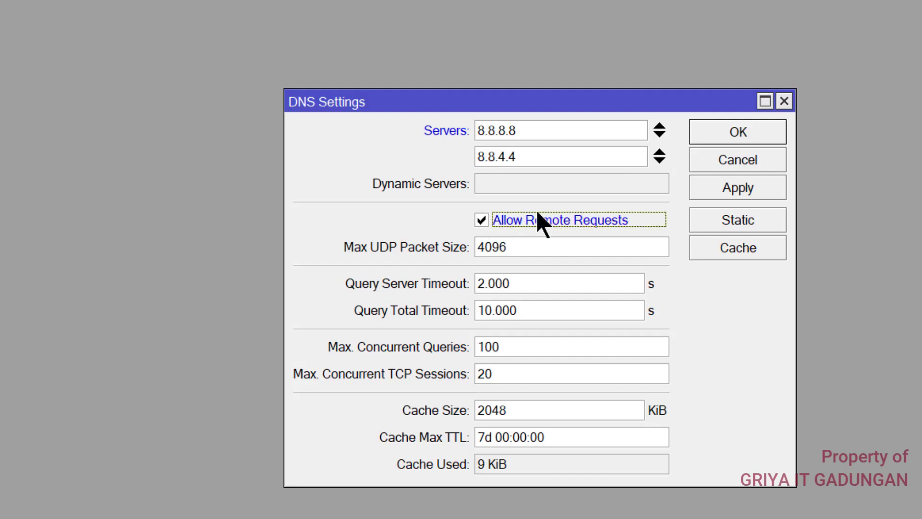
pyautogui.click(741, 192)
pyautogui.click(742, 163)
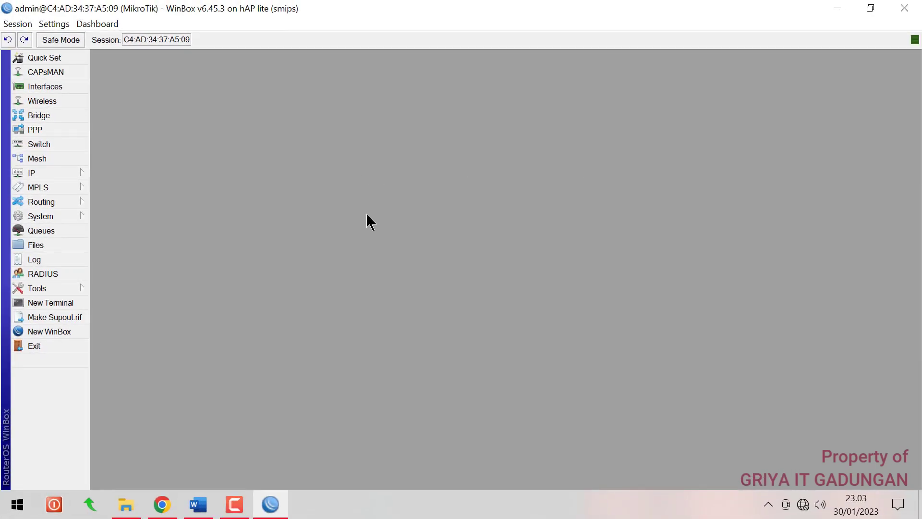
# Ping 8.8.8.8 from a new router terminal; it fails with 100% packet loss
pyautogui.click(76, 301)
pyautogui.write('p')
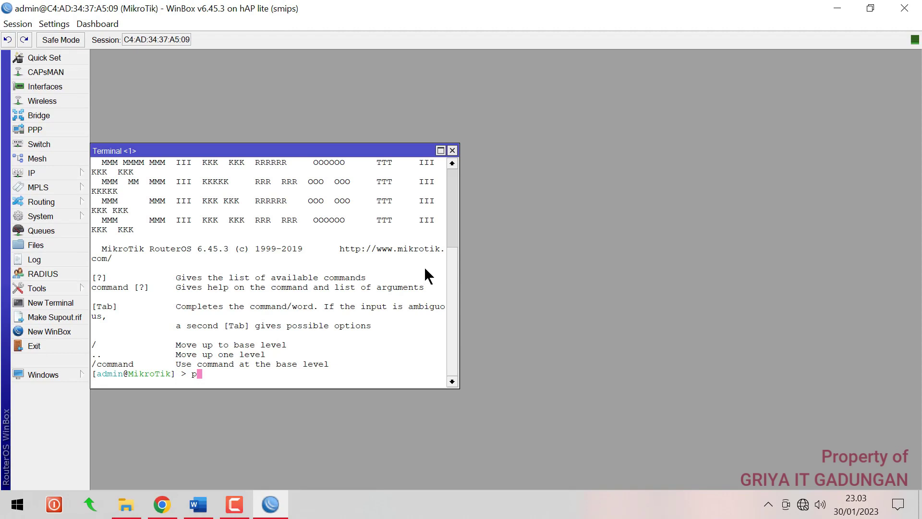
pyautogui.write('ing 8.8.8.8')
pyautogui.press('Return')
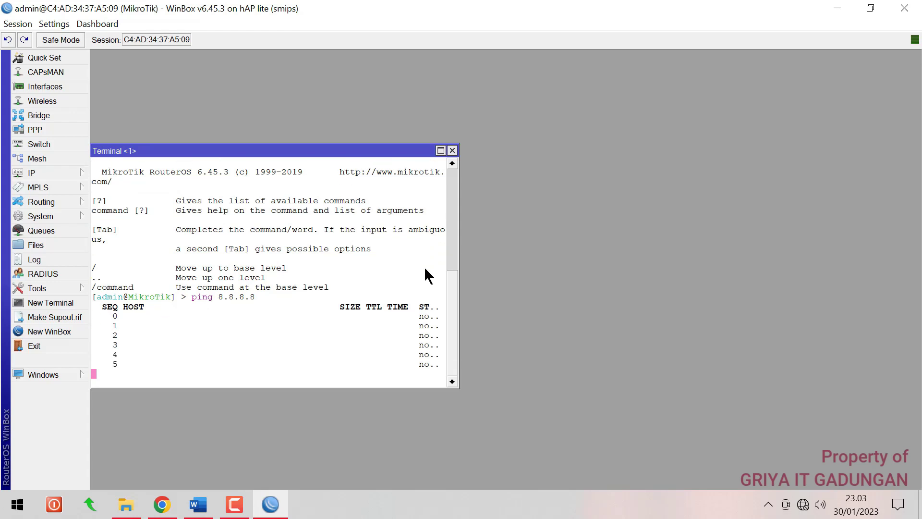
pyautogui.hotkey('ctrl', 'c')
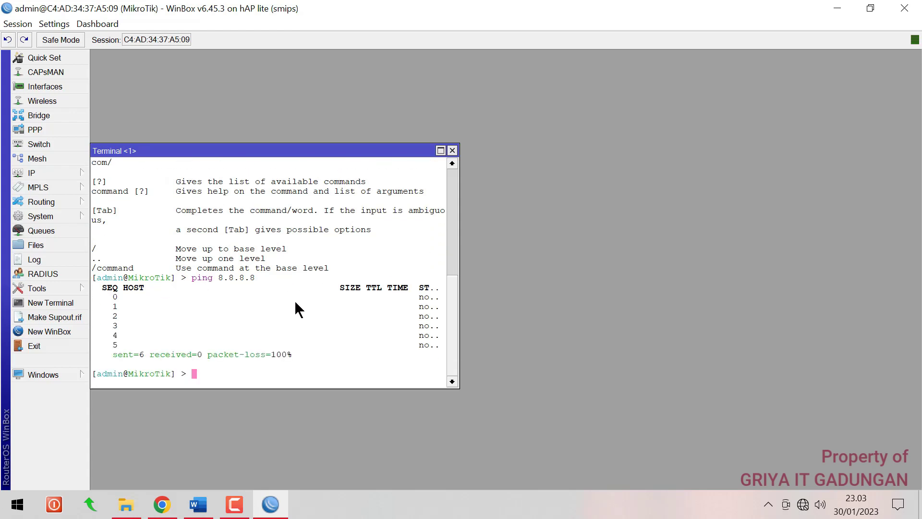
pyautogui.click(56, 171)
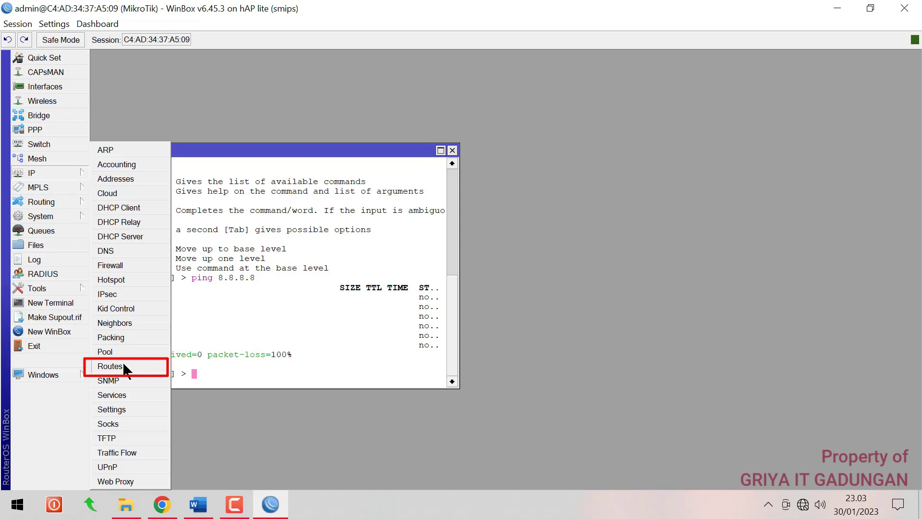
# Add a default route 0.0.0.0/0 via gateway 192.168.1.1 and close the route list
pyautogui.click(115, 366)
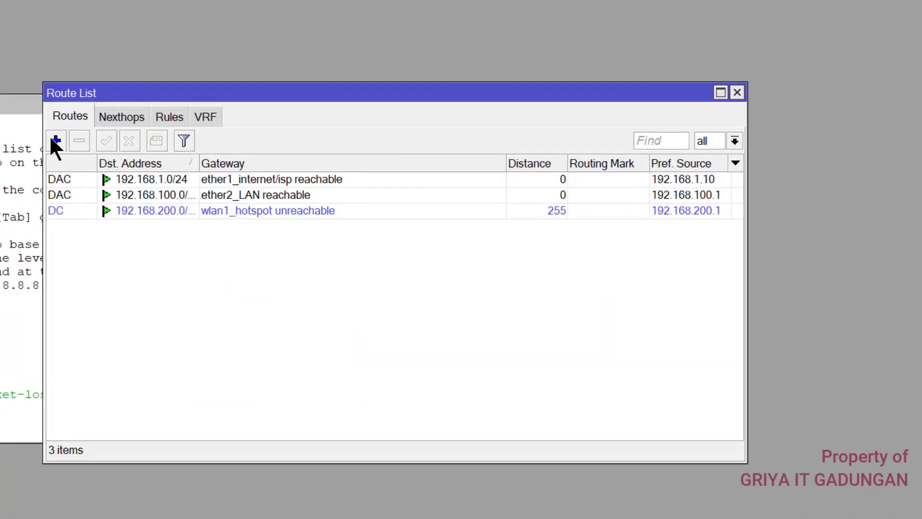
pyautogui.click(55, 140)
pyautogui.click(362, 185)
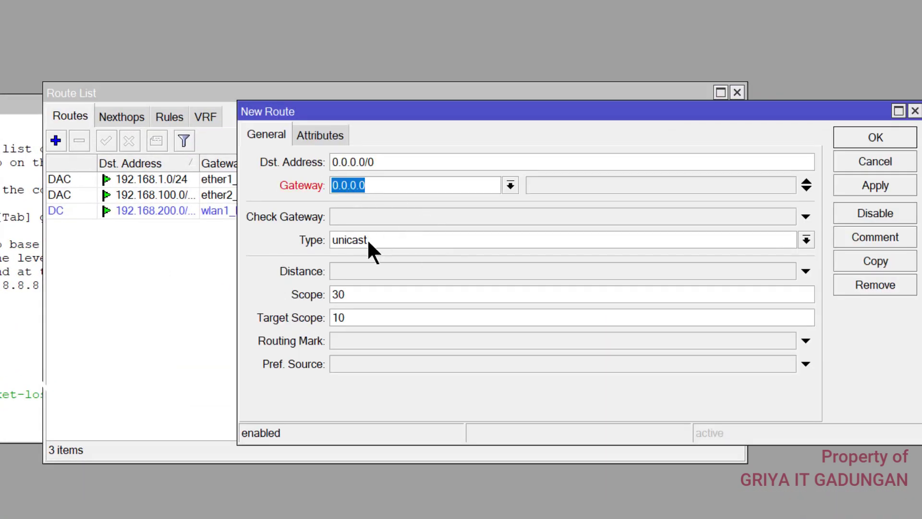
pyautogui.write('192.1')
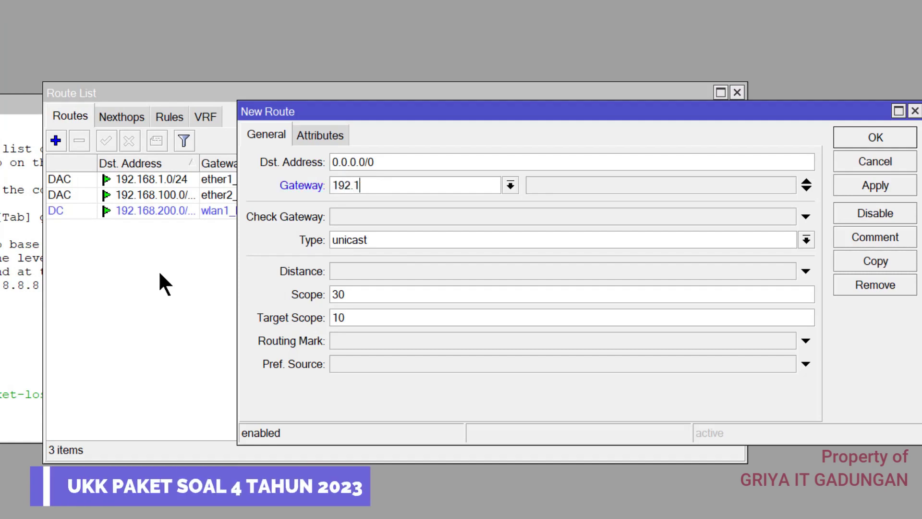
pyautogui.write('68.1.1')
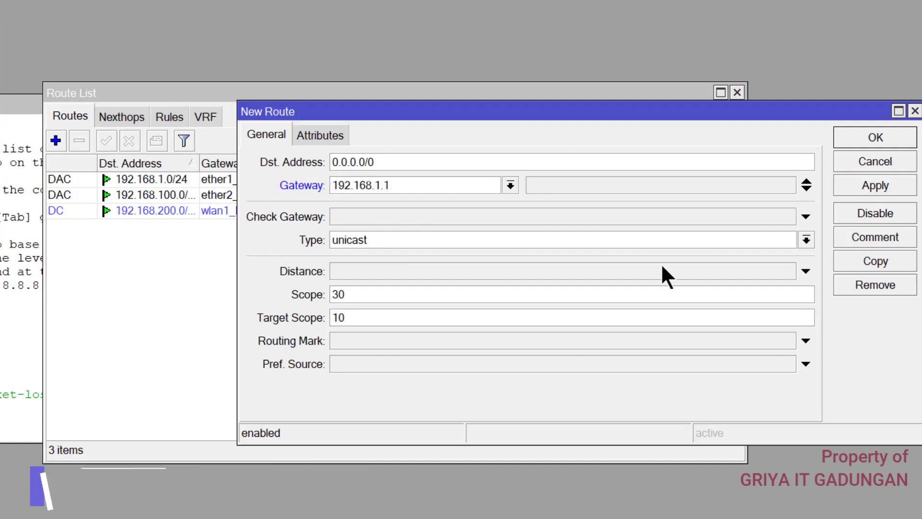
pyautogui.click(875, 185)
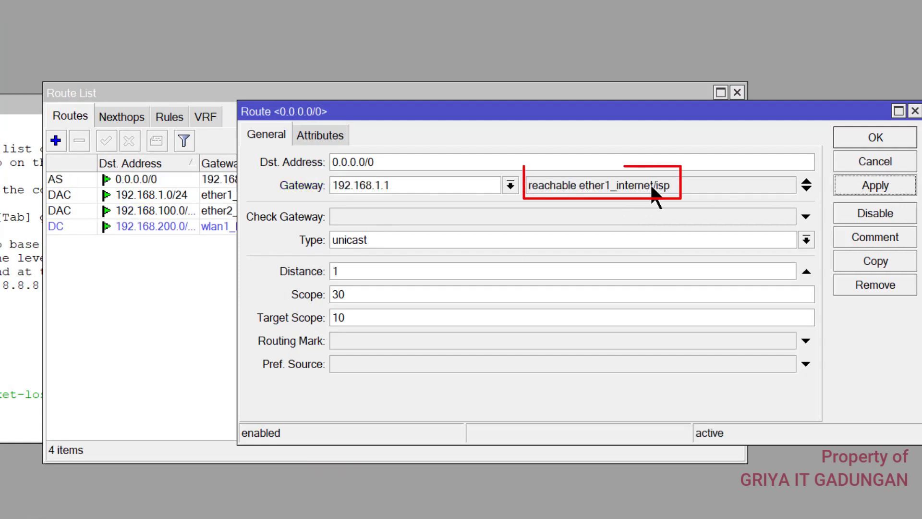
pyautogui.click(846, 137)
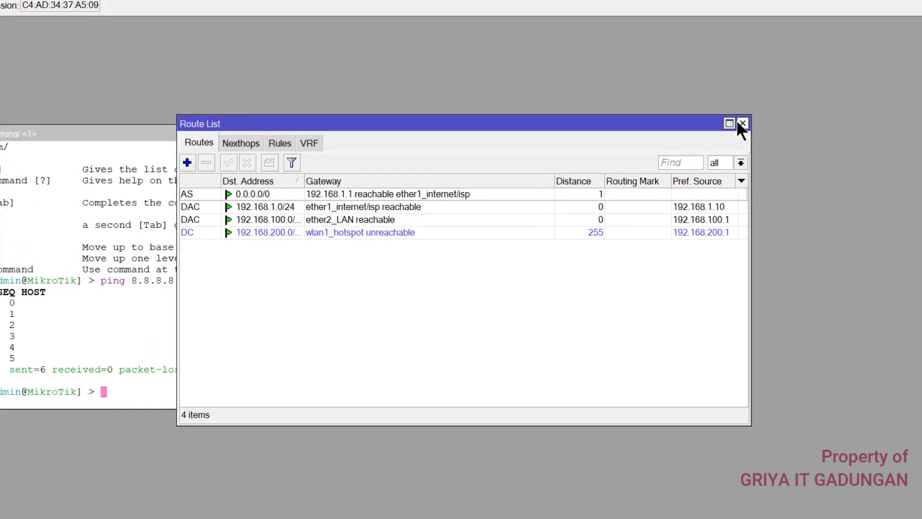
pyautogui.click(737, 92)
# Rerun the ping to 8.8.8.8, now getting 5 of 5 replies
pyautogui.press('Up')
pyautogui.press('Return')
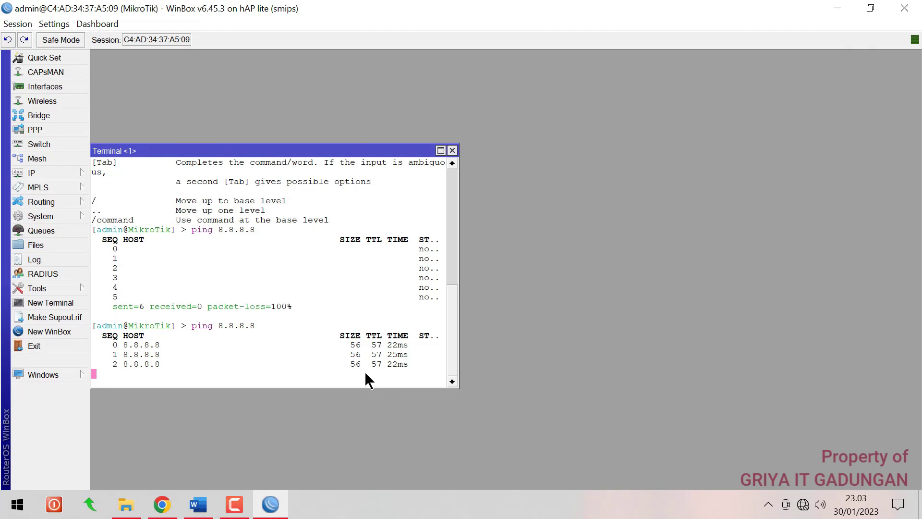
pyautogui.hotkey('ctrl', 'c')
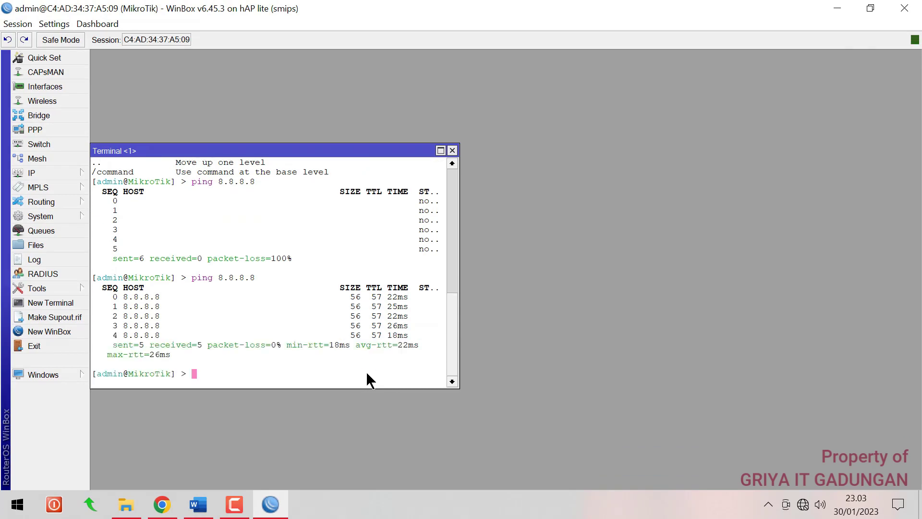
pyautogui.click(67, 174)
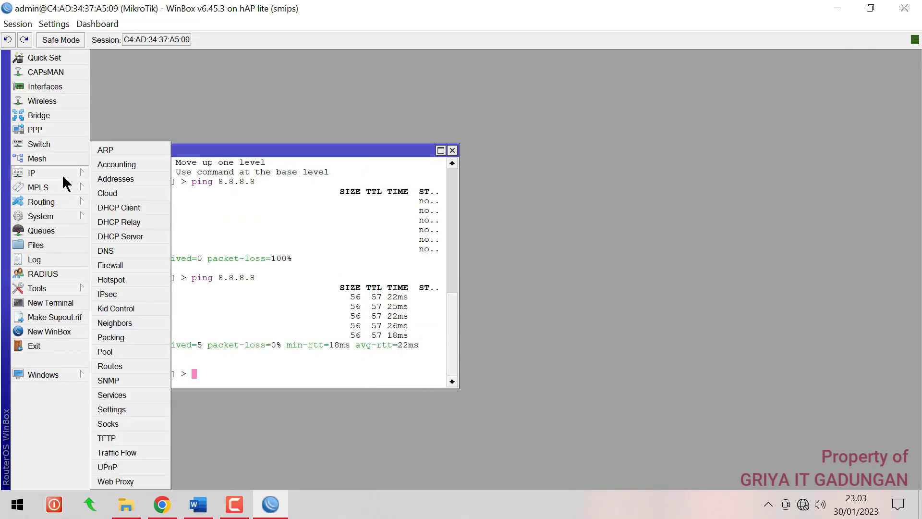
# Add a srcnat NAT rule with out-interface ether1_internet/isp and apply it
pyautogui.click(109, 265)
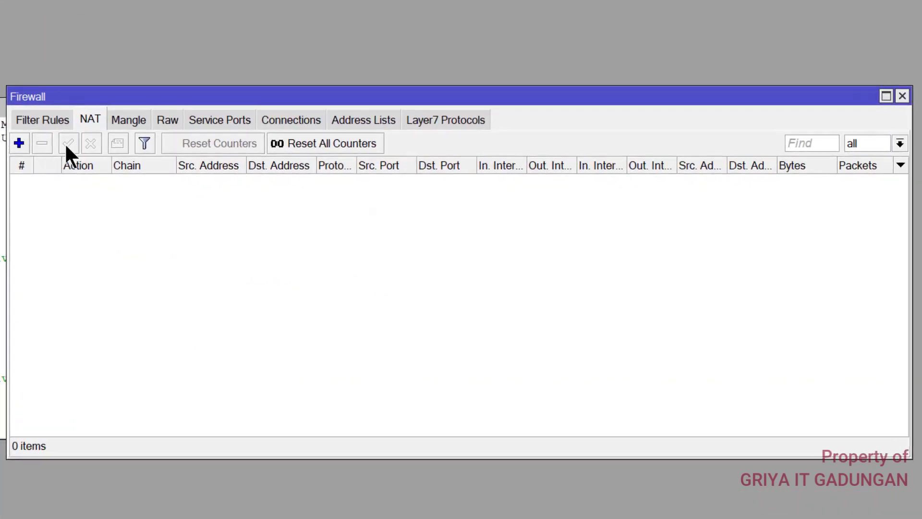
pyautogui.click(19, 143)
pyautogui.click(307, 71)
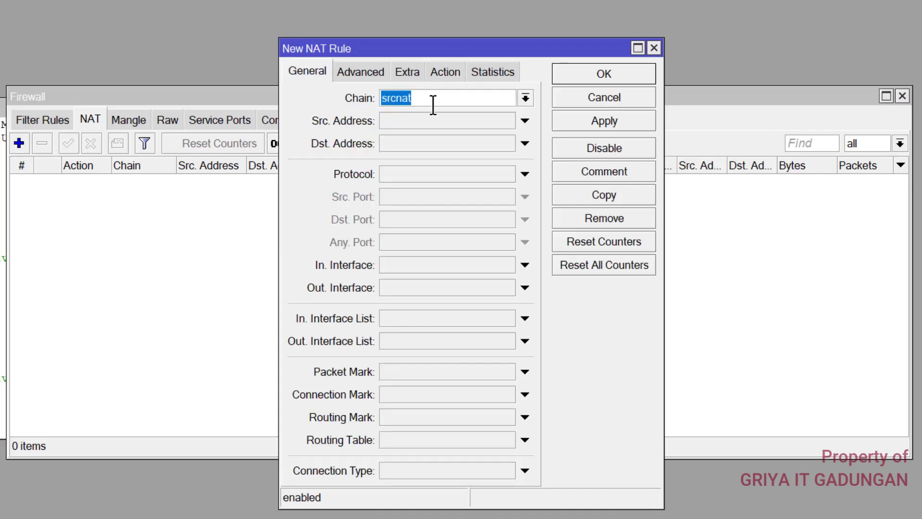
pyautogui.click(509, 288)
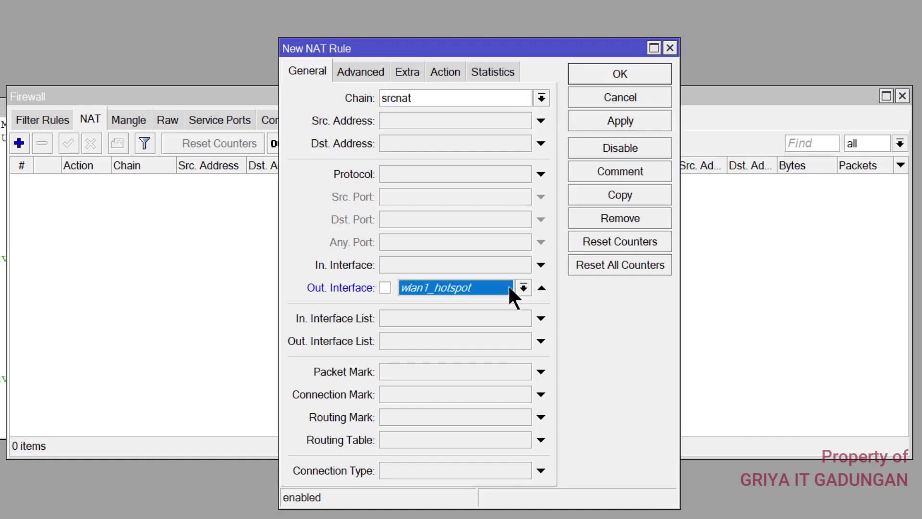
pyautogui.click(518, 288)
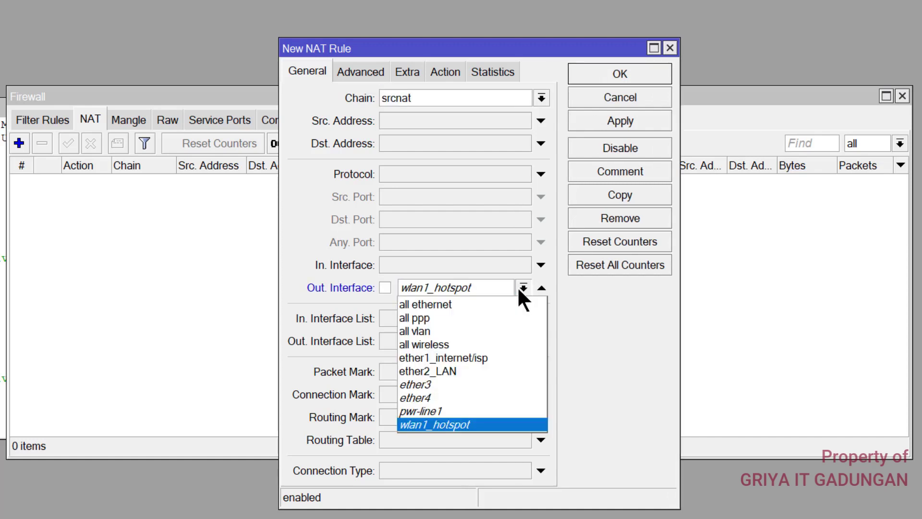
pyautogui.click(460, 358)
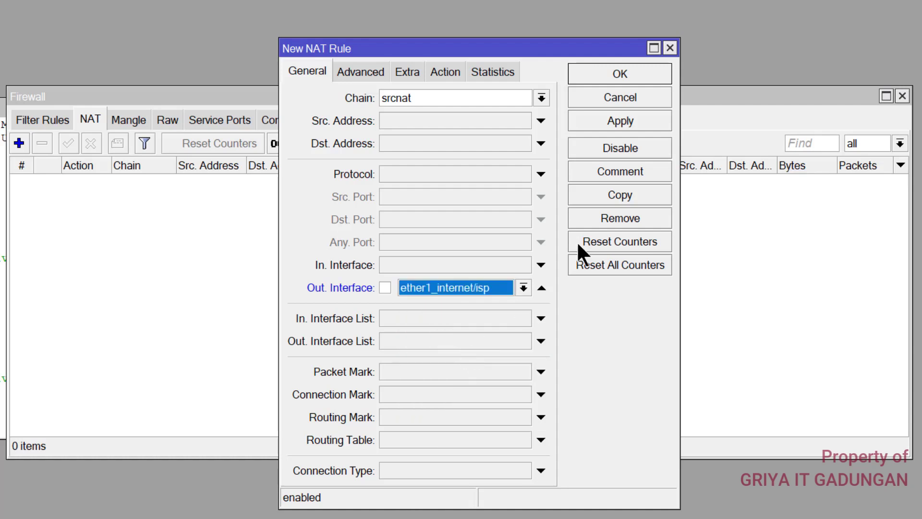
pyautogui.click(597, 118)
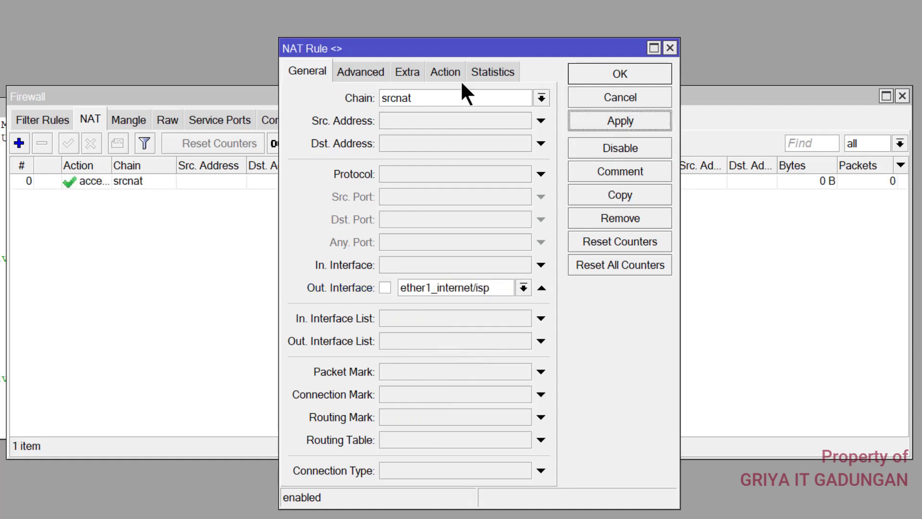
# Set the rule's action to masquerade, confirm it, and close the Firewall and Terminal windows
pyautogui.click(438, 70)
pyautogui.click(408, 98)
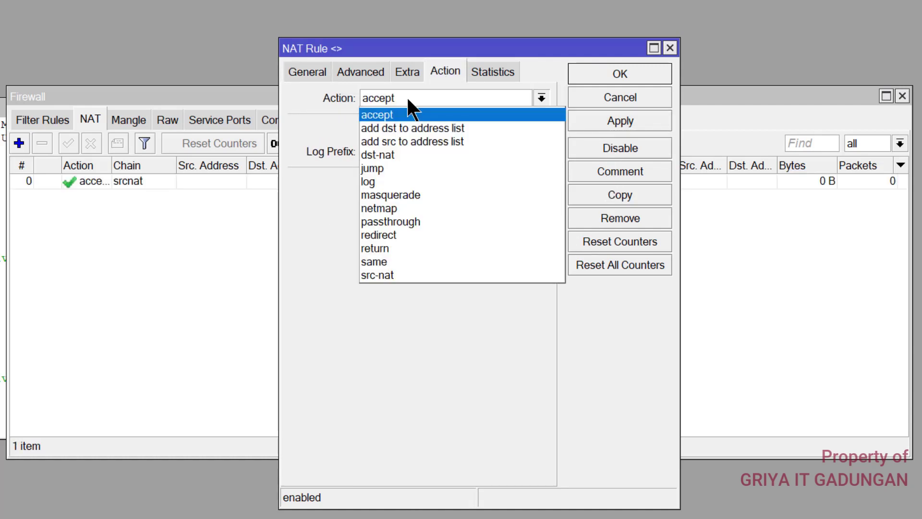
pyautogui.click(379, 195)
pyautogui.click(583, 72)
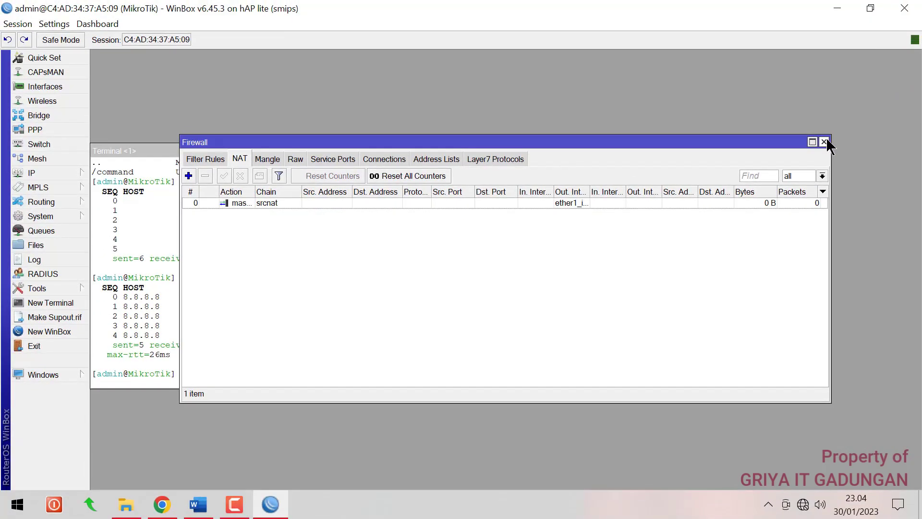
pyautogui.click(823, 142)
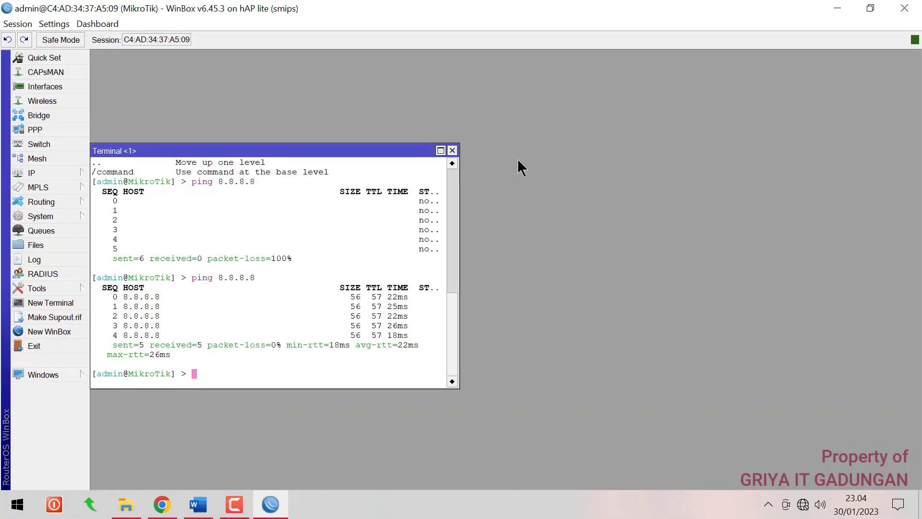
pyautogui.click(452, 151)
# Review the Jaringan Lokal section, marking the 'DHCP Pool sebanyak 99 Client' item, then return to WinBox
pyautogui.click(198, 505)
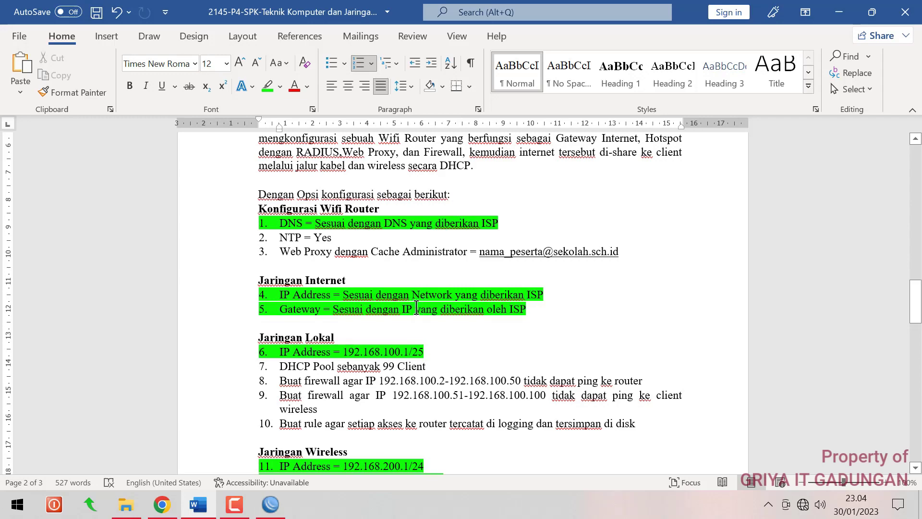
pyautogui.scroll(-3, 416, 307)
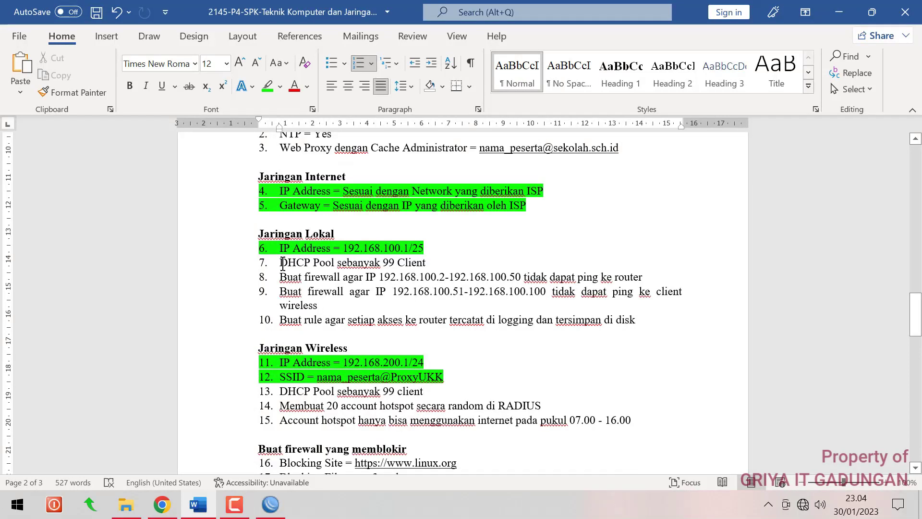
pyautogui.moveTo(283, 263); pyautogui.dragTo(432, 264)
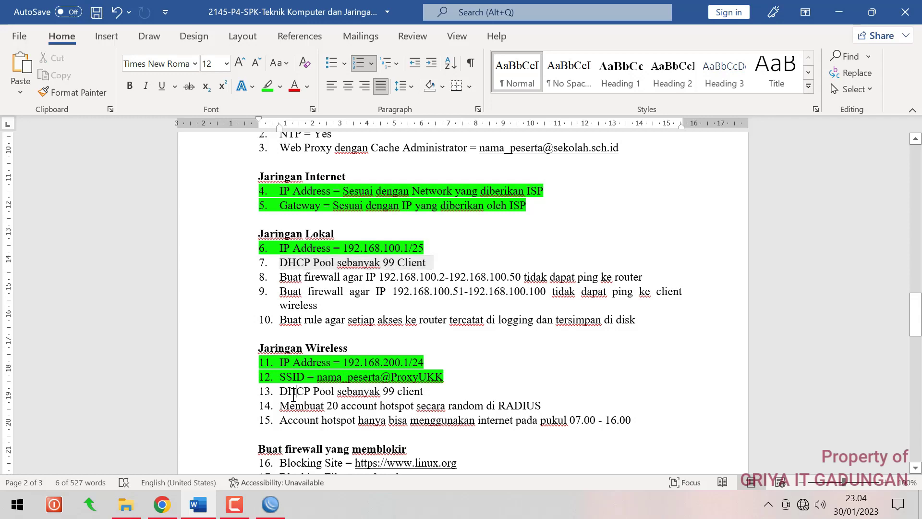
pyautogui.click(270, 504)
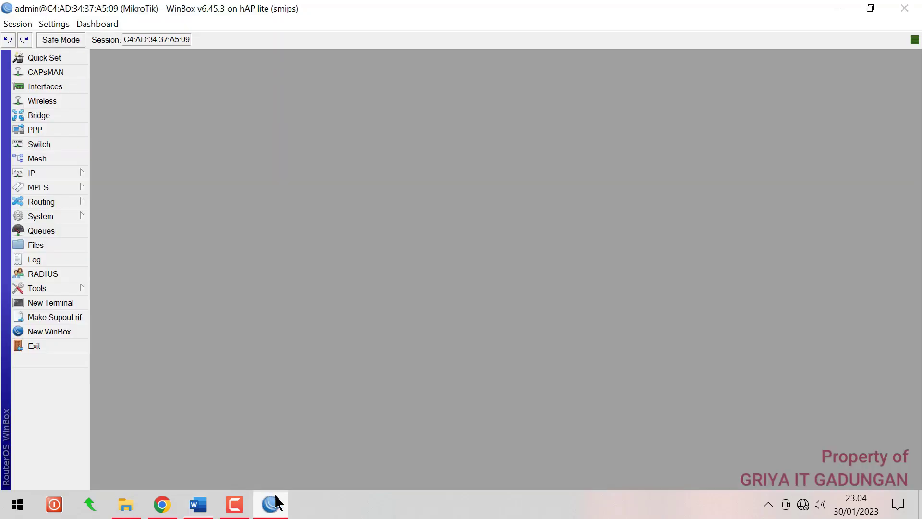
# Start DHCP Setup on ether2_LAN, accepting the 192.168.100.0/25 address space and suggested gateway
pyautogui.click(70, 175)
pyautogui.click(145, 238)
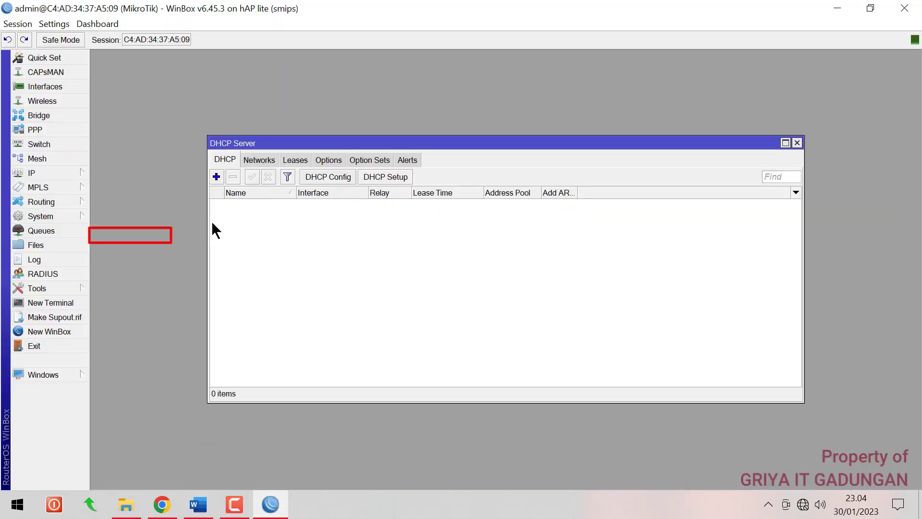
pyautogui.click(385, 176)
pyautogui.click(527, 265)
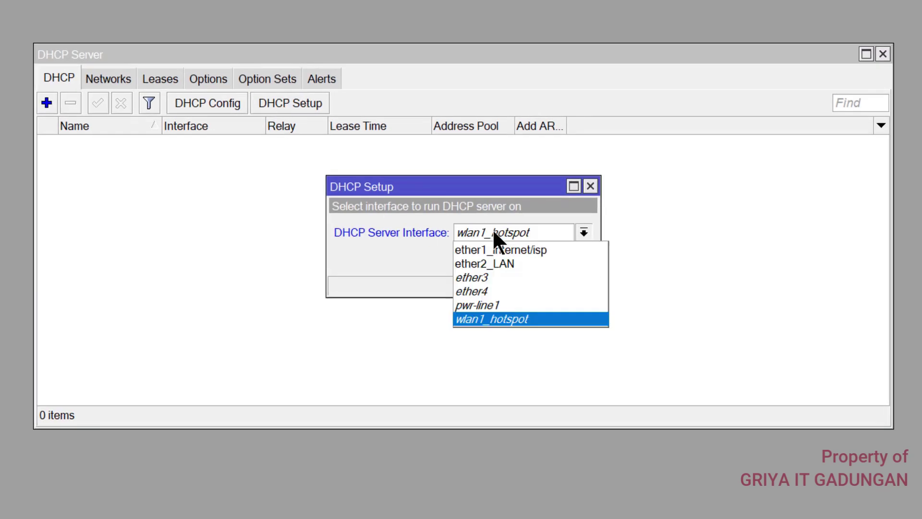
pyautogui.click(580, 263)
pyautogui.click(523, 259)
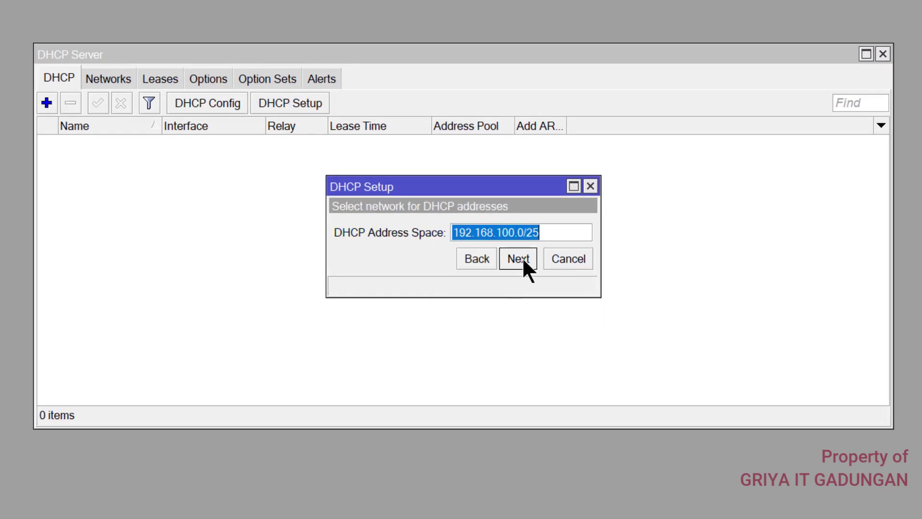
pyautogui.click(522, 258)
pyautogui.click(522, 258)
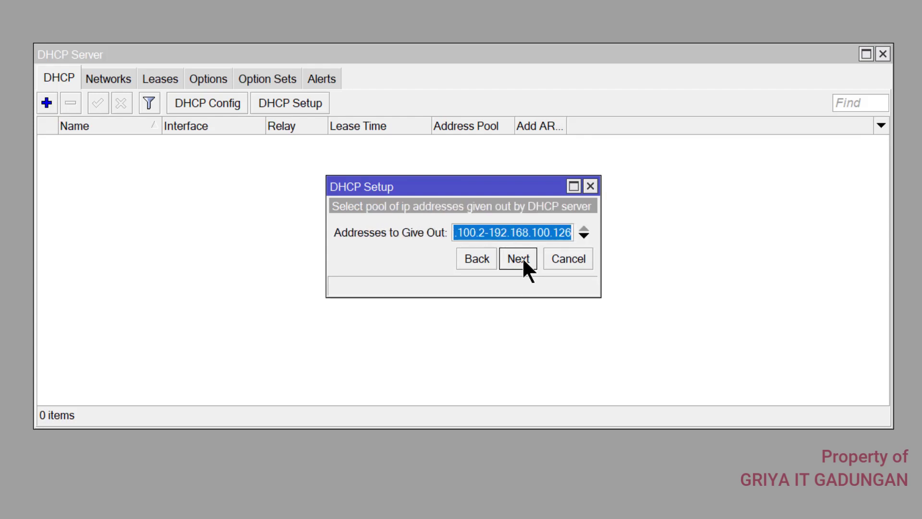
# Set the pool to 192.168.100.2-192.168.100.100, keep DNS 8.8.8.8/8.8.4.4, lease 00:02:00, and finish
pyautogui.click(488, 231)
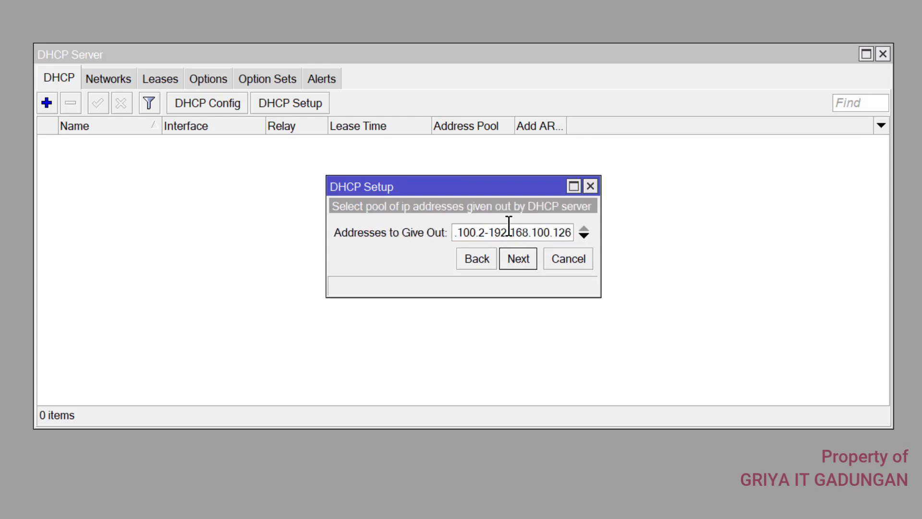
pyautogui.moveTo(601, 238); pyautogui.dragTo(754, 238)
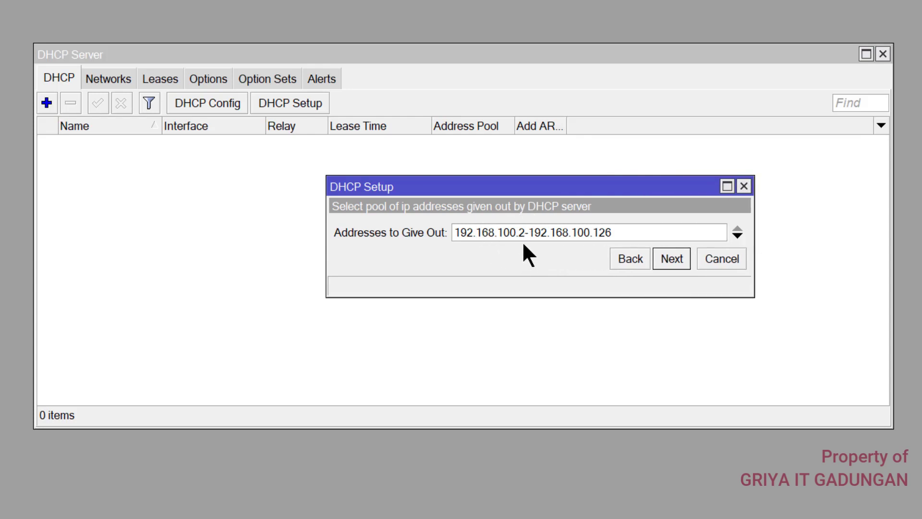
pyautogui.moveTo(609, 232); pyautogui.dragTo(596, 235)
pyautogui.write('00')
pyautogui.click(671, 259)
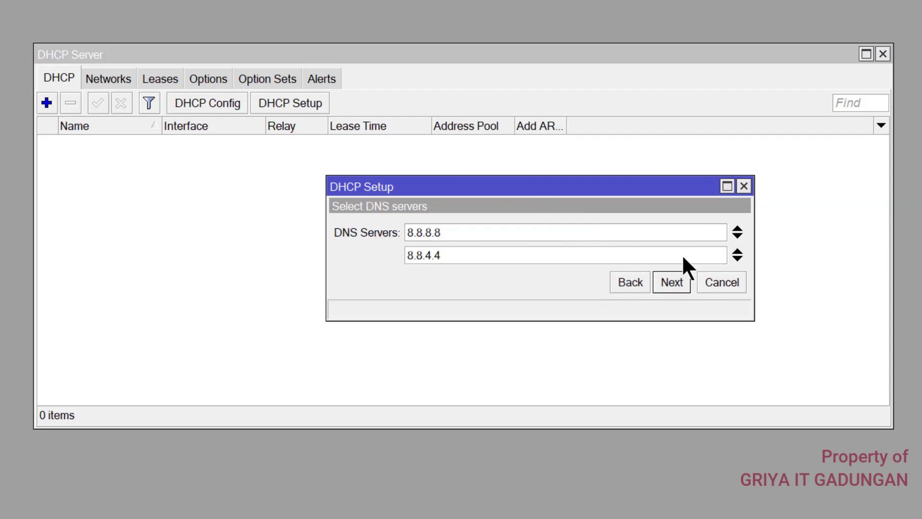
pyautogui.click(671, 283)
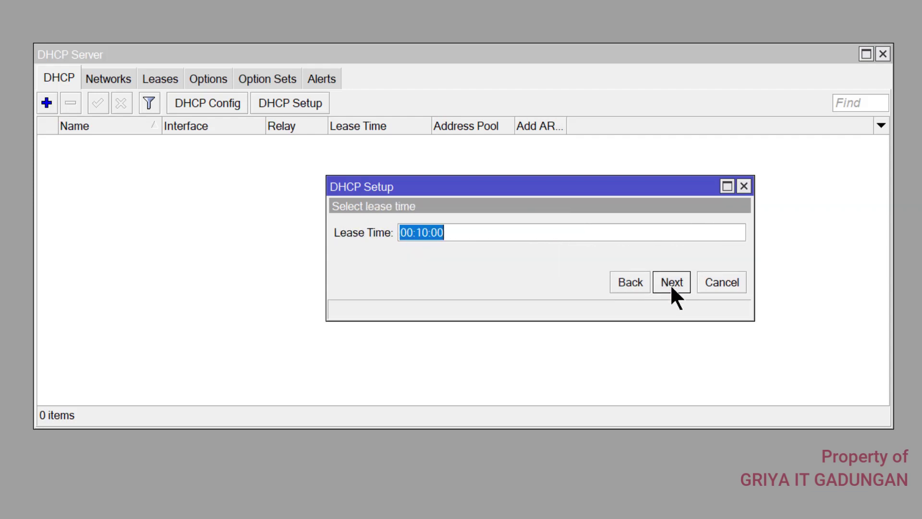
pyautogui.click(429, 232)
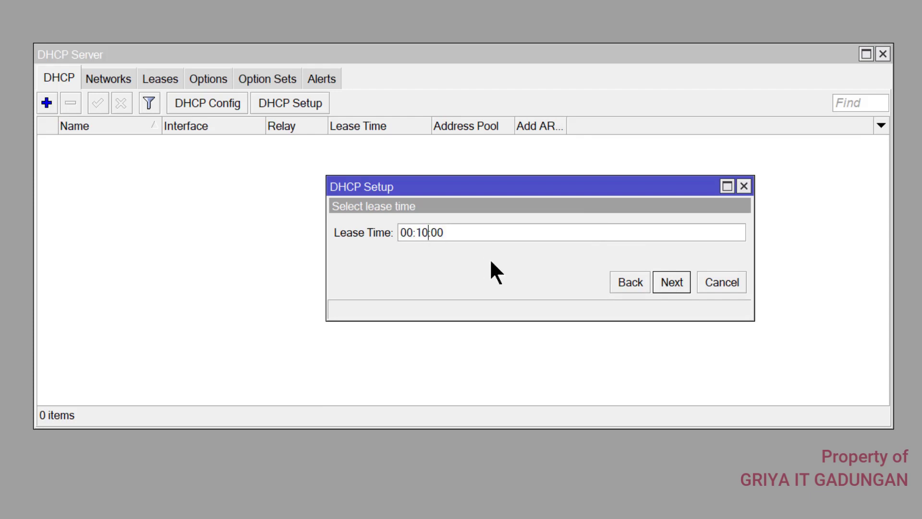
pyautogui.press('BackSpace')
pyautogui.press('BackSpace')
pyautogui.write('02')
pyautogui.click(670, 281)
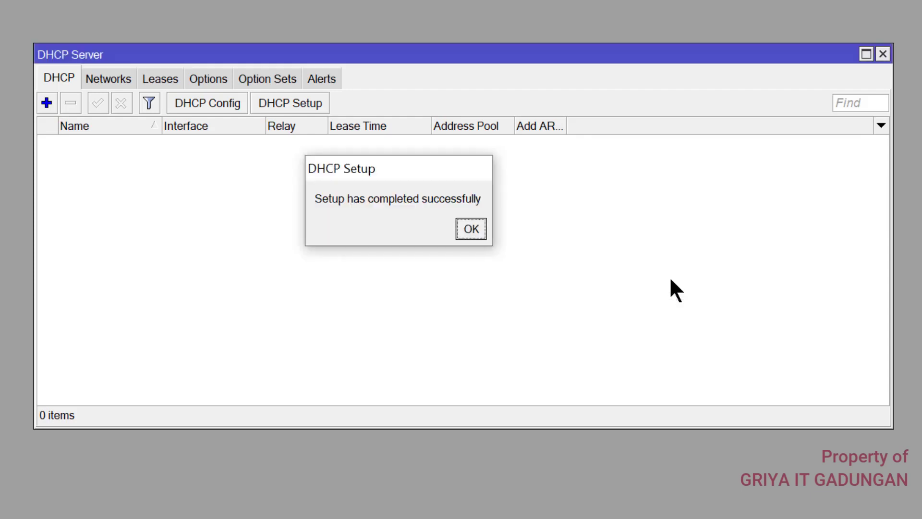
pyautogui.click(470, 229)
# Run DHCP Setup again on wlan1_hotspot, accepting the 192.168.200.0/24 address space and gateway
pyautogui.click(288, 102)
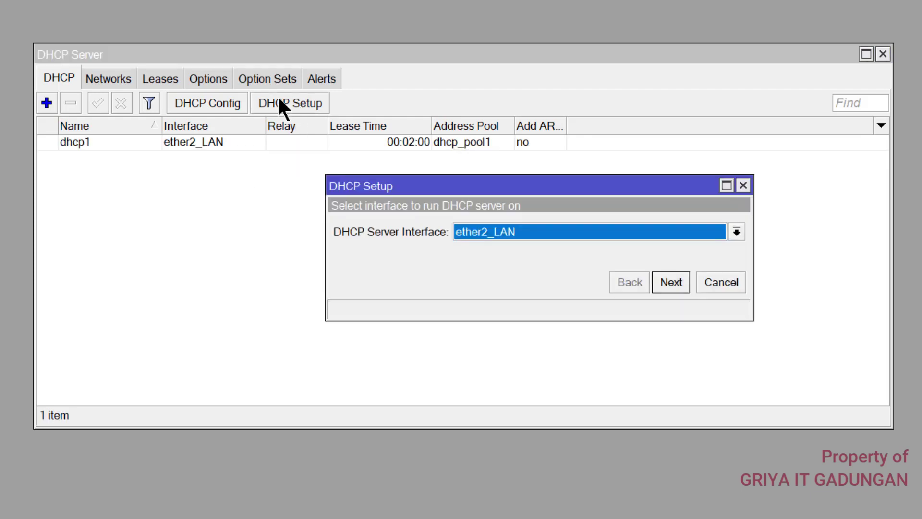
pyautogui.click(502, 229)
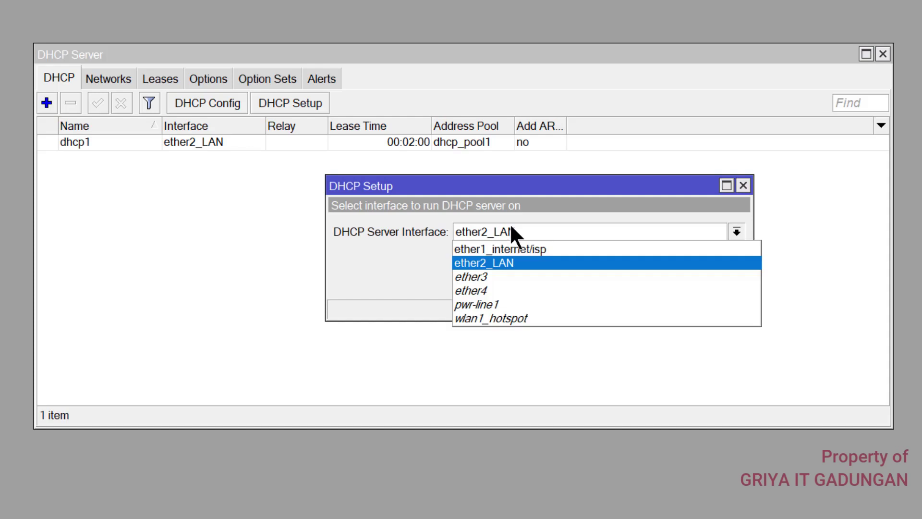
pyautogui.click(475, 318)
pyautogui.click(671, 282)
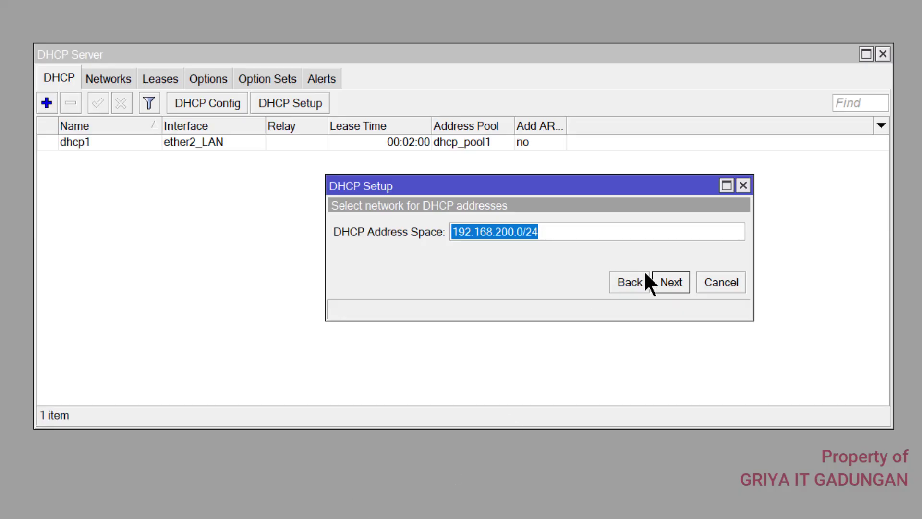
pyautogui.click(663, 281)
pyautogui.click(663, 281)
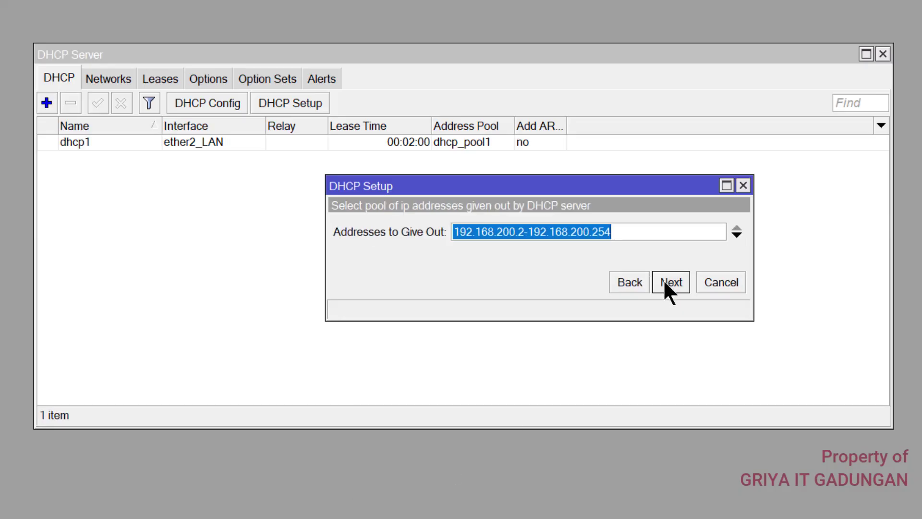
# Set the pool end to 192.168.200.100, accept DNS 8.8.8.8/8.8.4.4 and lease time, and finish
pyautogui.click(614, 232)
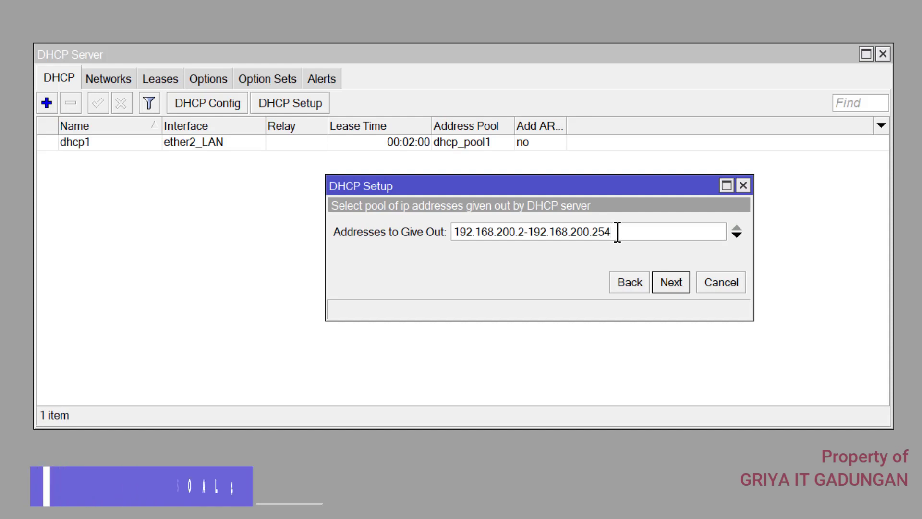
pyautogui.moveTo(614, 232); pyautogui.dragTo(592, 232)
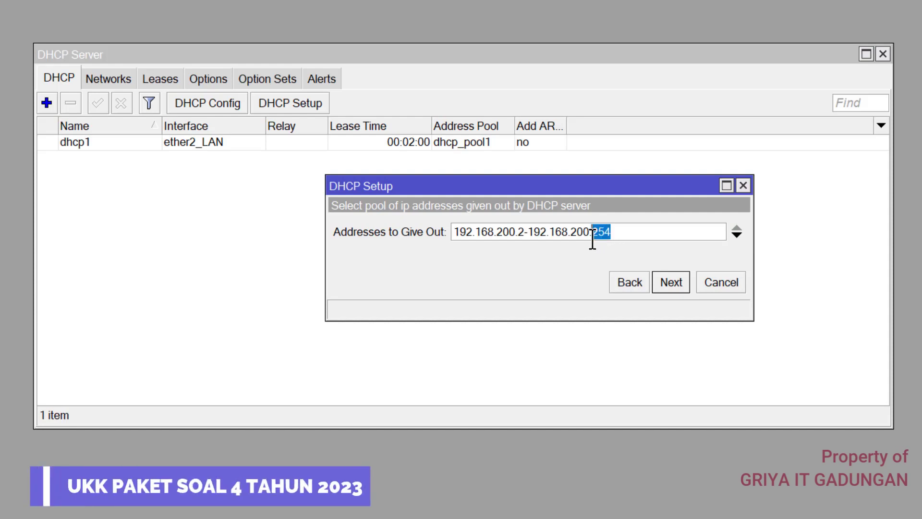
pyautogui.write('1')
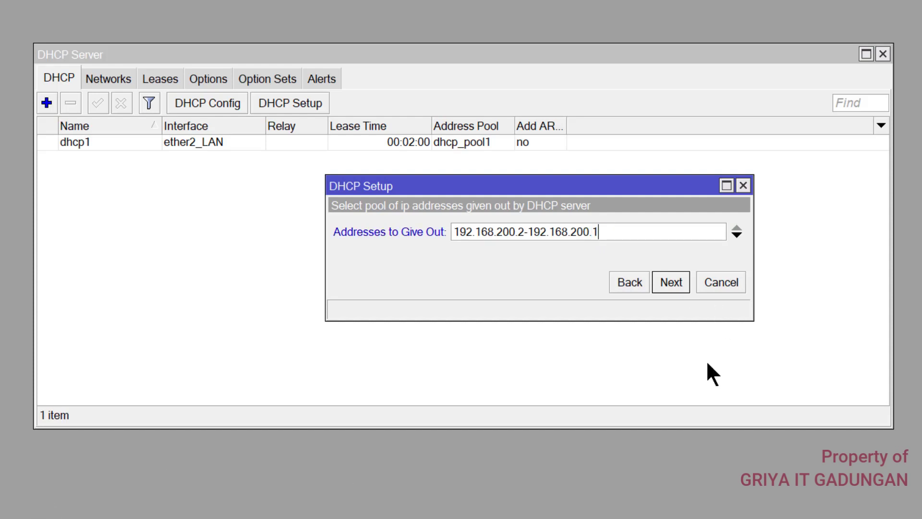
pyautogui.write('00')
pyautogui.click(679, 287)
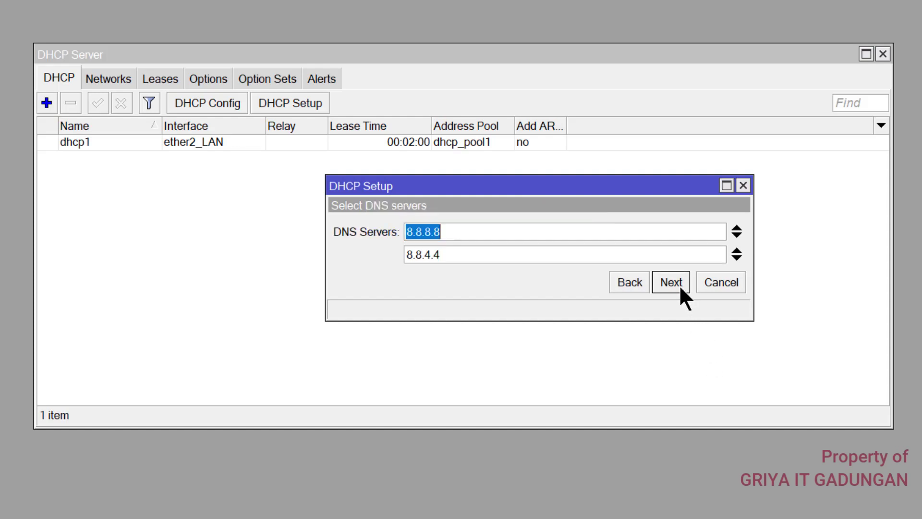
pyautogui.click(677, 285)
pyautogui.click(674, 283)
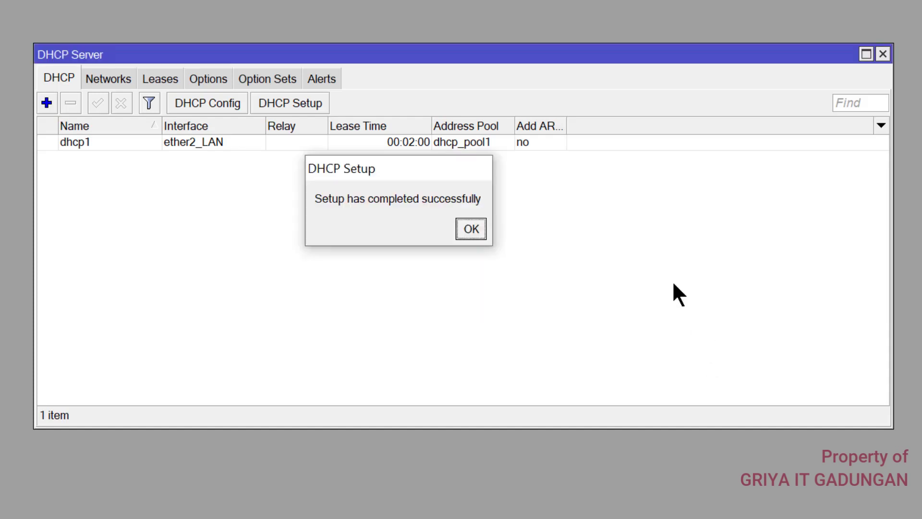
# Dismiss the DHCP success message, highlight items 7 and 13 green in Word, and return to WinBox
pyautogui.click(473, 228)
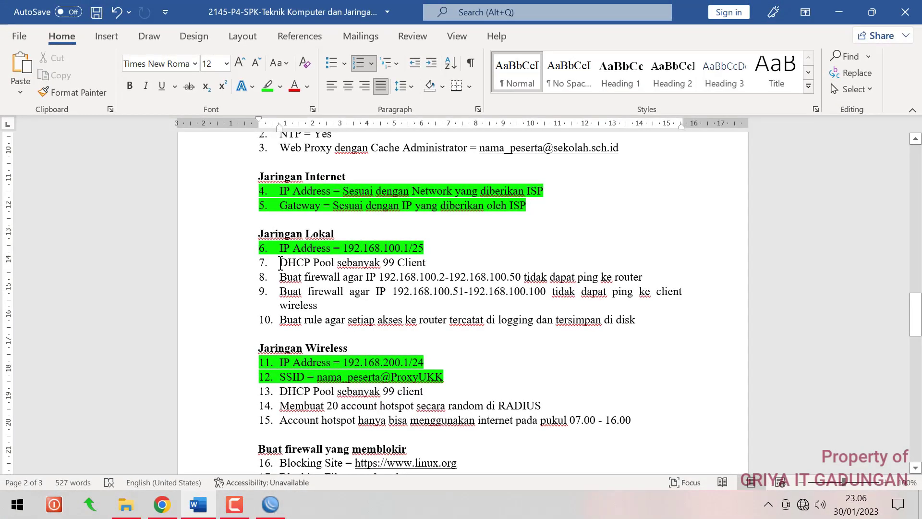
pyautogui.moveTo(278, 263); pyautogui.dragTo(433, 263)
pyautogui.click(267, 86)
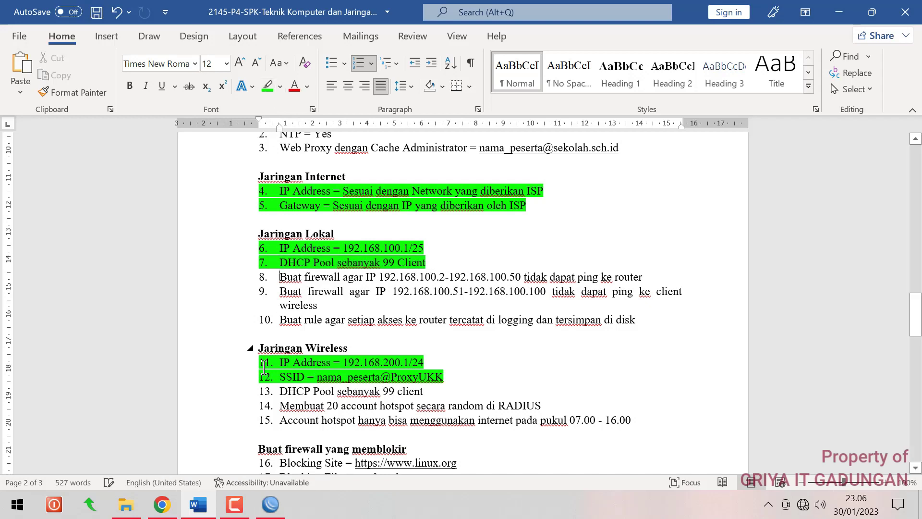
pyautogui.moveTo(280, 391); pyautogui.dragTo(423, 391)
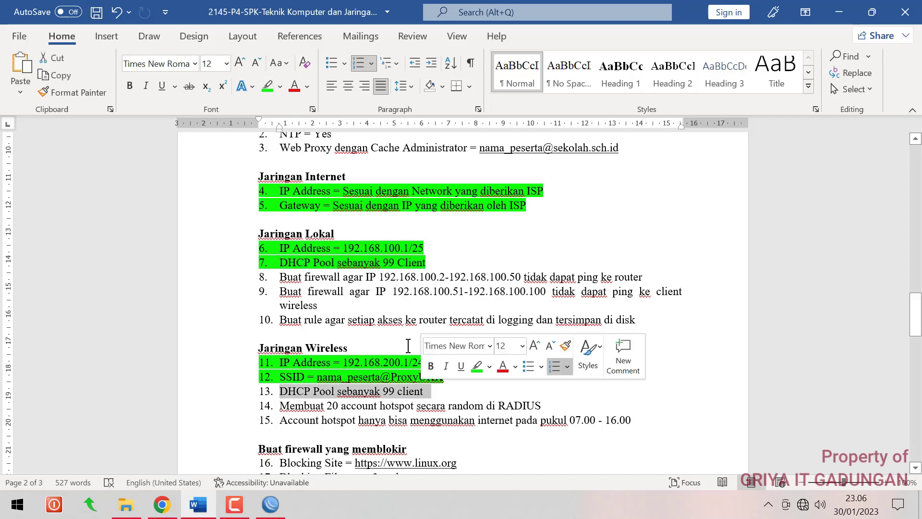
pyautogui.click(267, 87)
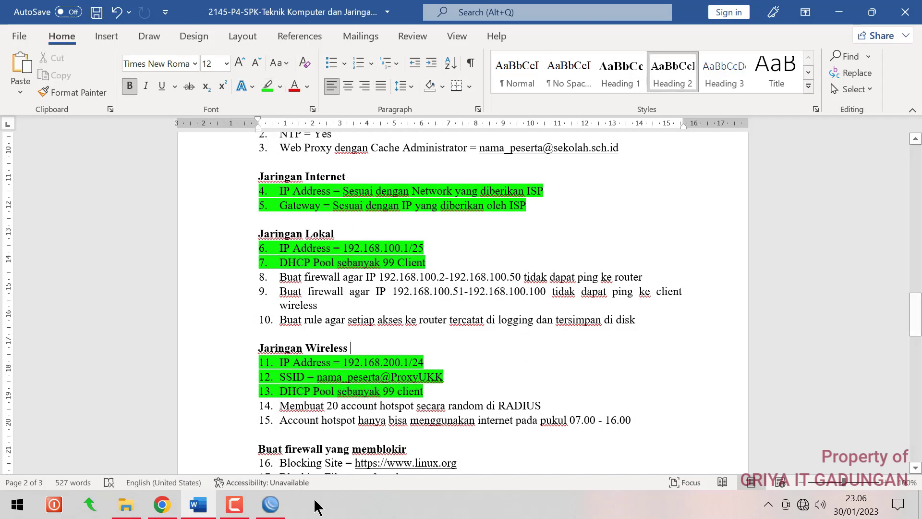
pyautogui.click(271, 504)
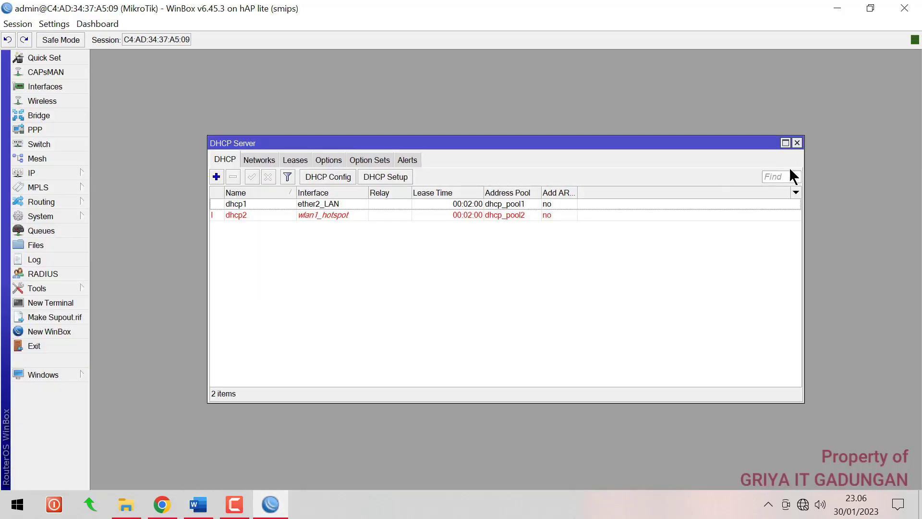
# Close the DHCP Server list and check the Ethernet adapter's IPv4 settings are set to automatic
pyautogui.click(796, 143)
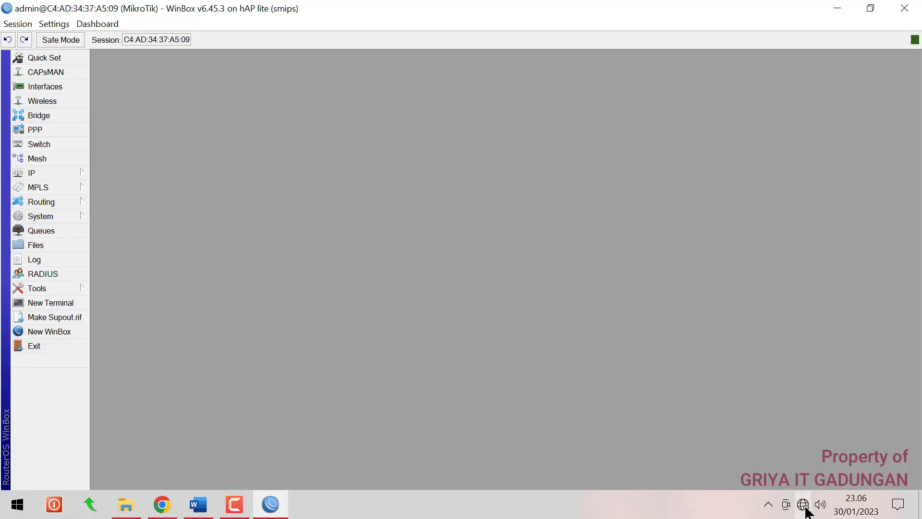
pyautogui.moveTo(805, 507)
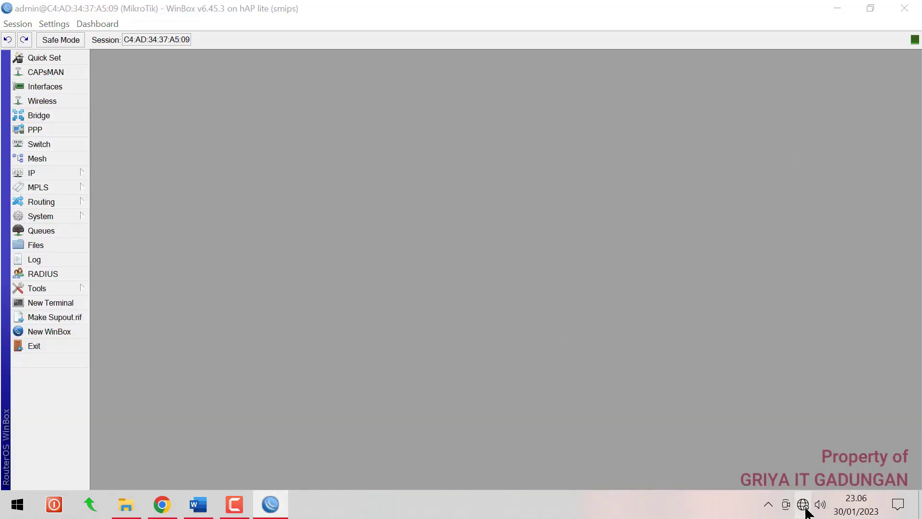
pyautogui.rightClick(805, 508)
pyautogui.click(811, 502)
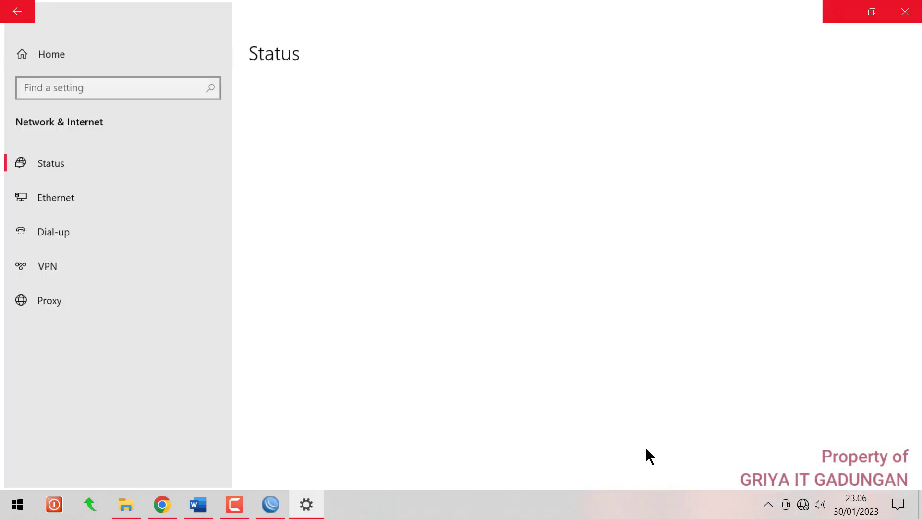
pyautogui.click(53, 201)
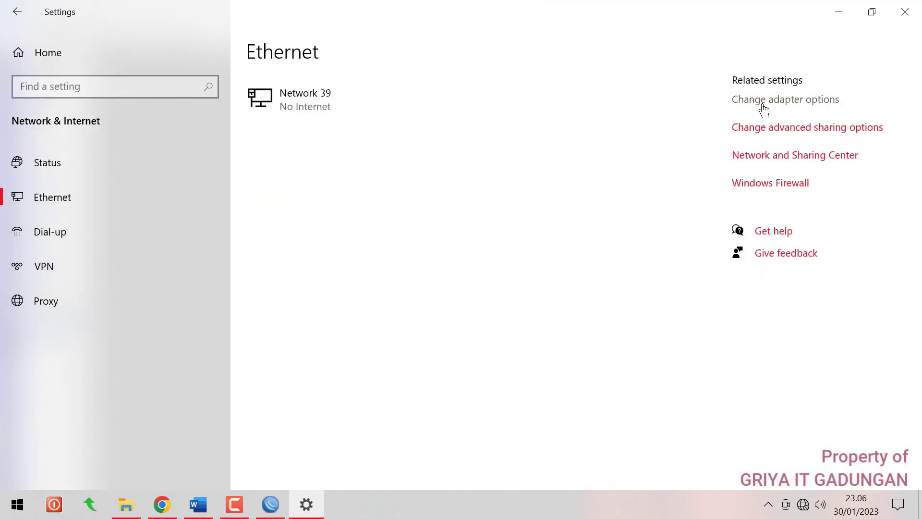
pyautogui.click(763, 100)
pyautogui.click(288, 139)
pyautogui.doubleClick(259, 119)
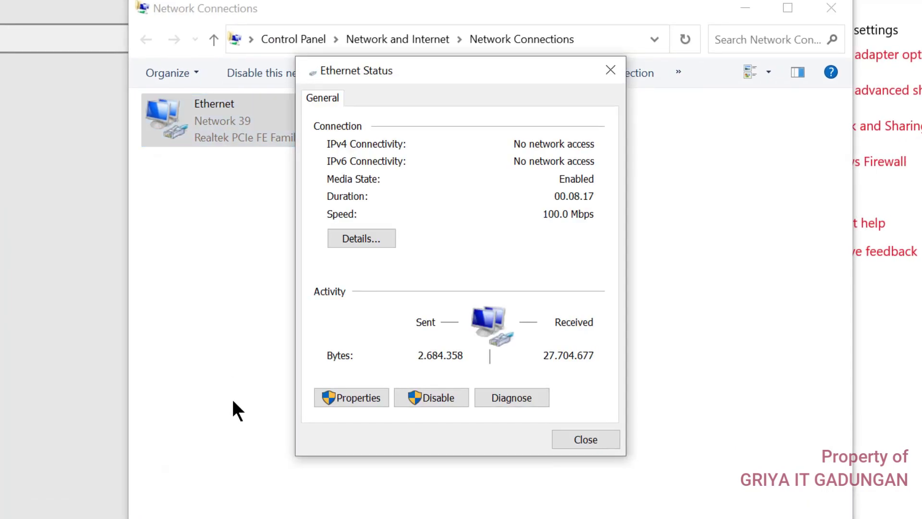
pyautogui.click(360, 392)
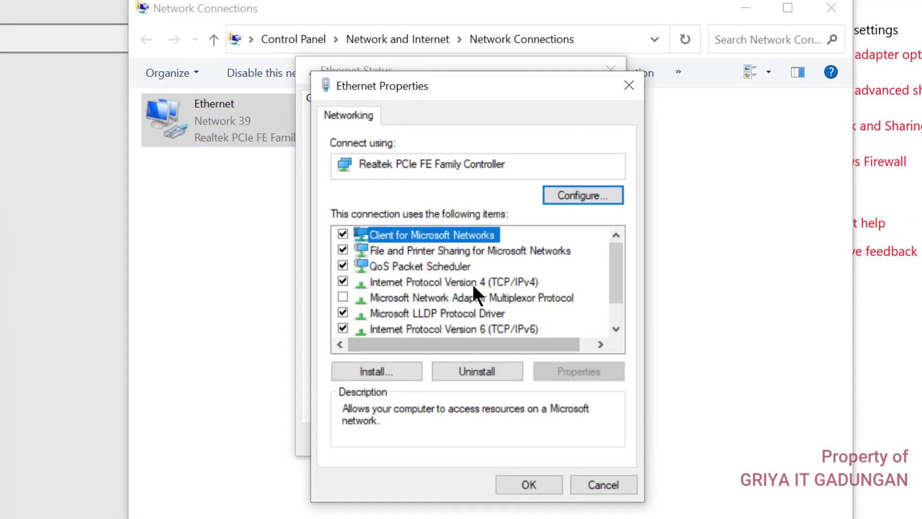
pyautogui.doubleClick(473, 282)
pyautogui.click(614, 514)
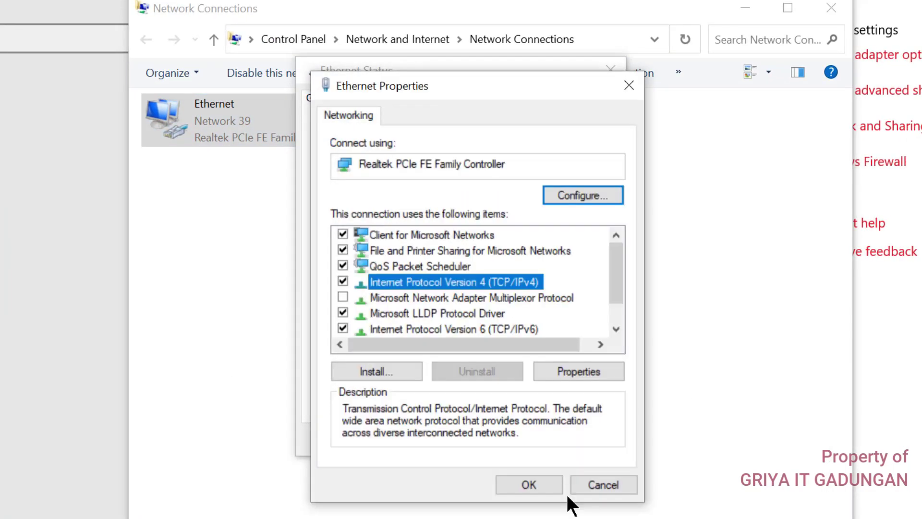
pyautogui.click(574, 483)
pyautogui.click(584, 439)
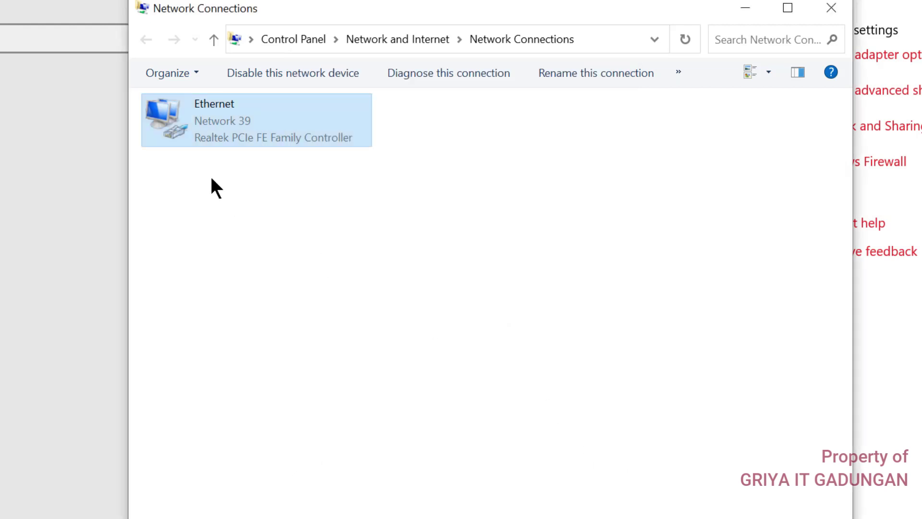
# Disable and re-enable the Ethernet adapter to request a new DHCP lease
pyautogui.rightClick(210, 115)
pyautogui.click(240, 123)
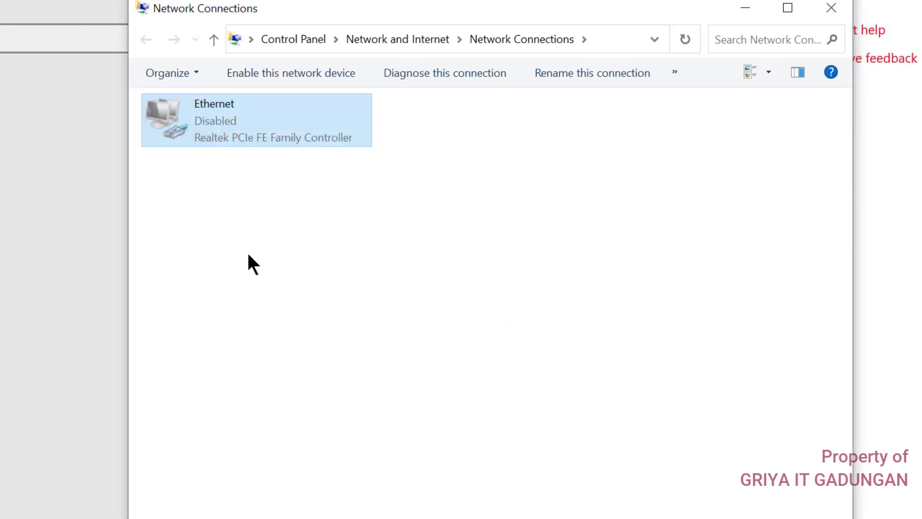
pyautogui.rightClick(190, 99)
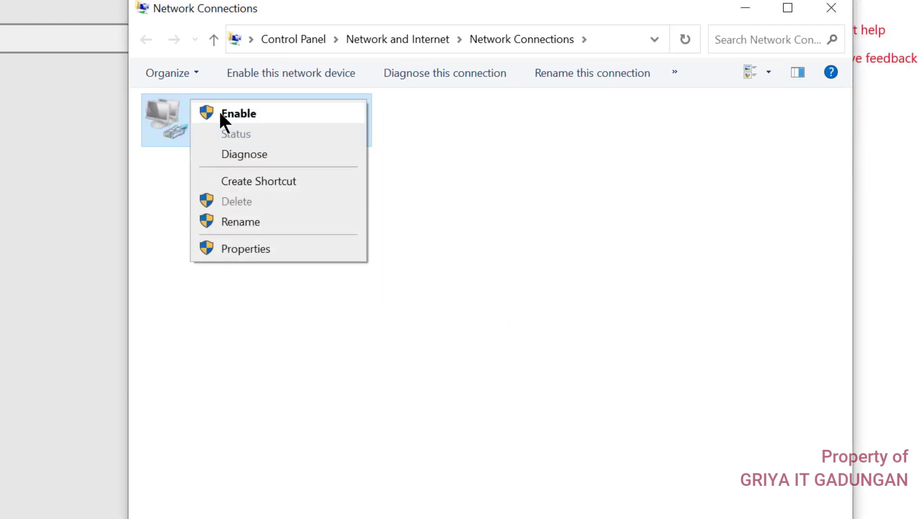
pyautogui.click(219, 114)
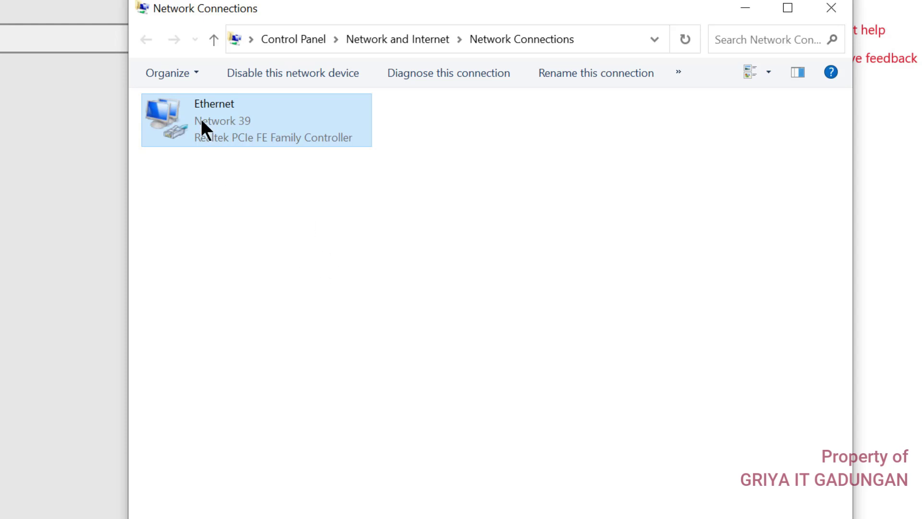
# Confirm in the Ethernet status details that the PC obtained 192.168.100.100
pyautogui.doubleClick(200, 119)
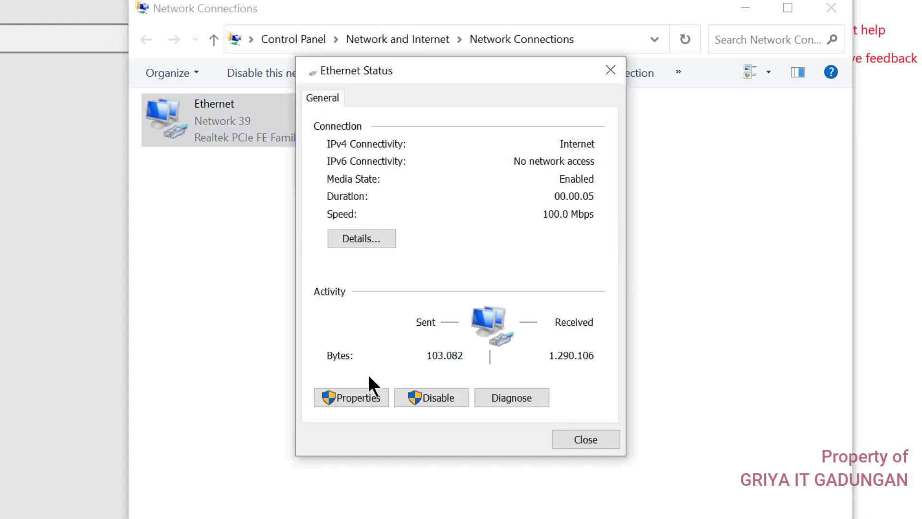
pyautogui.click(388, 239)
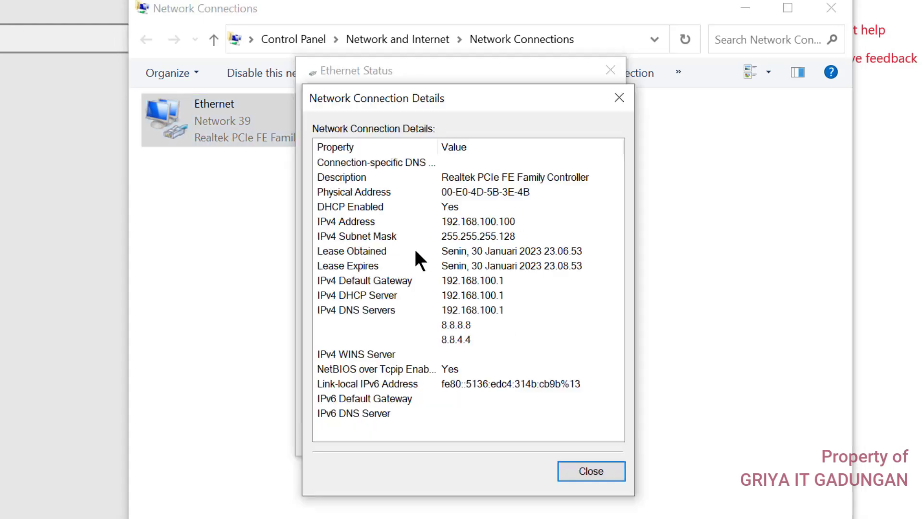
pyautogui.click(444, 221)
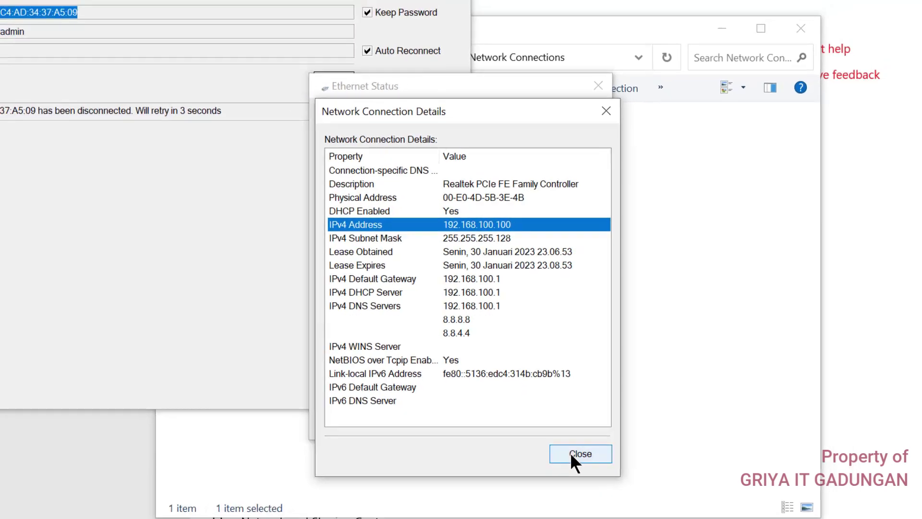
pyautogui.click(571, 454)
pyautogui.click(560, 427)
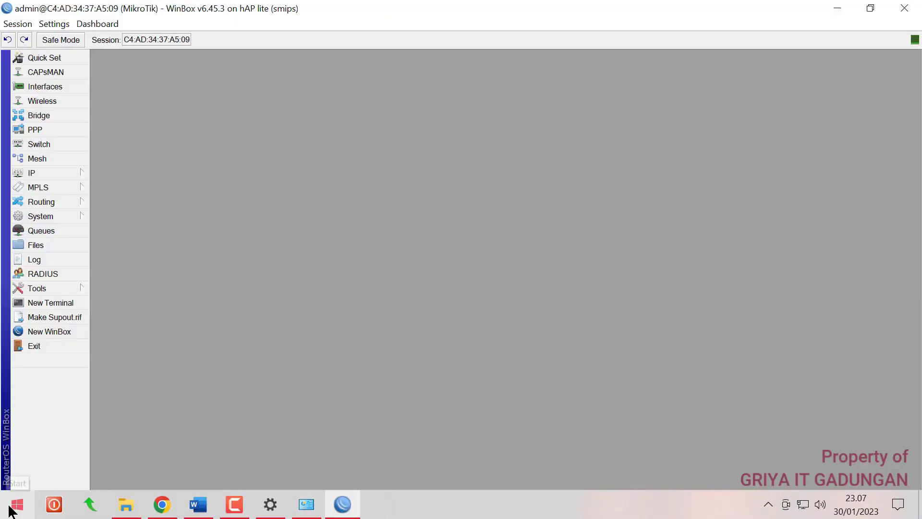
# Load google.com in Microsoft Edge to confirm internet access, then return to the Word sheet
pyautogui.click(16, 504)
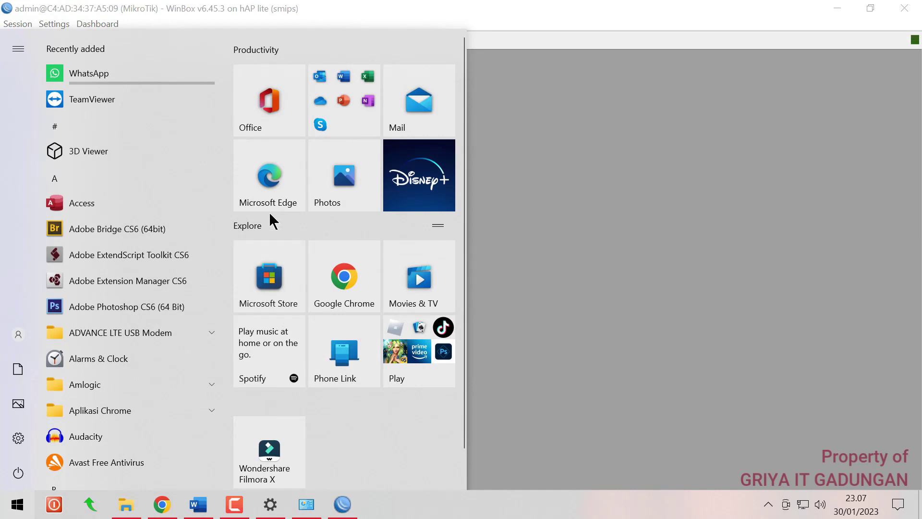
pyautogui.click(269, 199)
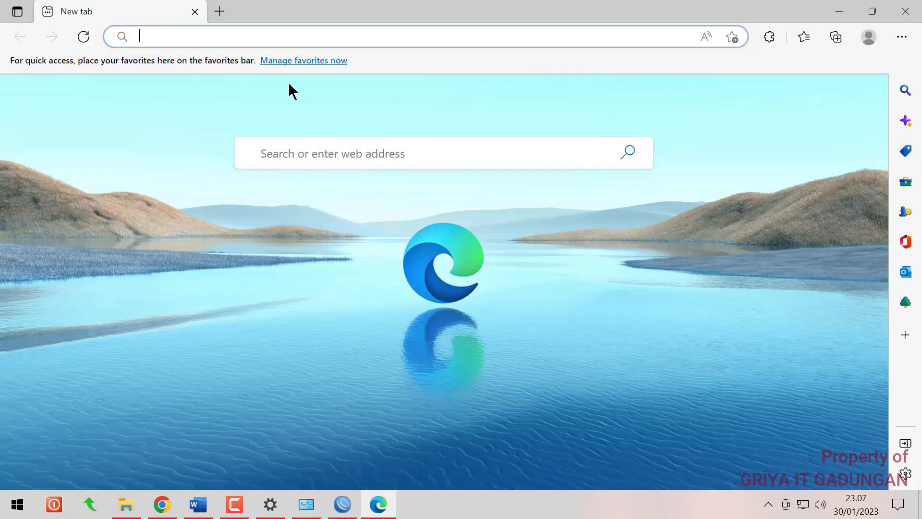
pyautogui.write('google')
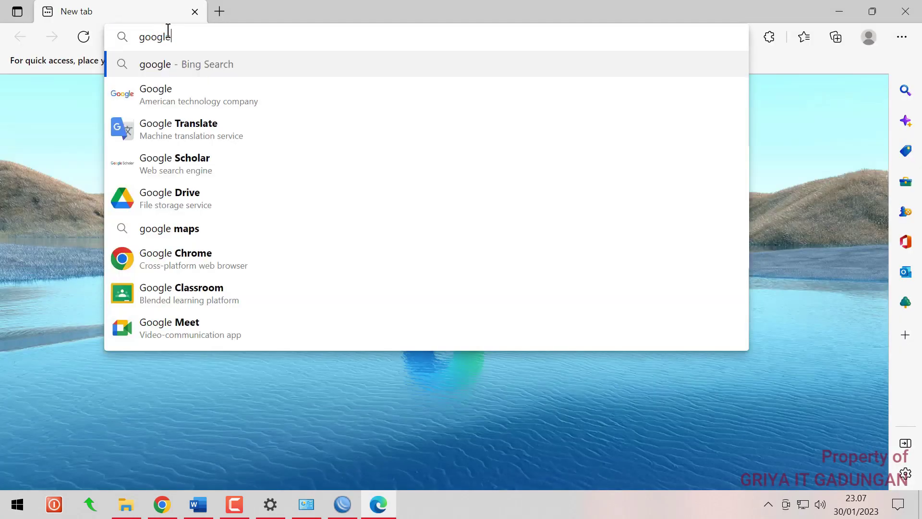
pyautogui.write('.com')
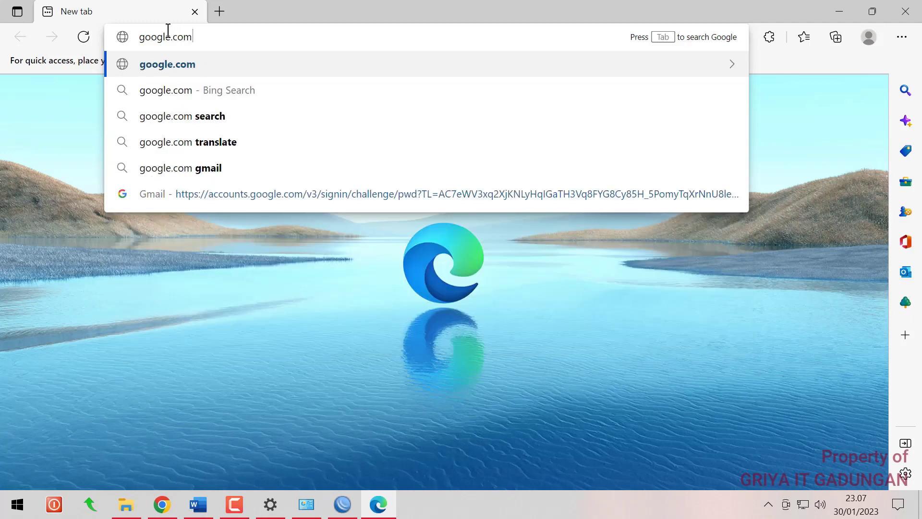
pyautogui.press('Return')
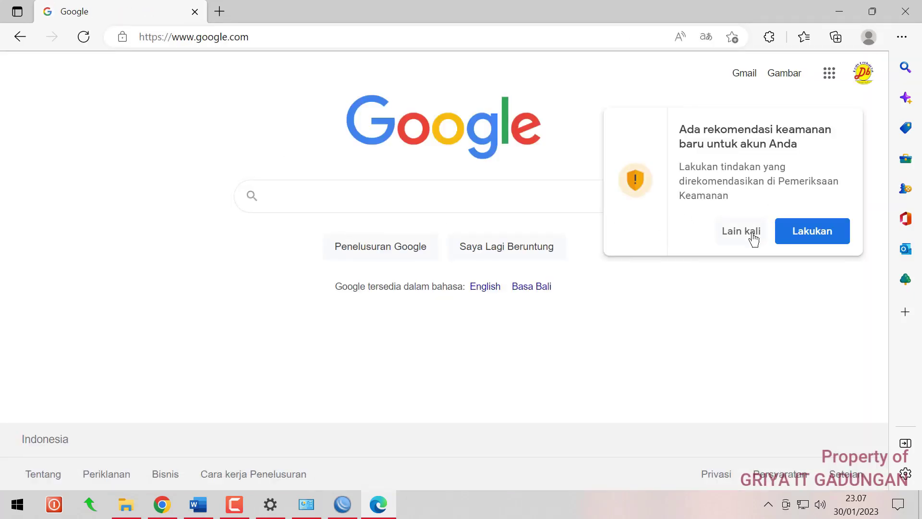
pyautogui.click(753, 238)
pyautogui.hotkey('alt', 'Tab')
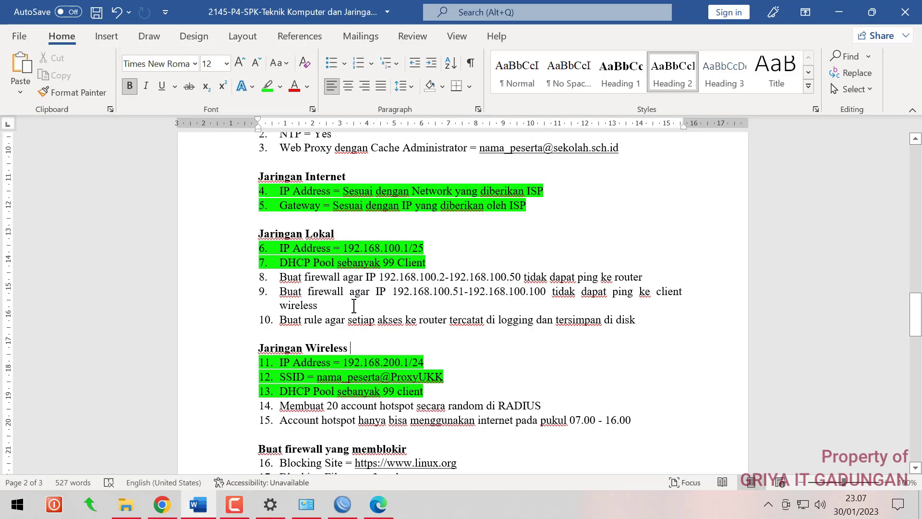
# Scroll up to the Konfigurasi Wifi Router list to read NTP = Yes, then return to WinBox
pyautogui.scroll(2, 395, 311)
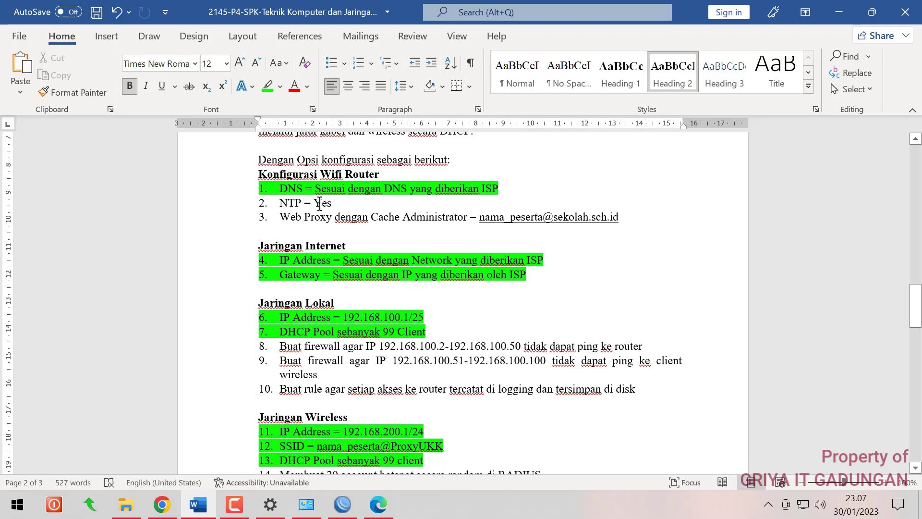
pyautogui.click(342, 504)
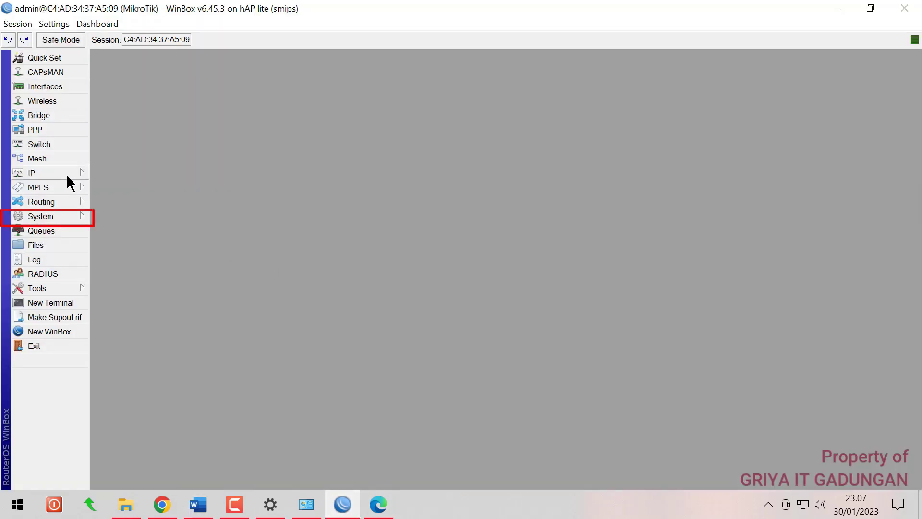
# Enable the SNTP client with 0.id.pool.ntp.org as primary NTP server
pyautogui.click(62, 214)
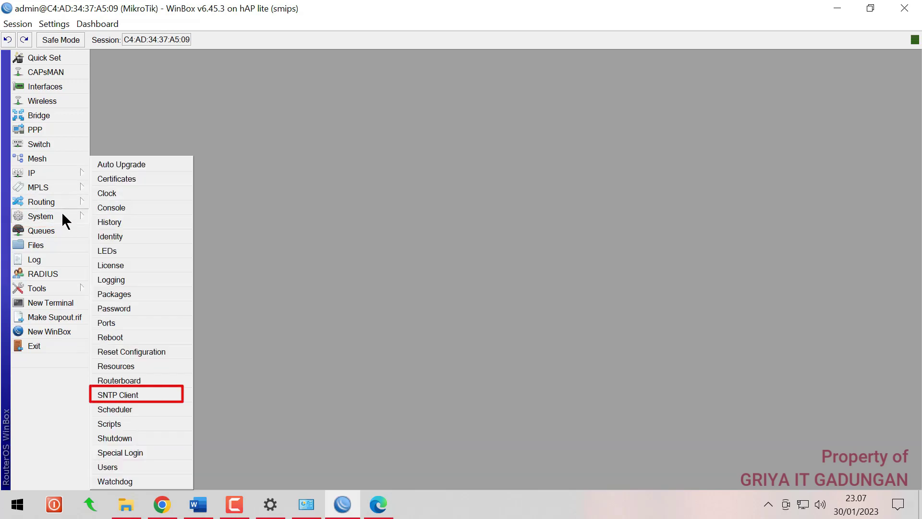
pyautogui.click(129, 393)
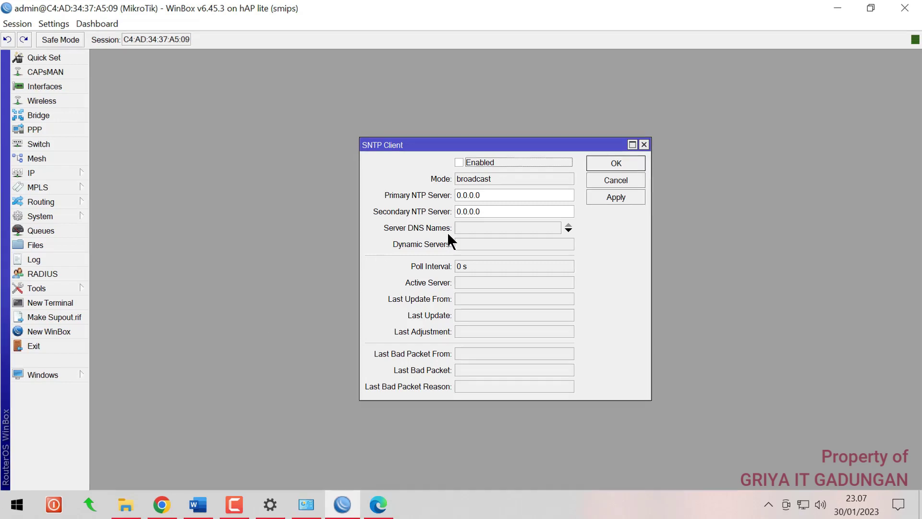
pyautogui.click(459, 163)
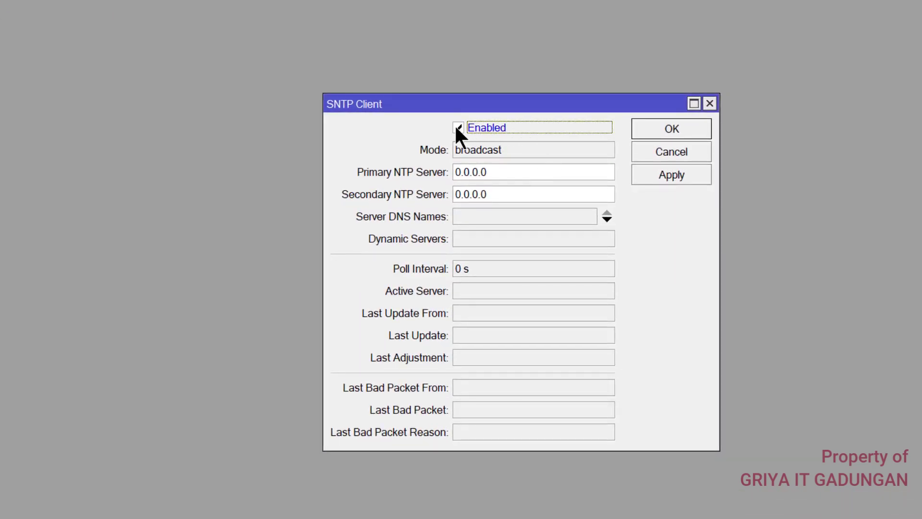
pyautogui.press('Tab')
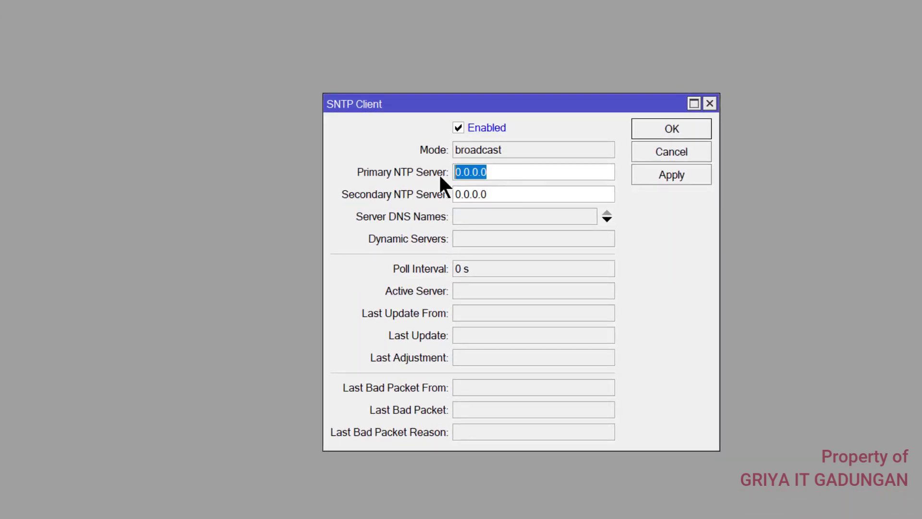
pyautogui.write('0')
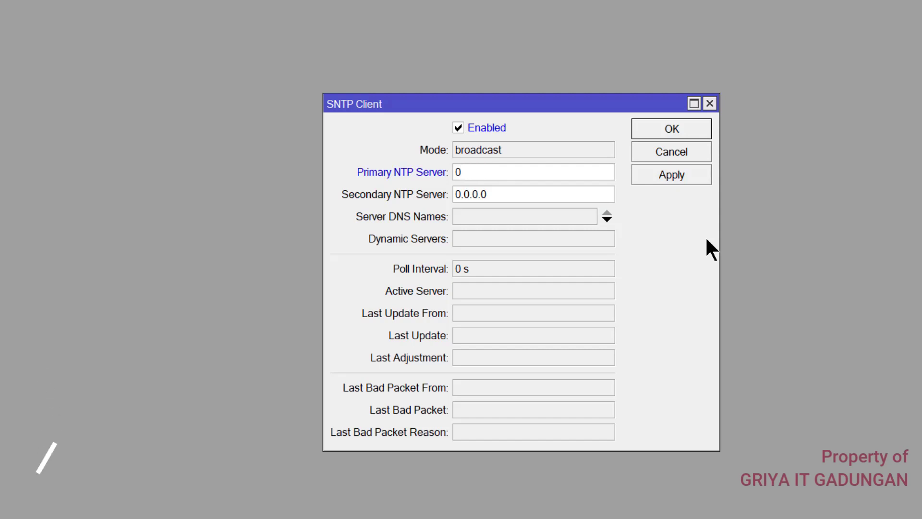
pyautogui.write('.')
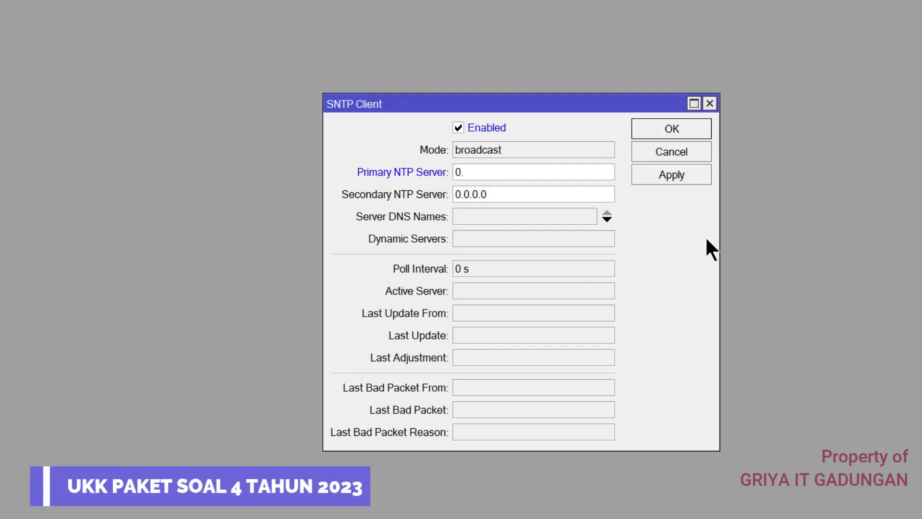
pyautogui.write('id.po')
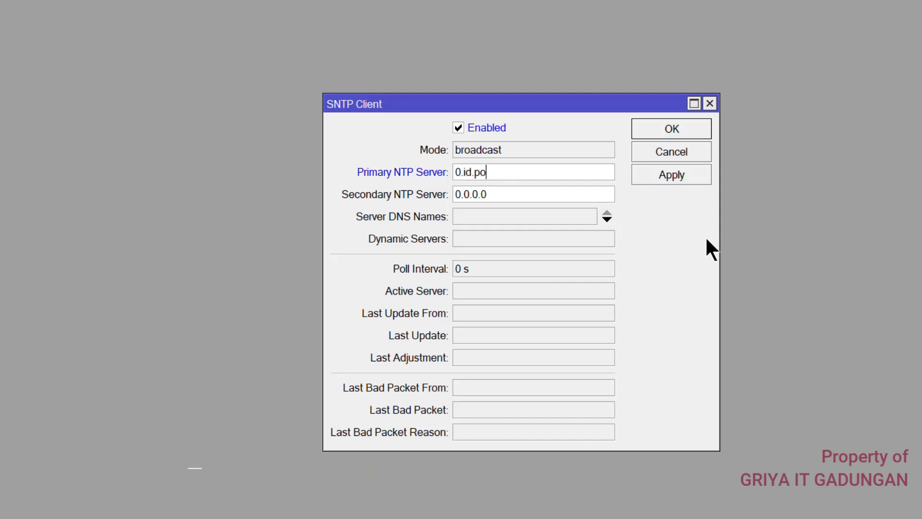
pyautogui.write('ol.ntp.org')
# Set 1.id.pool.ntp.org as secondary NTP server and apply the SNTP settings
pyautogui.moveTo(537, 167); pyautogui.dragTo(449, 167)
pyautogui.hotkey('ctrl', 'c')
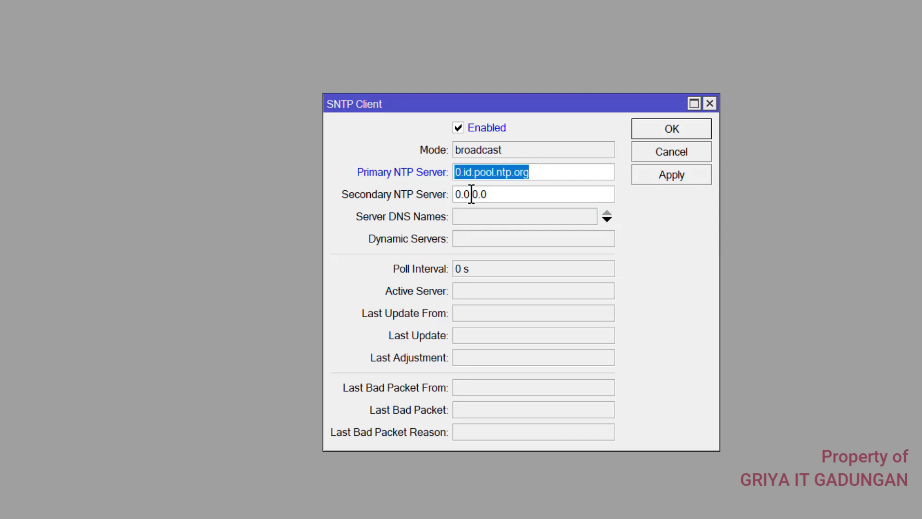
pyautogui.moveTo(504, 194); pyautogui.dragTo(416, 182)
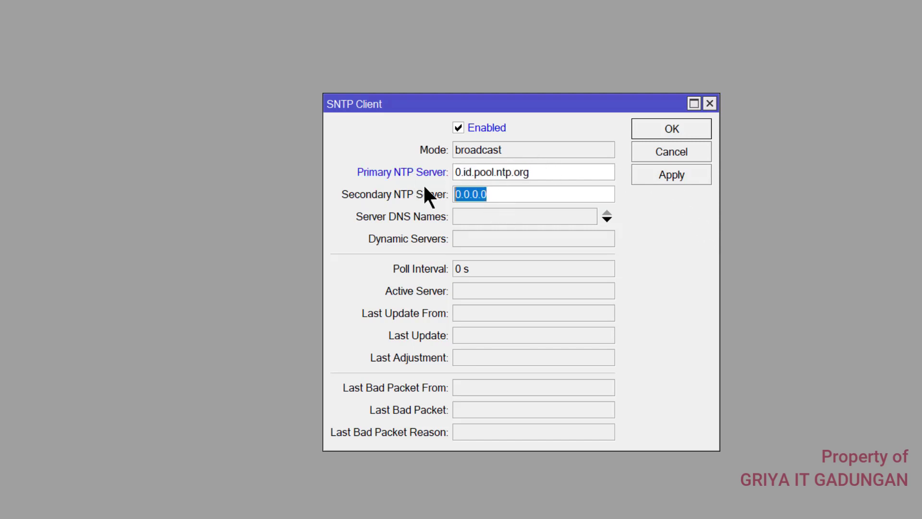
pyautogui.hotkey('ctrl', 'v')
pyautogui.click(460, 194)
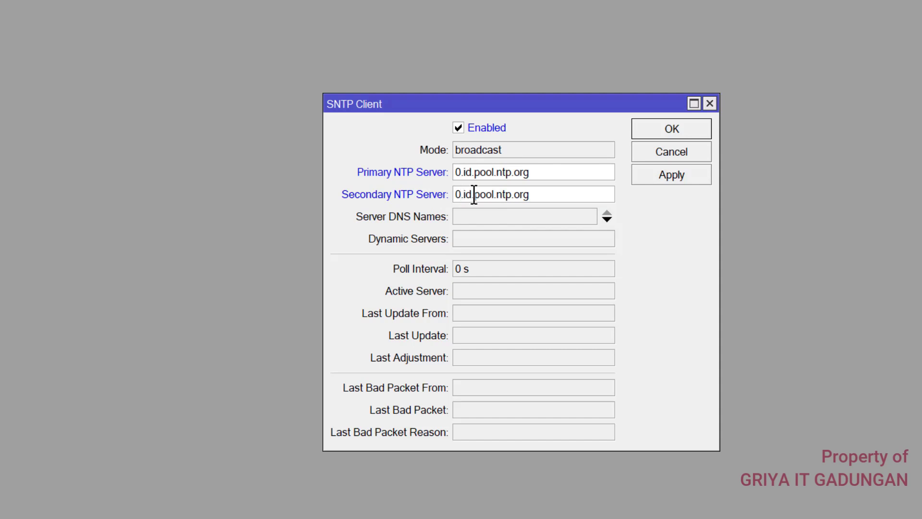
pyautogui.press('BackSpace')
pyautogui.write('1')
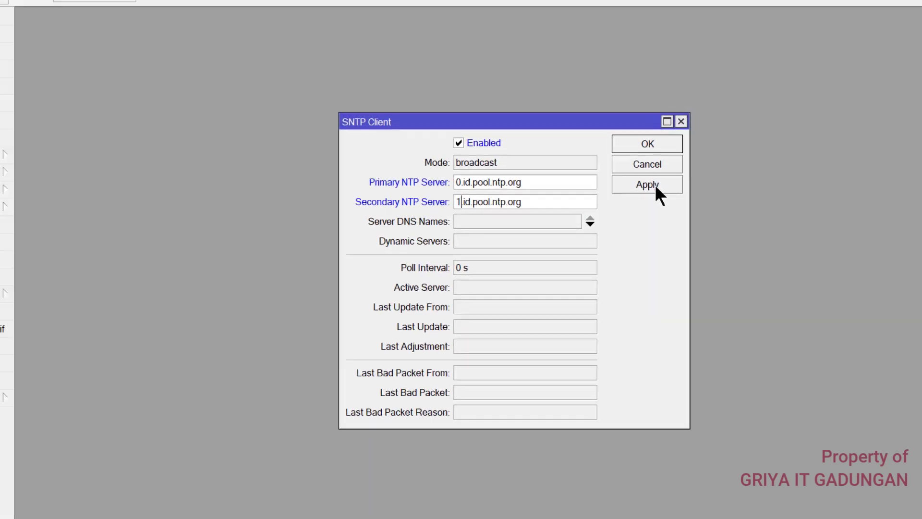
pyautogui.click(654, 184)
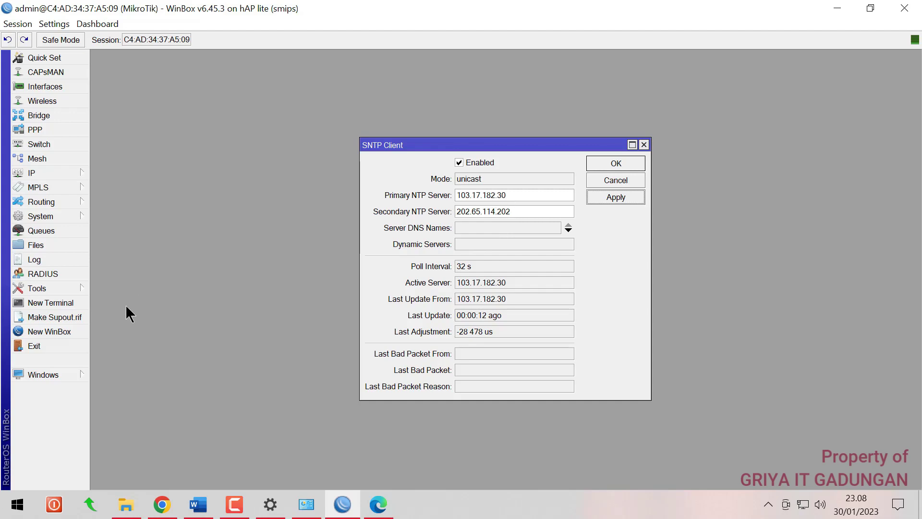
pyautogui.click(57, 302)
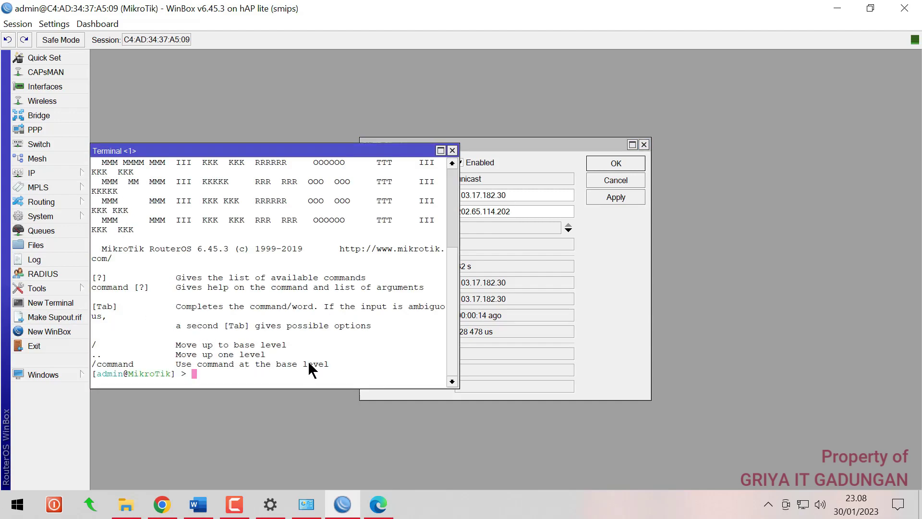
# Ping 0.id.pool.ntp.org from the terminal and compare its address with the primary server
pyautogui.write('ping ')
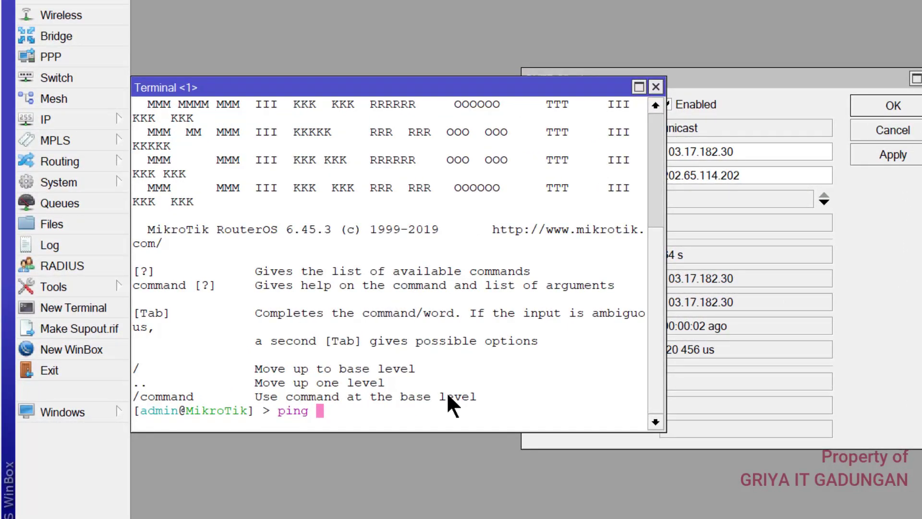
pyautogui.write('0.id.pool.ntp')
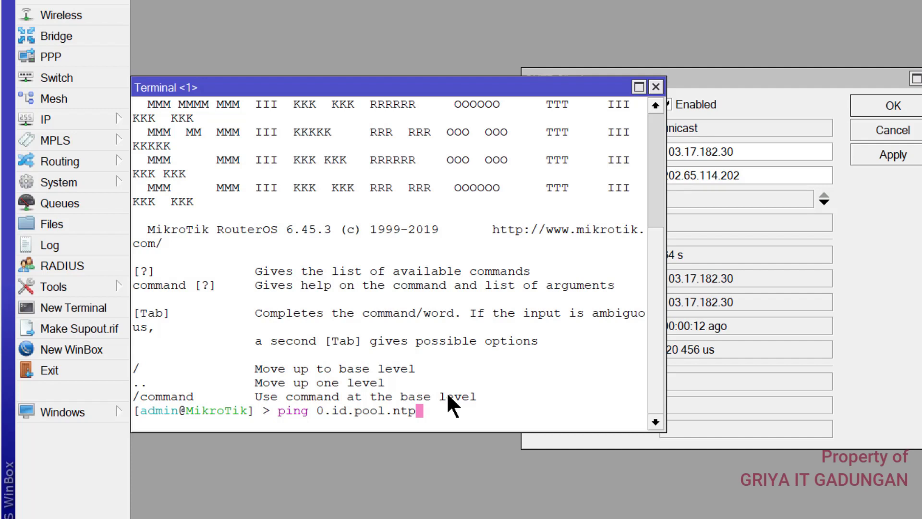
pyautogui.write('.ot')
pyautogui.press('BackSpace')
pyautogui.write('rg')
pyautogui.press('Return')
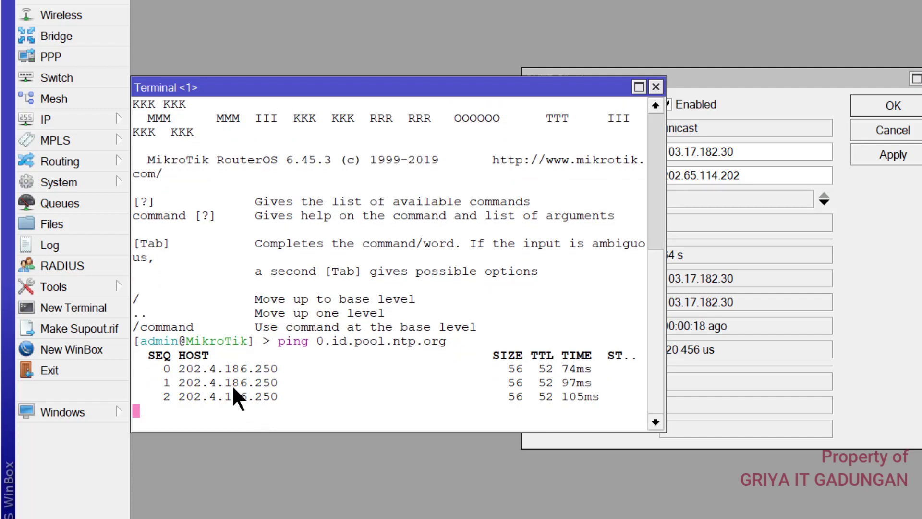
pyautogui.hotkey('ctrl', 'c')
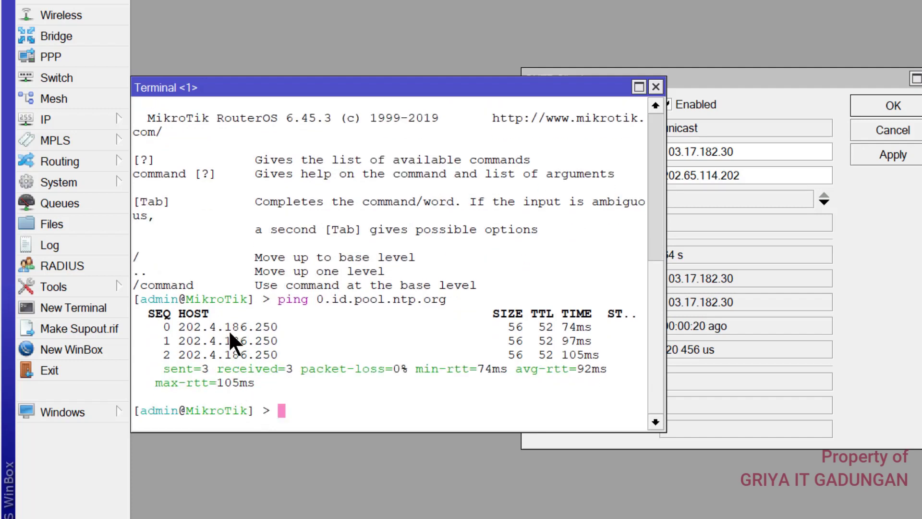
pyautogui.moveTo(181, 323); pyautogui.dragTo(276, 326)
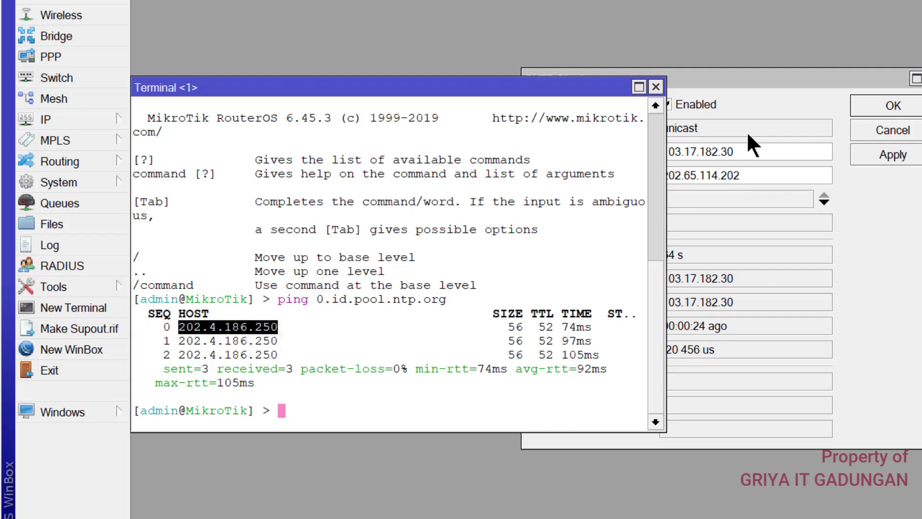
pyautogui.click(748, 78)
pyautogui.click(744, 151)
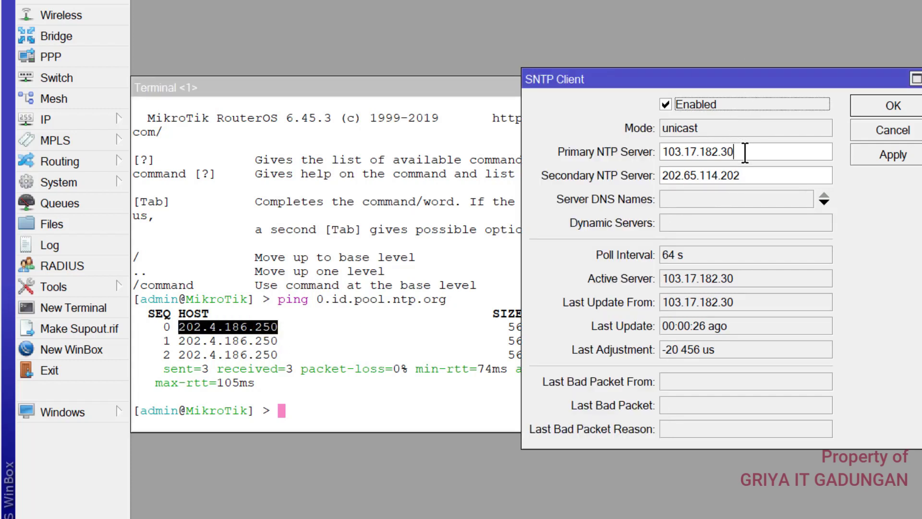
# Ping 1.id.pool.ntp.org and compare its resolved address with the secondary server
pyautogui.click(423, 90)
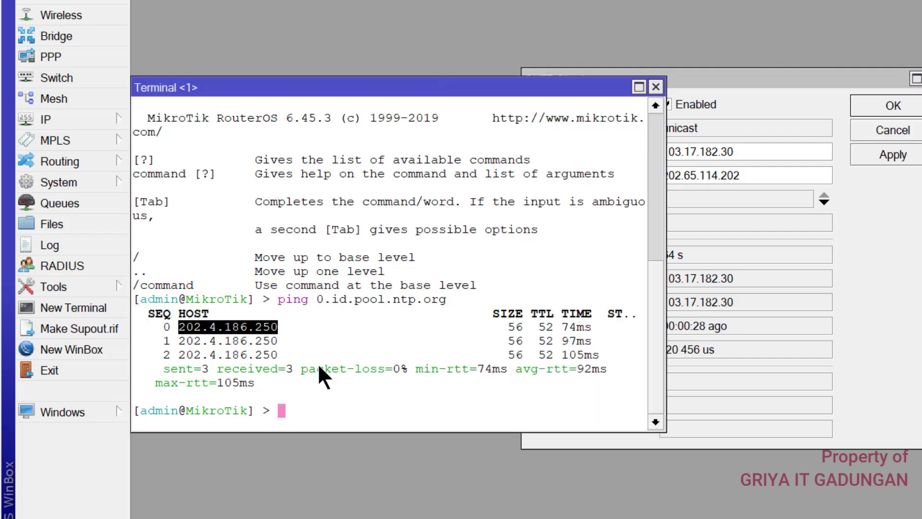
pyautogui.press('Up')
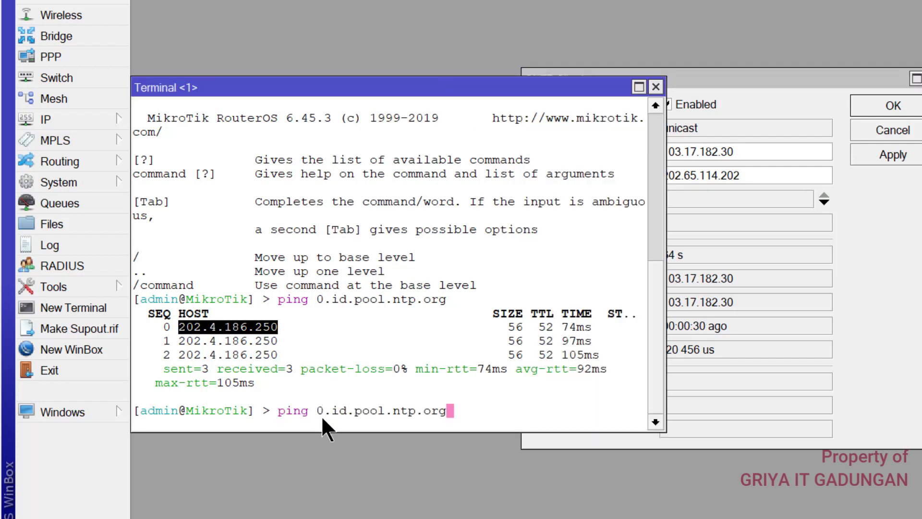
pyautogui.click(324, 407)
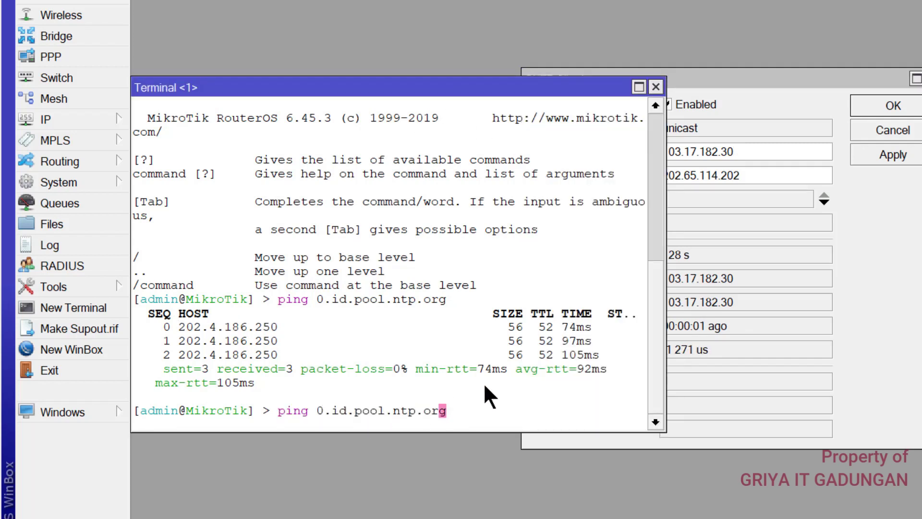
pyautogui.press('Left')
pyautogui.press('Left')
pyautogui.press('Left')
pyautogui.press('Left')
pyautogui.press('Left')
pyautogui.press('Left')
pyautogui.press('Left')
pyautogui.press('Left')
pyautogui.press('Left')
pyautogui.press('Left')
pyautogui.press('Left')
pyautogui.press('Left')
pyautogui.press('Left')
pyautogui.press('Left')
pyautogui.press('Left')
pyautogui.press('Left')
pyautogui.press('Left')
pyautogui.press('Right')
pyautogui.press('BackSpace')
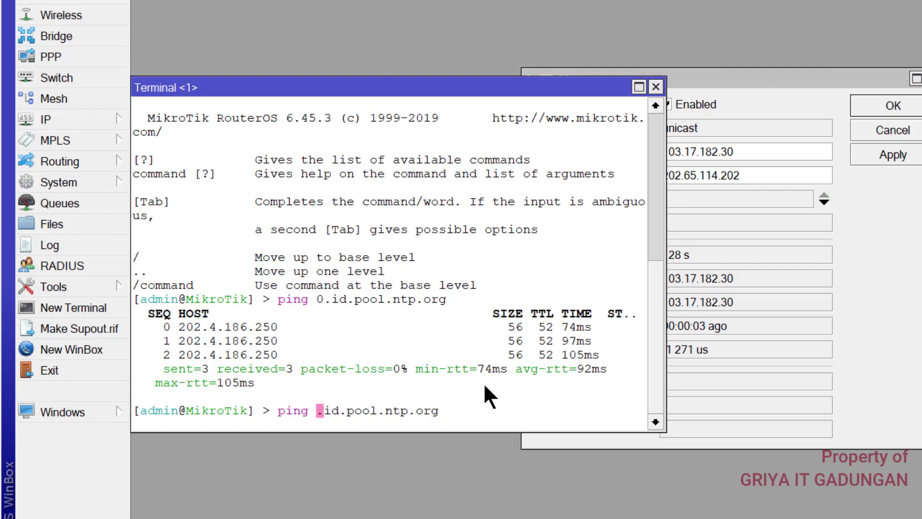
pyautogui.write('1')
pyautogui.press('Return')
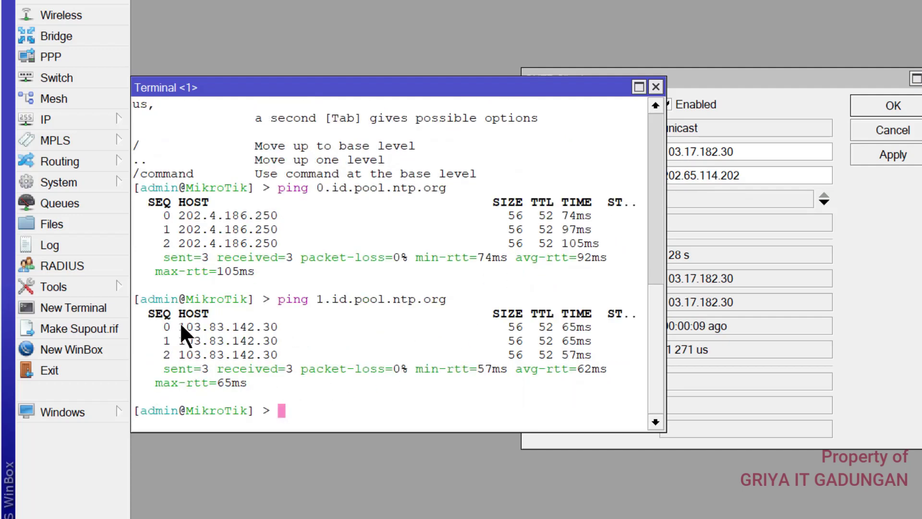
pyautogui.moveTo(179, 326); pyautogui.dragTo(288, 327)
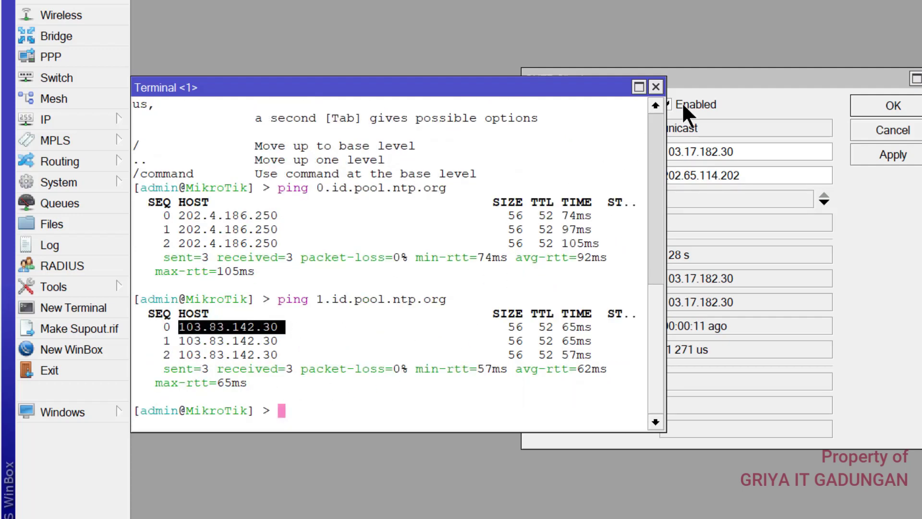
pyautogui.moveTo(714, 74); pyautogui.dragTo(716, 72)
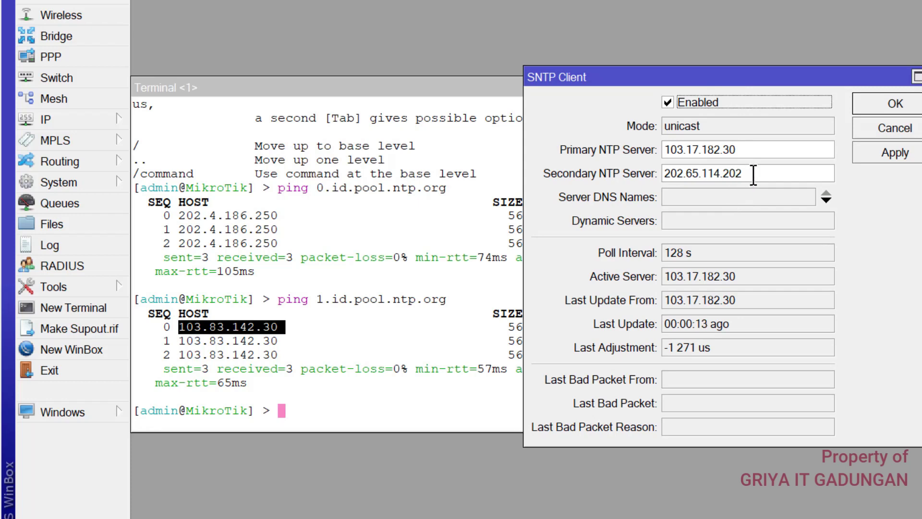
pyautogui.moveTo(753, 175)
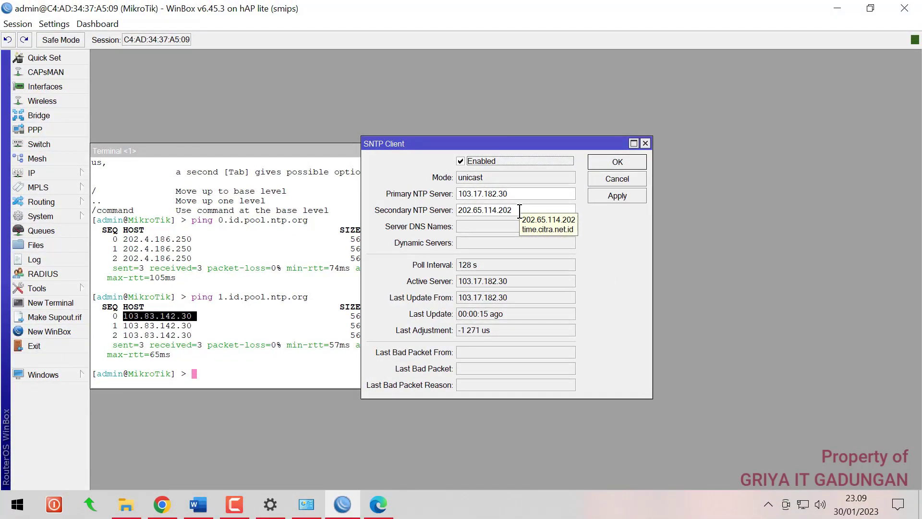
# Close SNTP settings, verify the clock shows 23:09:30 Jan/30/2023 Asia/Jakarta, and close the terminal
pyautogui.click(603, 164)
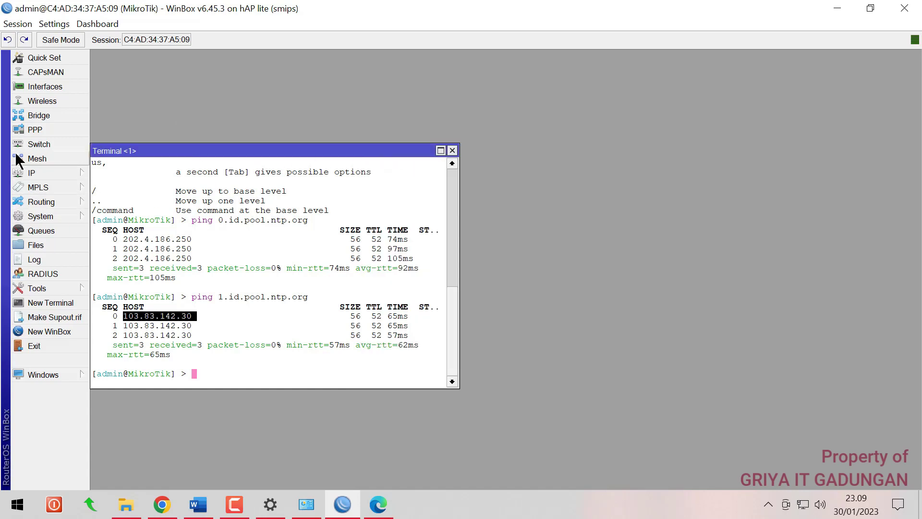
pyautogui.click(53, 172)
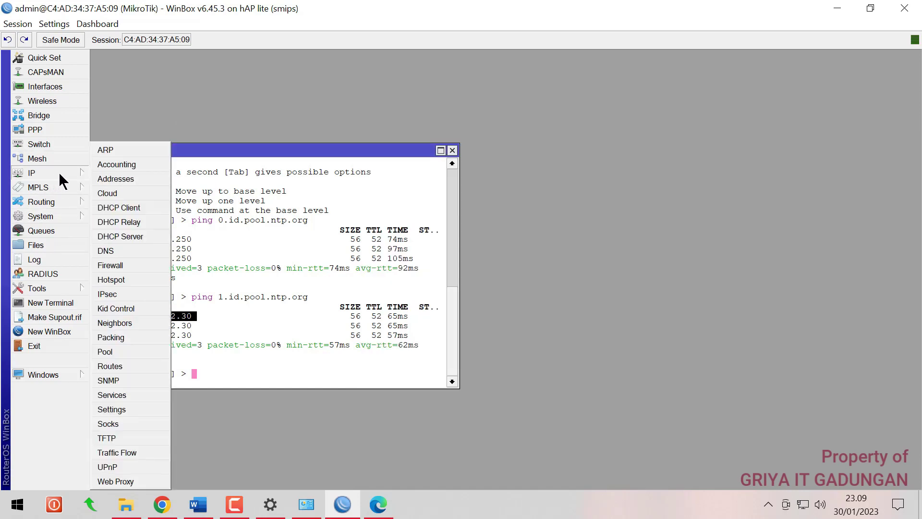
pyautogui.click(58, 214)
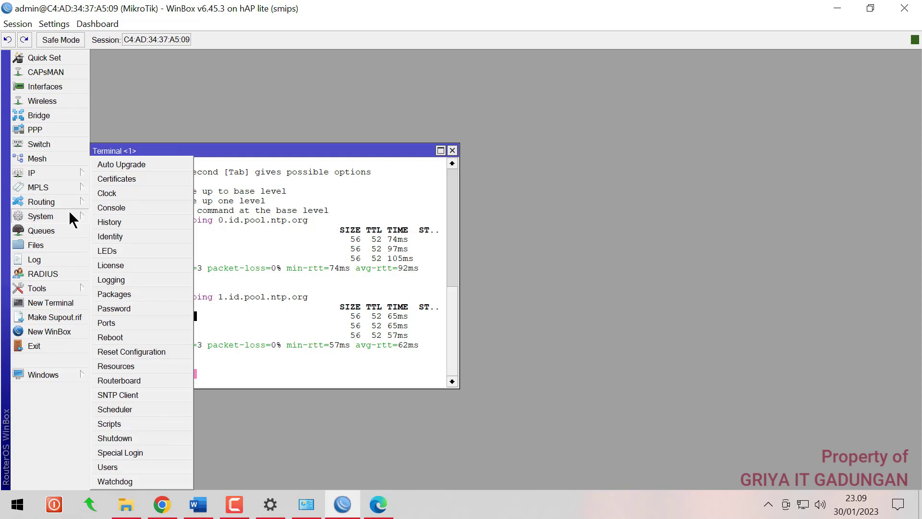
pyautogui.click(106, 193)
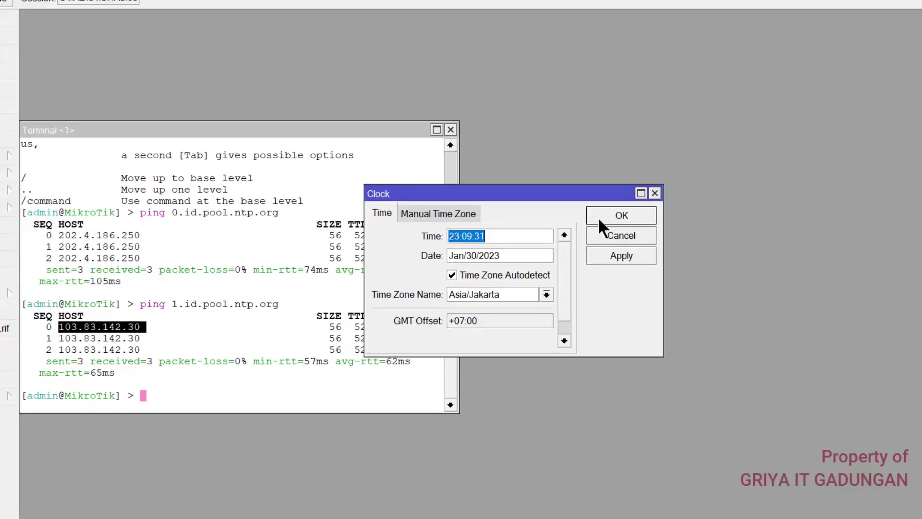
pyautogui.click(681, 194)
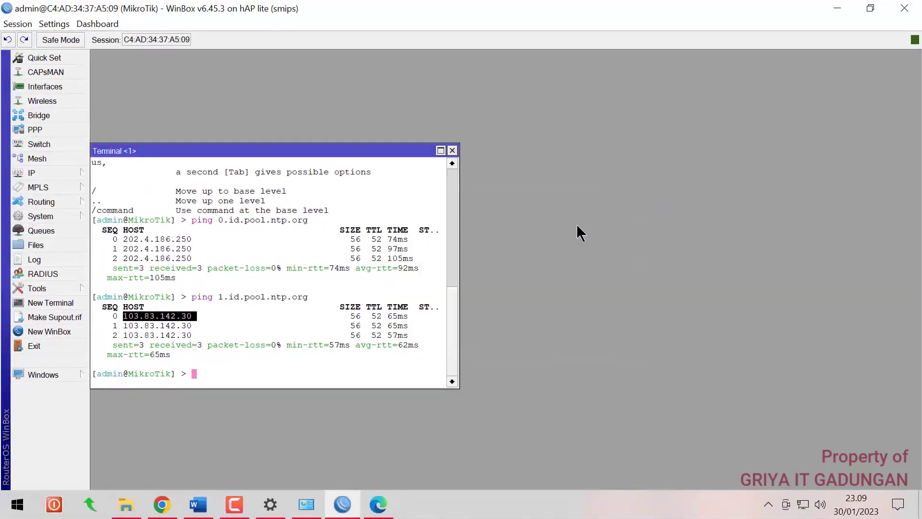
pyautogui.click(452, 151)
# Highlight 'NTP = Yes' green in the Word task sheet
pyautogui.click(201, 503)
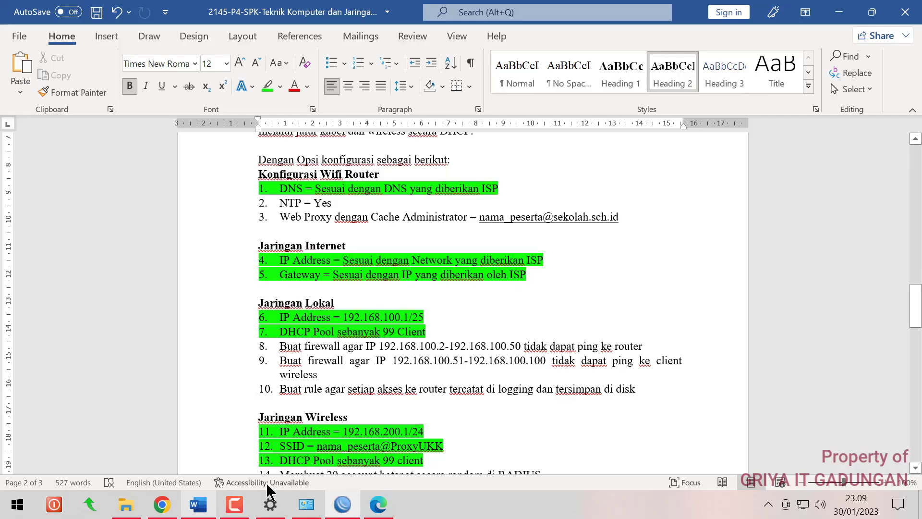
pyautogui.moveTo(280, 203); pyautogui.dragTo(338, 202)
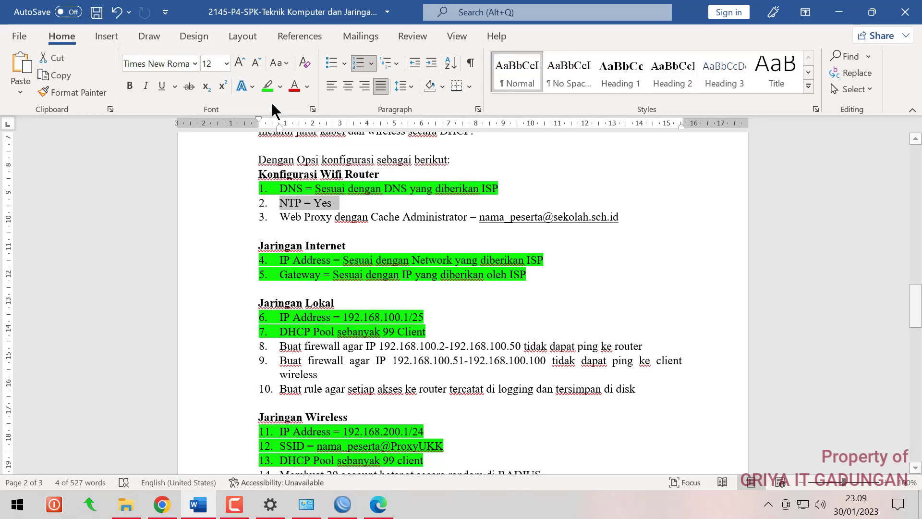
pyautogui.click(267, 86)
pyautogui.press('Right')
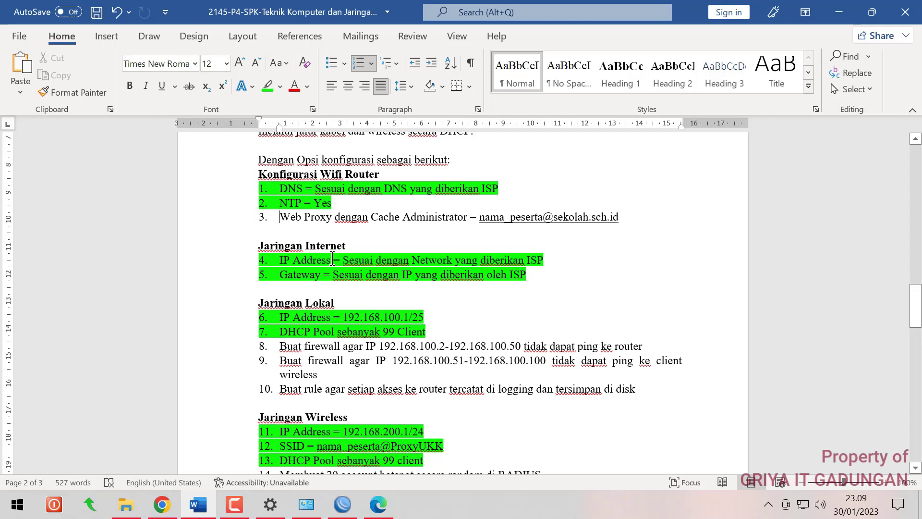
# Review firewall tasks 8 and 9 on the sheet, then return to WinBox
pyautogui.click(699, 387)
pyautogui.moveTo(283, 346); pyautogui.dragTo(693, 359)
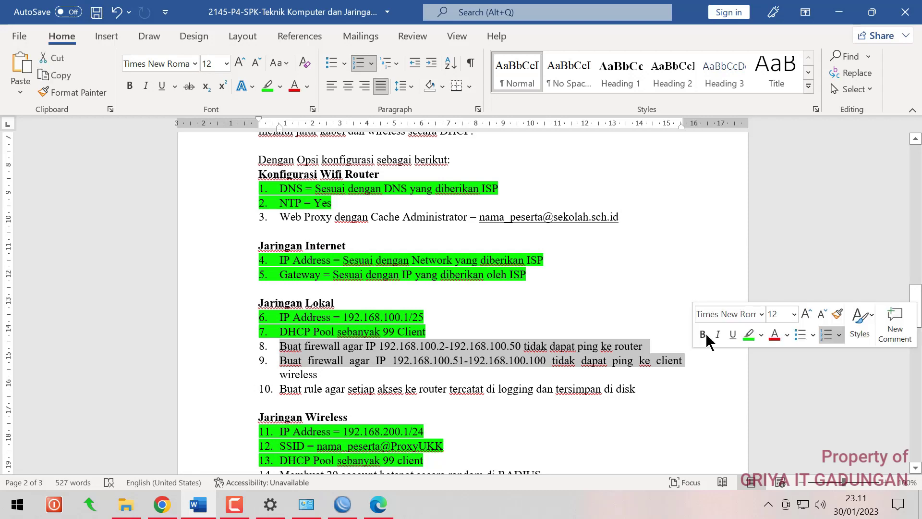
pyautogui.click(591, 308)
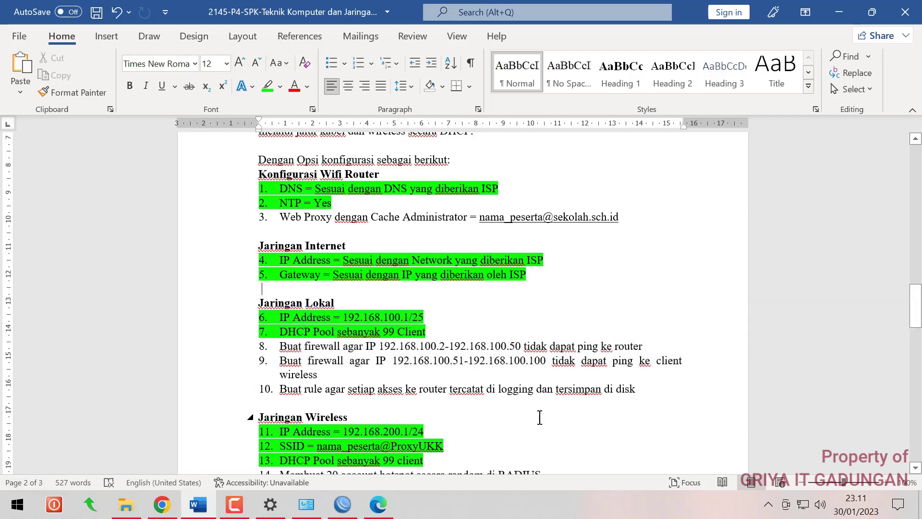
pyautogui.click(346, 505)
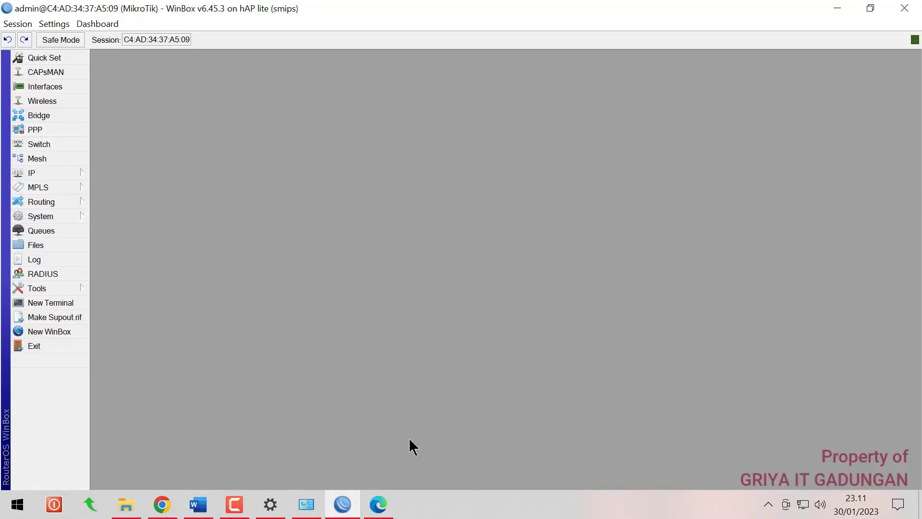
# Add a new firewall filter rule with chain input
pyautogui.click(69, 171)
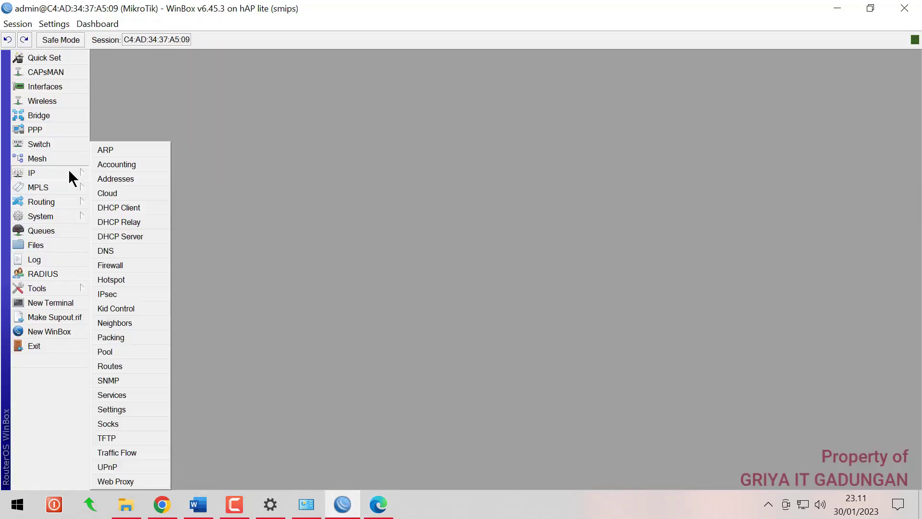
pyautogui.click(111, 266)
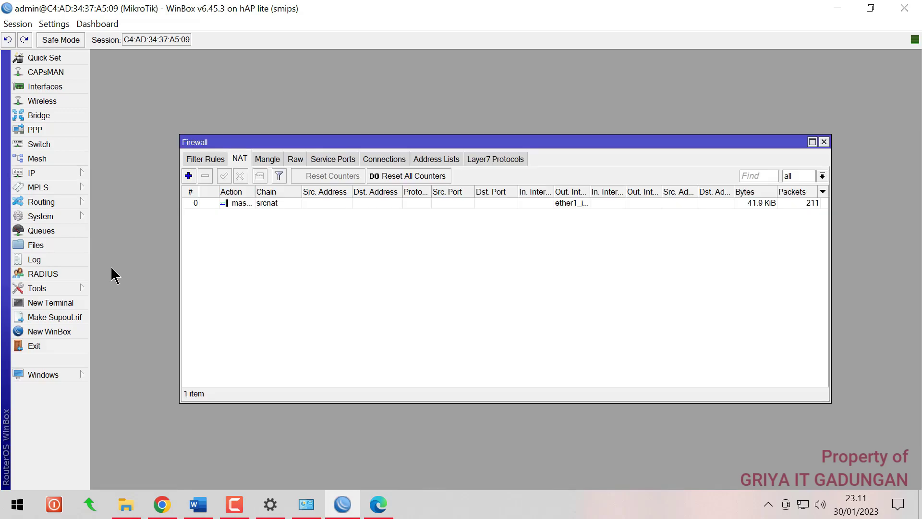
pyautogui.click(204, 159)
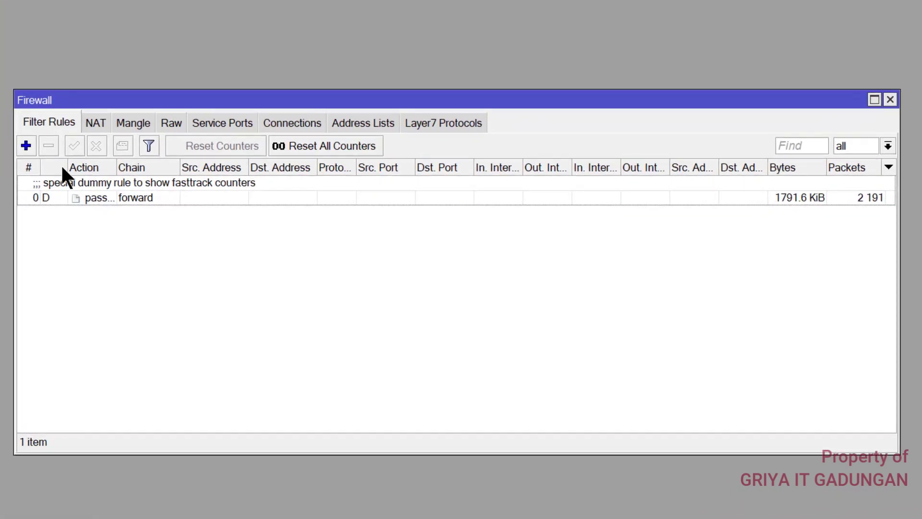
pyautogui.click(25, 143)
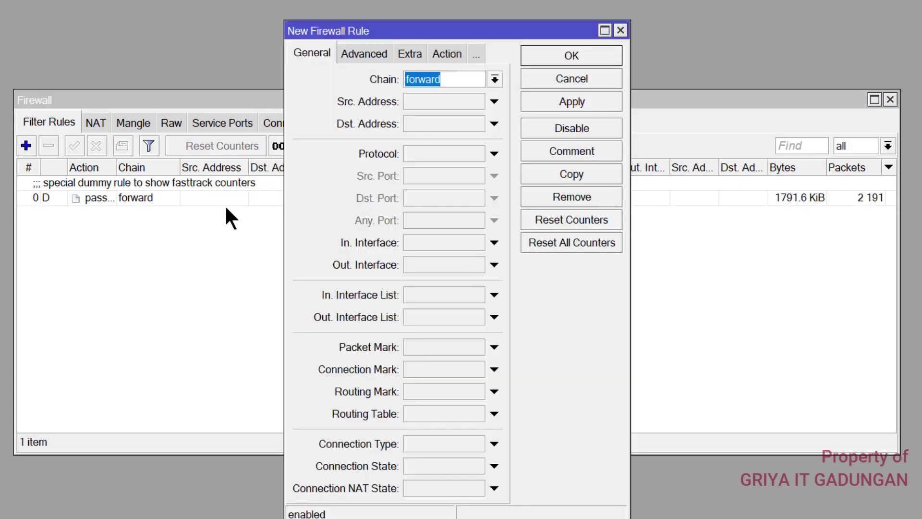
pyautogui.click(494, 79)
pyautogui.click(407, 109)
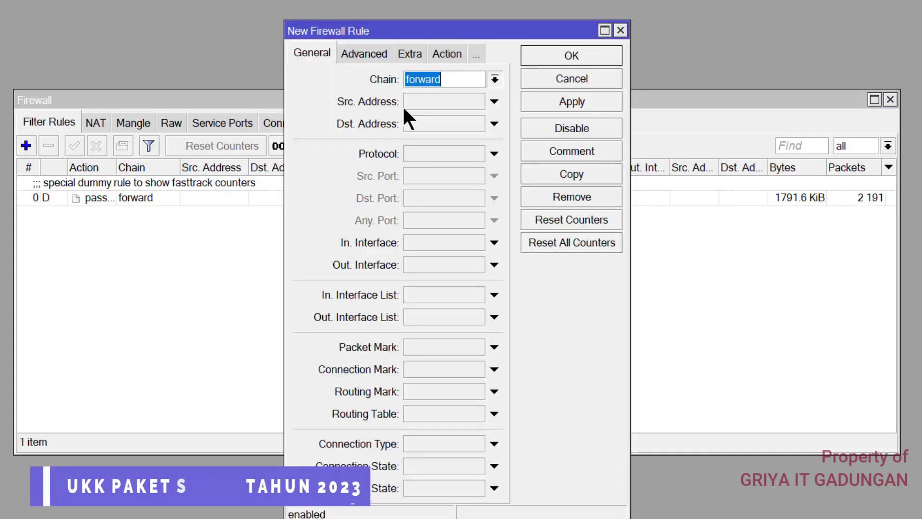
# Set source address 192.168.100.2-192.168.100.50, enable destination address, and check the sheet's firewall requirement
pyautogui.click(432, 103)
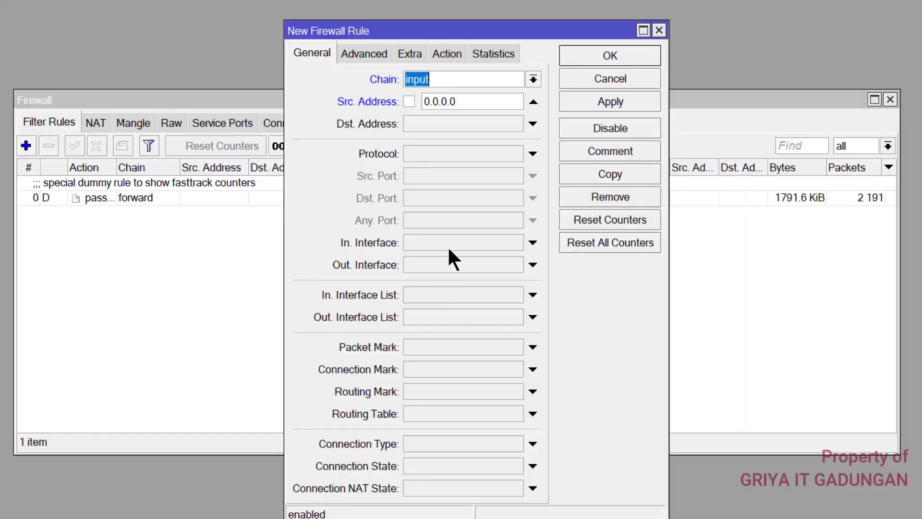
pyautogui.click(466, 96)
pyautogui.moveTo(437, 97); pyautogui.dragTo(410, 96)
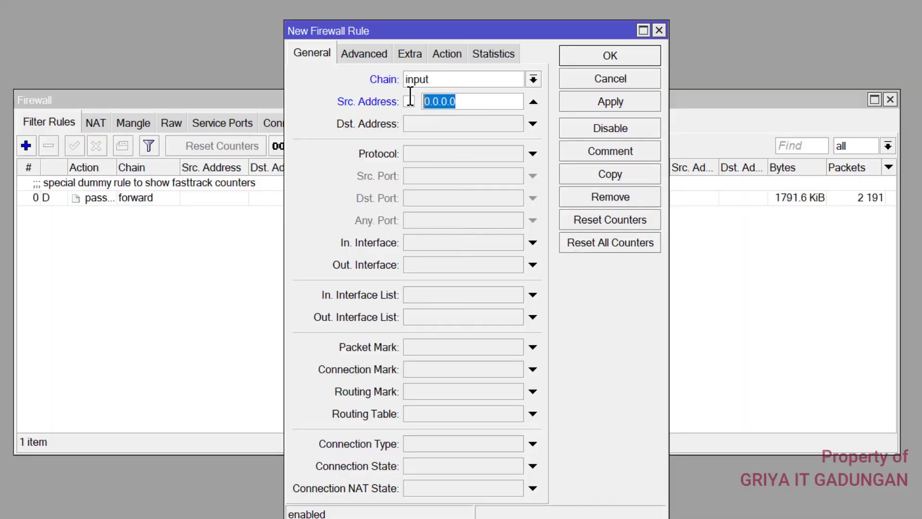
pyautogui.write('192.168')
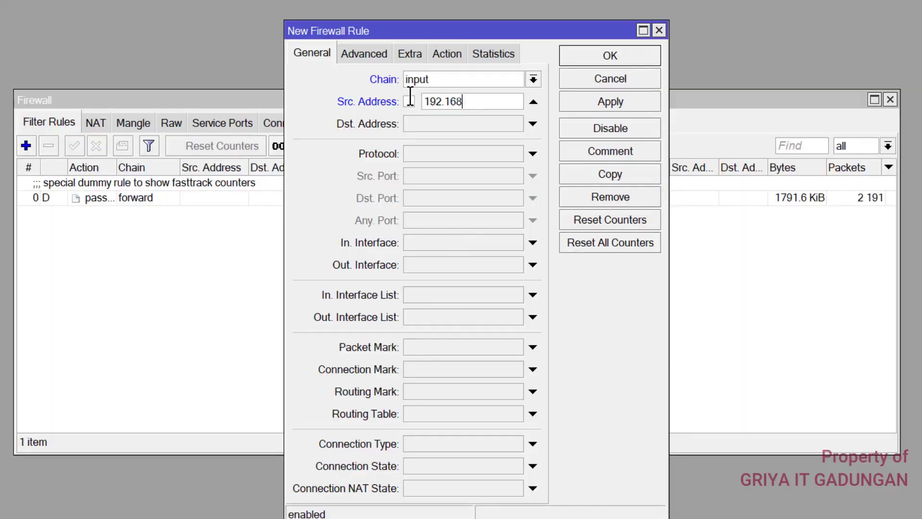
pyautogui.write('.100.2-192.168.100.')
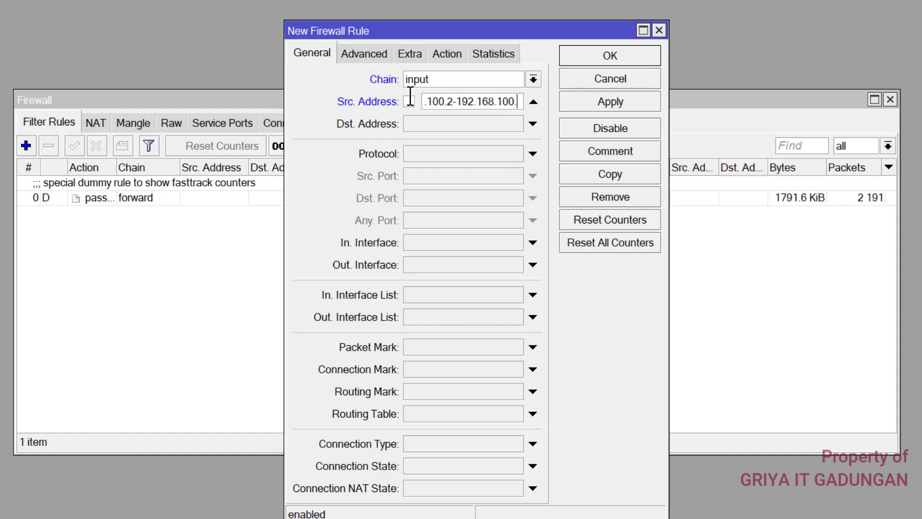
pyautogui.write('50')
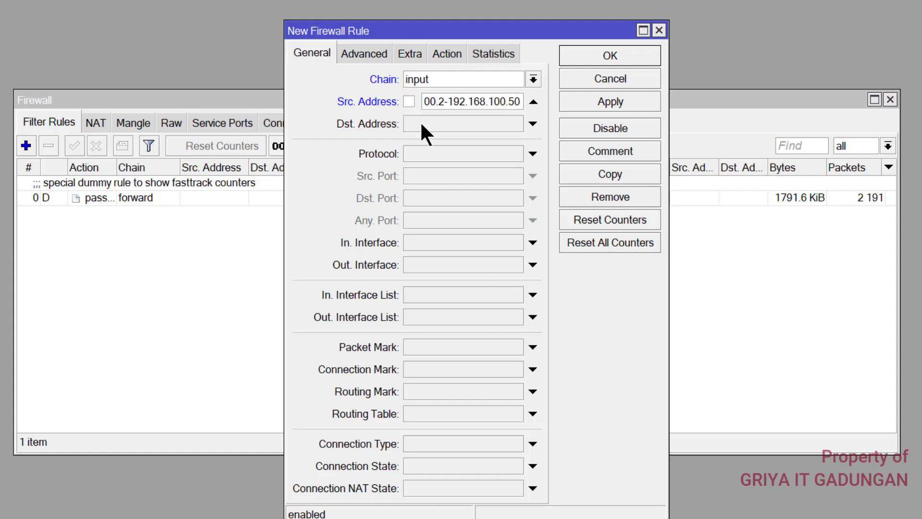
pyautogui.click(419, 120)
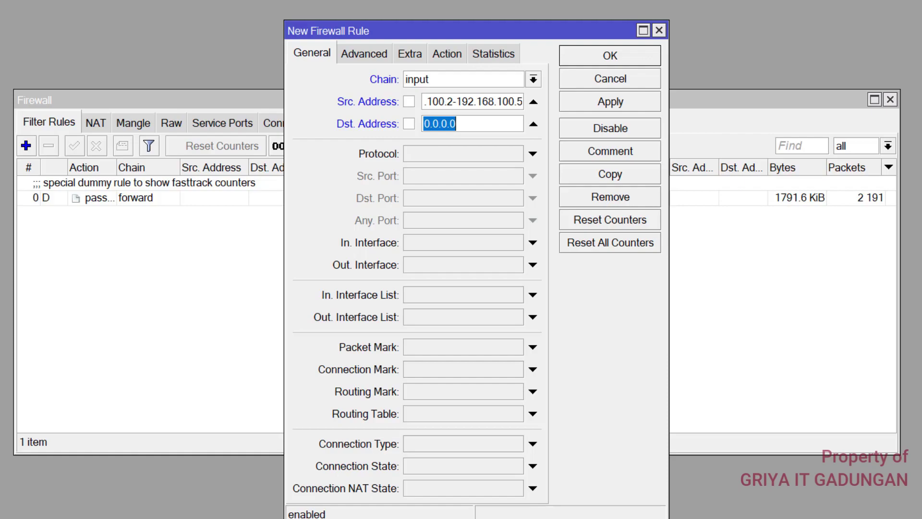
pyautogui.hotkey('alt', 'Tab')
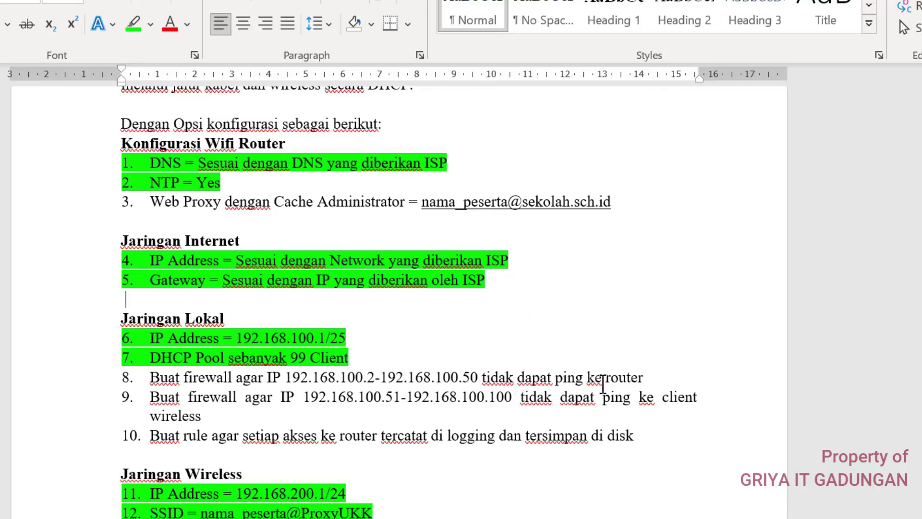
pyautogui.moveTo(235, 516)
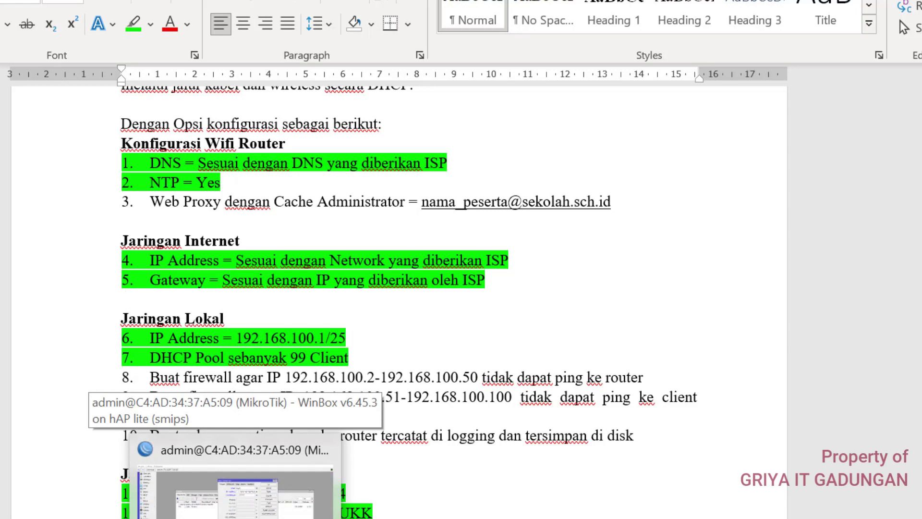
pyautogui.click(235, 500)
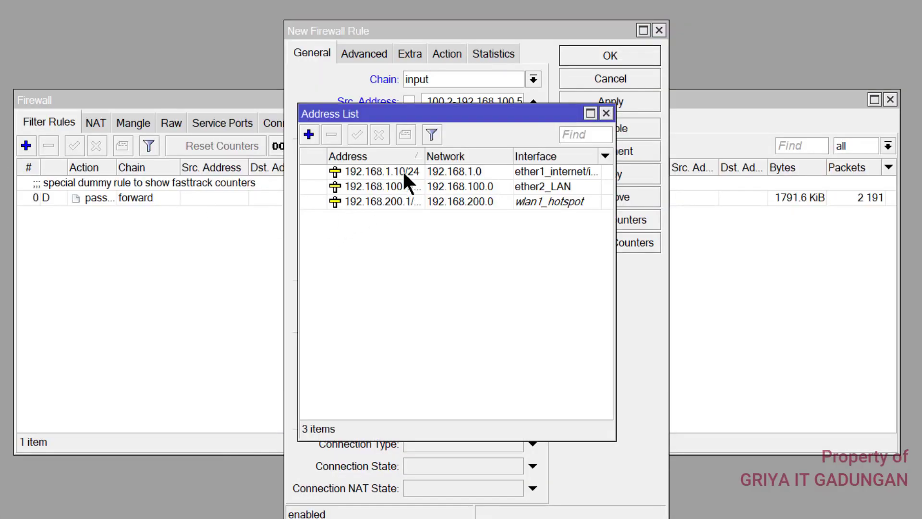
# Look up the router's ether1 address, then enter 192.168.1.10 as the rule's destination address
pyautogui.click(427, 173)
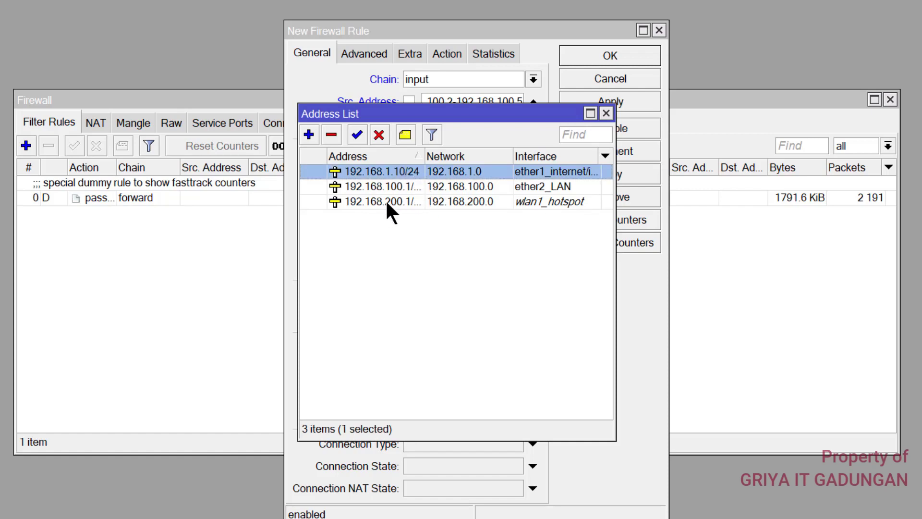
pyautogui.click(605, 114)
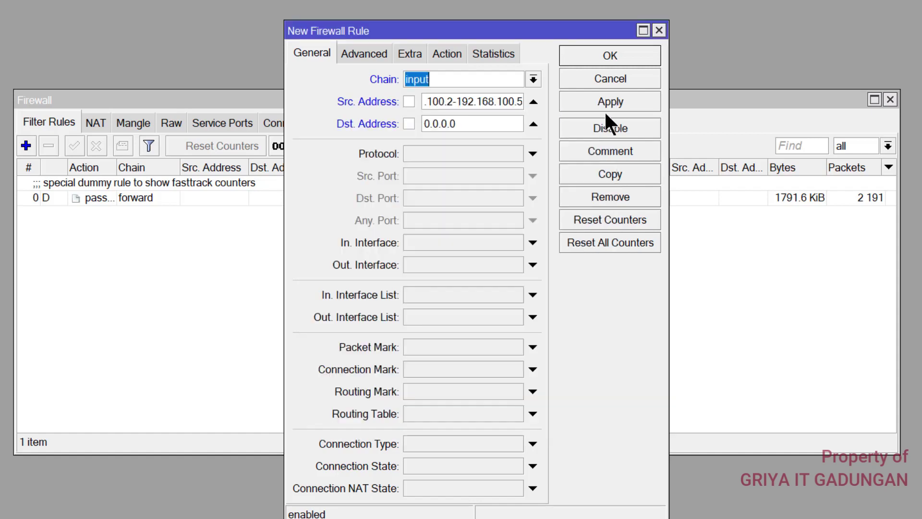
pyautogui.doubleClick(486, 122)
pyautogui.write('192.168.')
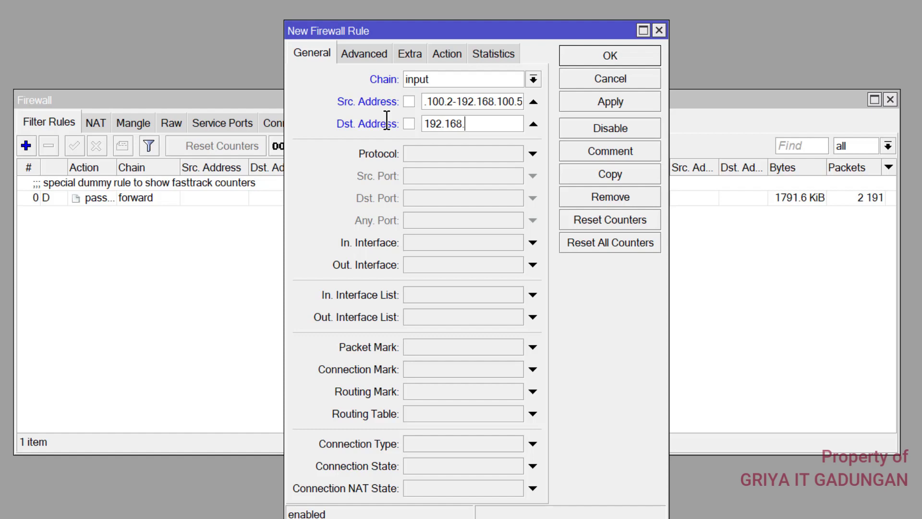
pyautogui.write('1.10')
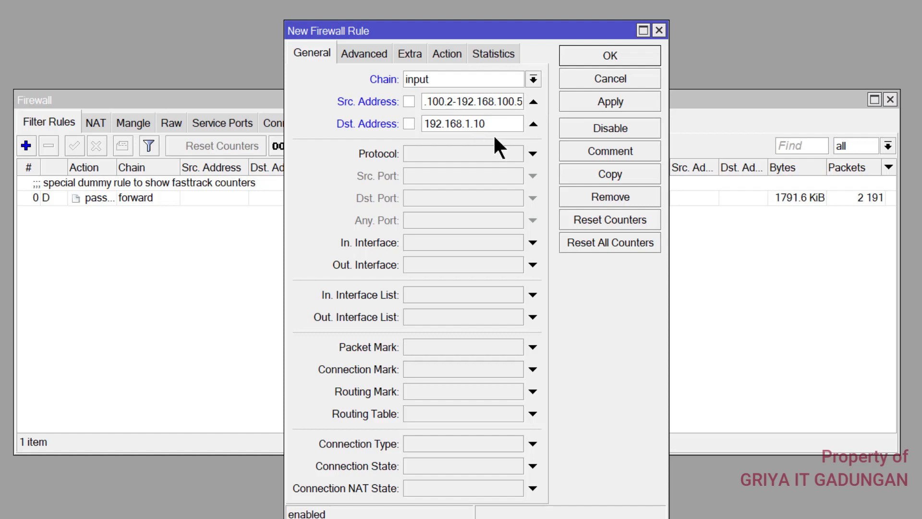
# Set the rule's protocol to icmp and its action to drop, then apply and save it
pyautogui.click(510, 151)
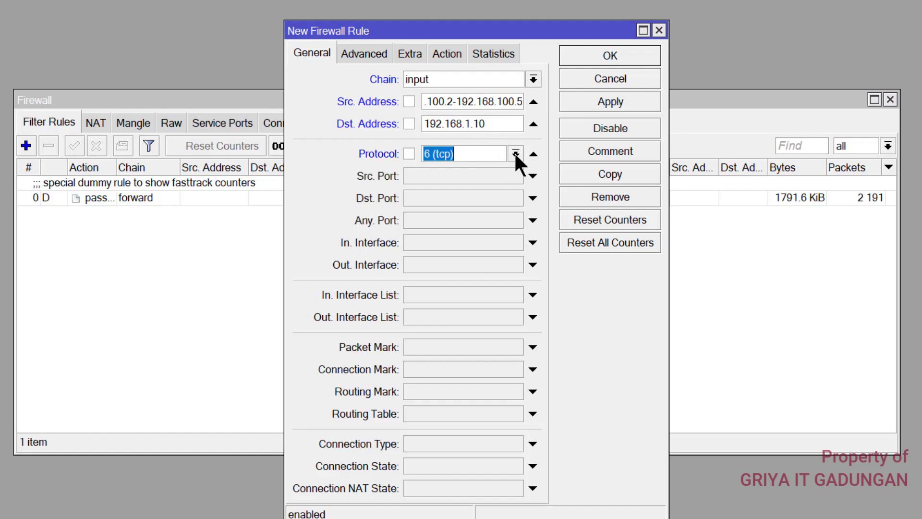
pyautogui.click(516, 152)
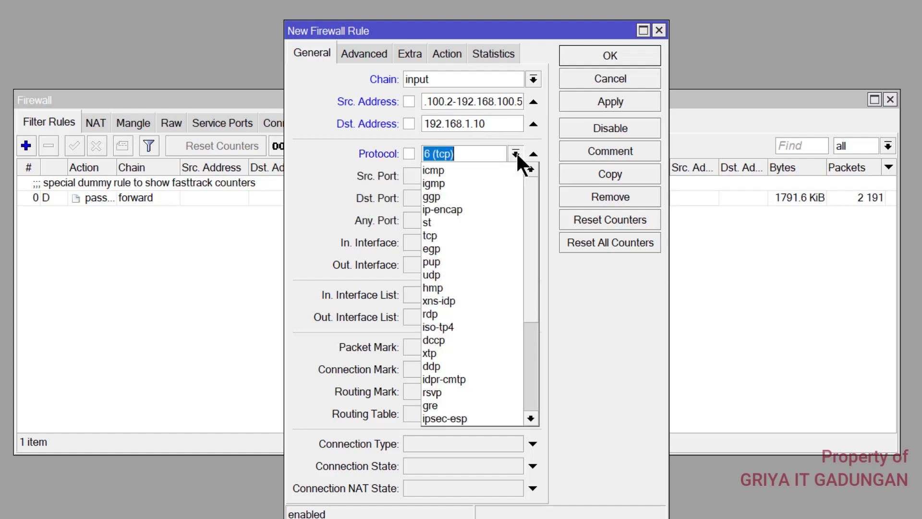
pyautogui.click(468, 170)
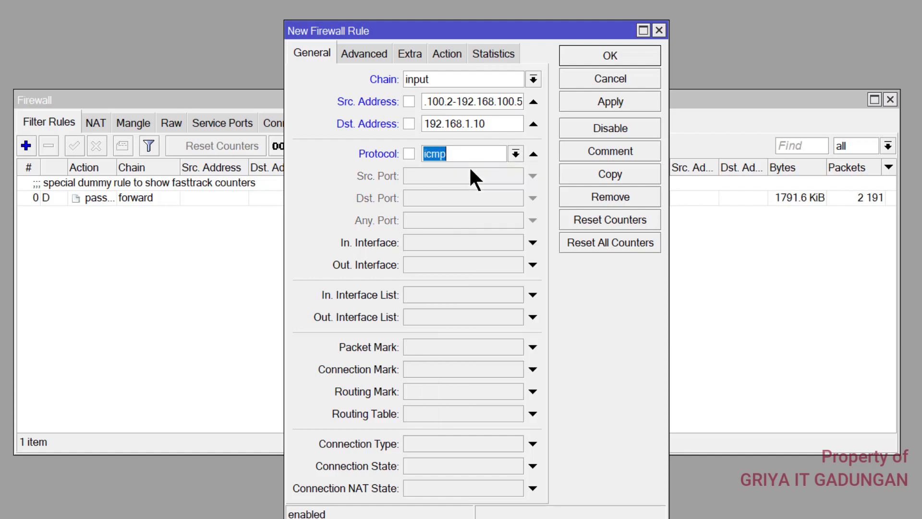
pyautogui.click(445, 55)
pyautogui.click(428, 79)
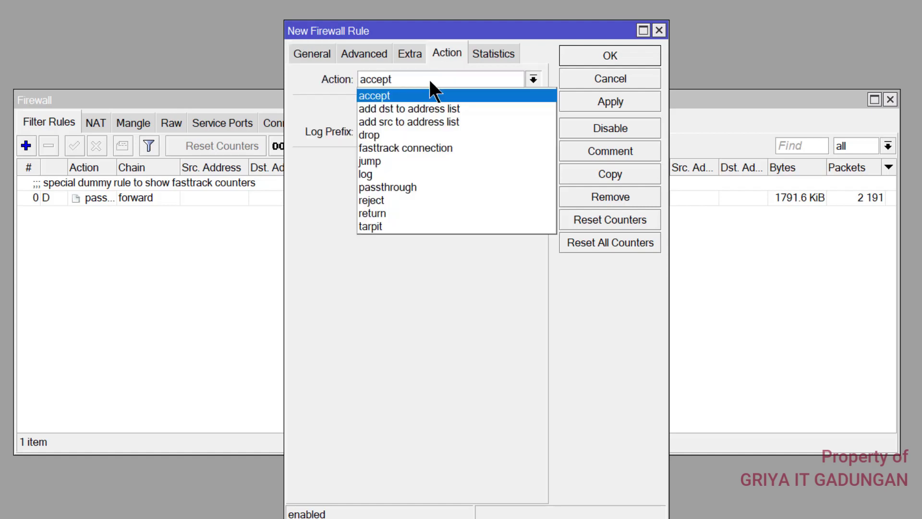
pyautogui.click(373, 134)
pyautogui.click(606, 102)
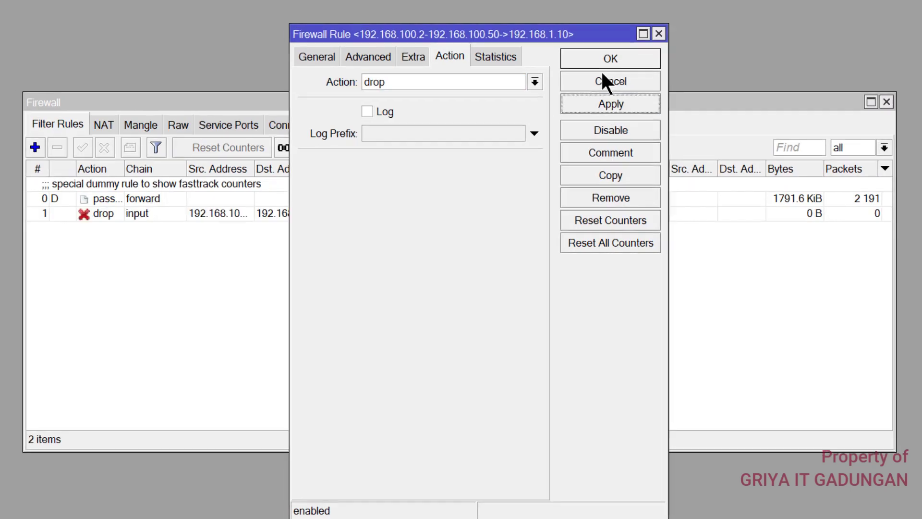
pyautogui.click(609, 57)
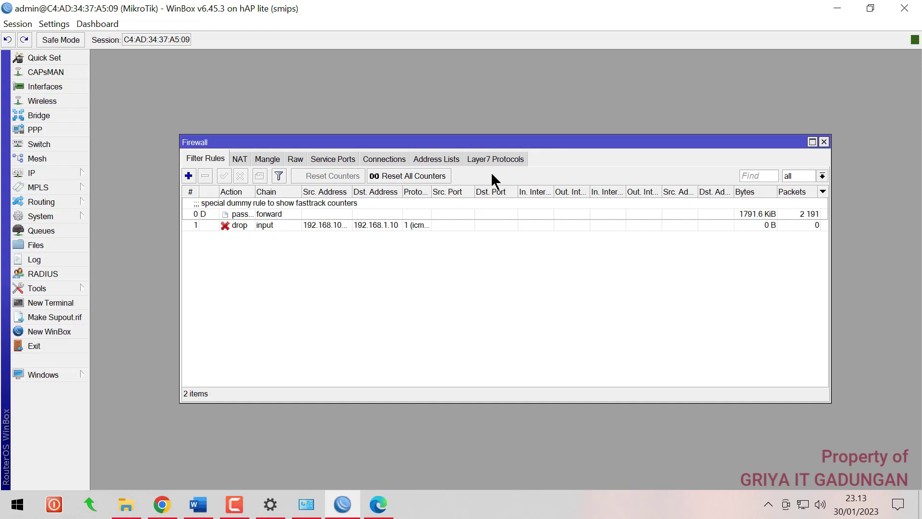
# Confirm in the Ethernet connection details that the PC has address 192.168.100.100
pyautogui.hotkey('alt', 'Tab')
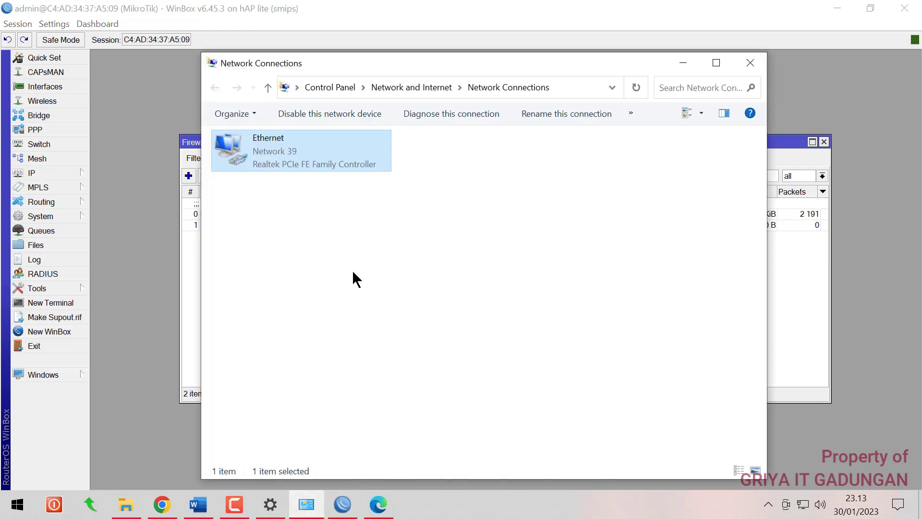
pyautogui.doubleClick(250, 155)
pyautogui.click(385, 243)
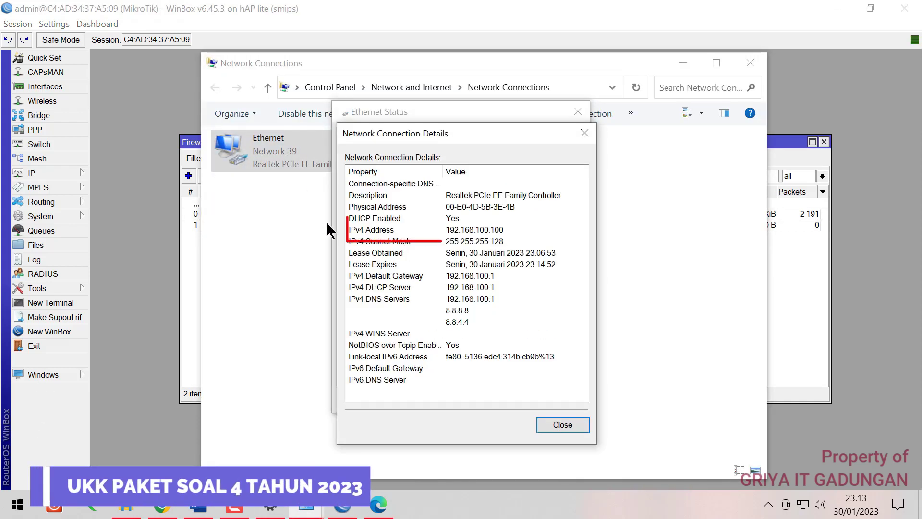
pyautogui.click(564, 425)
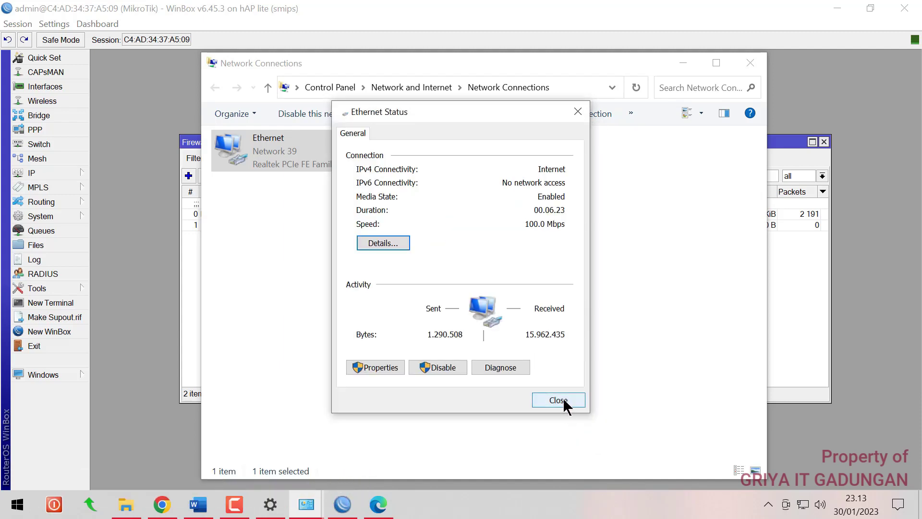
pyautogui.click(558, 400)
# Start a continuous ping to 192.168.1.10 with ping -t from the Run dialog
pyautogui.press('super+r')
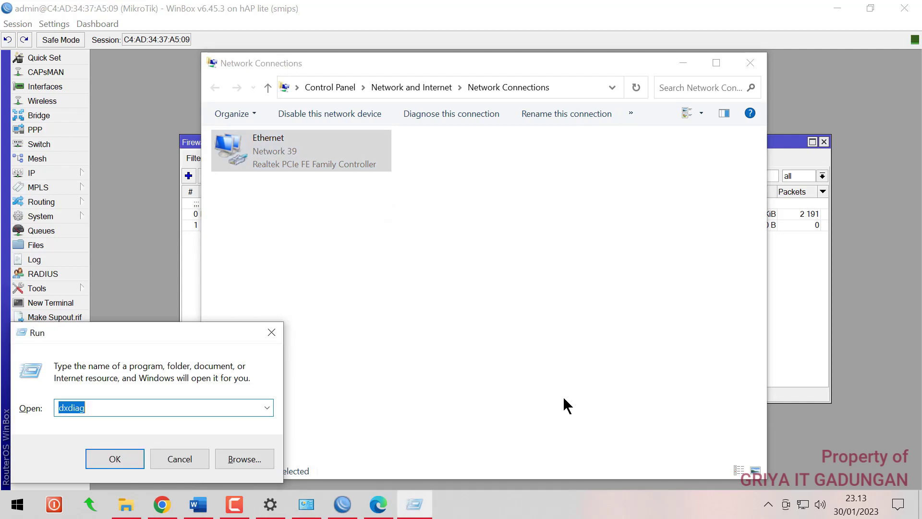
pyautogui.write('ping -t 192.168.1.10')
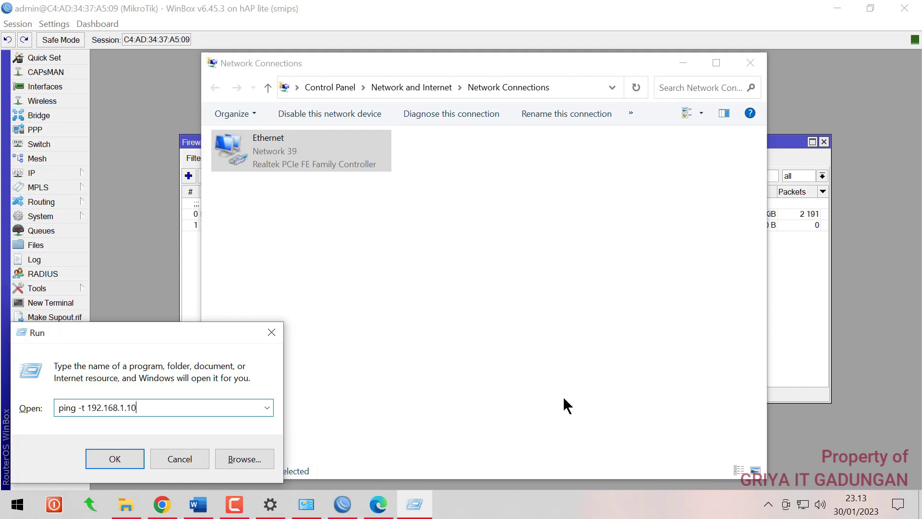
pyautogui.press('Return')
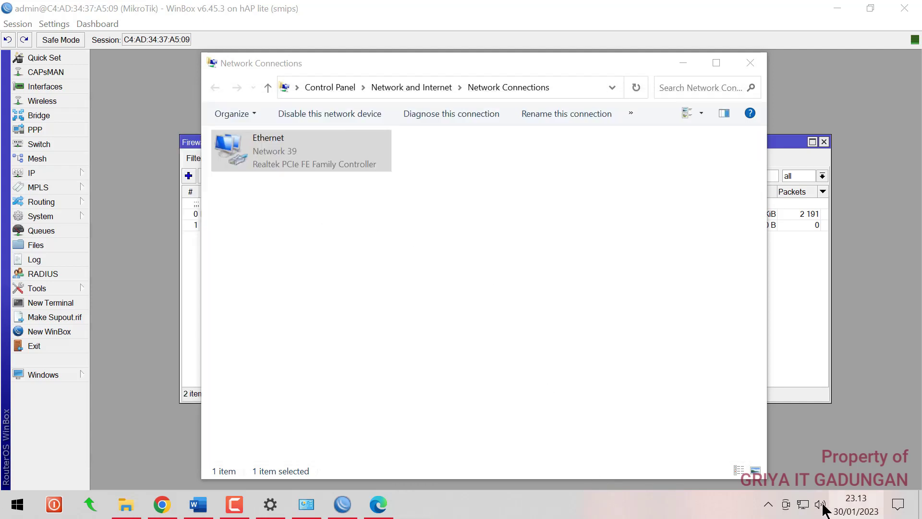
# Give the Ethernet adapter static IPv4 address 192.168.100.3 with mask 255.255.255.0
pyautogui.doubleClick(265, 149)
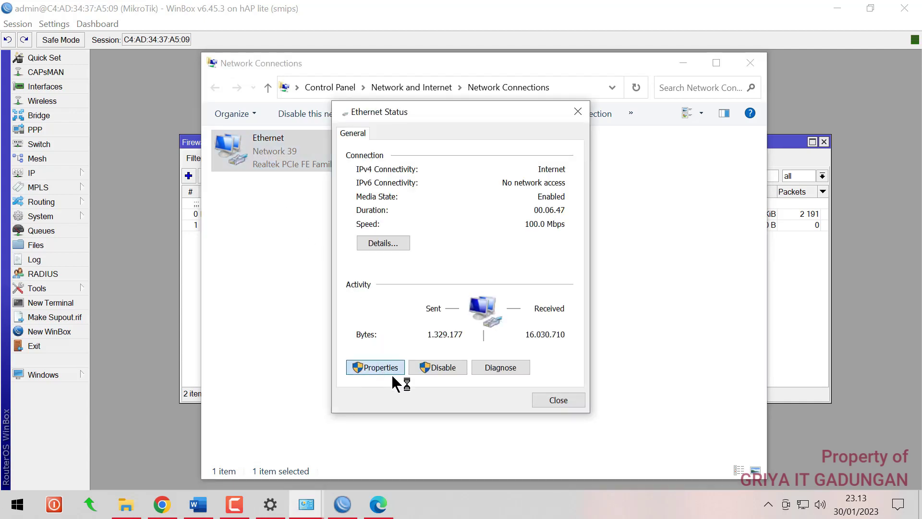
pyautogui.click(384, 367)
pyautogui.doubleClick(495, 279)
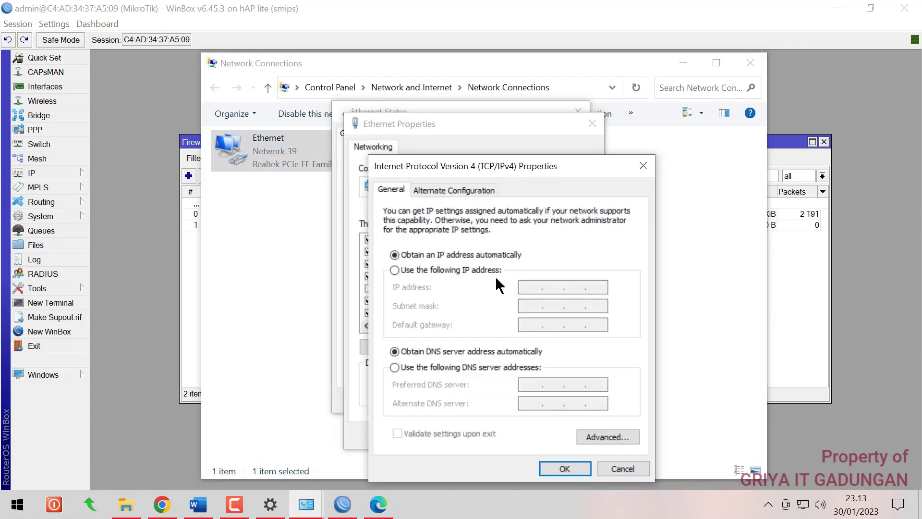
pyautogui.click(494, 272)
pyautogui.write('192 . 168 . ')
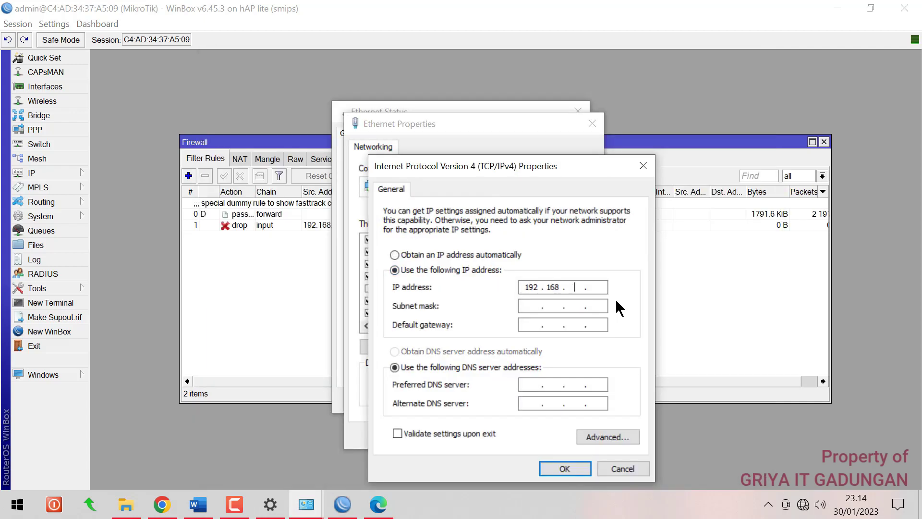
pyautogui.write('100 . 3')
pyautogui.click(530, 306)
pyautogui.click(564, 468)
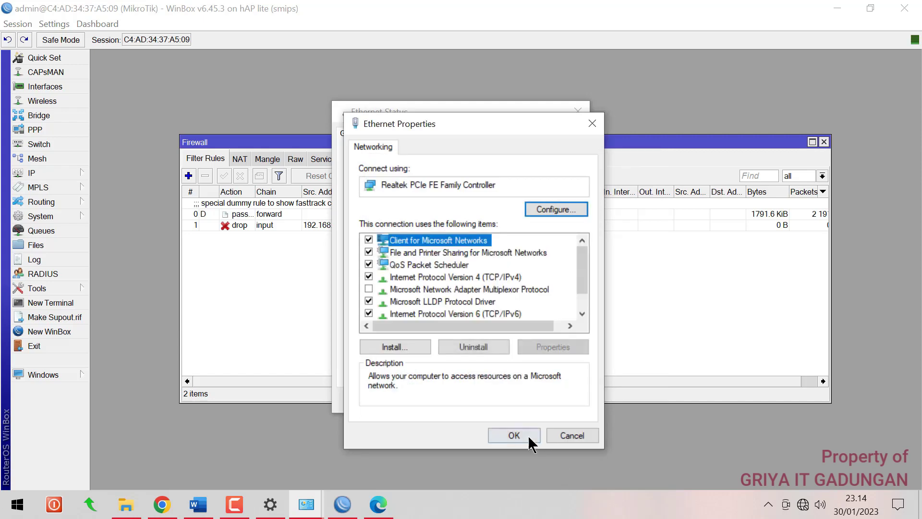
pyautogui.click(520, 433)
pyautogui.click(542, 399)
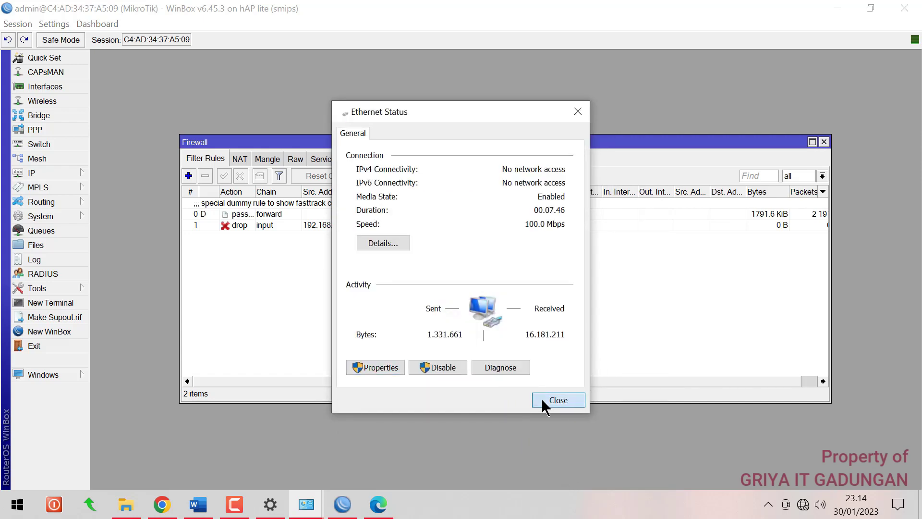
# Rerun the ping to 192.168.1.10 and close the console after it fails with General failure
pyautogui.press('super+r')
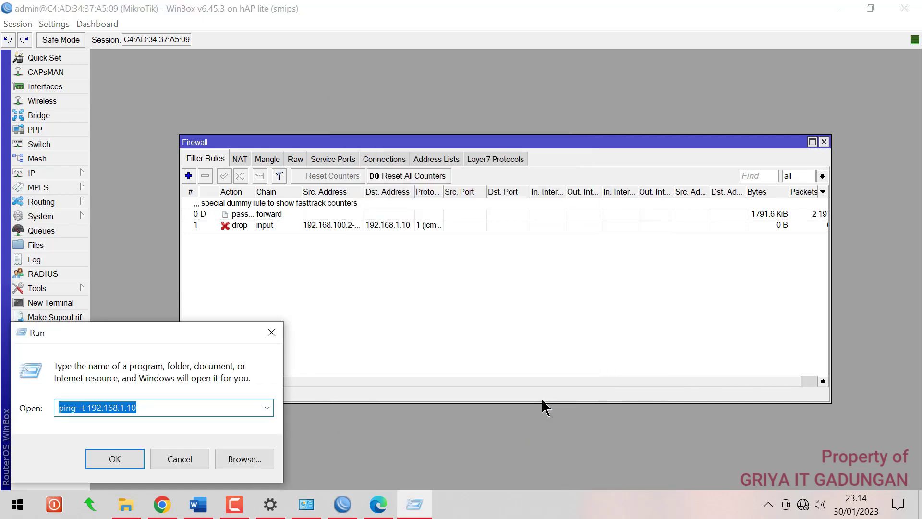
pyautogui.press('Return')
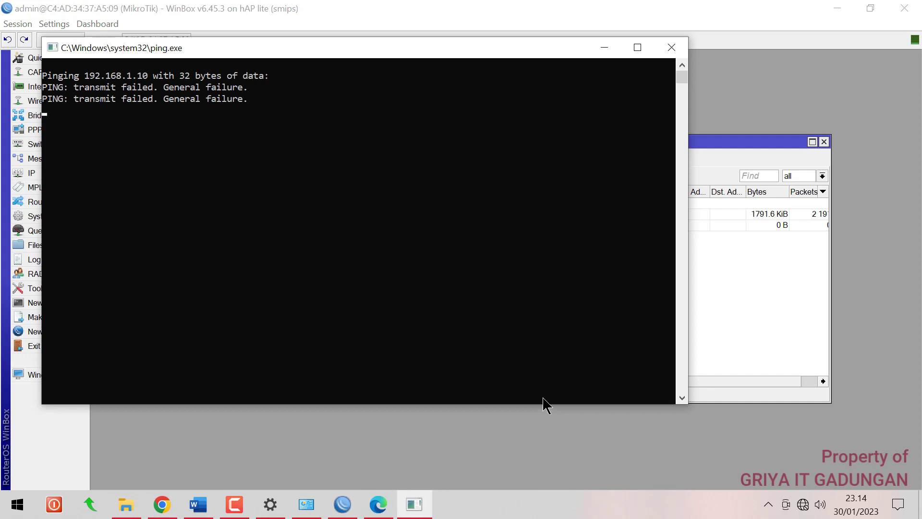
pyautogui.click(671, 48)
# Switch the Ethernet adapter's IPv4 and DNS settings back to obtain automatically
pyautogui.click(321, 510)
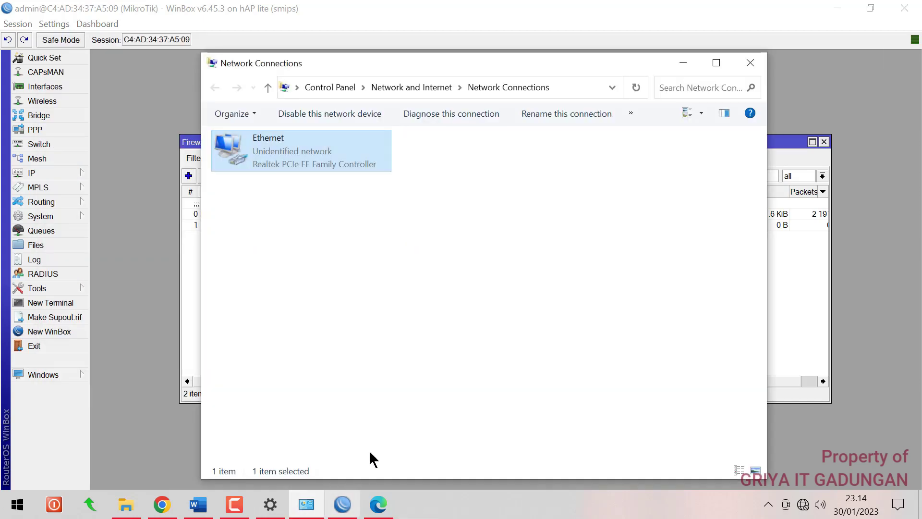
pyautogui.doubleClick(278, 143)
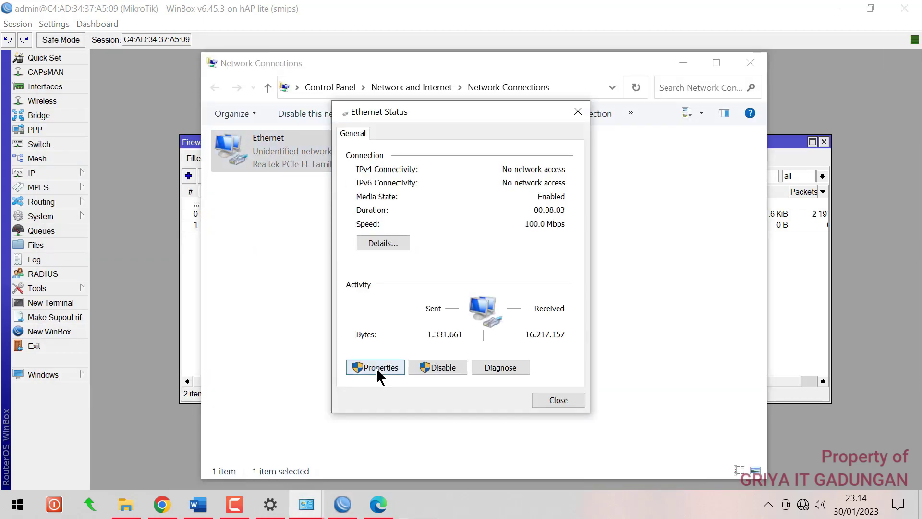
pyautogui.click(376, 368)
pyautogui.click(475, 277)
pyautogui.doubleClick(475, 274)
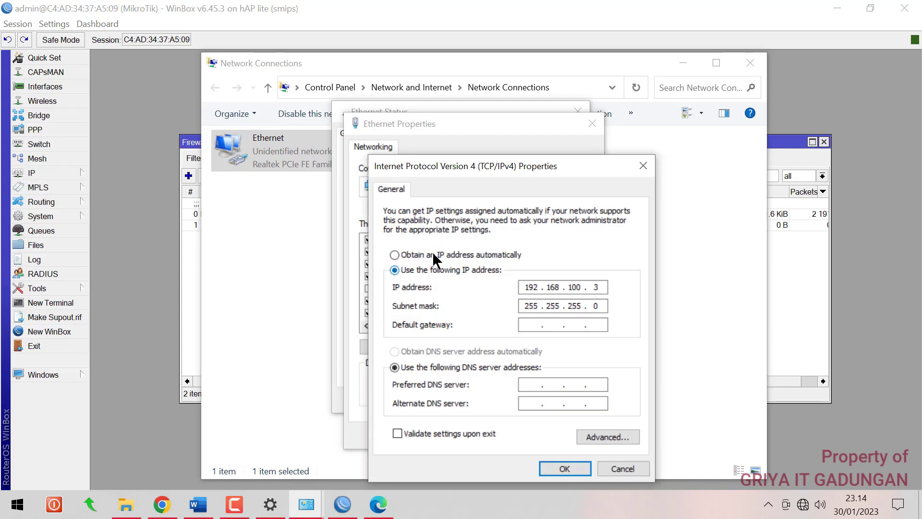
pyautogui.click(432, 254)
pyautogui.click(499, 351)
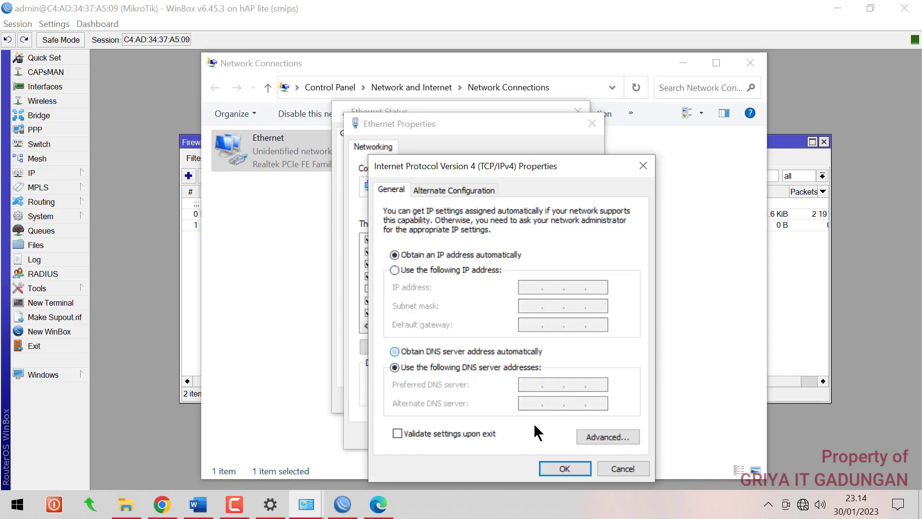
pyautogui.click(561, 468)
pyautogui.click(500, 435)
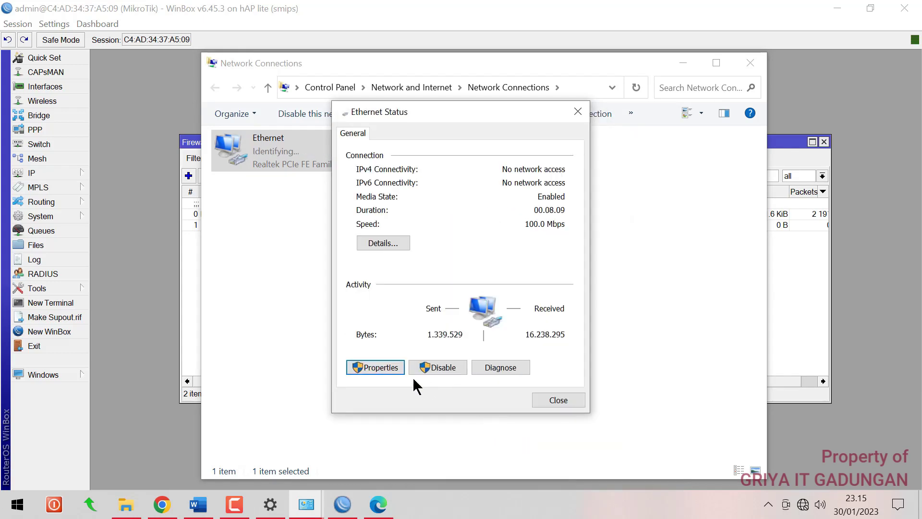
pyautogui.click(548, 400)
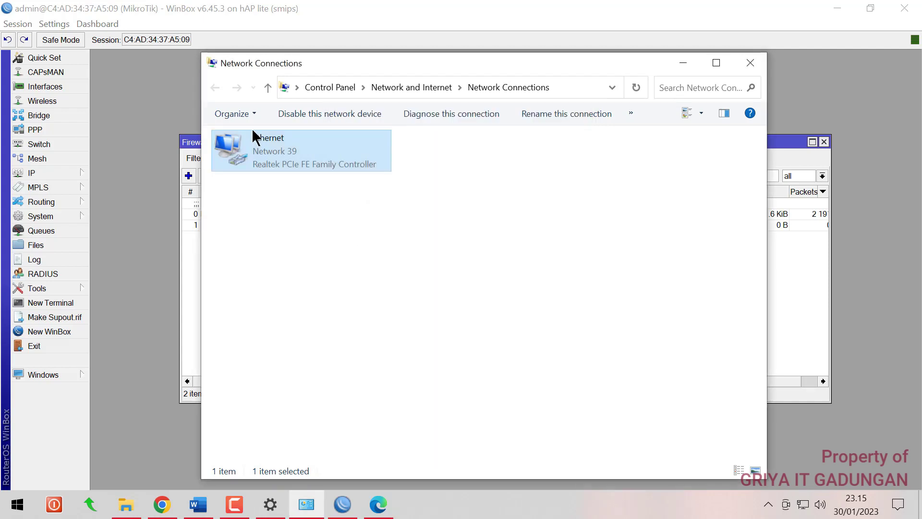
# Verify the adapter is back on 192.168.100.100 and that pinging 192.168.1.10 gets replies
pyautogui.click(287, 186)
pyautogui.doubleClick(269, 158)
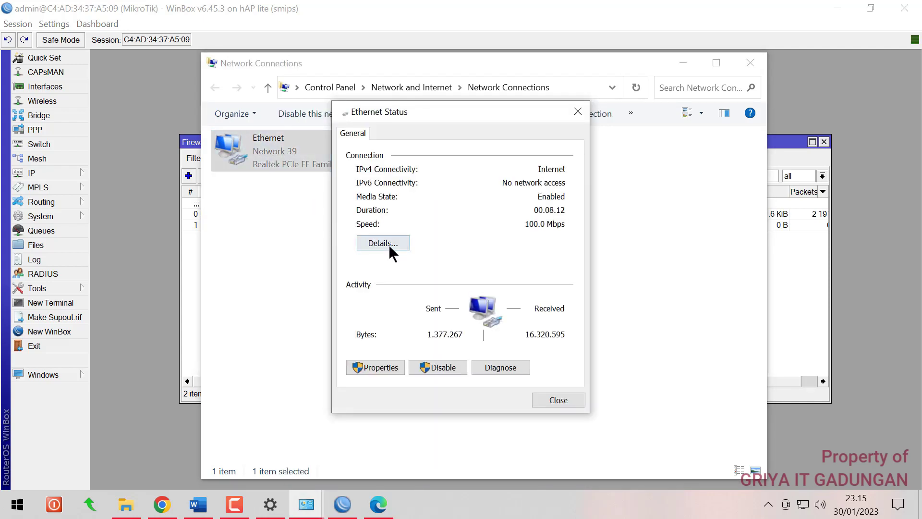
pyautogui.click(387, 243)
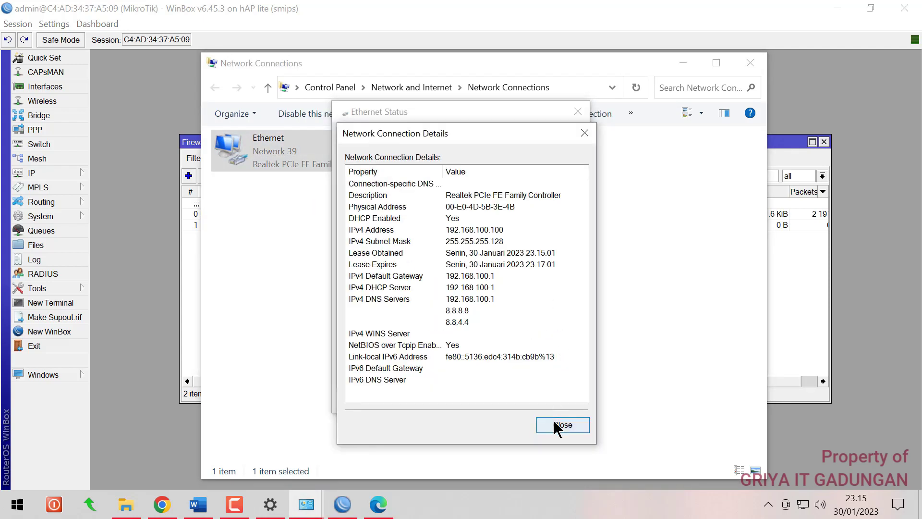
pyautogui.click(559, 424)
pyautogui.click(553, 406)
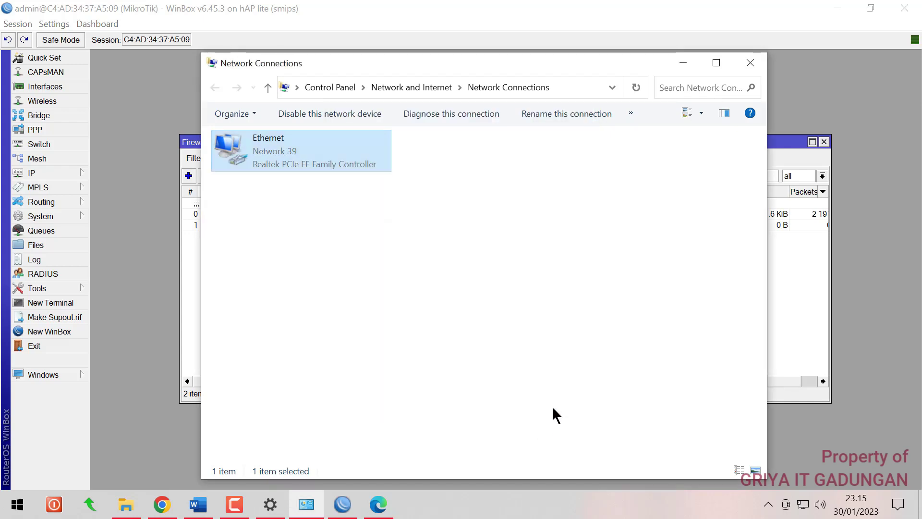
pyautogui.press('super+r')
pyautogui.press('Return')
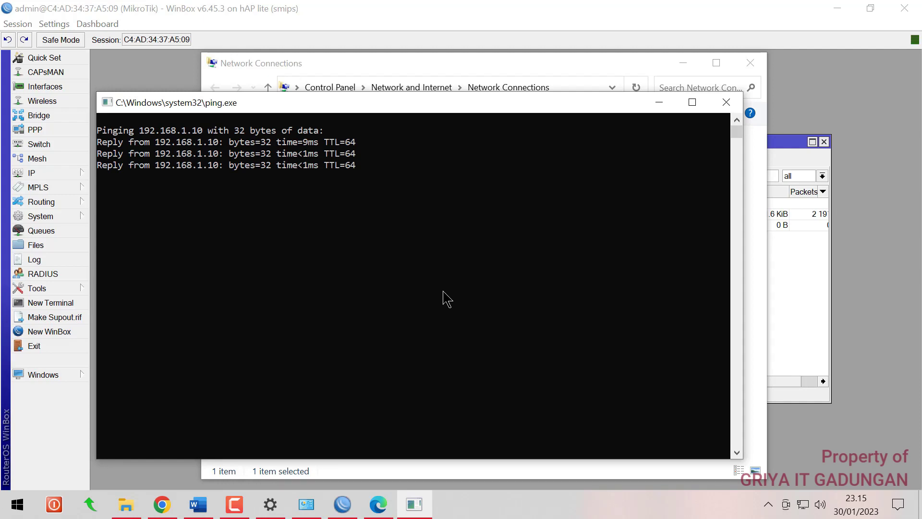
pyautogui.click(724, 104)
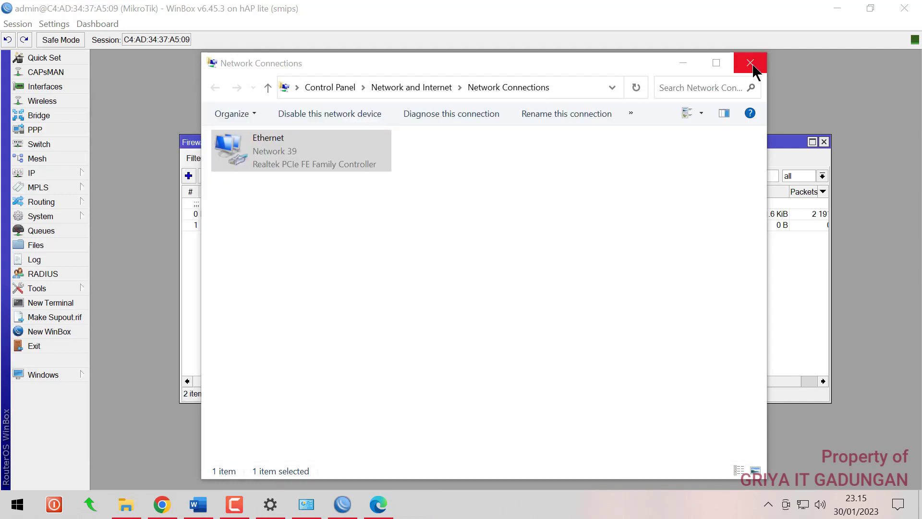
# Back in WinBox, widen the firewall list's Dst. Address column and review the exam sheet
pyautogui.click(751, 64)
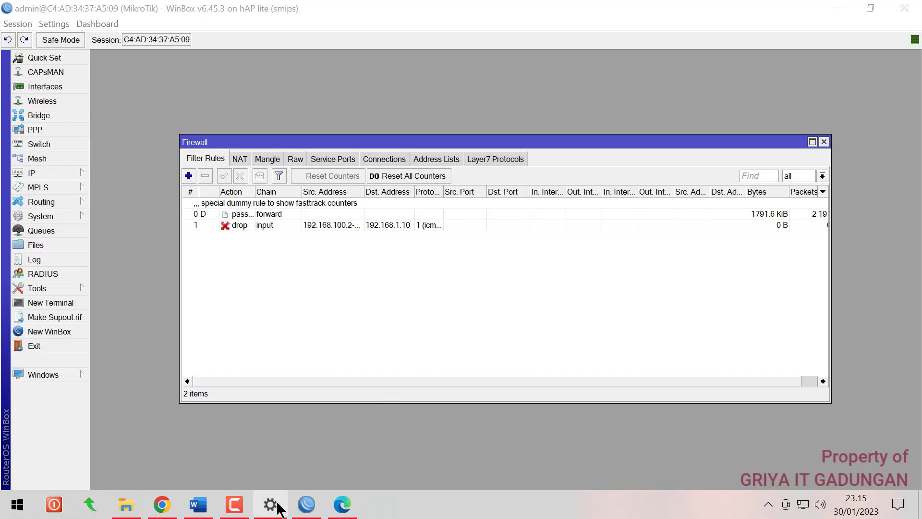
pyautogui.click(306, 505)
pyautogui.moveTo(415, 192); pyautogui.dragTo(452, 192)
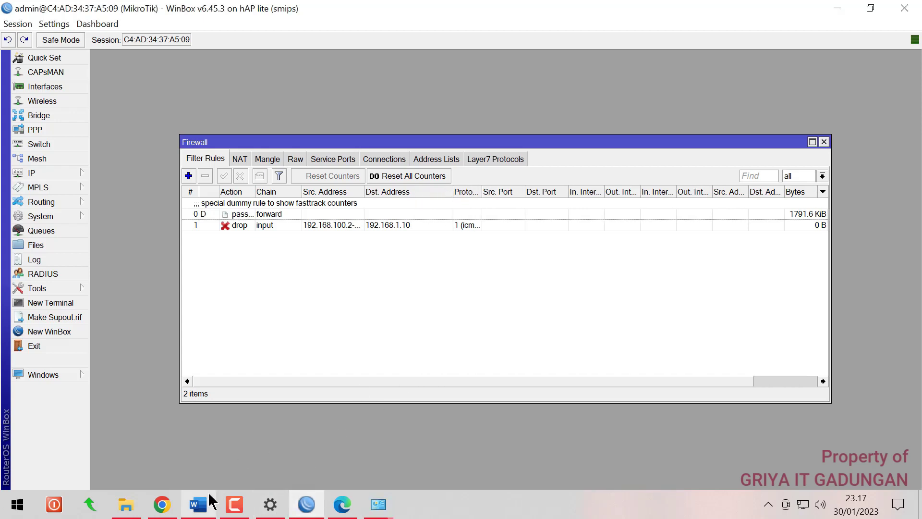
pyautogui.click(199, 504)
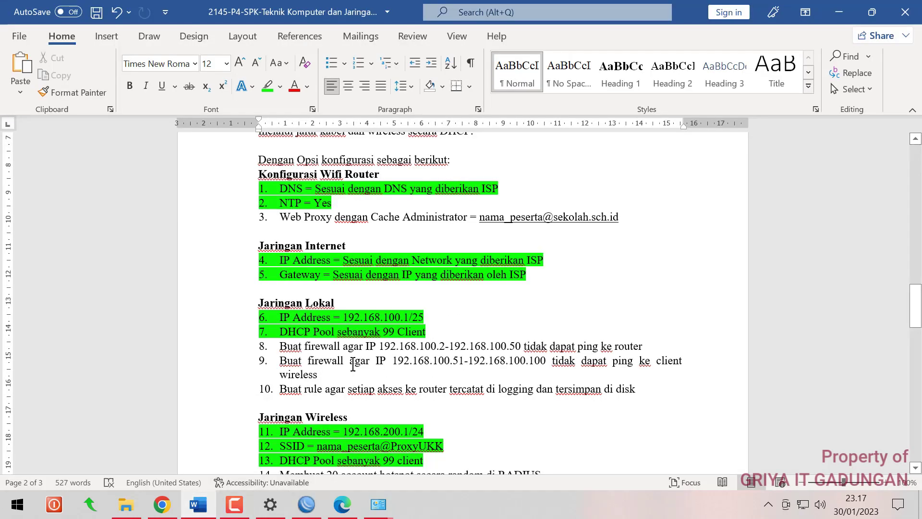
pyautogui.click(378, 504)
# Add a new input-chain filter rule with source address 192.168.100.51-192.168.100.100
pyautogui.click(189, 176)
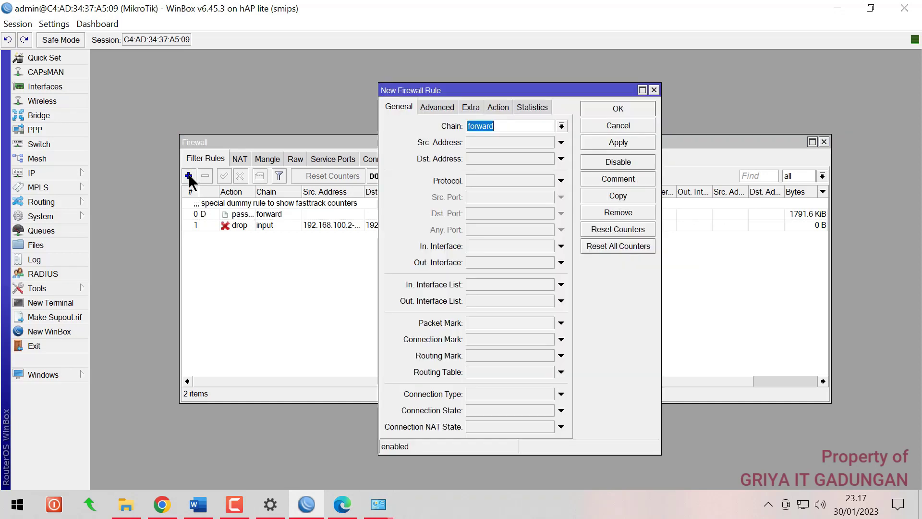
pyautogui.click(562, 126)
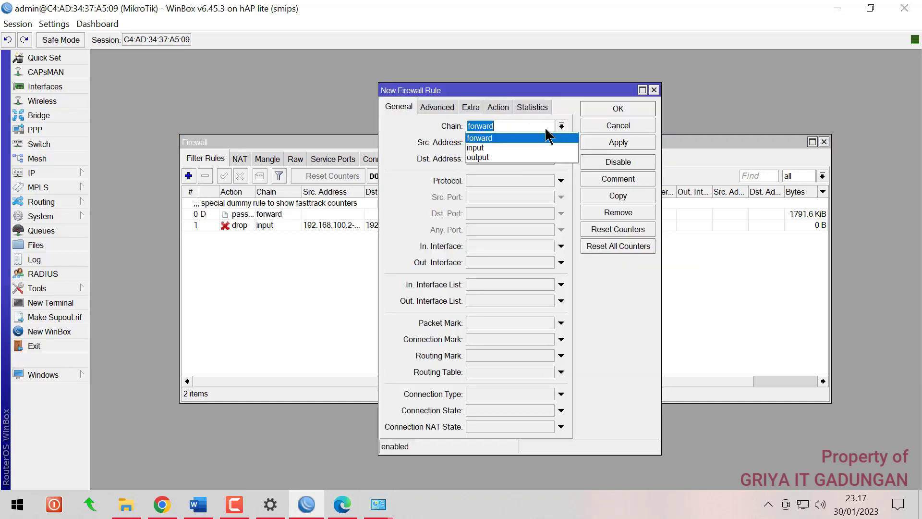
pyautogui.click(494, 147)
pyautogui.click(531, 142)
pyautogui.write('192.168.100')
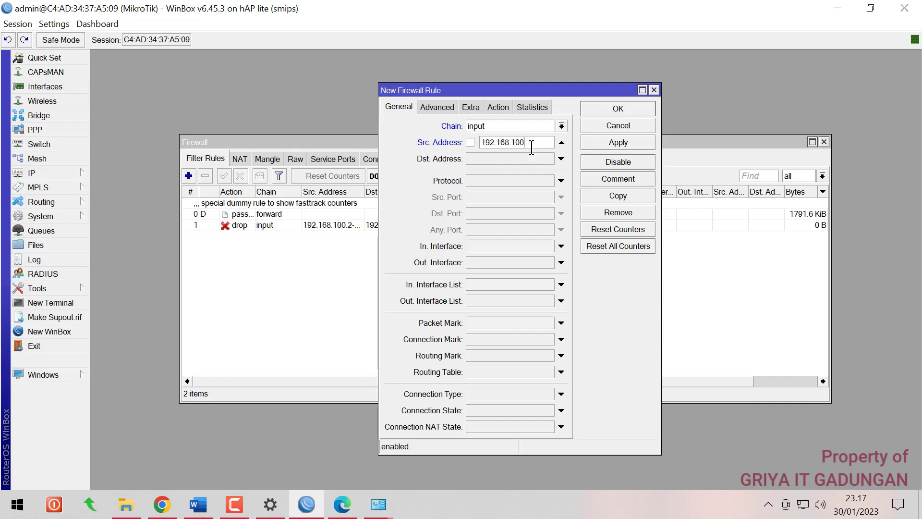
pyautogui.write('.51-192.168.100.')
pyautogui.write('100')
# Look up the wireless address 192.168.200.1/24 and enter 192.168.200.1 as the rule's destination
pyautogui.click(40, 172)
pyautogui.click(123, 180)
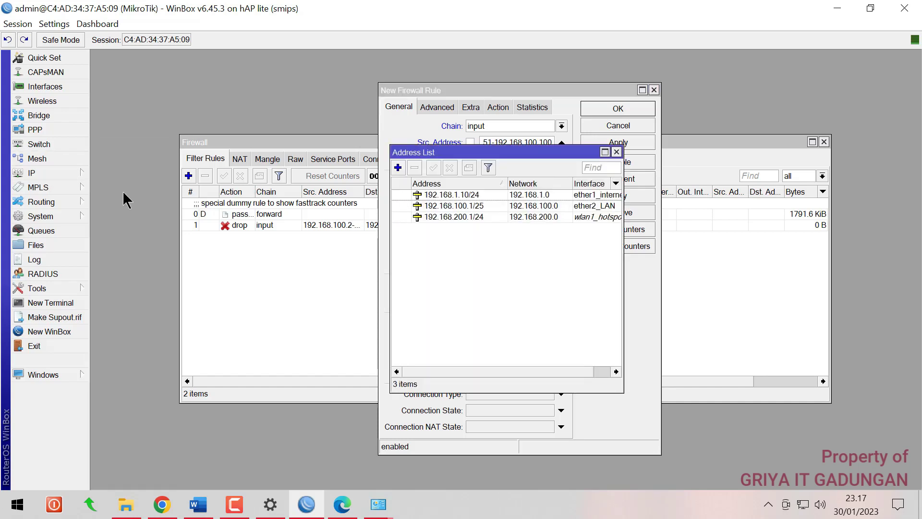
pyautogui.click(452, 217)
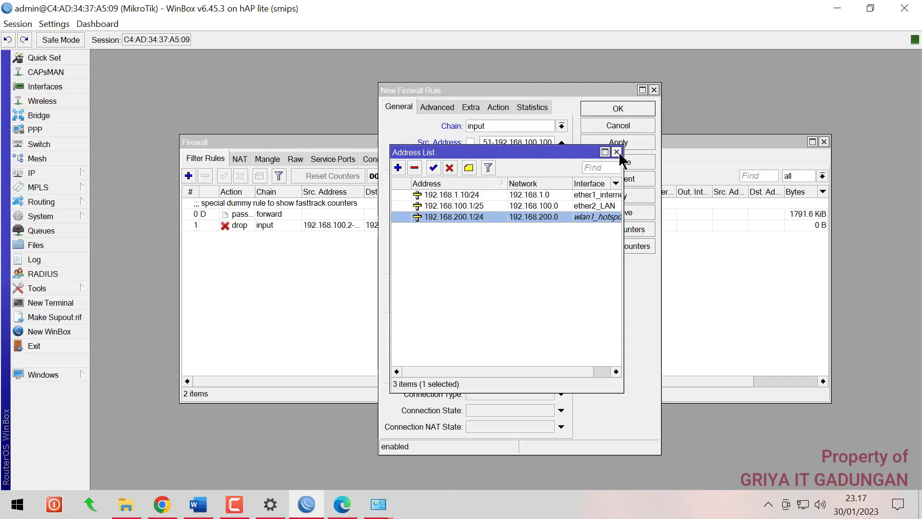
pyautogui.click(617, 152)
pyautogui.click(561, 159)
pyautogui.click(502, 156)
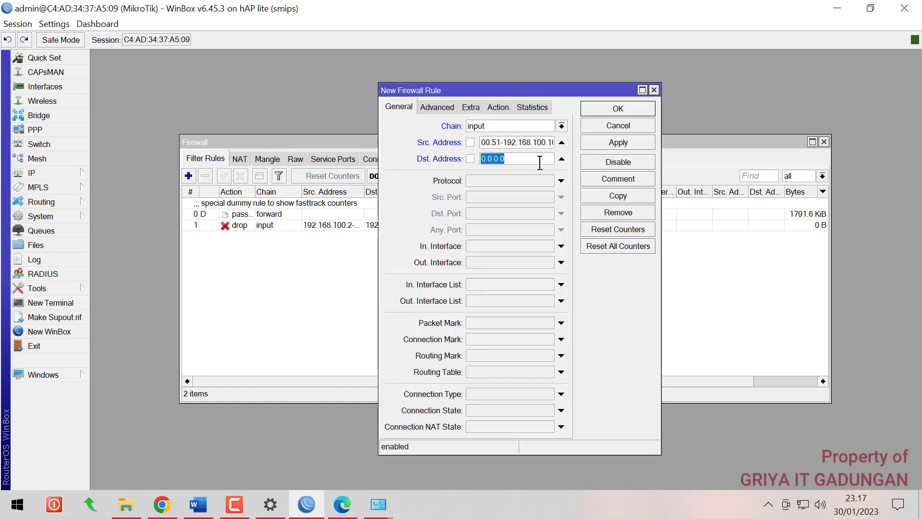
pyautogui.write('192.168.200.1')
# Set the rule's protocol to icmp and action to drop, then apply and save it
pyautogui.click(561, 181)
pyautogui.click(561, 181)
pyautogui.click(561, 181)
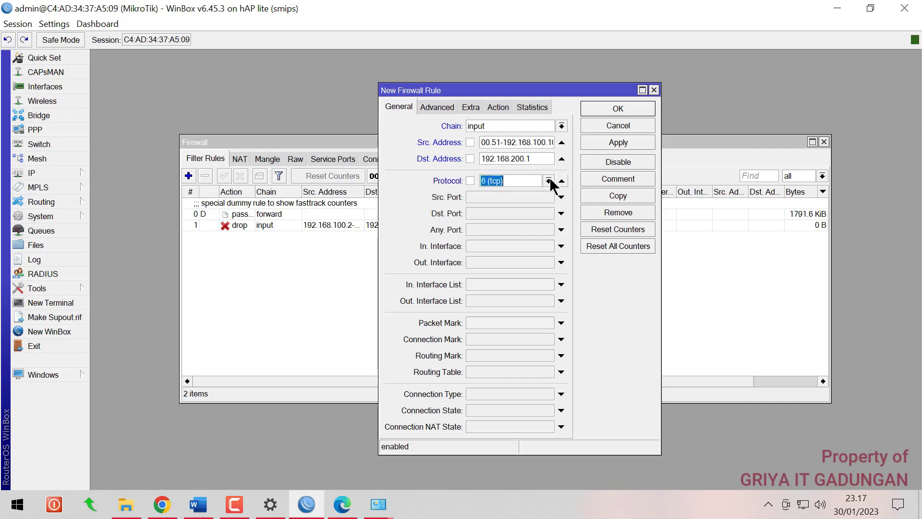
pyautogui.click(548, 182)
pyautogui.click(517, 192)
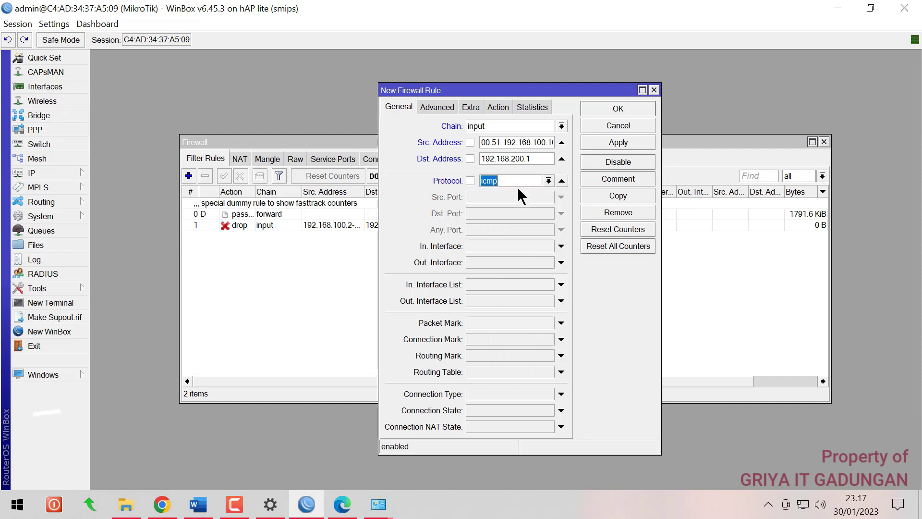
pyautogui.click(498, 108)
pyautogui.click(495, 126)
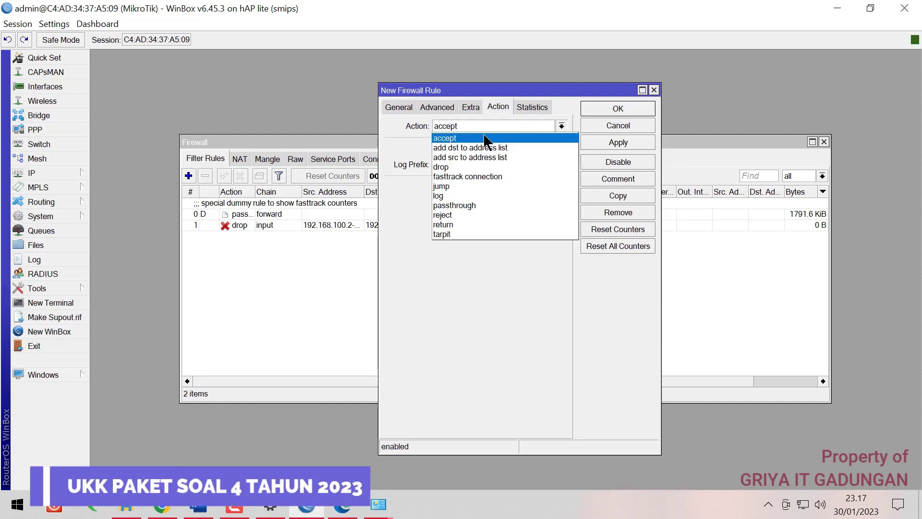
pyautogui.click(454, 168)
pyautogui.click(604, 140)
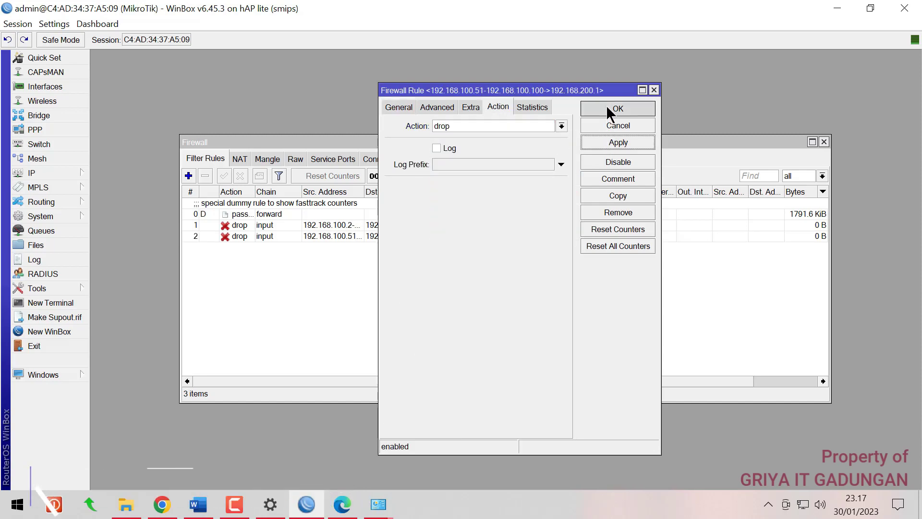
pyautogui.click(607, 109)
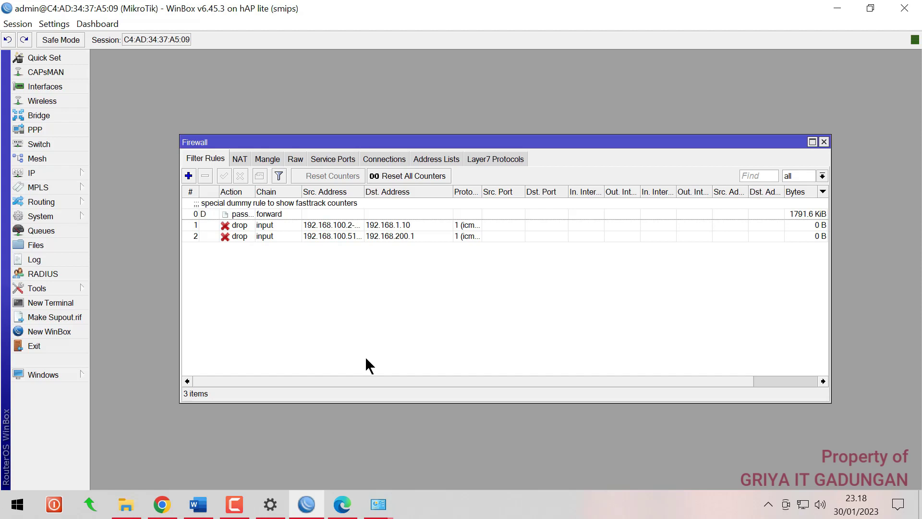
# Run ping -t 192.168.200.1 from Run and check rule 2's byte counter rises to 120 B
pyautogui.press('super+r')
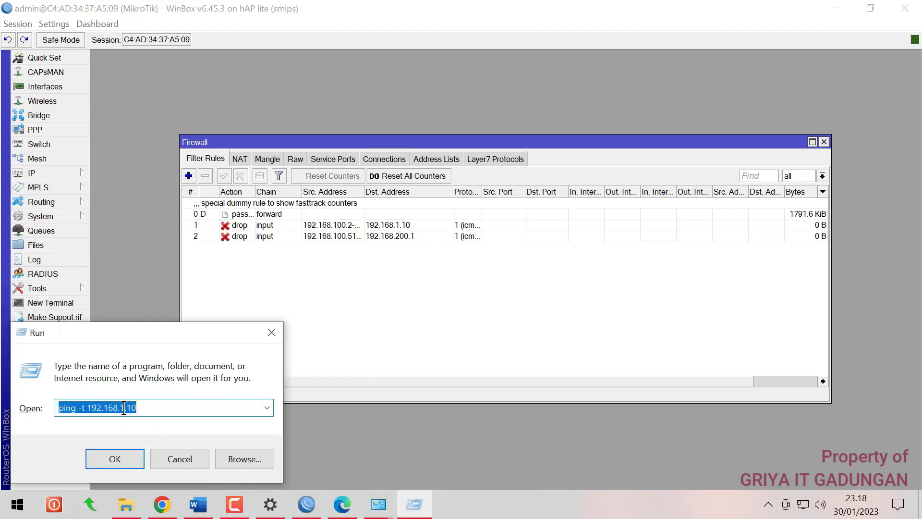
pyautogui.click(124, 407)
pyautogui.press('BackSpace')
pyautogui.press('BackSpace')
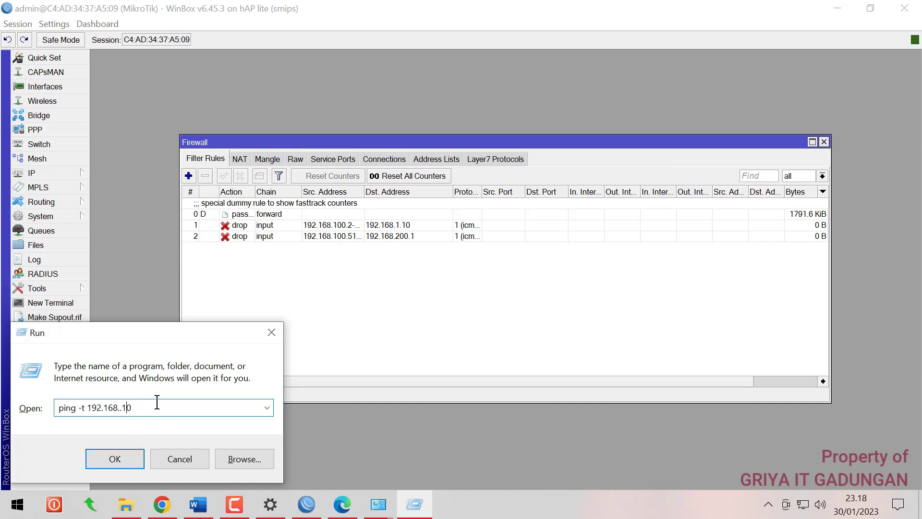
pyautogui.press('BackSpace')
pyautogui.press('BackSpace')
pyautogui.press('BackSpace')
pyautogui.write('200.1')
pyautogui.press('Return')
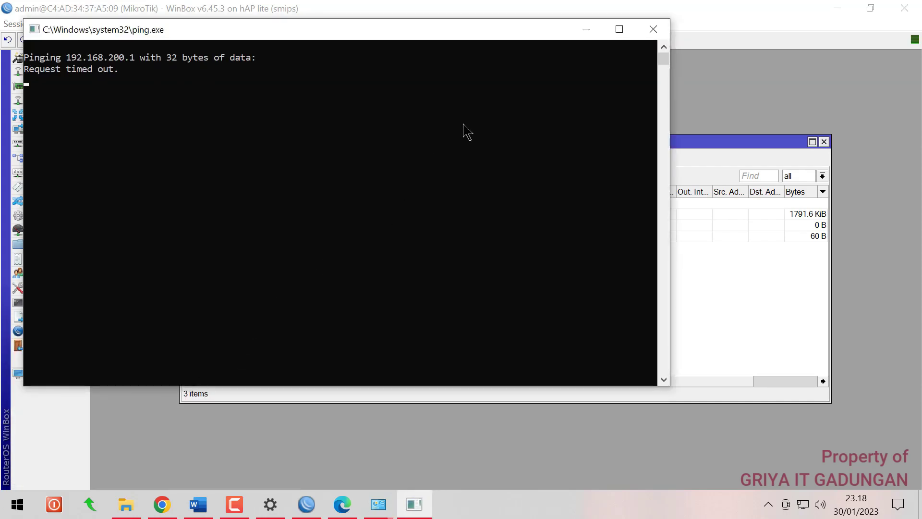
pyautogui.click(686, 137)
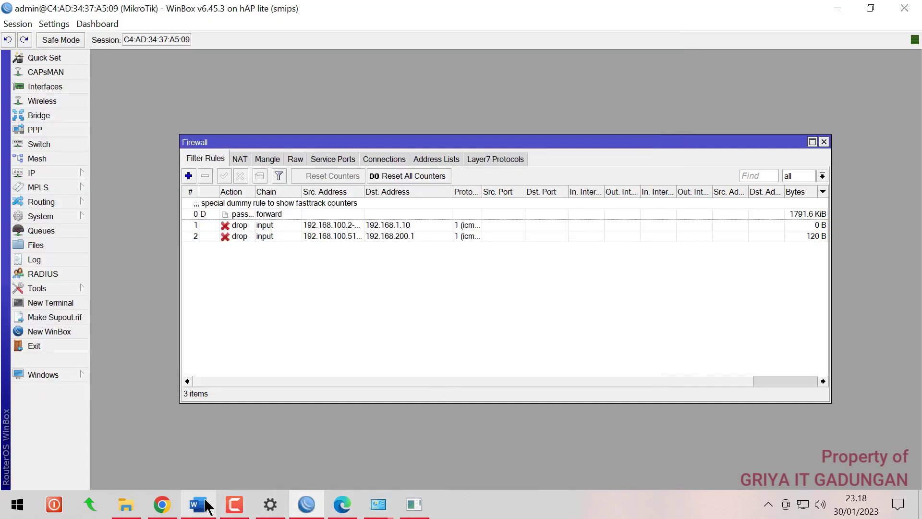
# Check the PC's IPv4 address in the Ethernet connection details
pyautogui.click(197, 504)
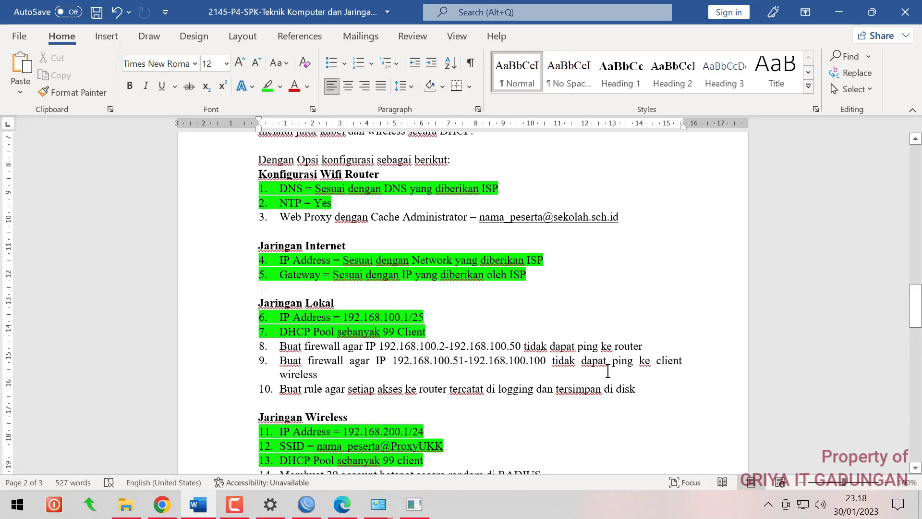
pyautogui.moveTo(390, 509)
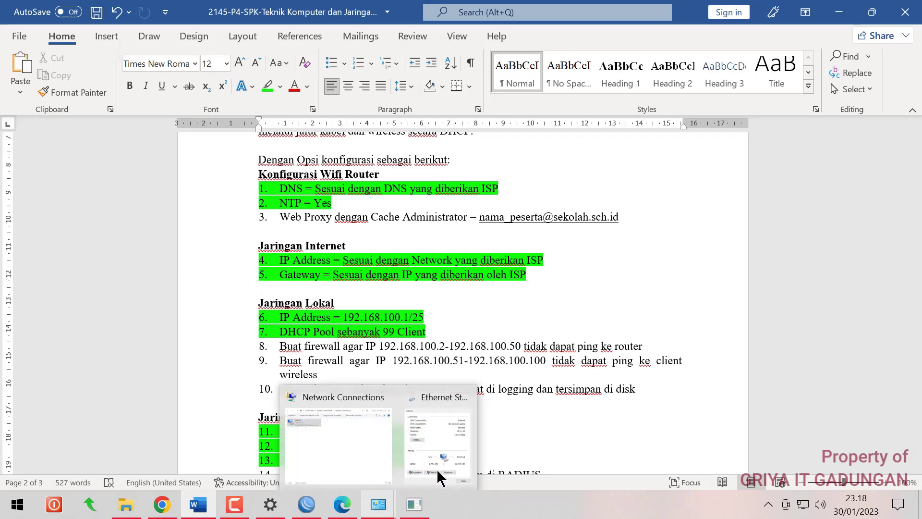
pyautogui.click(436, 469)
pyautogui.click(384, 243)
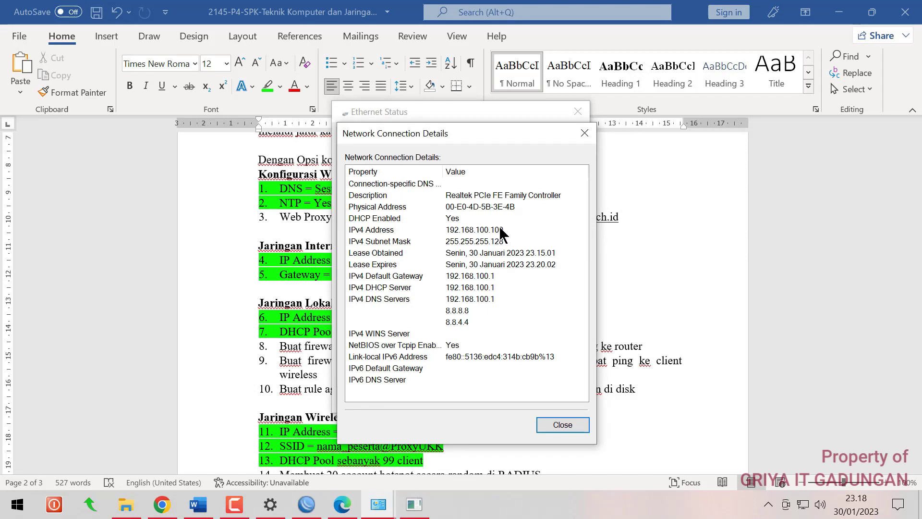
pyautogui.click(444, 230)
pyautogui.click(583, 134)
pyautogui.click(578, 112)
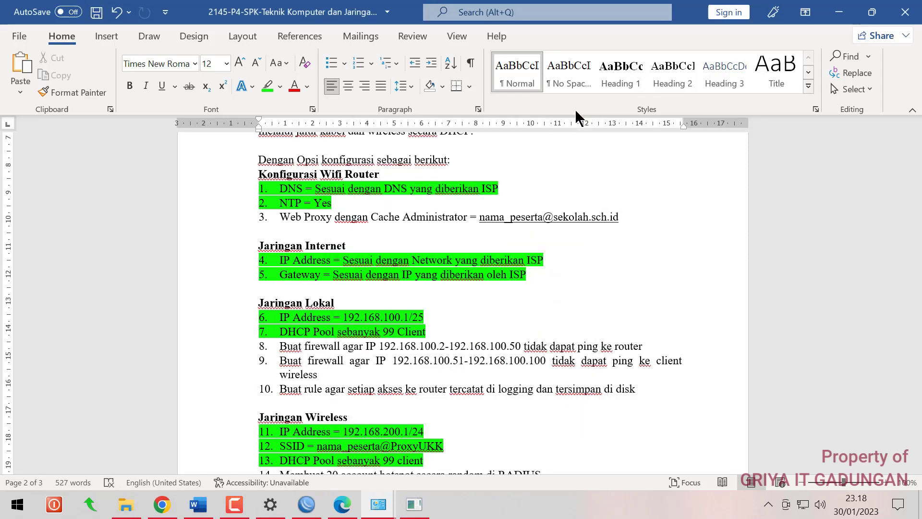
# Close the ping console and highlight exam items 8 and 9 in green
pyautogui.click(414, 504)
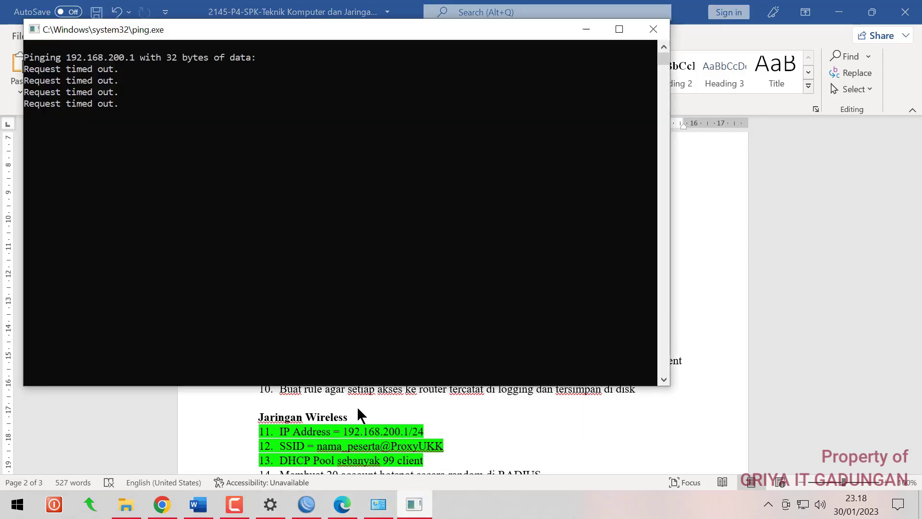
pyautogui.click(653, 29)
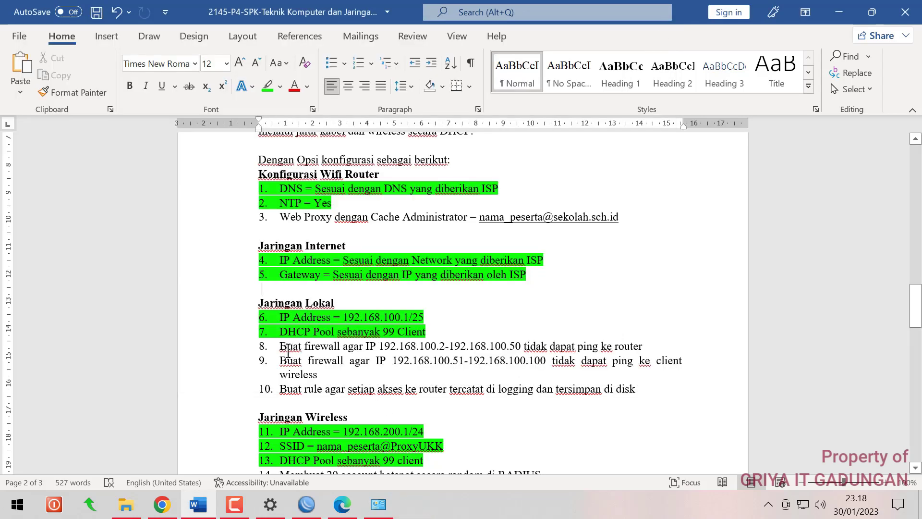
pyautogui.moveTo(280, 346); pyautogui.dragTo(690, 373)
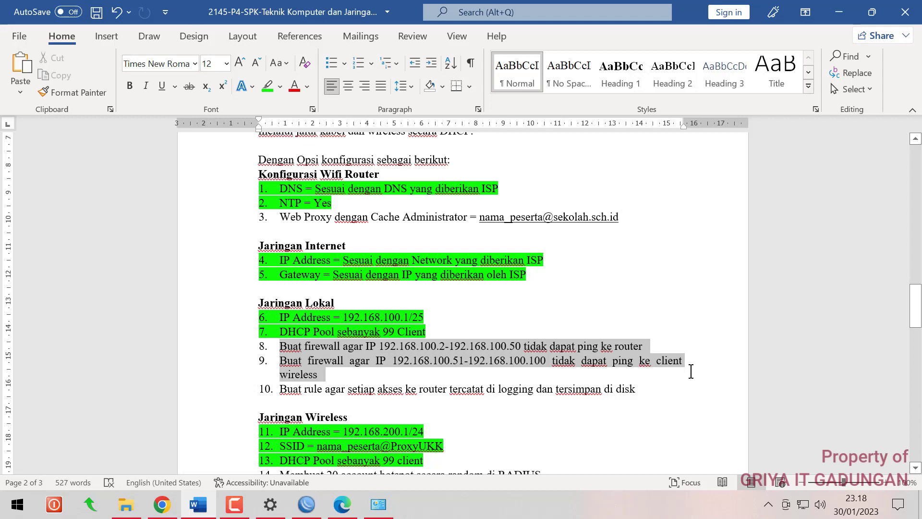
pyautogui.click(268, 87)
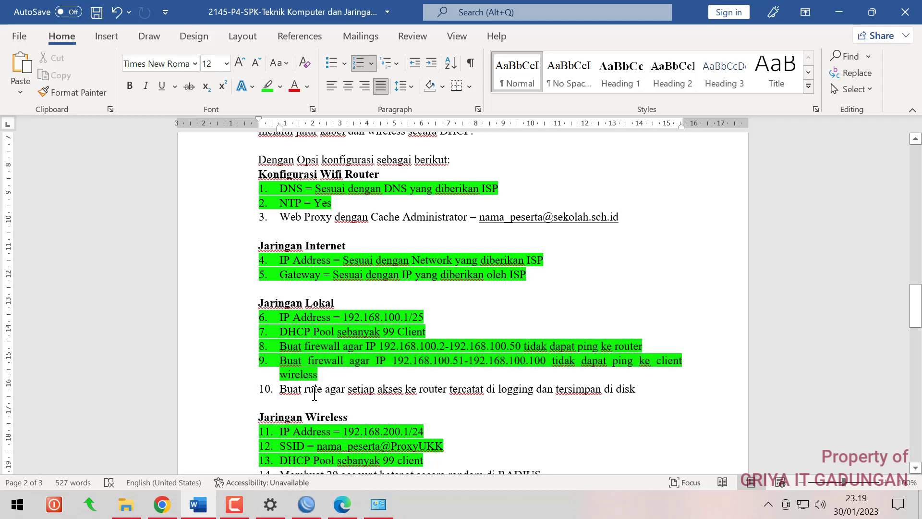
pyautogui.click(306, 504)
# Create firewall rule 3 with chain input, action log and log prefix 'Simpan ke Disk'
pyautogui.click(188, 175)
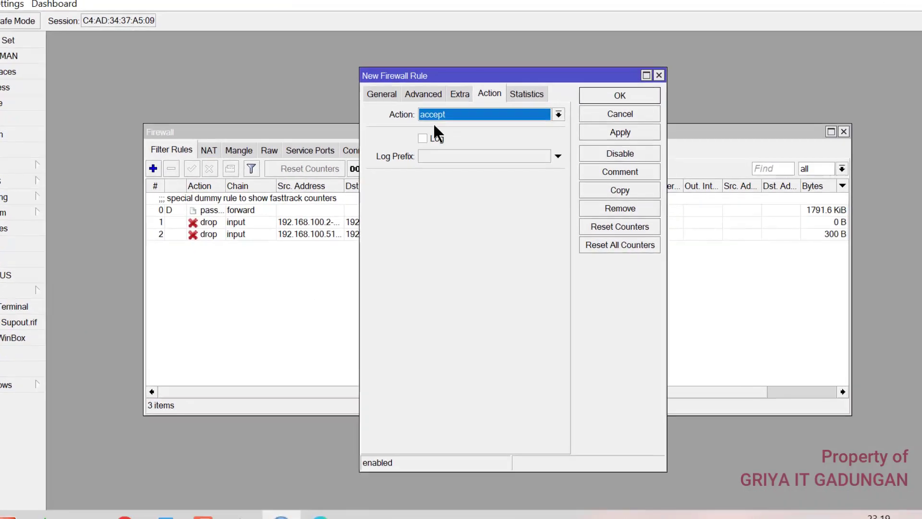
pyautogui.click(390, 103)
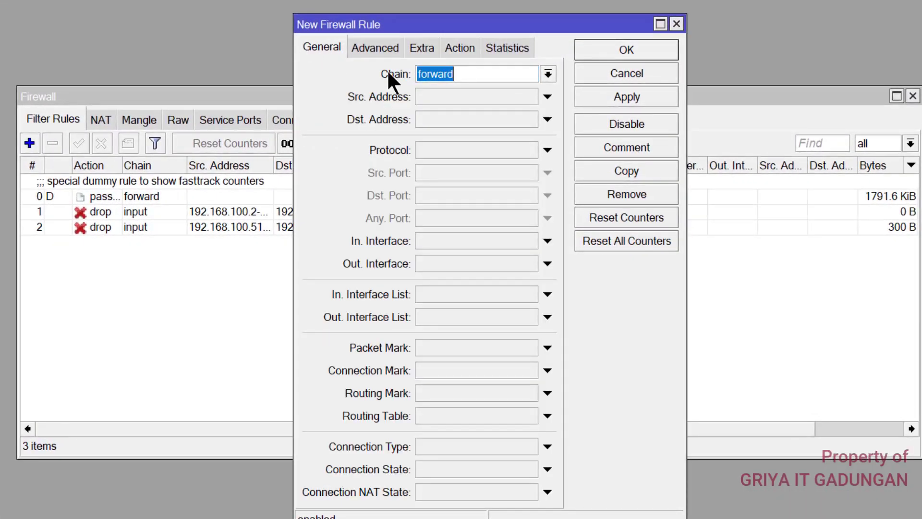
pyautogui.click(547, 74)
pyautogui.click(455, 101)
pyautogui.click(451, 47)
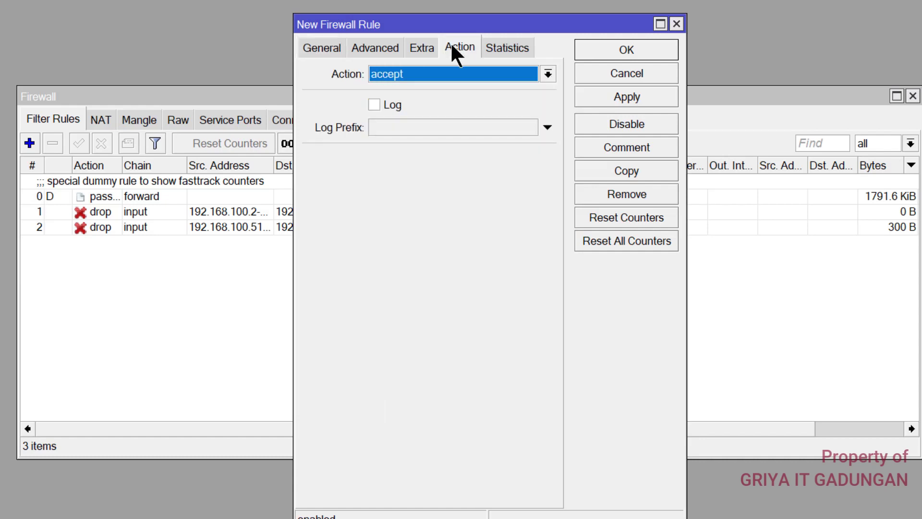
pyautogui.click(441, 72)
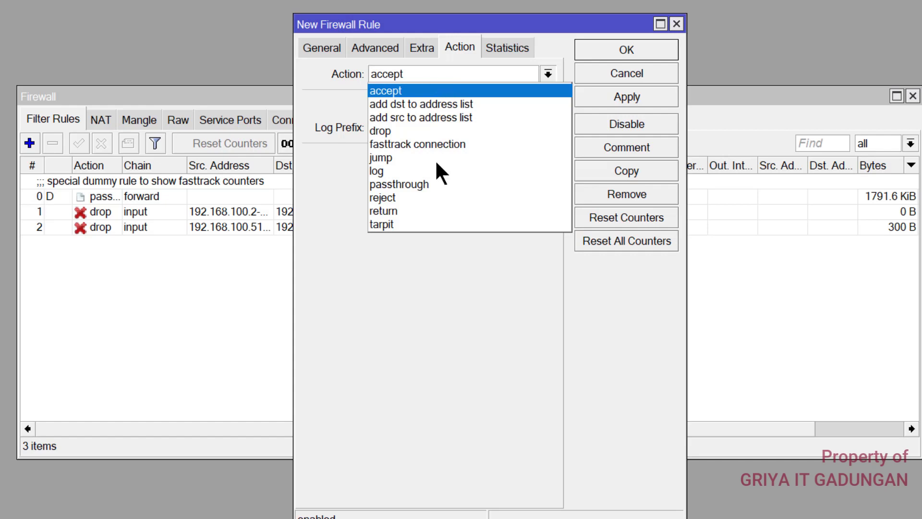
pyautogui.click(396, 171)
pyautogui.click(394, 127)
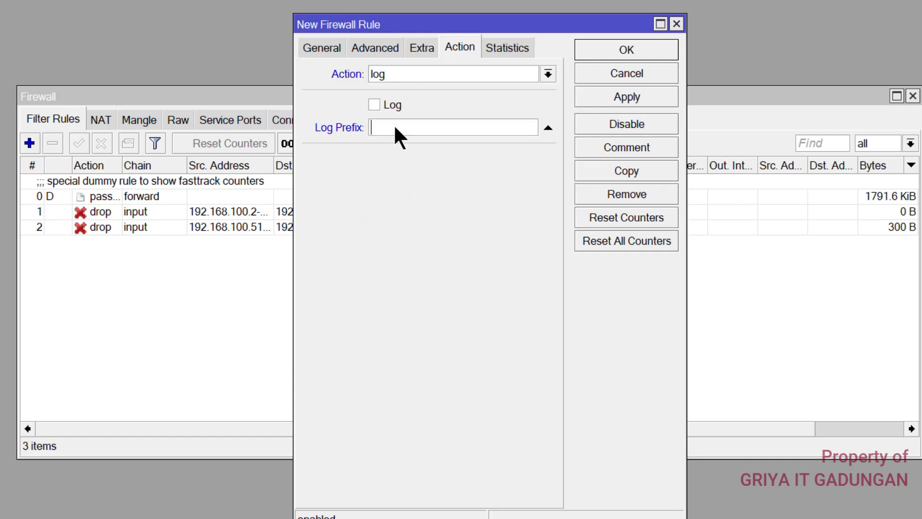
pyautogui.write('Simpa')
pyautogui.write('n ke Disk')
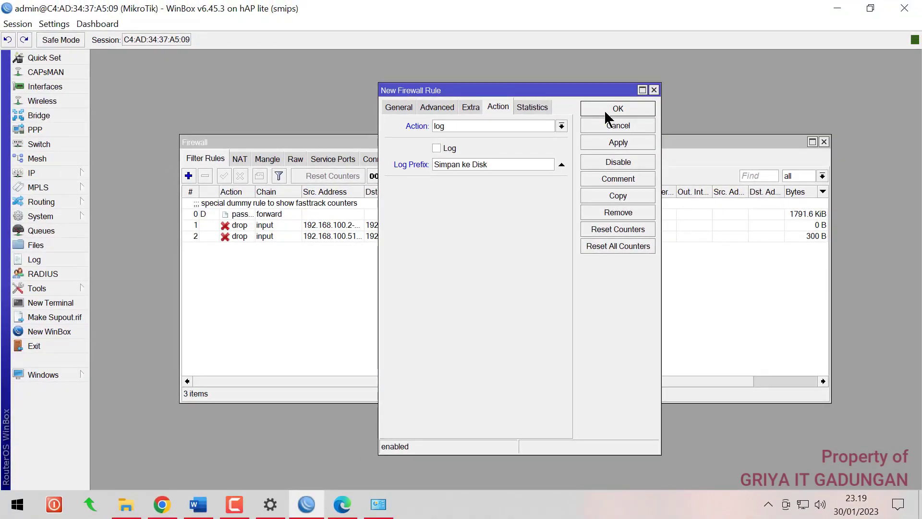
pyautogui.click(604, 109)
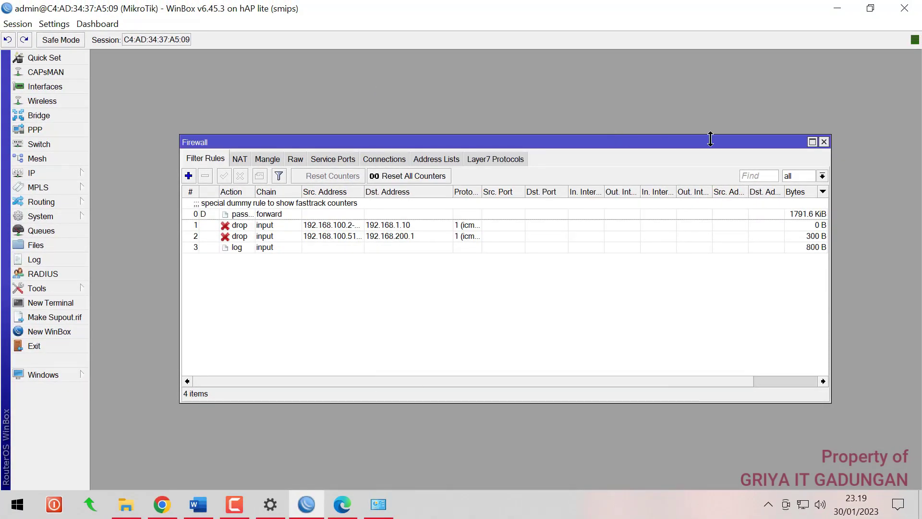
# Open System > Logging and set the critical and error rules' action to disk
pyautogui.click(823, 142)
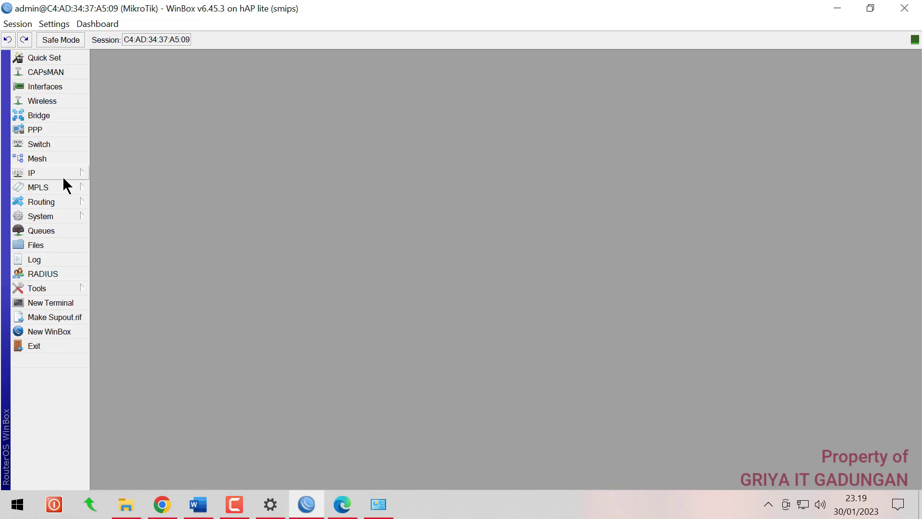
pyautogui.click(54, 216)
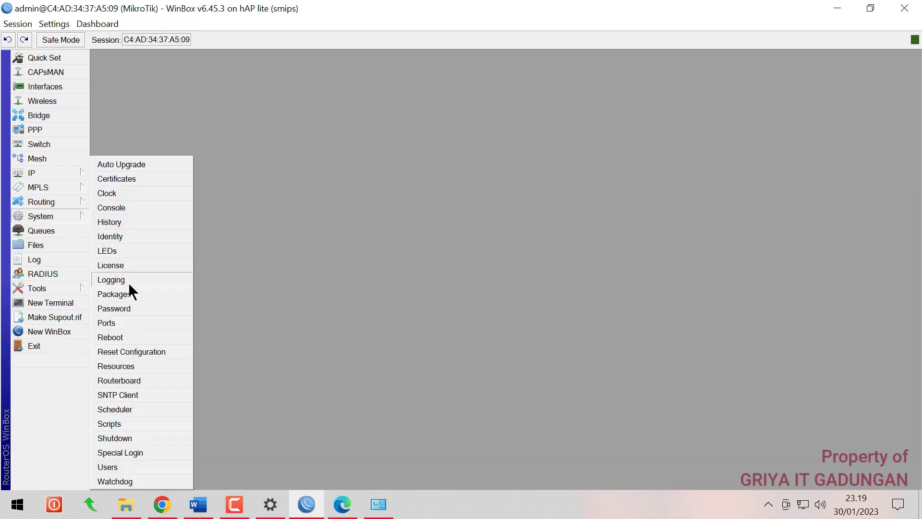
pyautogui.click(129, 282)
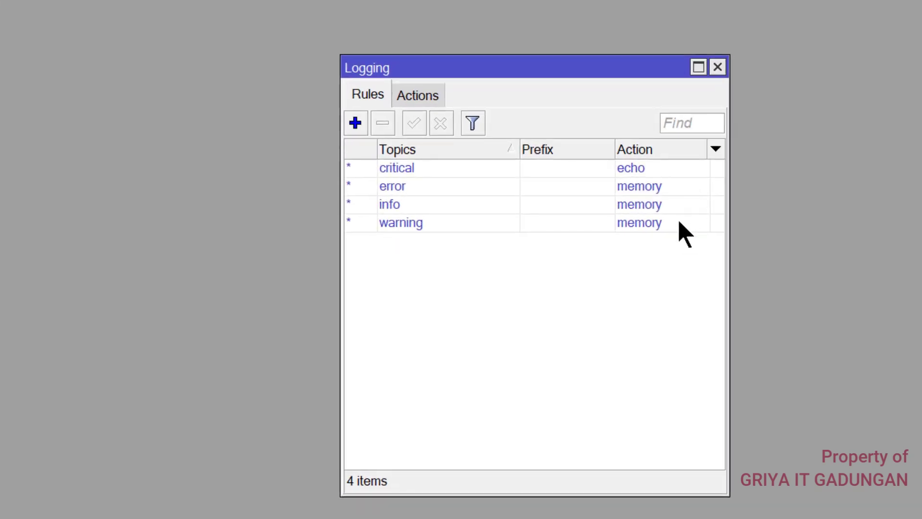
pyautogui.doubleClick(654, 168)
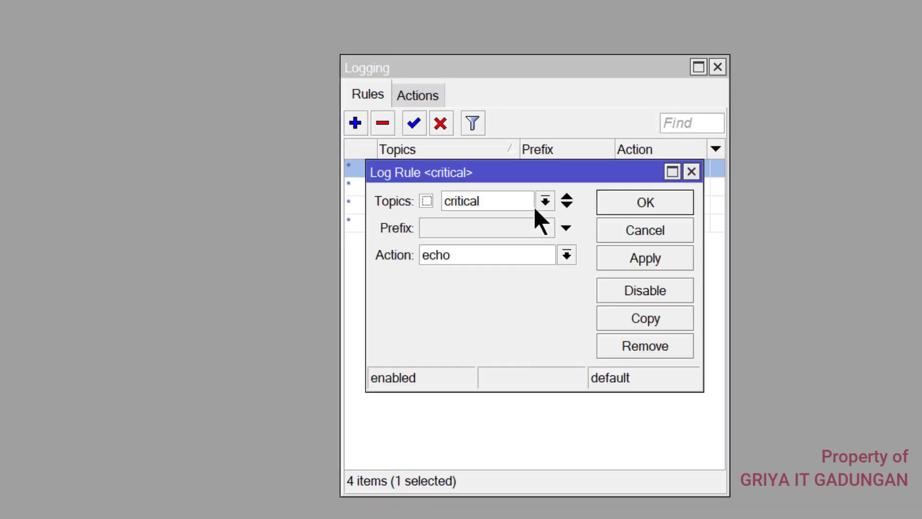
pyautogui.click(568, 255)
pyautogui.click(523, 273)
pyautogui.click(626, 208)
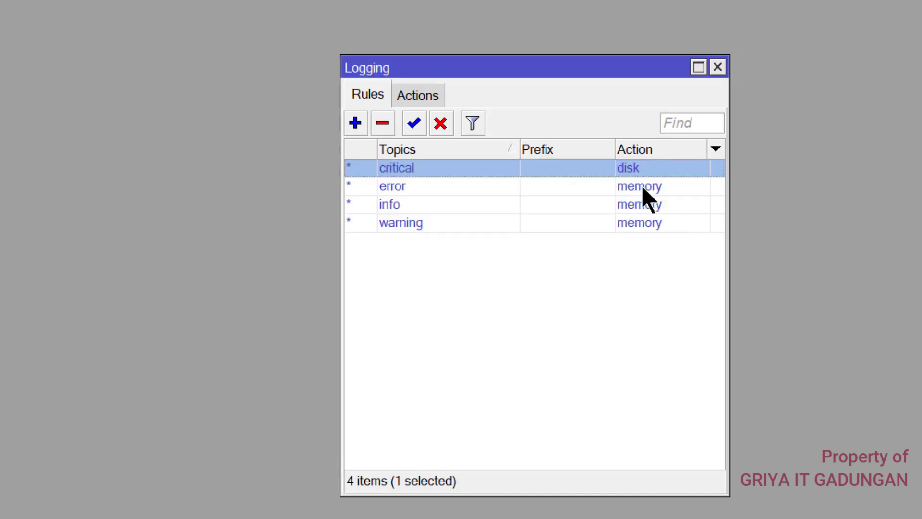
pyautogui.doubleClick(642, 188)
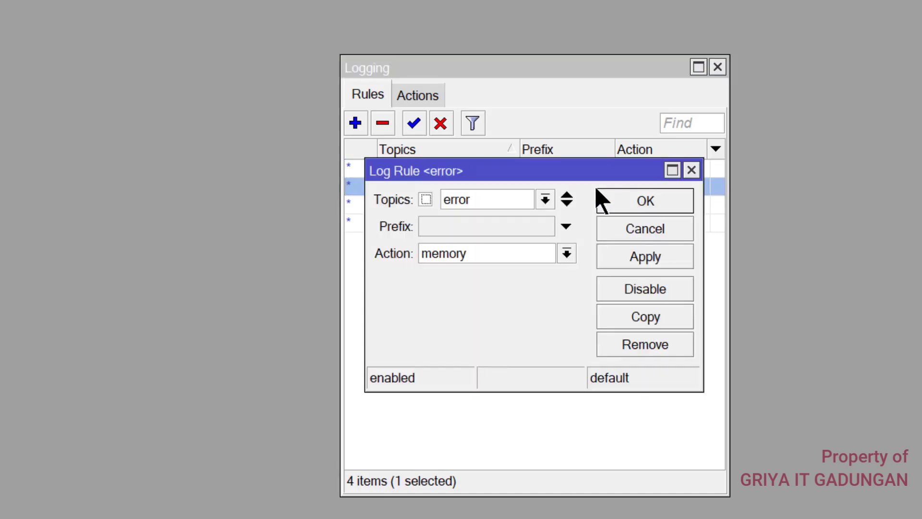
pyautogui.click(566, 254)
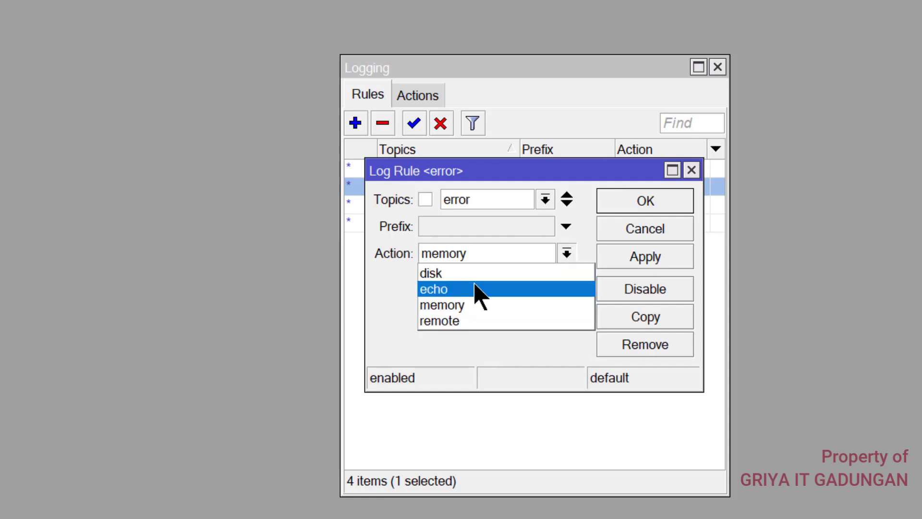
pyautogui.click(478, 275)
pyautogui.click(619, 206)
# Set the info and warning logging rules' action to disk as well
pyautogui.doubleClick(616, 203)
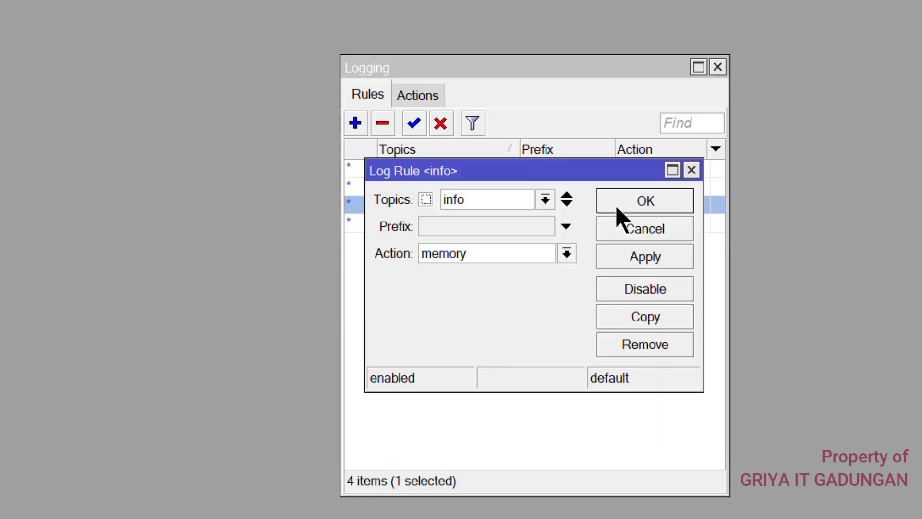
pyautogui.click(566, 253)
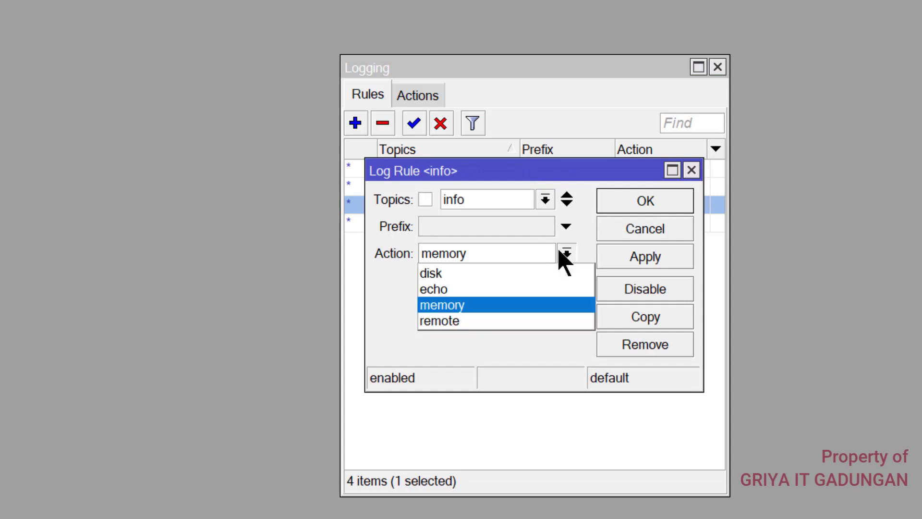
pyautogui.click(496, 287)
pyautogui.click(521, 257)
pyautogui.click(645, 200)
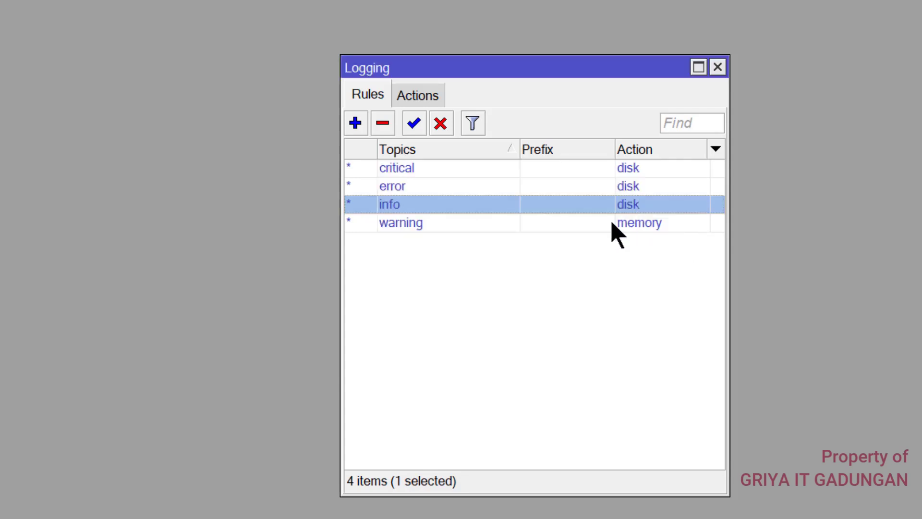
pyautogui.doubleClick(635, 224)
pyautogui.click(566, 254)
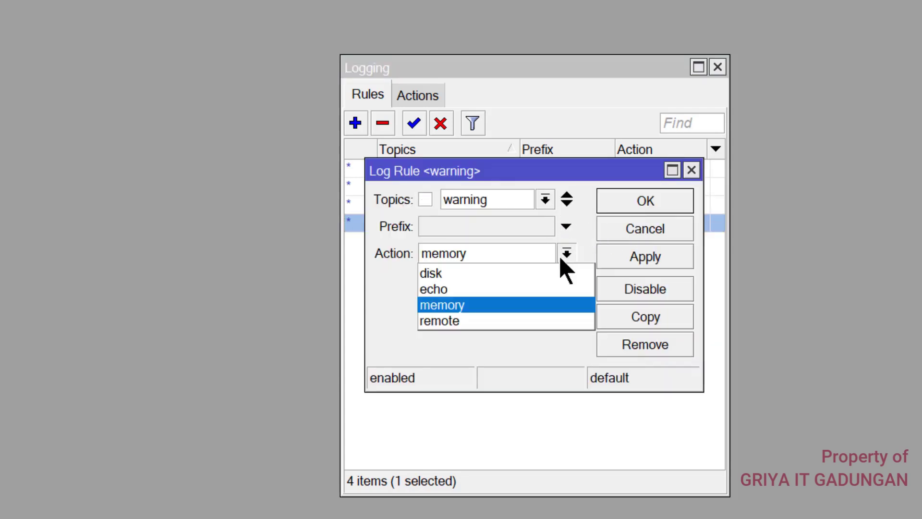
pyautogui.click(430, 271)
pyautogui.click(645, 200)
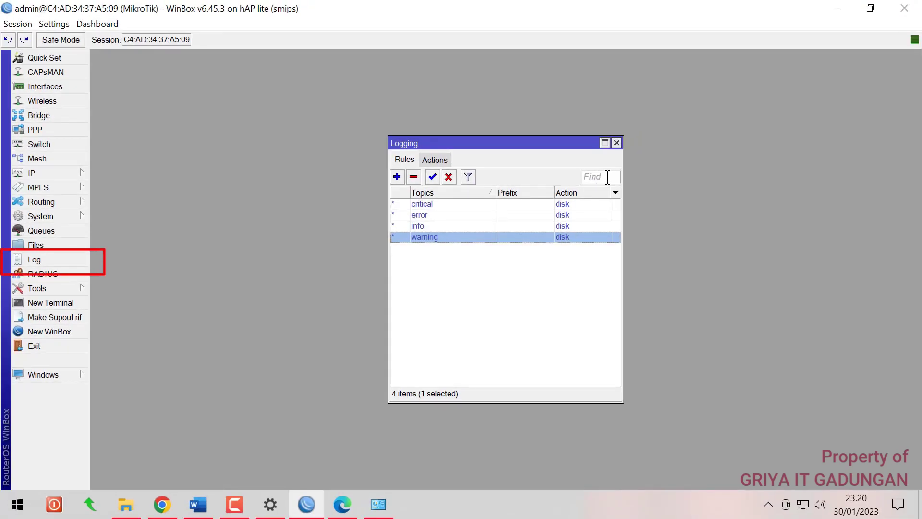
# Check the Log window for firewall entries stored with the 'Simpan ke Disk' prefix
pyautogui.click(616, 143)
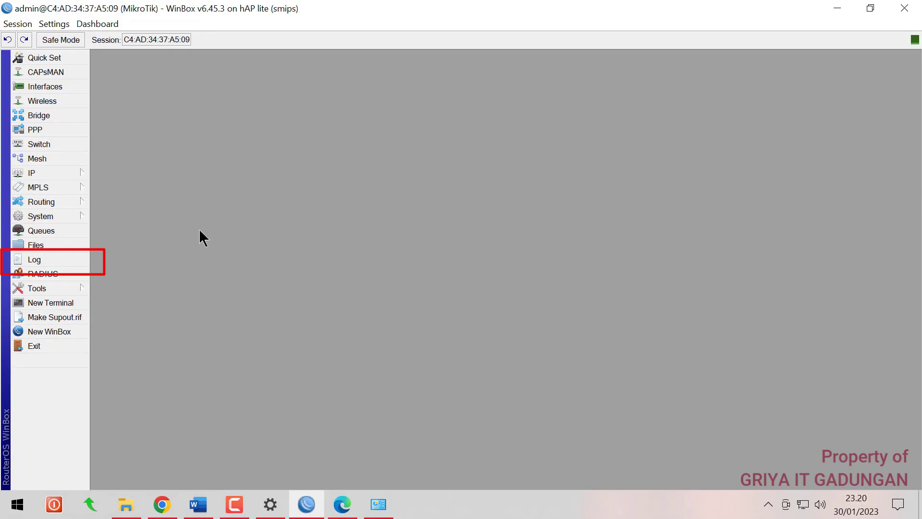
pyautogui.click(29, 259)
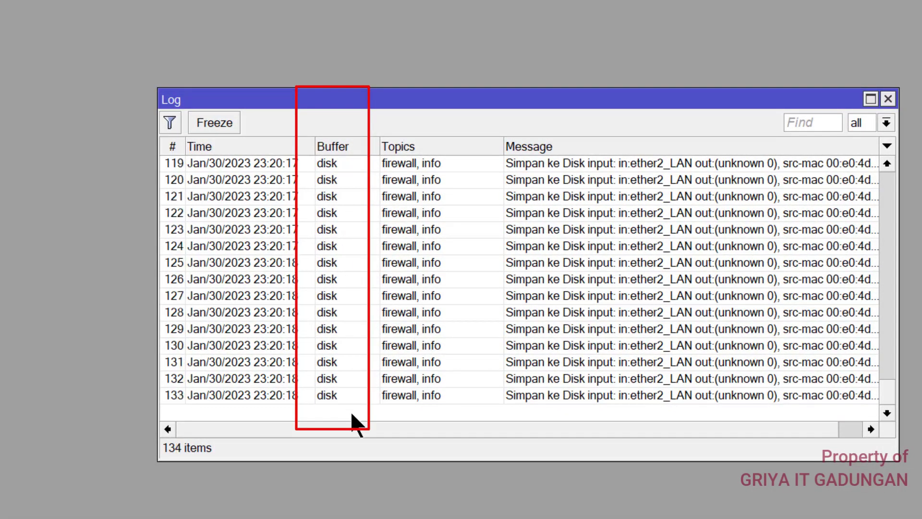
pyautogui.click(888, 100)
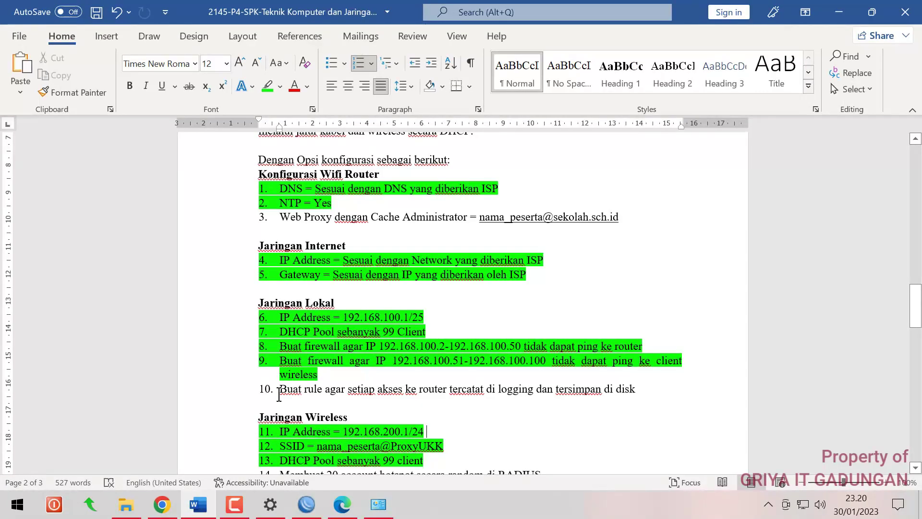
# Highlight exam item 10, the disk-logging task, in green in Word
pyautogui.moveTo(279, 391); pyautogui.dragTo(641, 390)
pyautogui.click(265, 87)
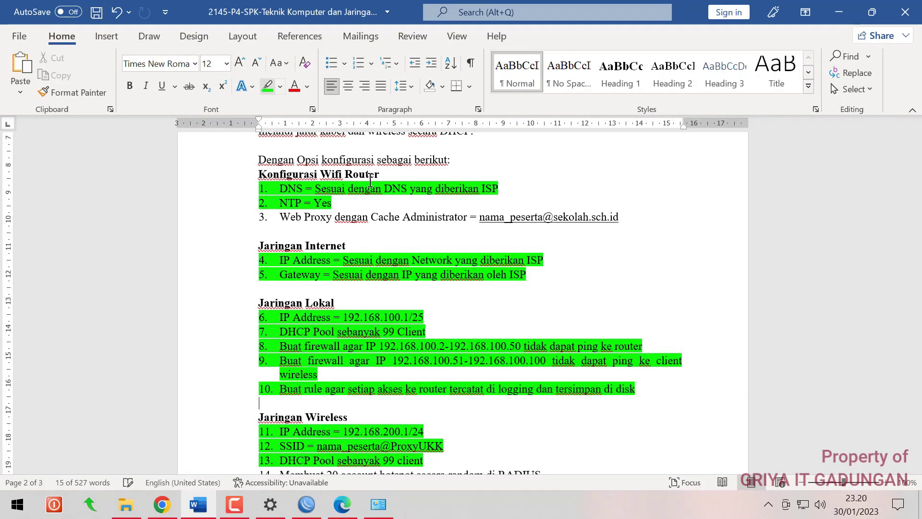
pyautogui.click(520, 300)
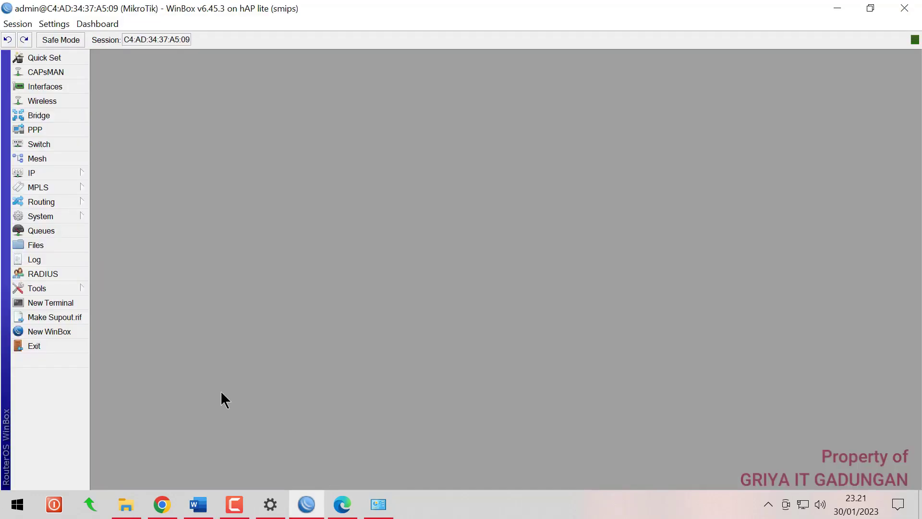
# Start Hotspot Setup on wlan1_hotspot, accepting 192.168.200.1/24, the pool, no SSL/SMTP, DNS 8.8.8.8 and 8.8.4.4
pyautogui.click(58, 169)
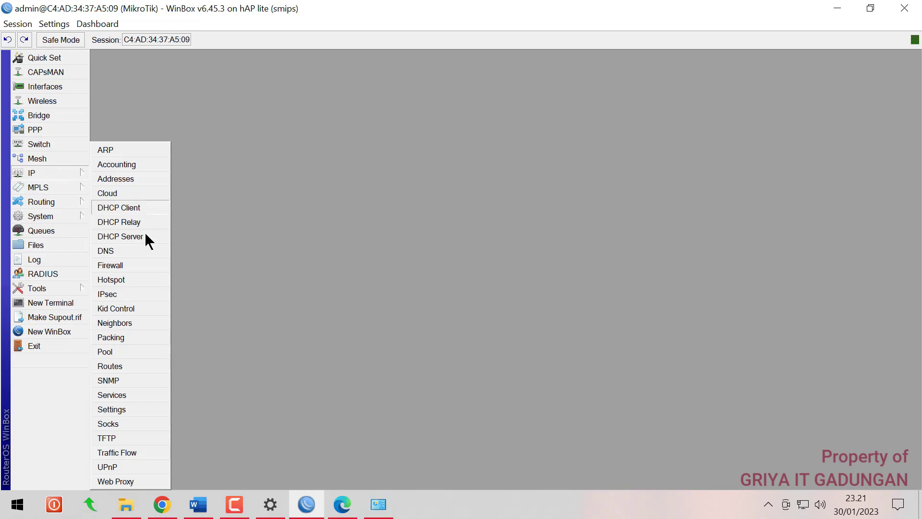
pyautogui.click(111, 279)
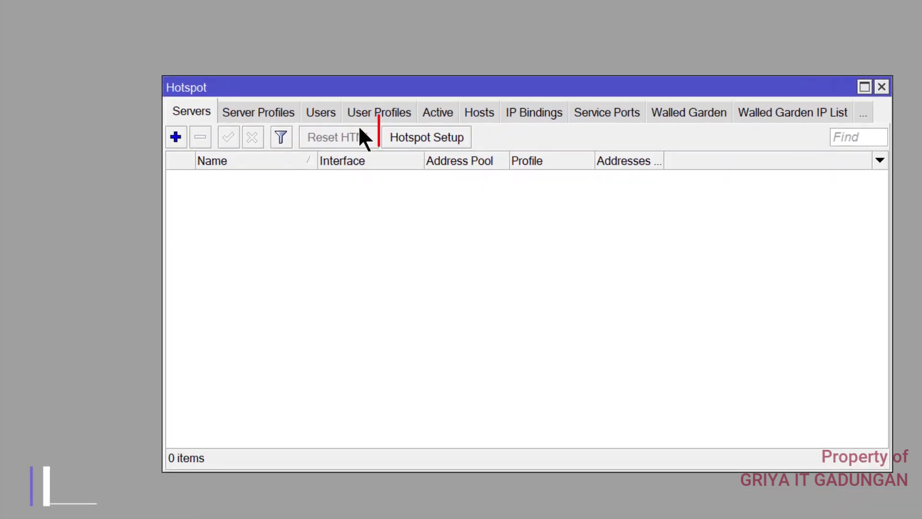
pyautogui.click(421, 144)
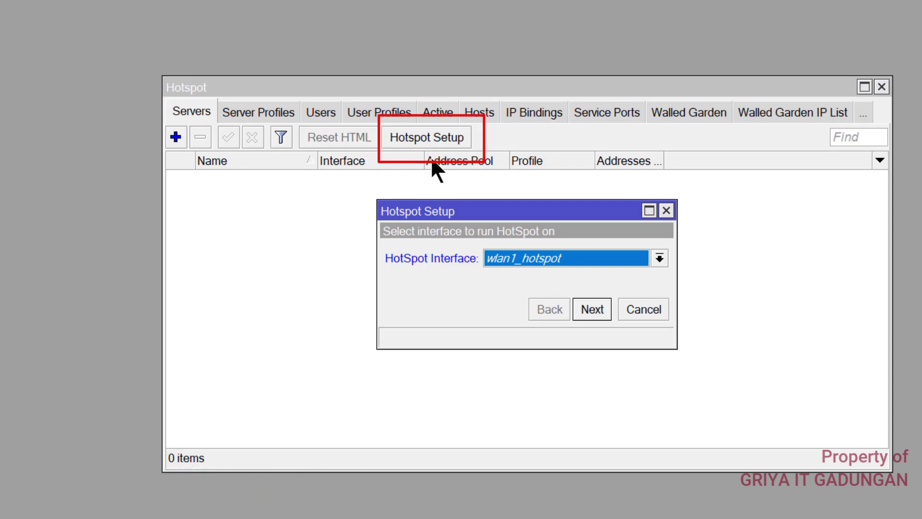
pyautogui.click(588, 309)
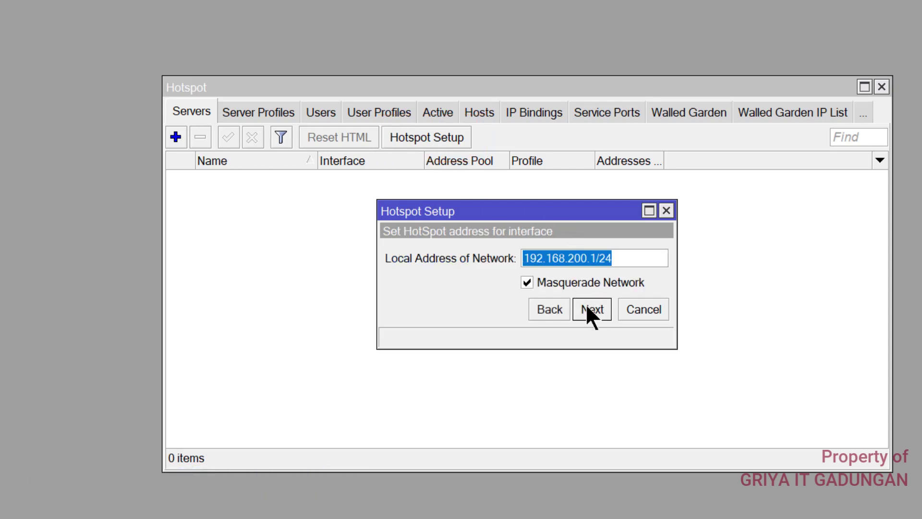
pyautogui.click(588, 308)
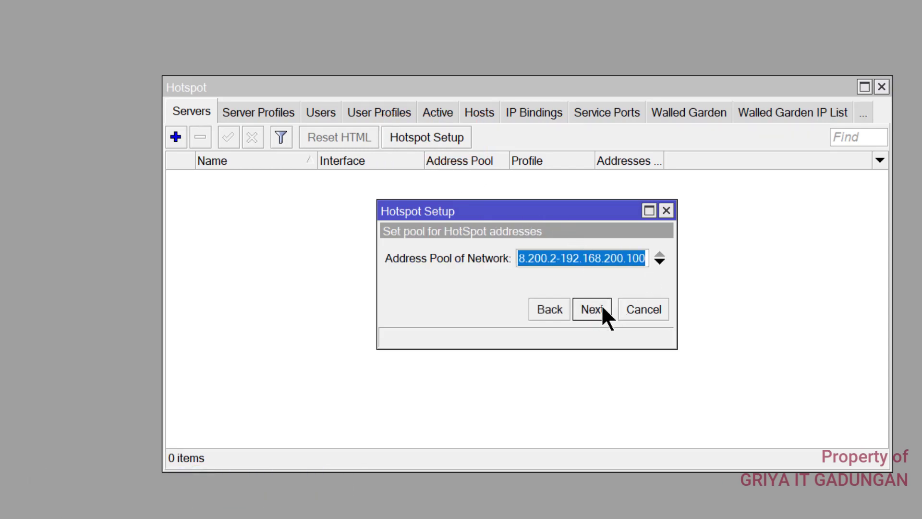
pyautogui.click(597, 307)
pyautogui.click(597, 306)
pyautogui.click(597, 306)
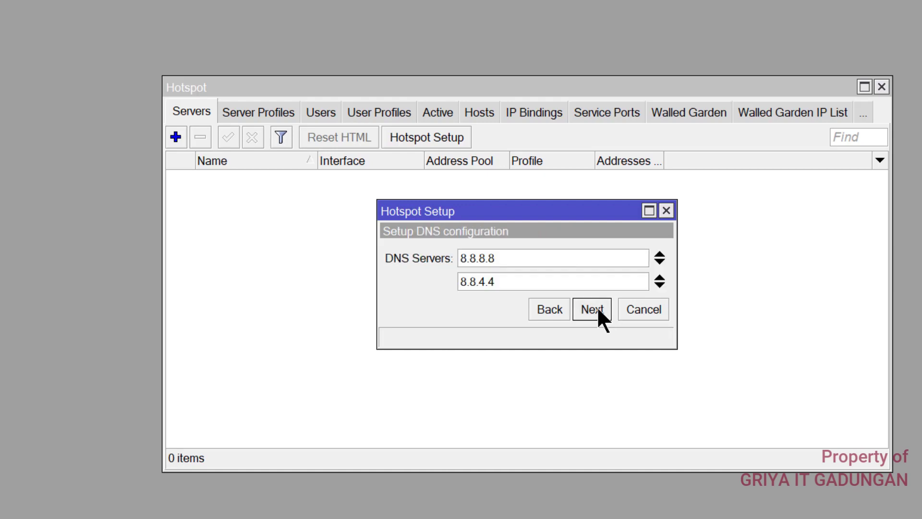
pyautogui.click(597, 306)
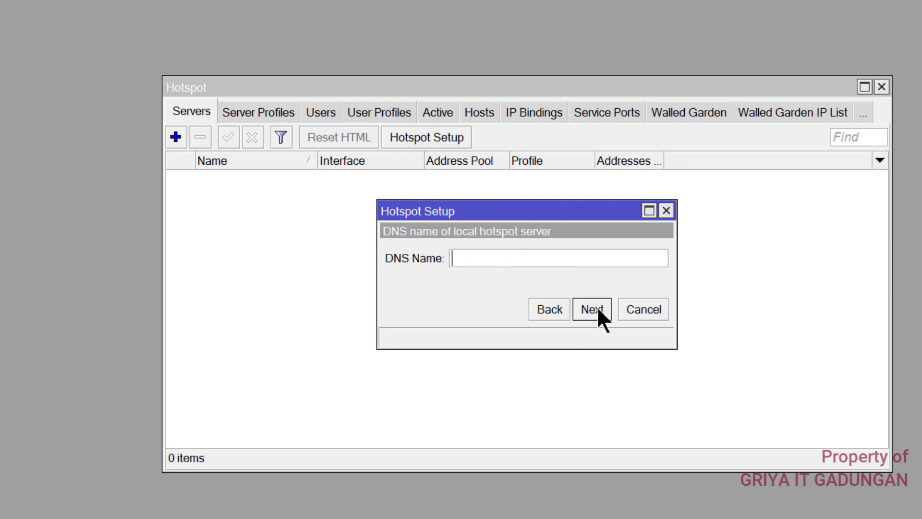
# Set DNS name dedykurniawan.net and give local user admin a password to finish the hotspot
pyautogui.write('dedykurni')
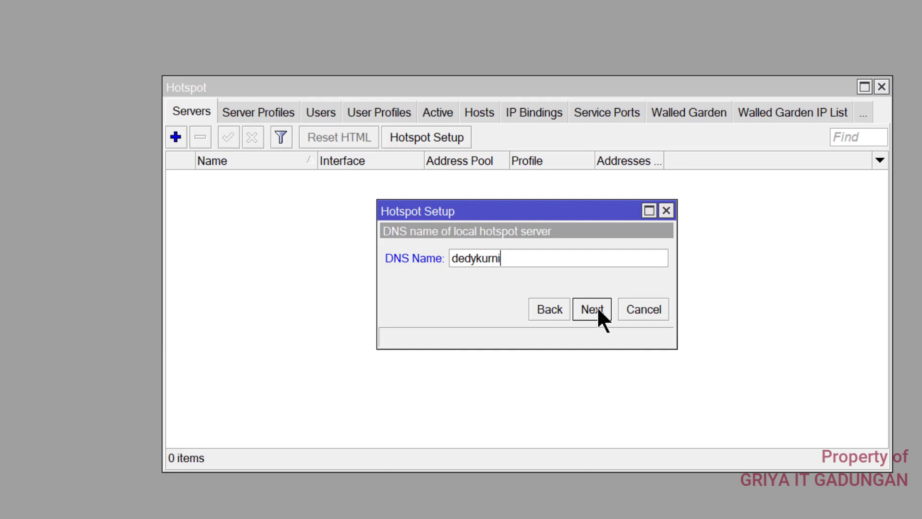
pyautogui.write('awan.net')
pyautogui.click(597, 306)
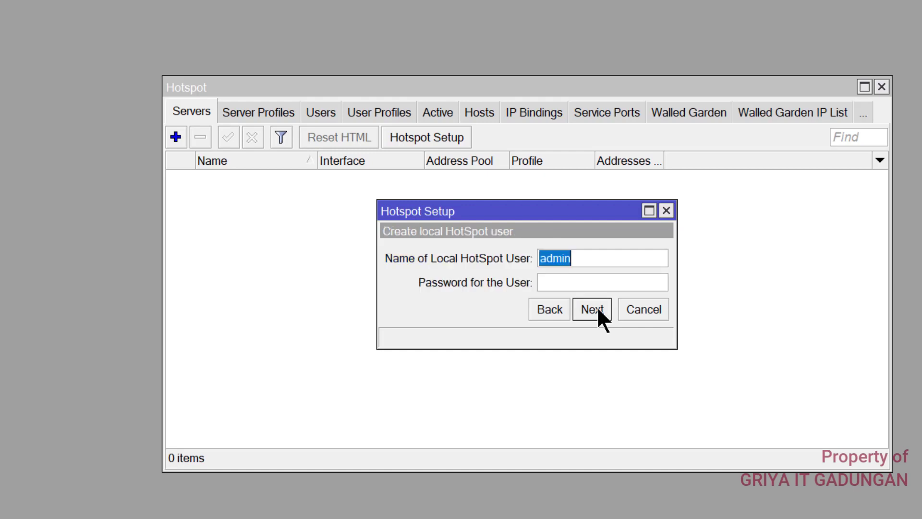
pyautogui.click(596, 283)
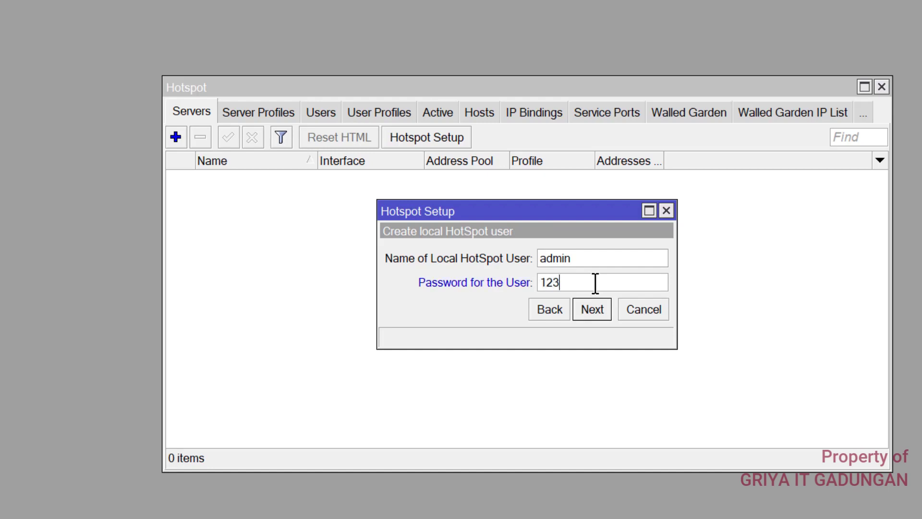
pyautogui.click(594, 307)
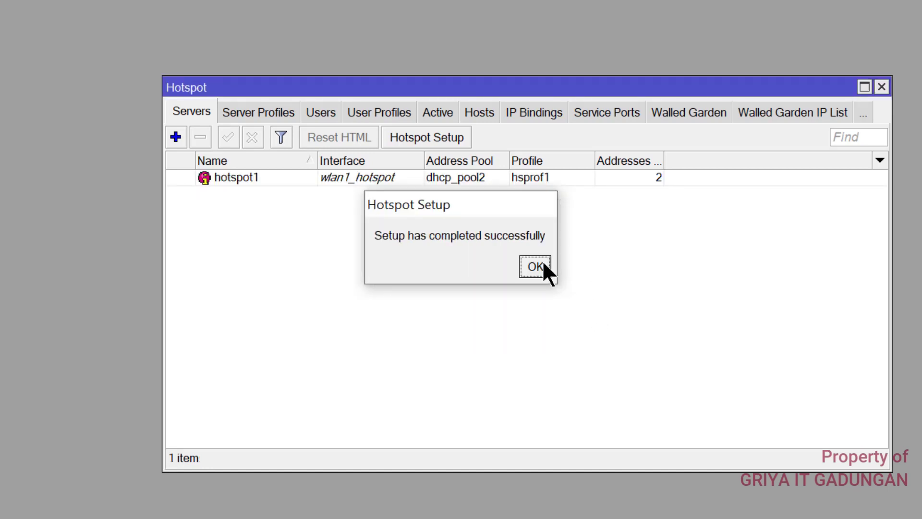
pyautogui.click(535, 267)
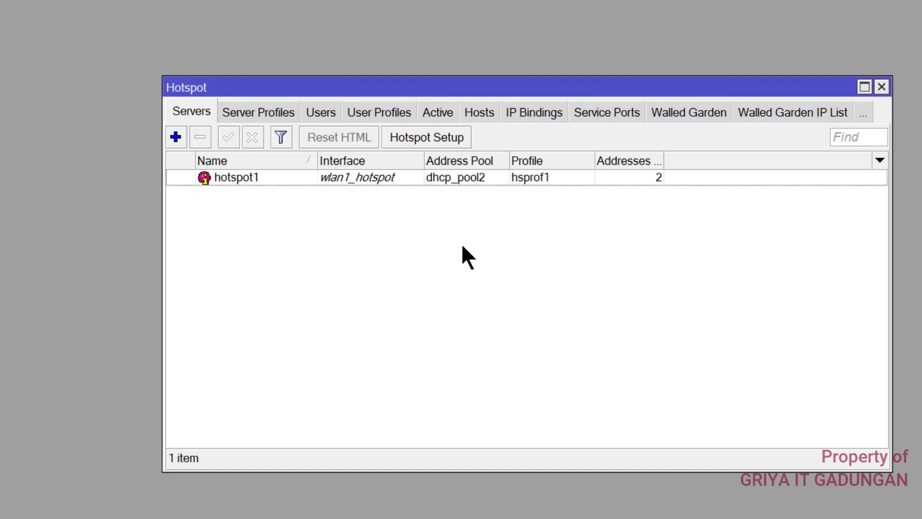
# Tick Use RADIUS in the hsprof1 server profile and show the User Profiles list
pyautogui.click(260, 113)
pyautogui.doubleClick(259, 194)
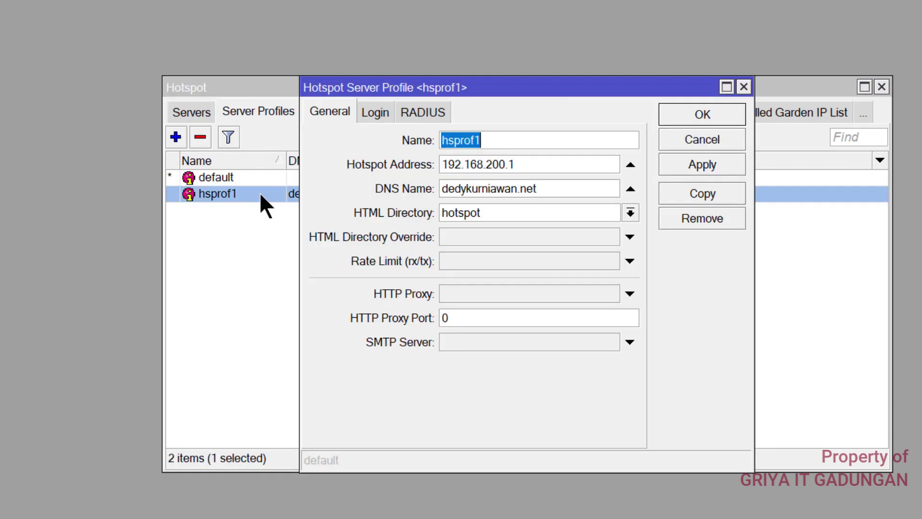
pyautogui.click(415, 113)
pyautogui.click(400, 141)
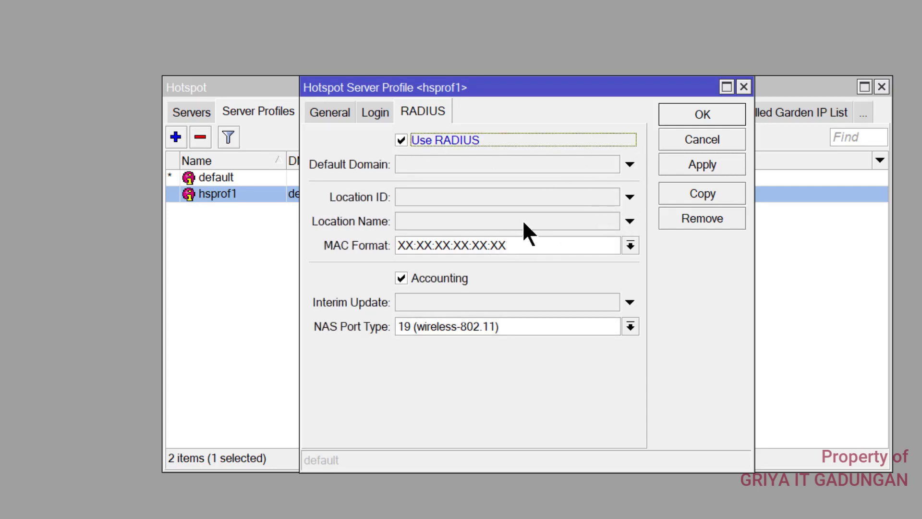
pyautogui.click(663, 123)
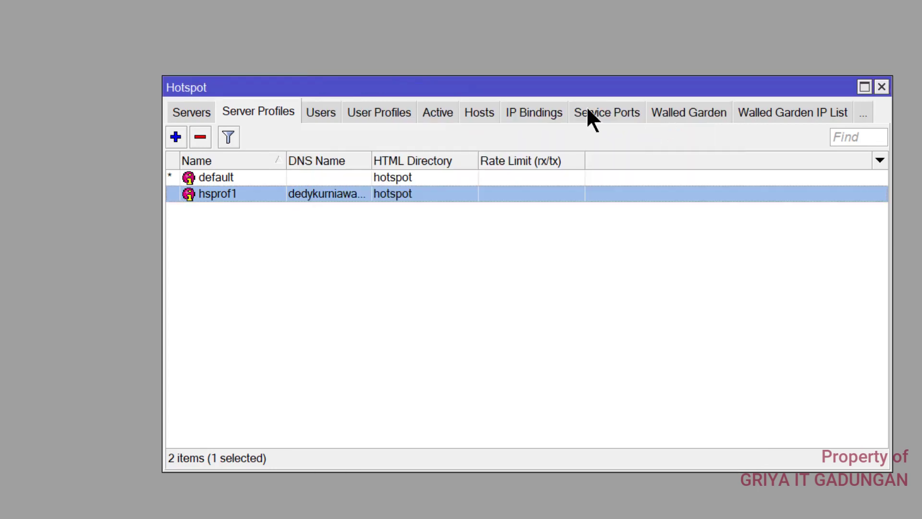
pyautogui.click(380, 114)
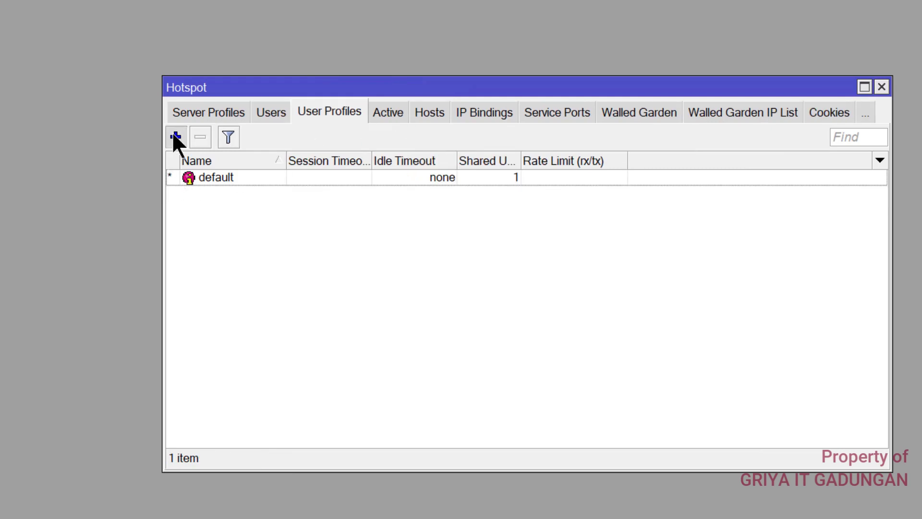
# Add user profile 'siswa' with Add MAC Cookie unticked
pyautogui.click(173, 136)
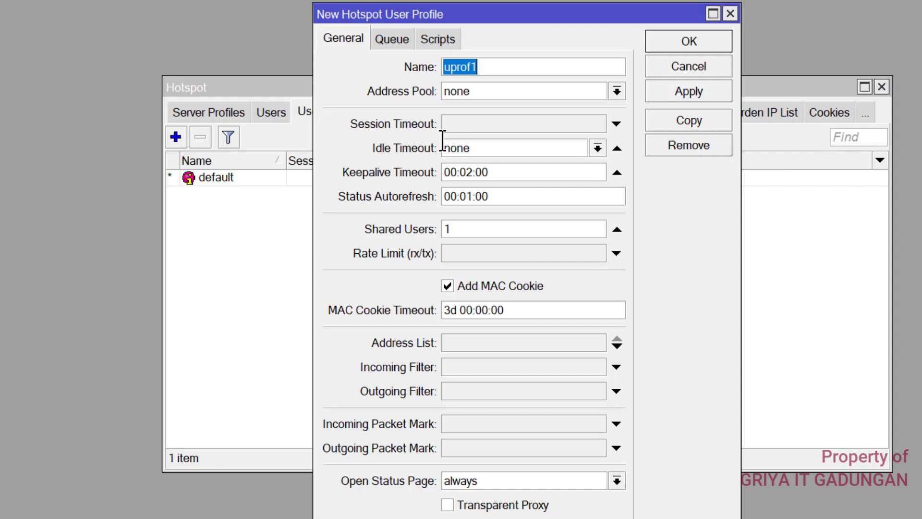
pyautogui.write('siswa')
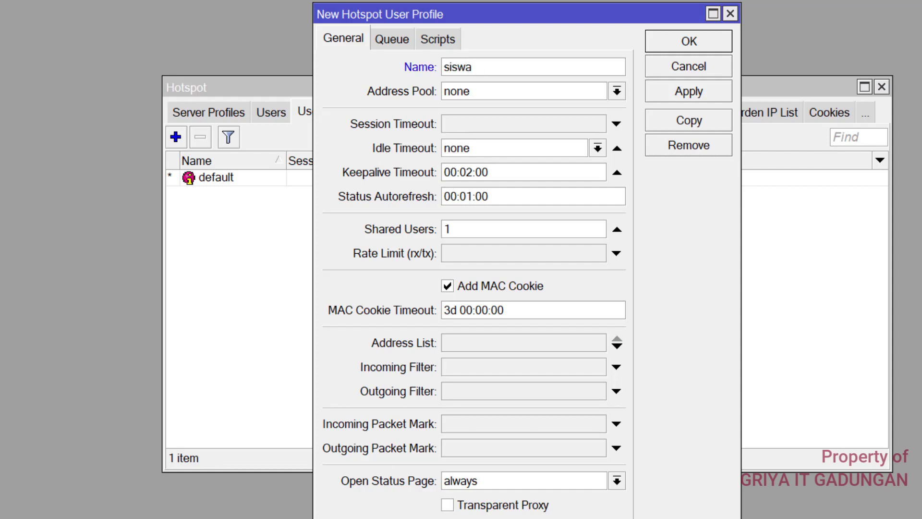
pyautogui.hotkey('ctrl', 'a')
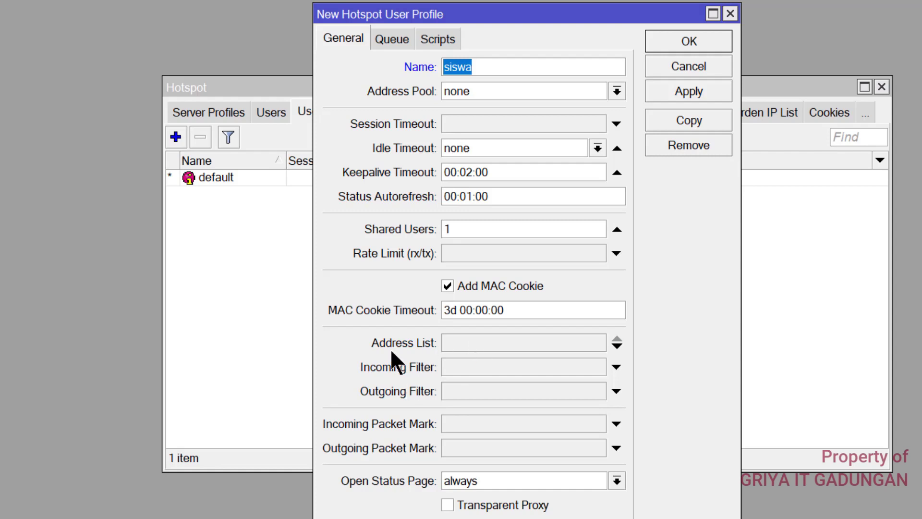
pyautogui.click(468, 284)
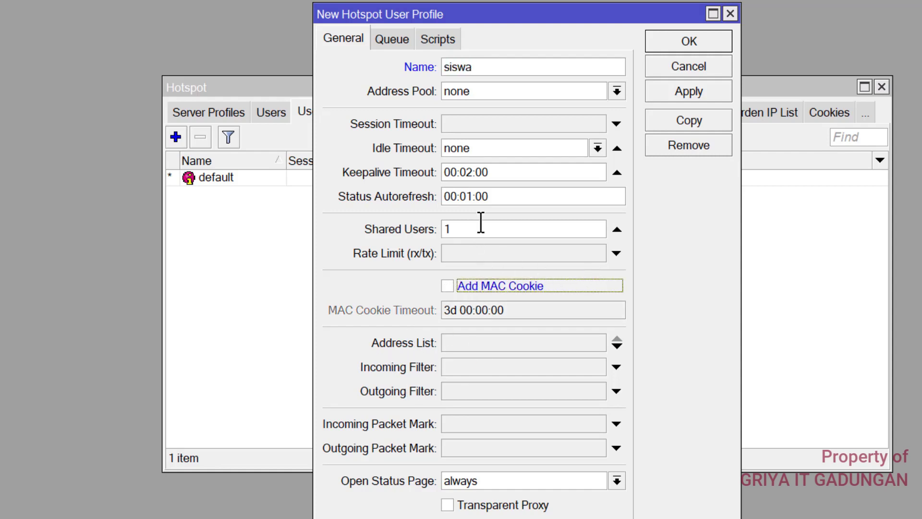
pyautogui.click(677, 46)
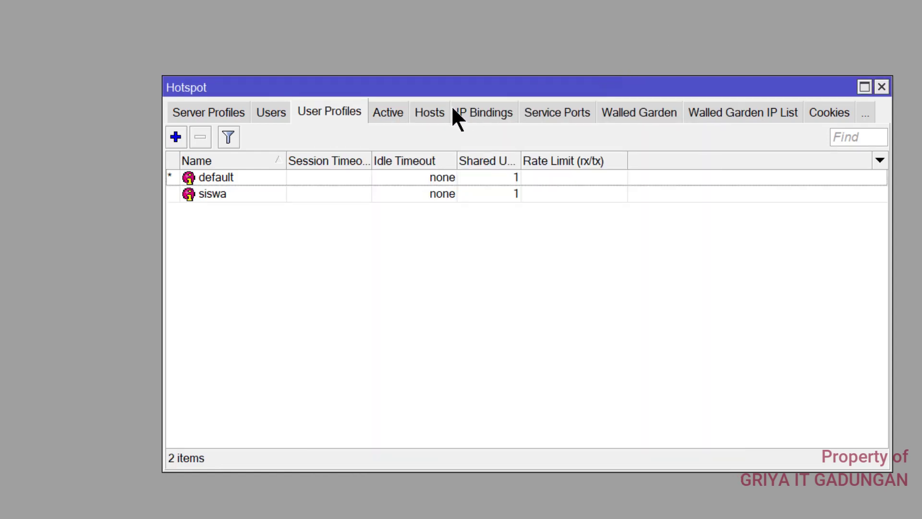
# Untick Cookie login in hsprof1 so only HTTP CHAP remains, then close the Hotspot window
pyautogui.click(231, 112)
pyautogui.doubleClick(243, 194)
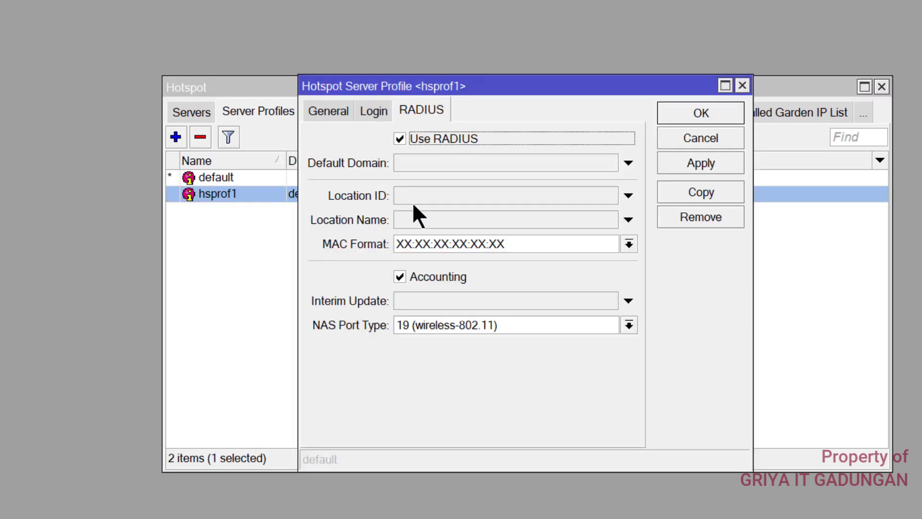
pyautogui.click(374, 111)
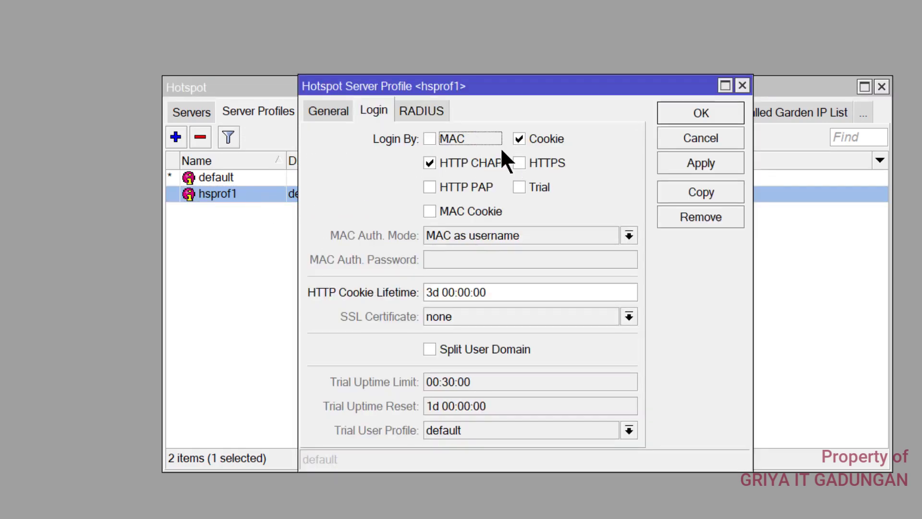
pyautogui.click(518, 138)
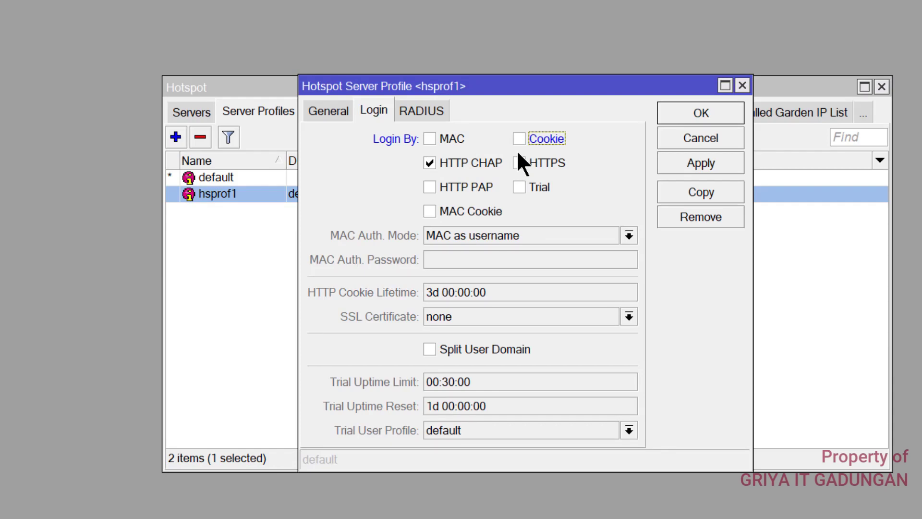
pyautogui.click(692, 115)
pyautogui.click(882, 87)
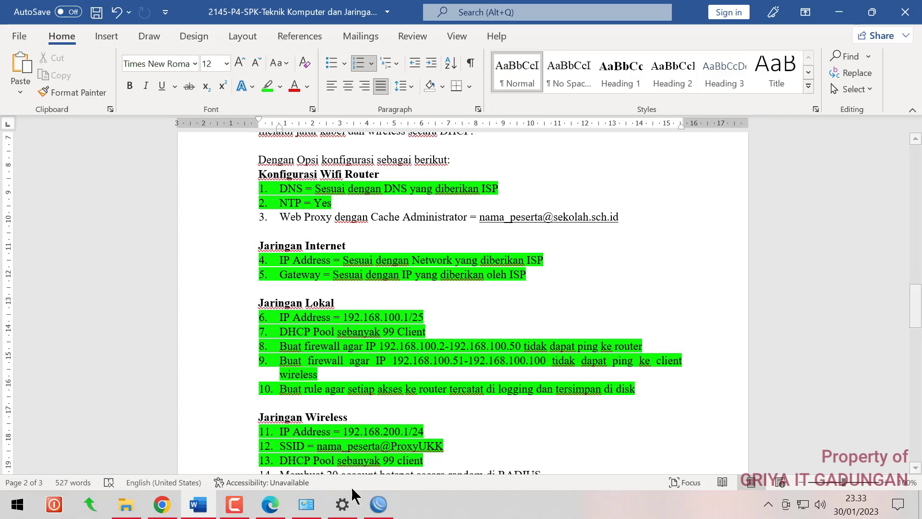
# Open IP > Web Proxy settings and enable the web proxy
pyautogui.click(378, 504)
pyautogui.click(53, 171)
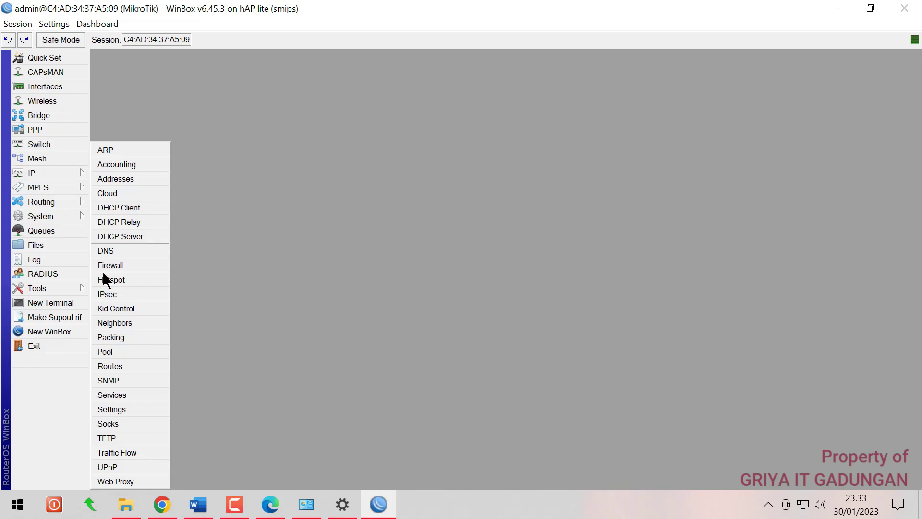
pyautogui.click(128, 482)
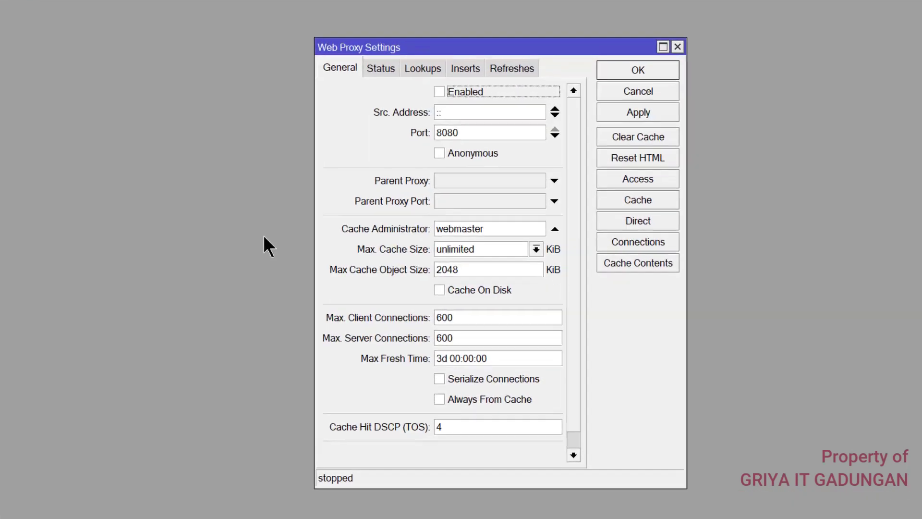
pyautogui.click(426, 68)
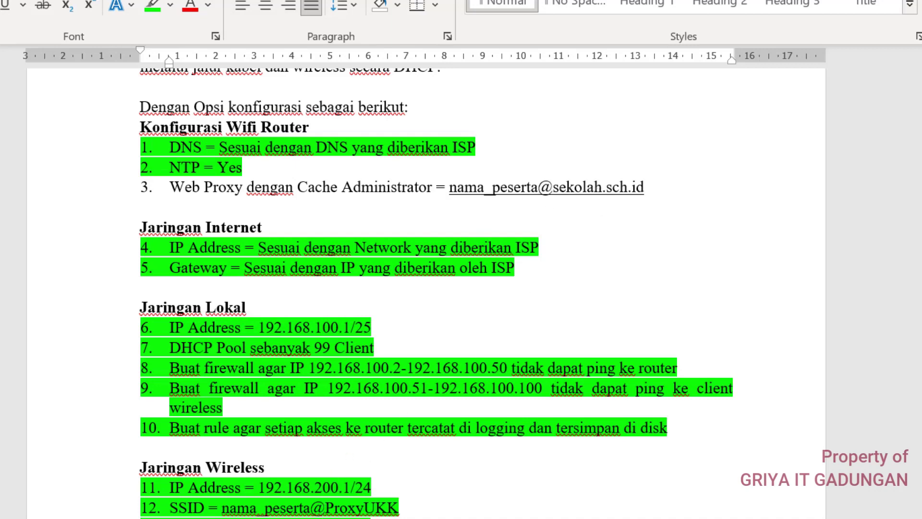
pyautogui.moveTo(308, 516)
pyautogui.click(308, 485)
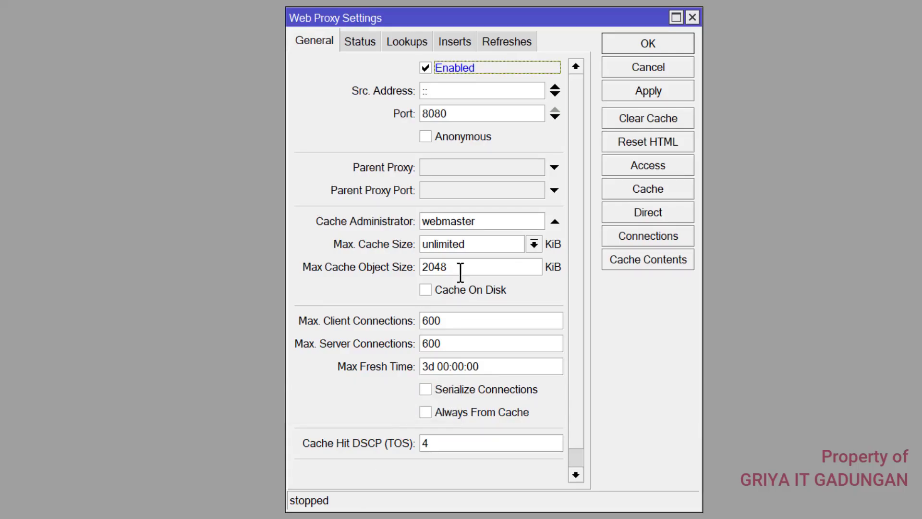
# Enter the cache administrator e-mail, cache on disk, apply, and start a new proxy access rule
pyautogui.doubleClick(442, 218)
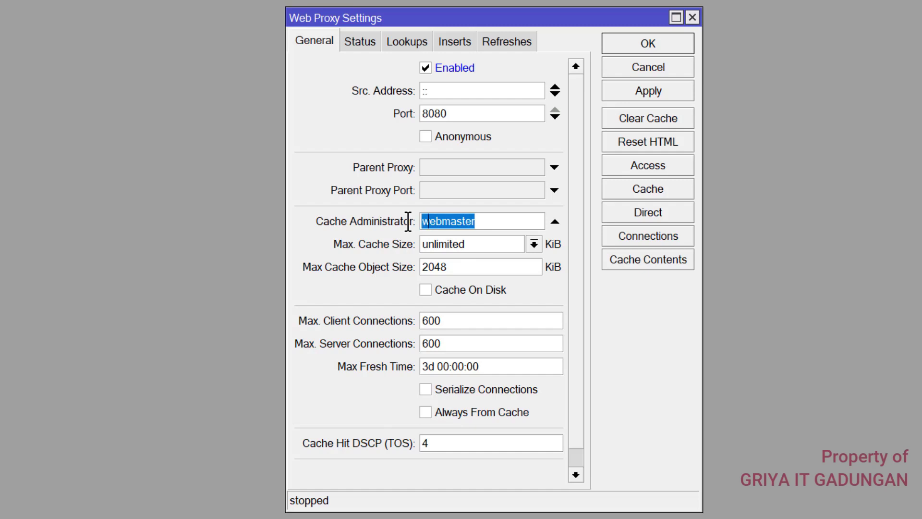
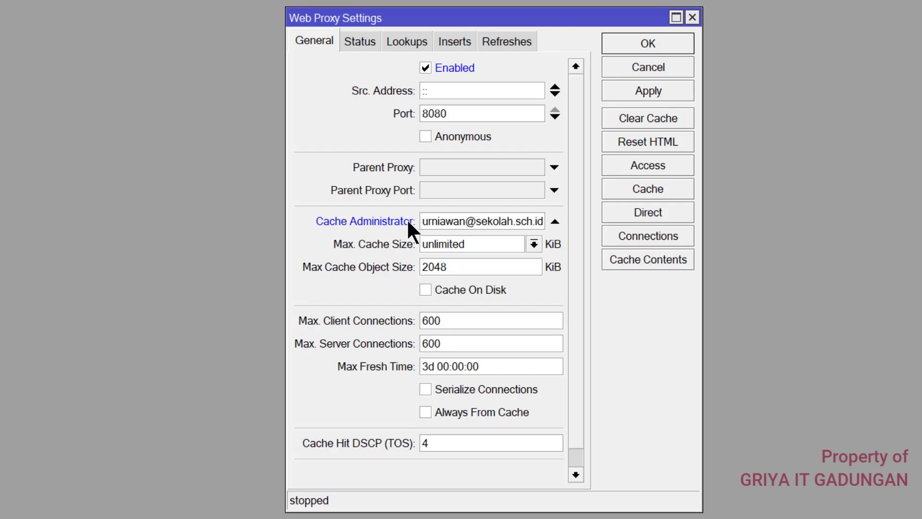
pyautogui.click(443, 290)
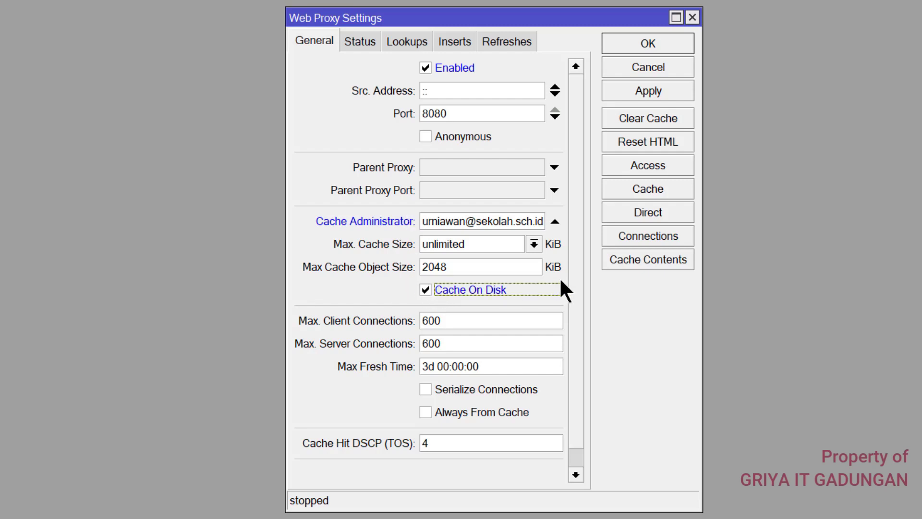
pyautogui.click(638, 92)
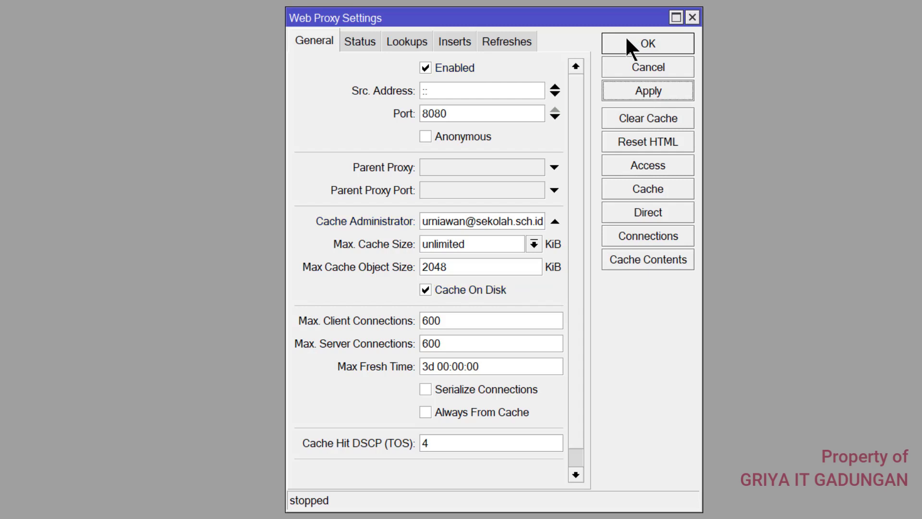
pyautogui.click(651, 165)
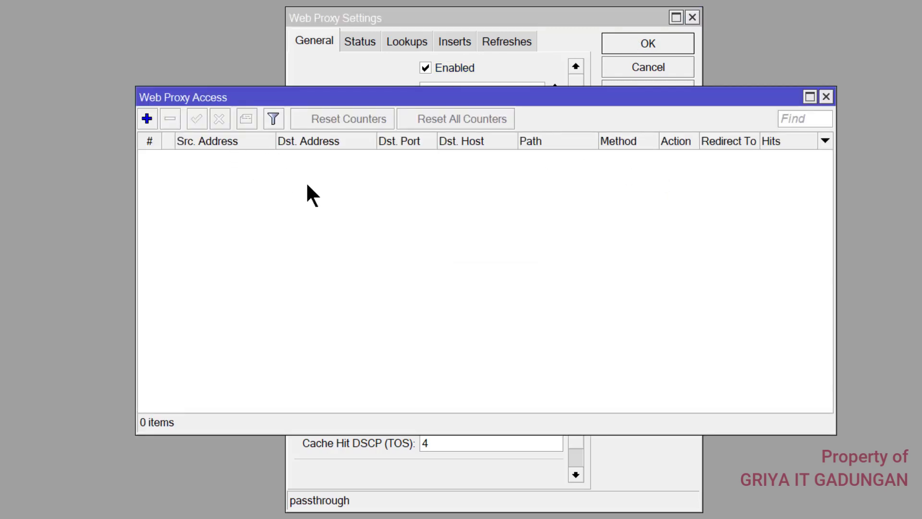
pyautogui.click(146, 119)
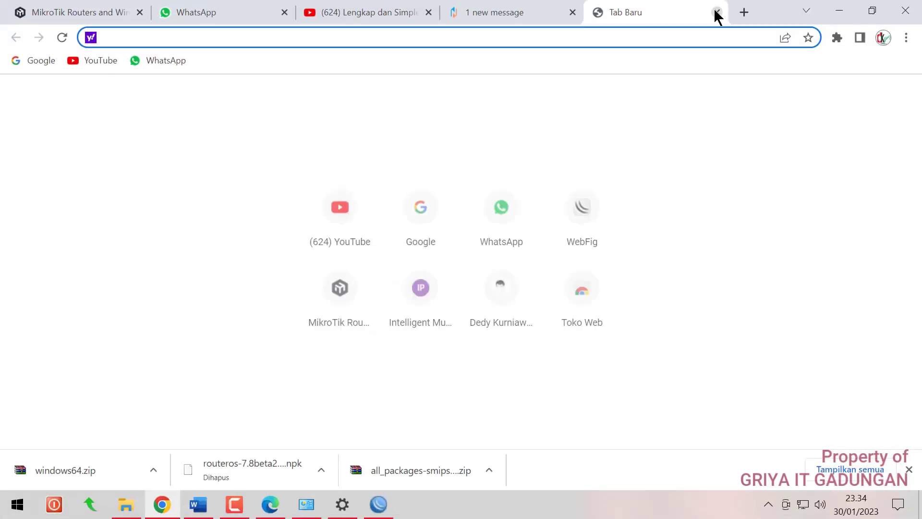
pyautogui.write('www.')
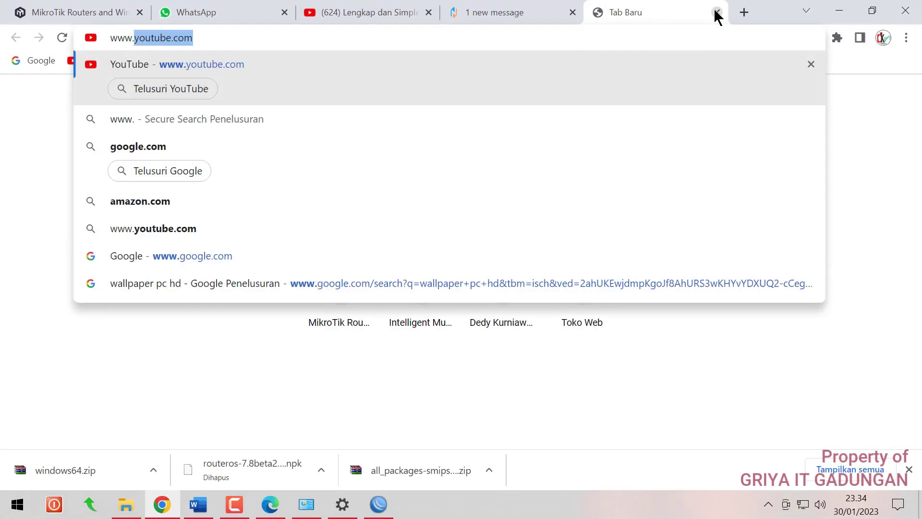
pyautogui.write('linux')
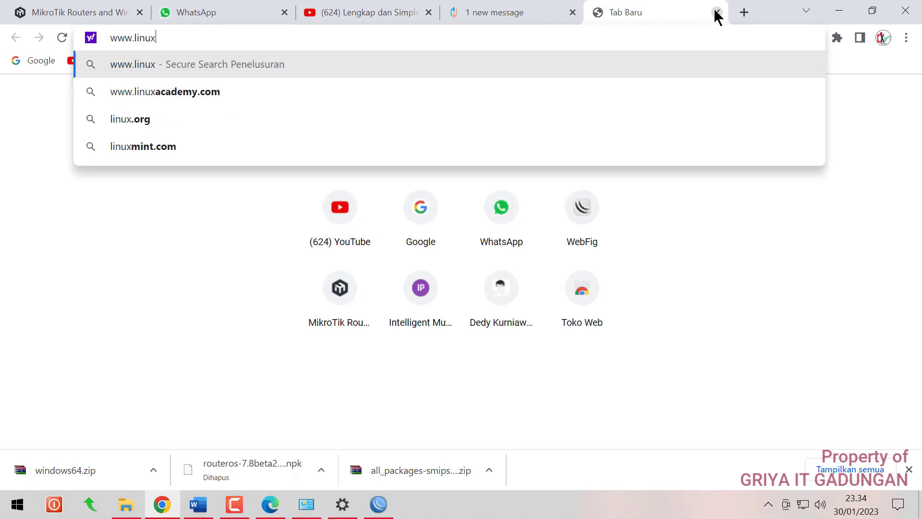
pyautogui.write('.org')
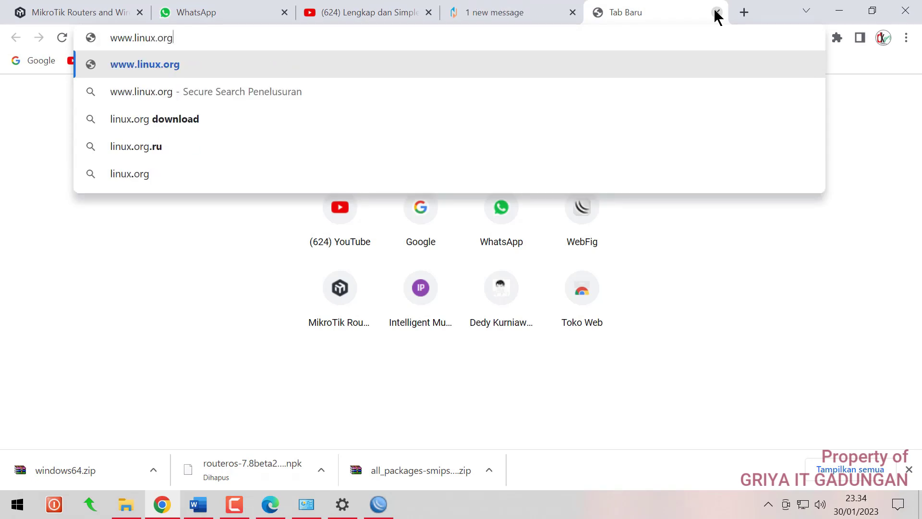
pyautogui.press('Return')
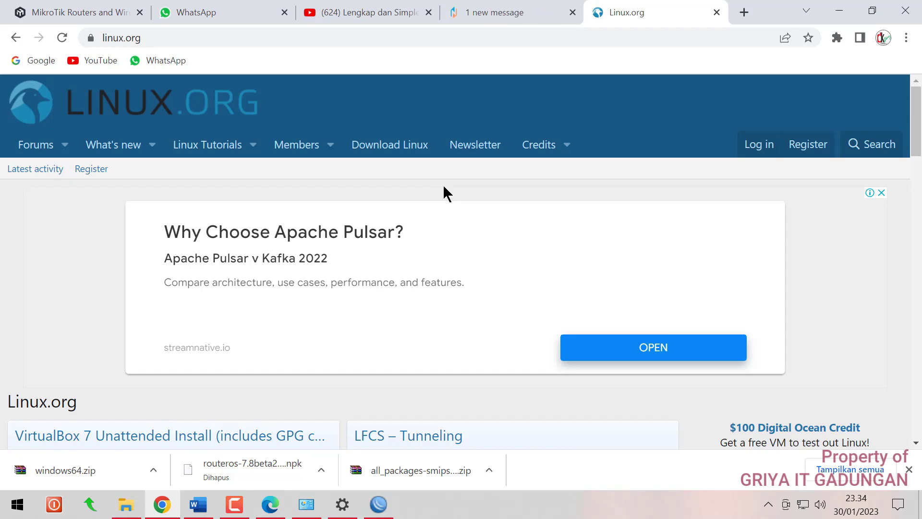
pyautogui.hotkey('alt', 'Tab')
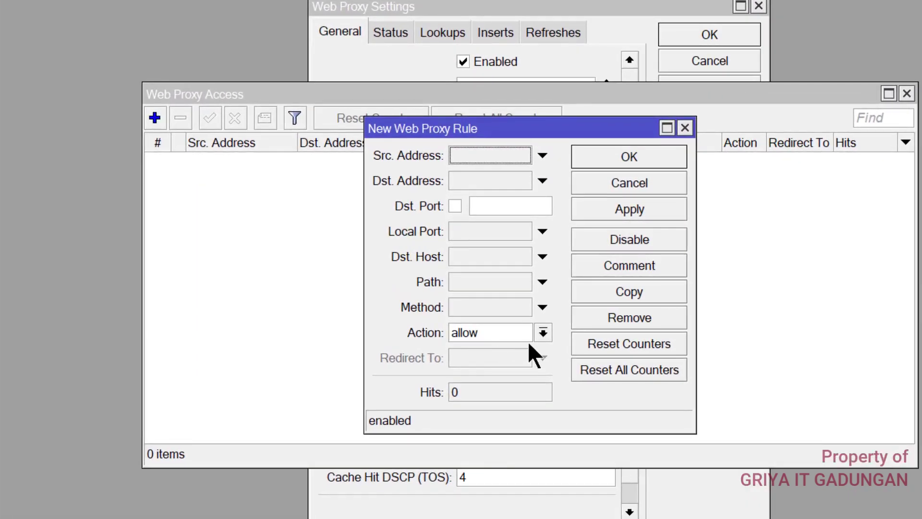
pyautogui.click(491, 207)
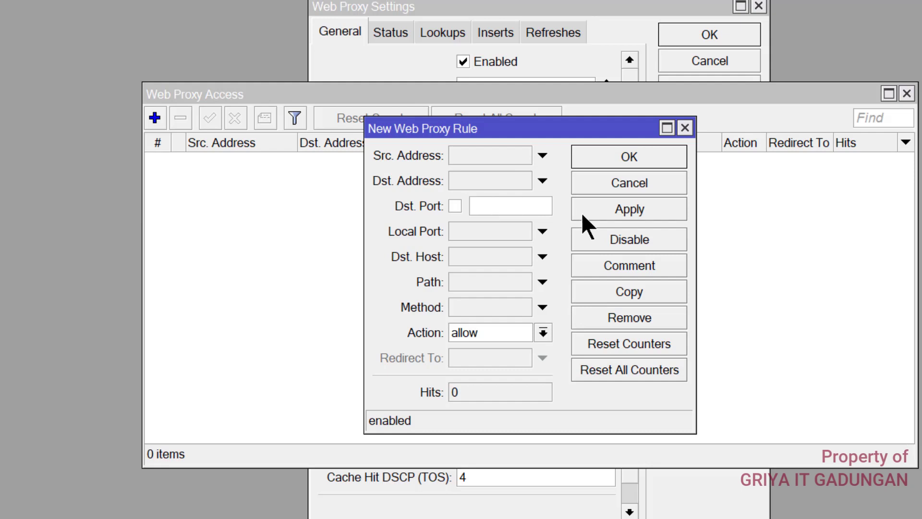
pyautogui.write('80')
pyautogui.click(491, 257)
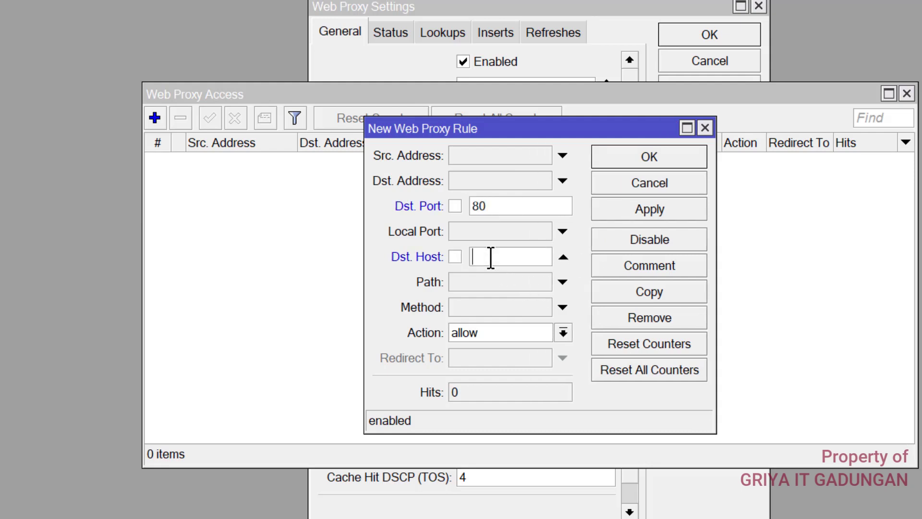
pyautogui.write('www.linux.org')
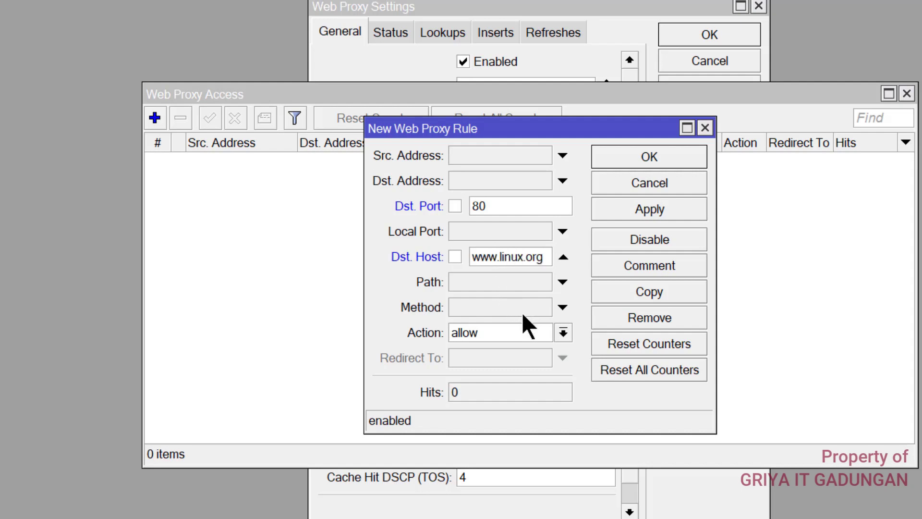
pyautogui.click(563, 332)
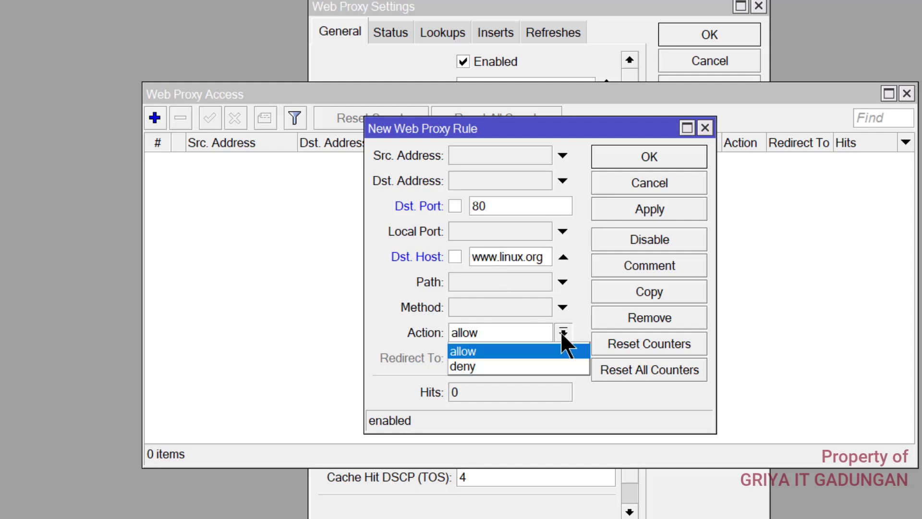
pyautogui.click(485, 365)
pyautogui.click(617, 208)
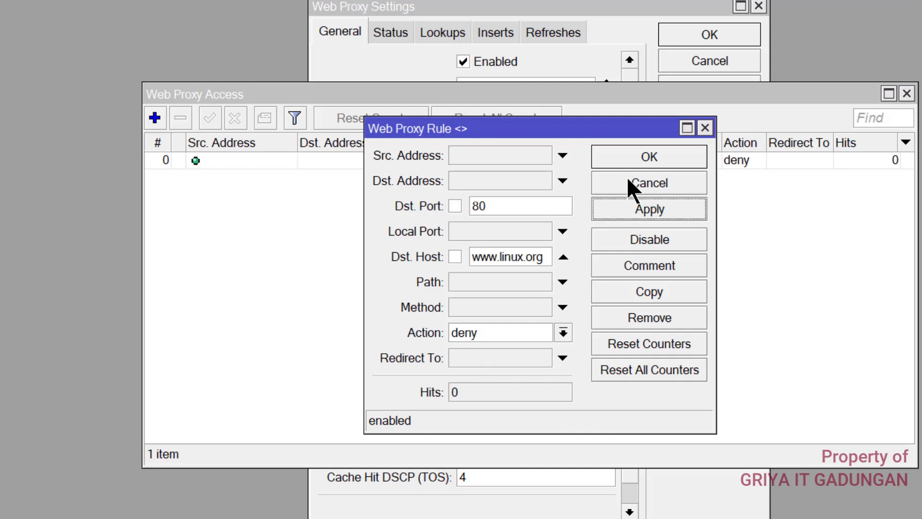
pyautogui.click(643, 156)
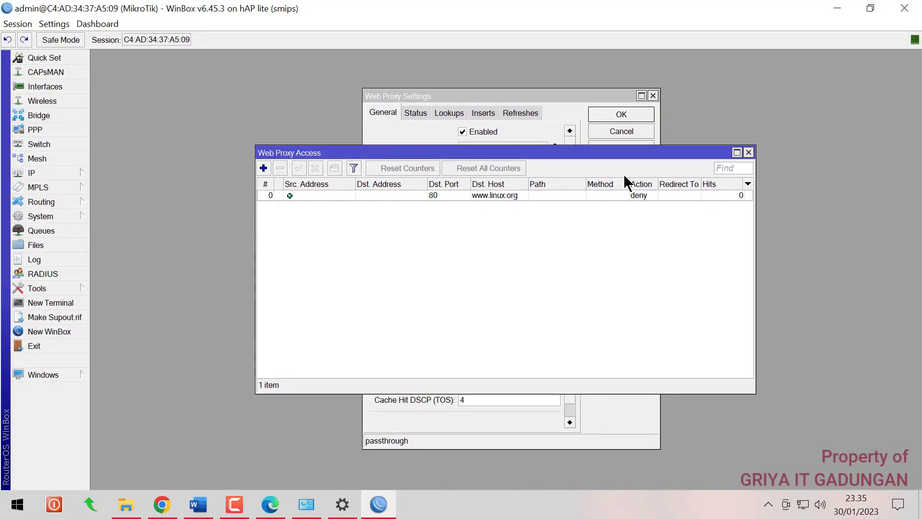
pyautogui.click(278, 505)
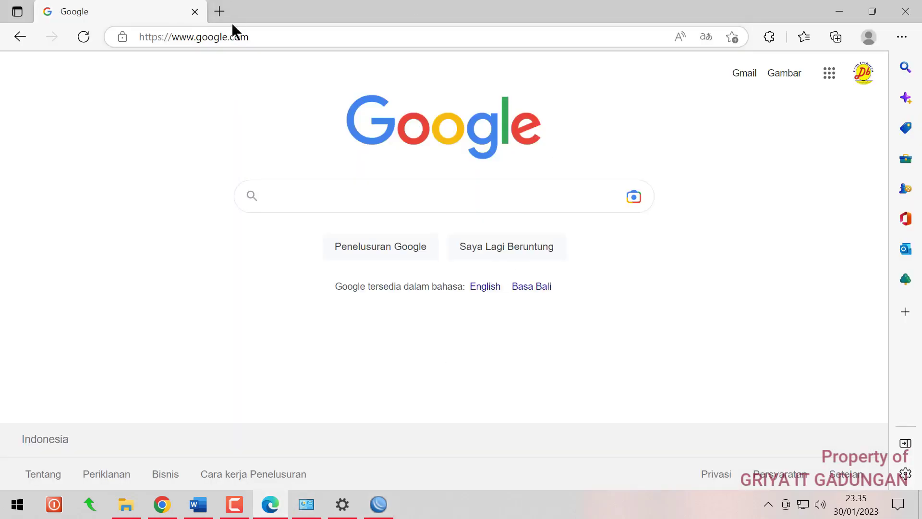
pyautogui.click(218, 12)
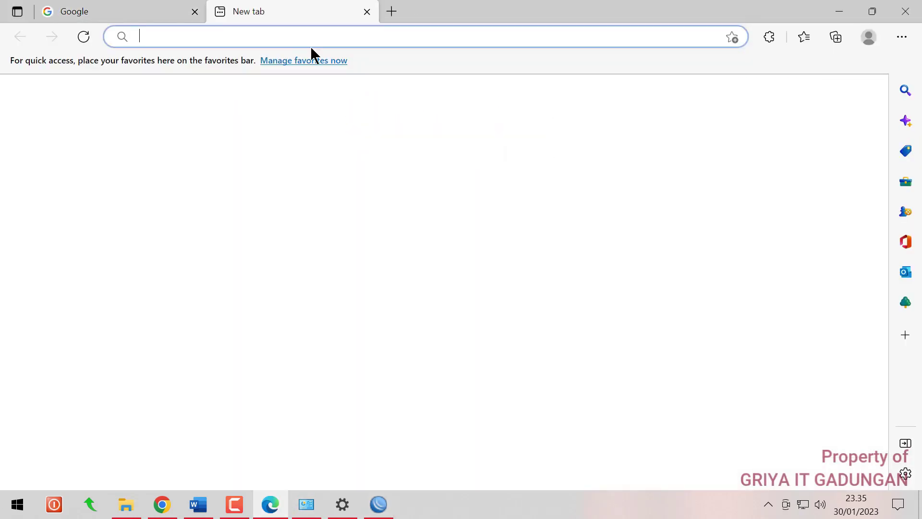
pyautogui.write('www')
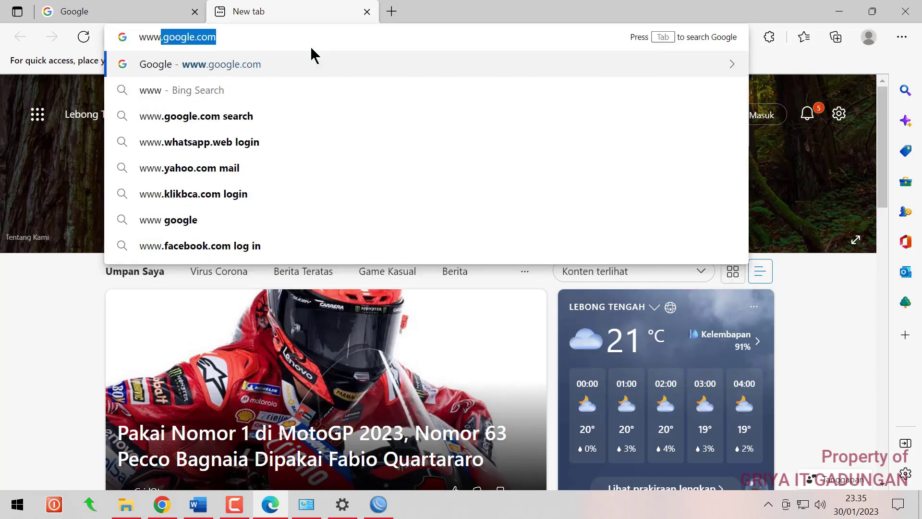
pyautogui.write('.linur.')
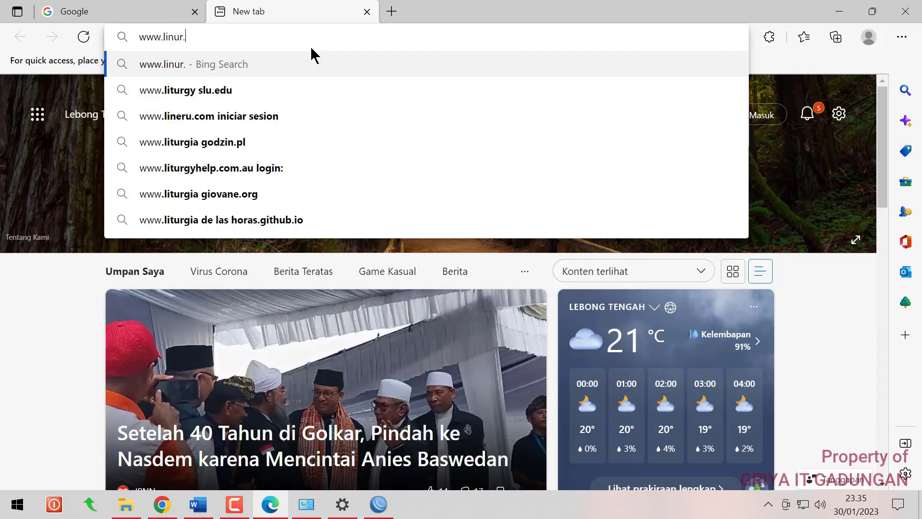
pyautogui.write('org')
pyautogui.press('Return')
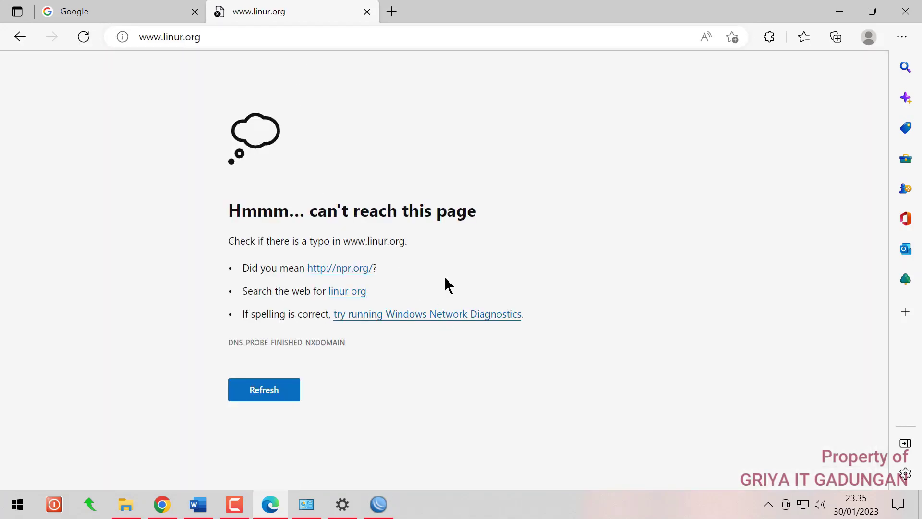
pyautogui.click(378, 504)
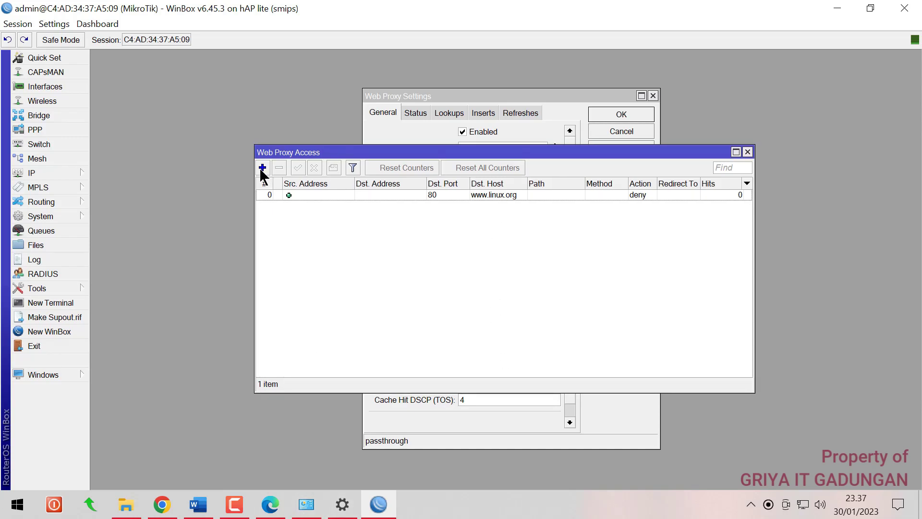
# Add proxy rule 1 with Dst. Port 80, Path *mp3* and action deny
pyautogui.click(262, 168)
pyautogui.click(493, 226)
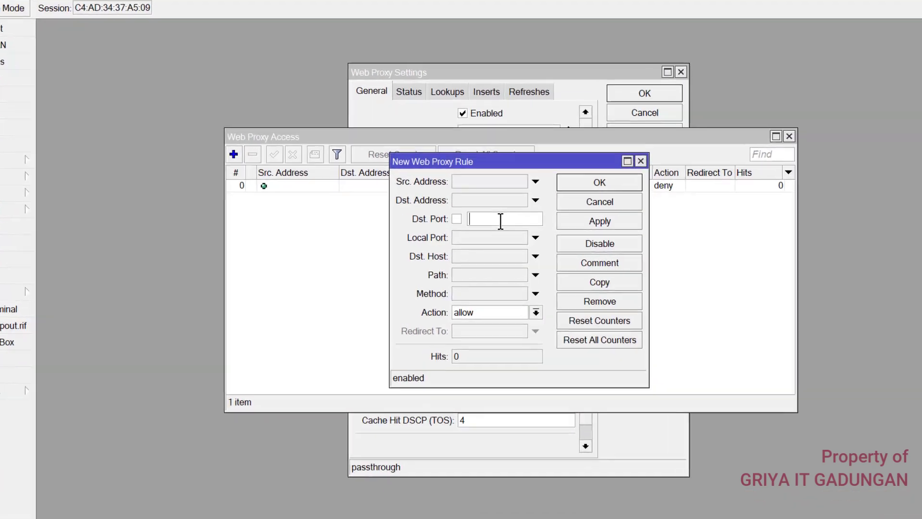
pyautogui.write('80')
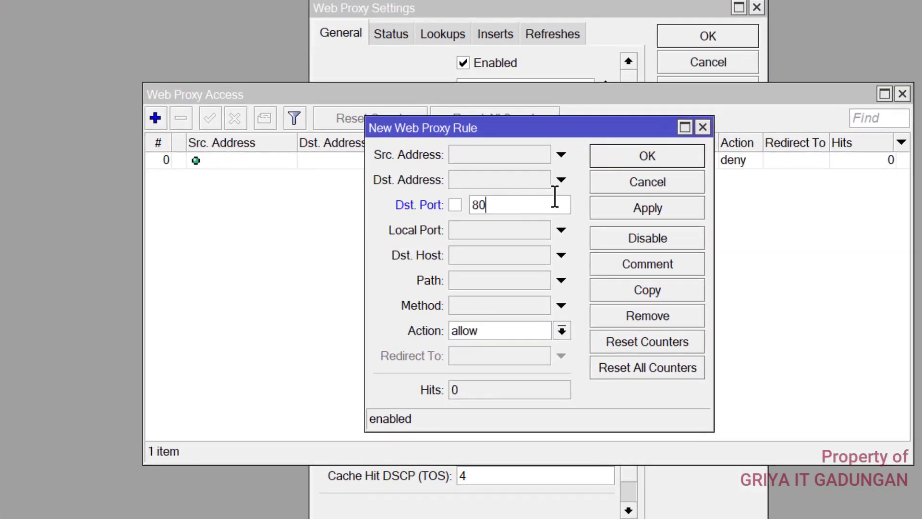
pyautogui.click(493, 277)
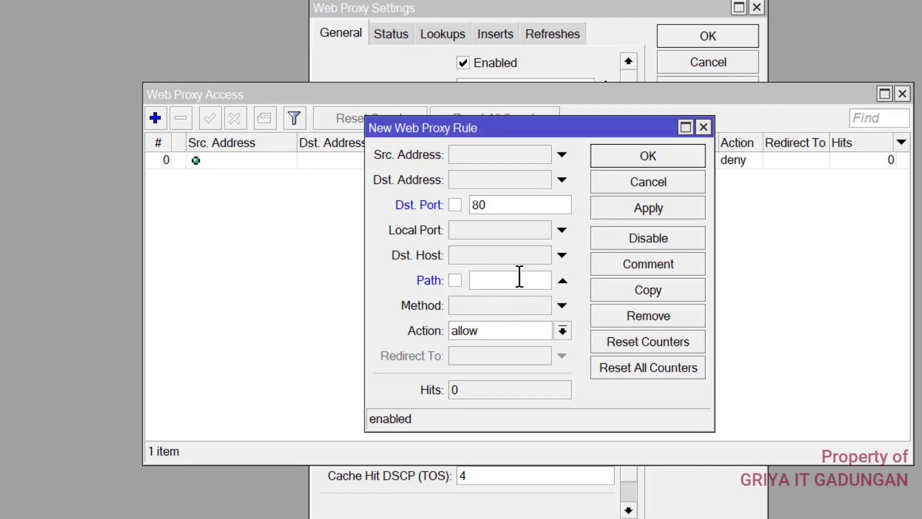
pyautogui.write('*mp3.')
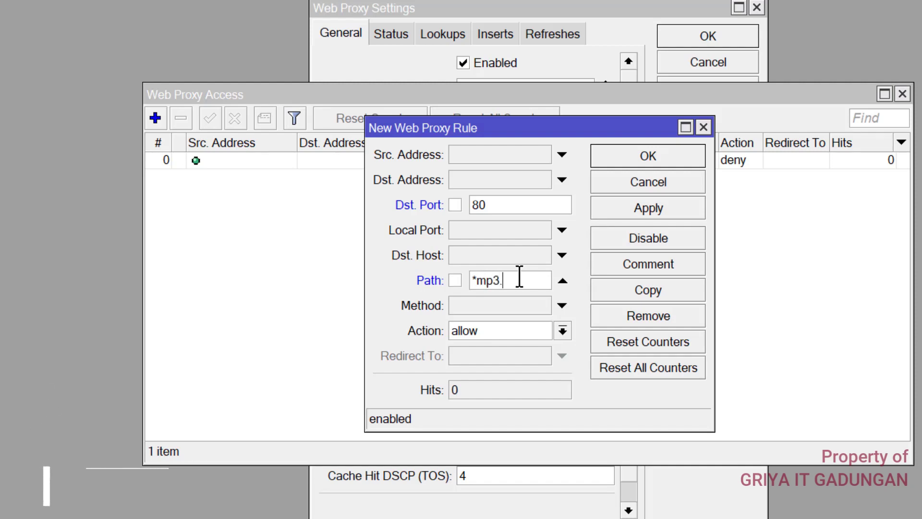
pyautogui.press('BackSpace')
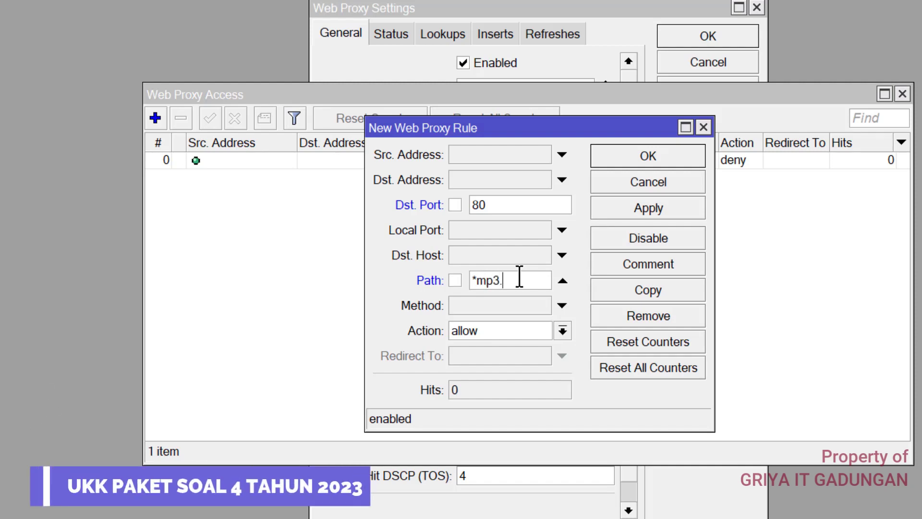
pyautogui.write('*')
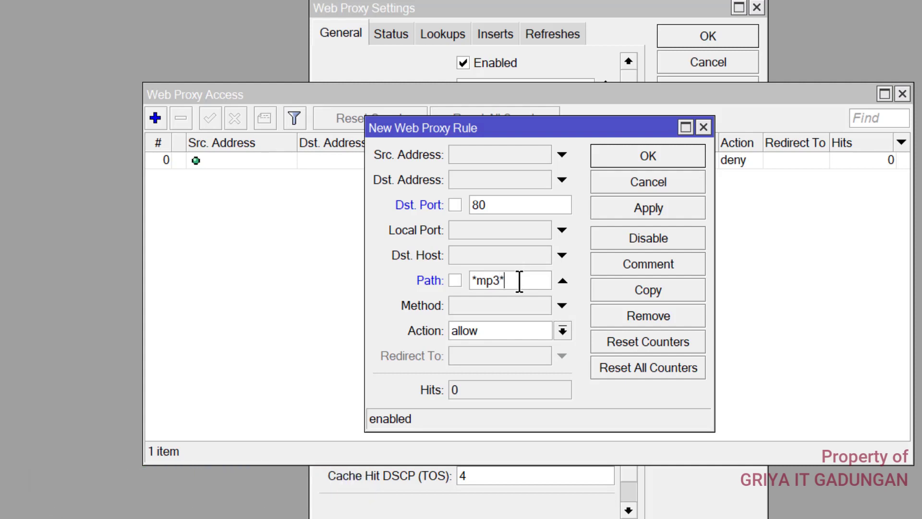
pyautogui.click(562, 331)
pyautogui.click(463, 365)
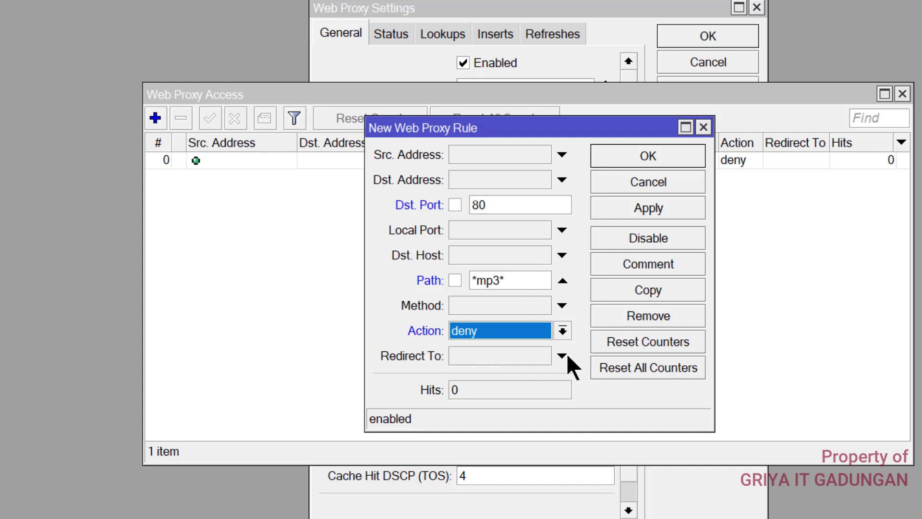
pyautogui.click(682, 201)
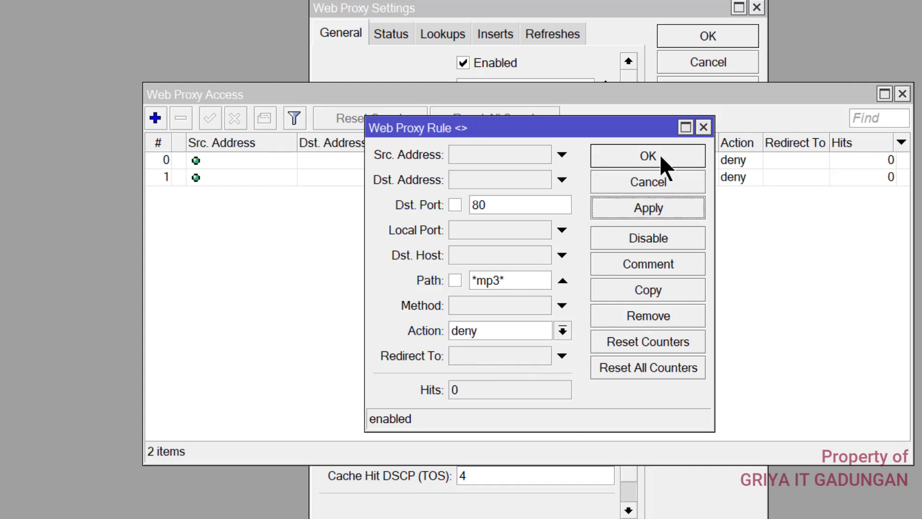
pyautogui.click(658, 156)
# Add a third proxy rule denying Path *mkv* on port 80, then close the Web Proxy Access list
pyautogui.click(153, 116)
pyautogui.click(511, 205)
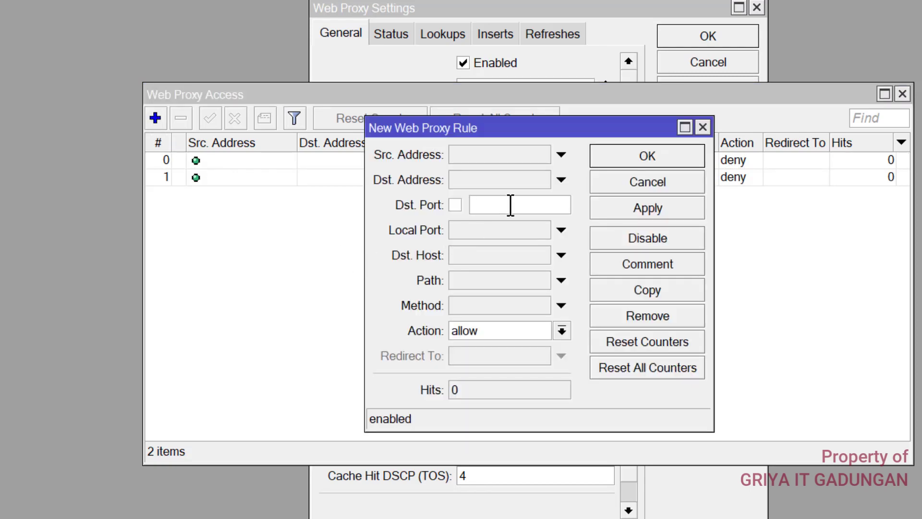
pyautogui.write('80')
pyautogui.click(501, 280)
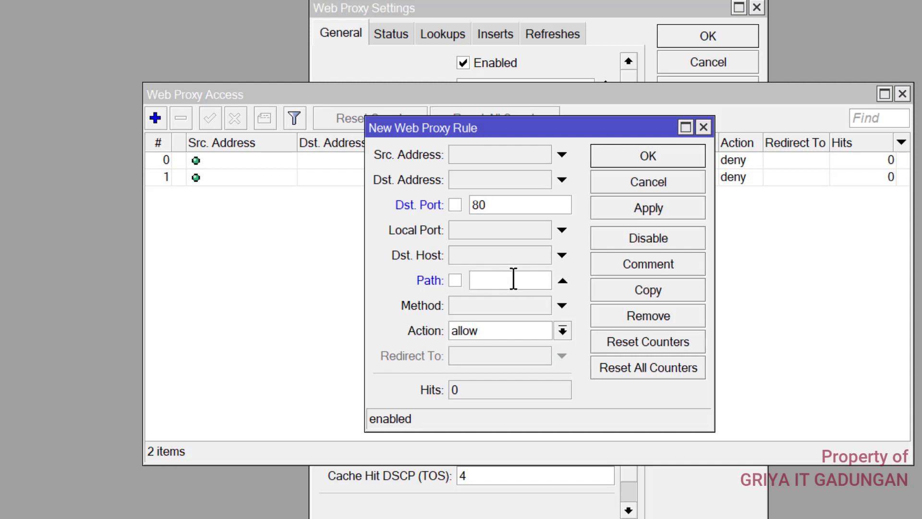
pyautogui.write('*mkv*')
pyautogui.click(562, 331)
pyautogui.click(486, 364)
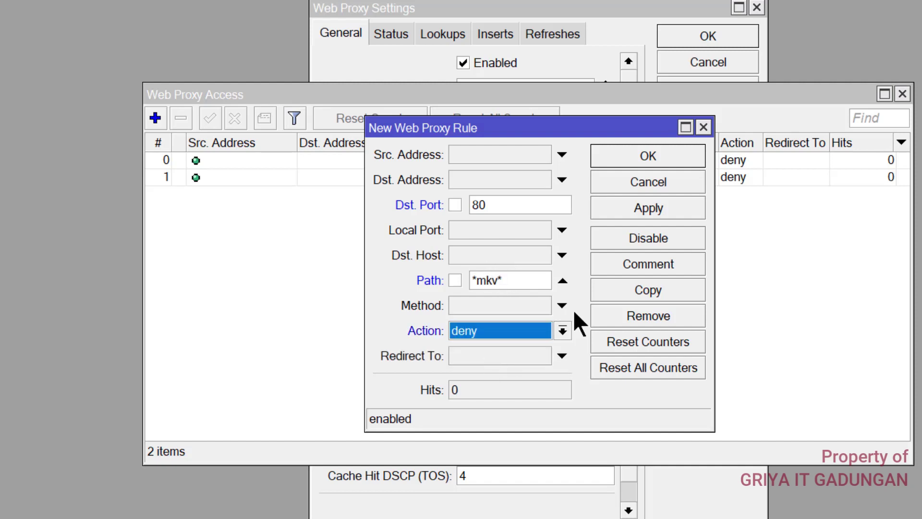
pyautogui.click(647, 154)
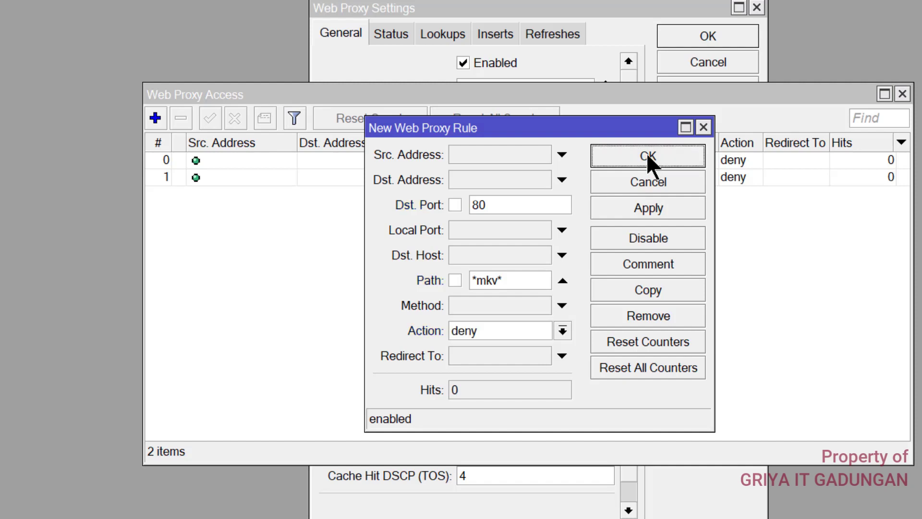
pyautogui.click(903, 94)
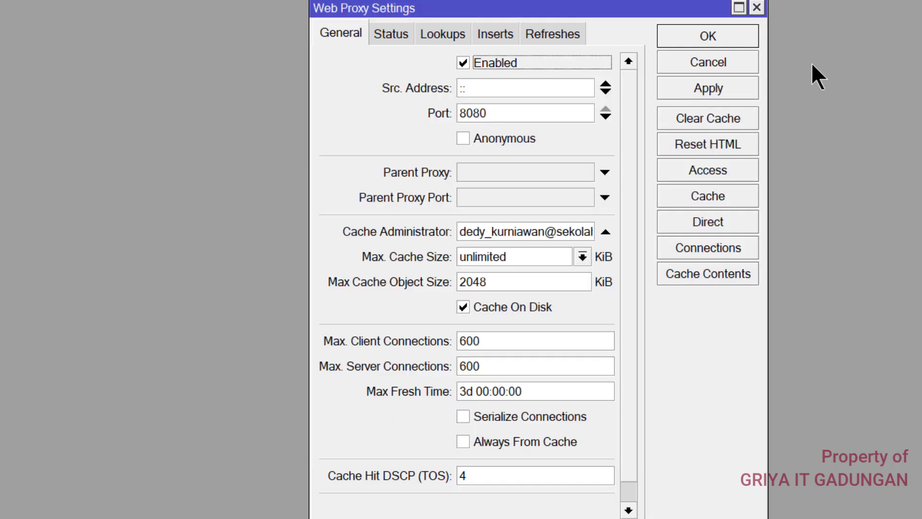
# Apply and close the Web Proxy settings, then start a new firewall NAT rule
pyautogui.click(715, 85)
pyautogui.click(705, 54)
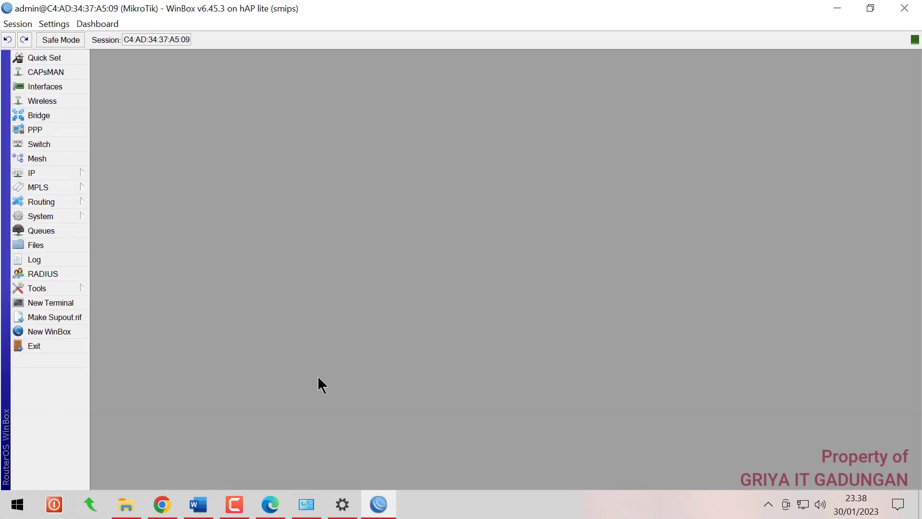
pyautogui.click(62, 172)
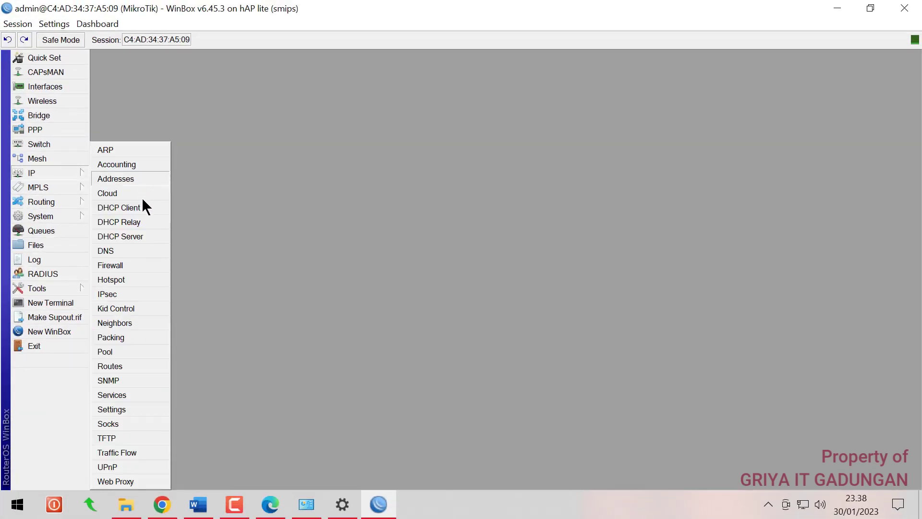
pyautogui.click(113, 266)
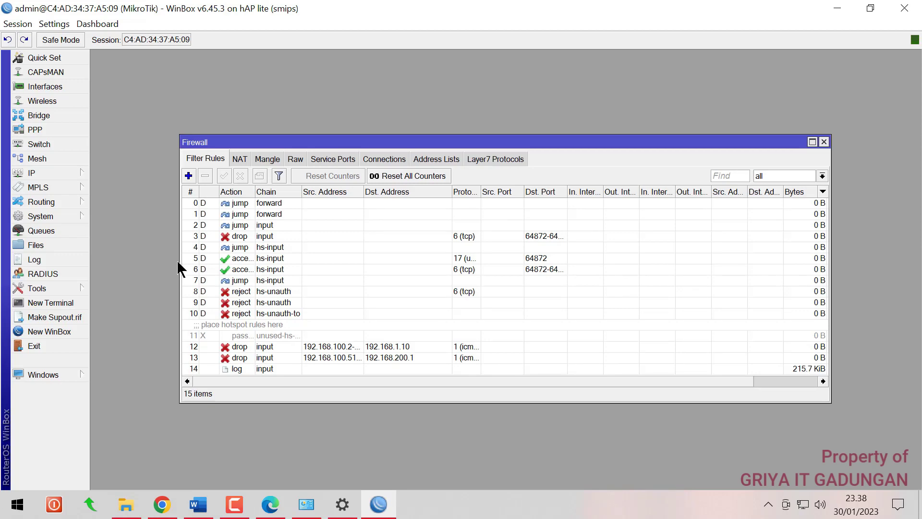
pyautogui.click(240, 159)
pyautogui.click(188, 175)
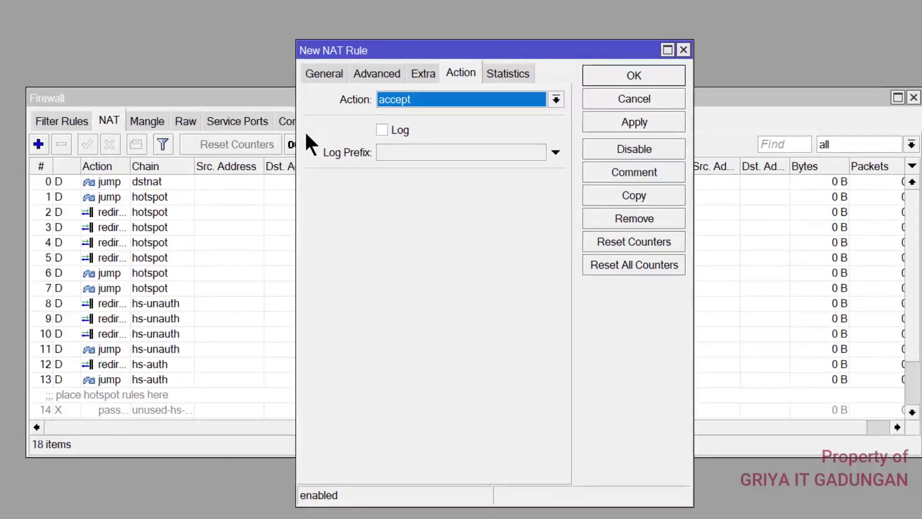
pyautogui.click(324, 73)
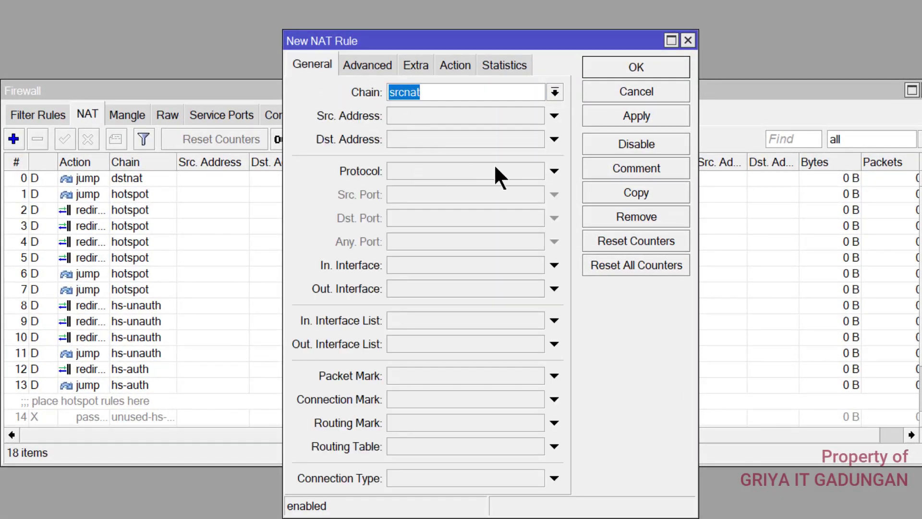
# Make the rule match dstnat TCP traffic entering wlan1_hotspot on destination port 80
pyautogui.click(555, 91)
pyautogui.click(436, 107)
pyautogui.click(537, 166)
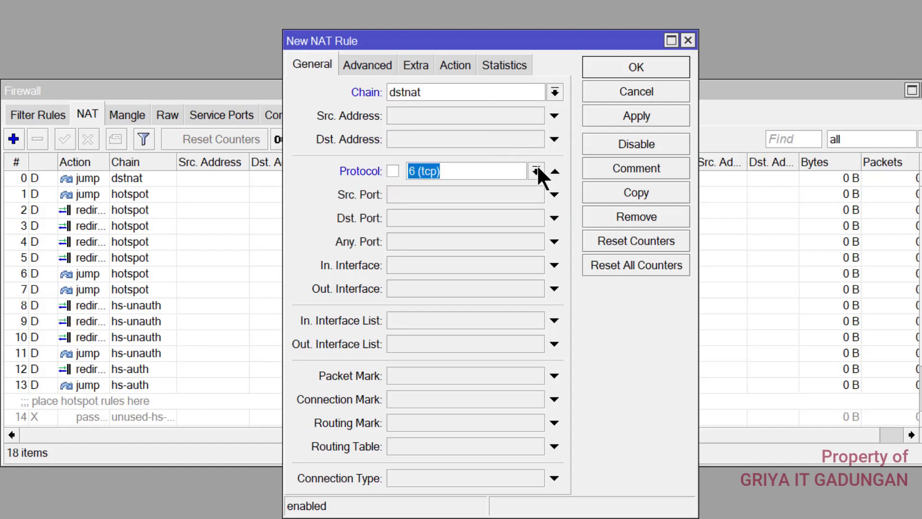
pyautogui.click(535, 170)
pyautogui.click(535, 170)
pyautogui.click(472, 262)
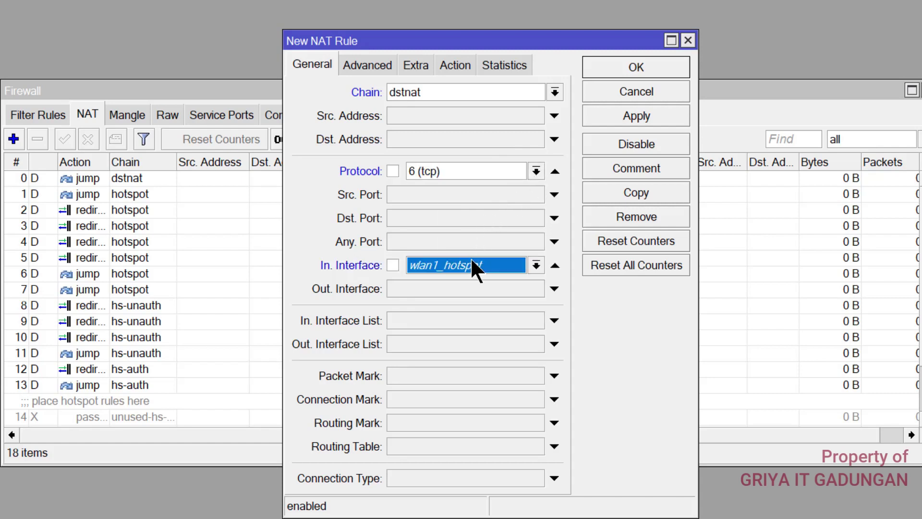
pyautogui.click(535, 265)
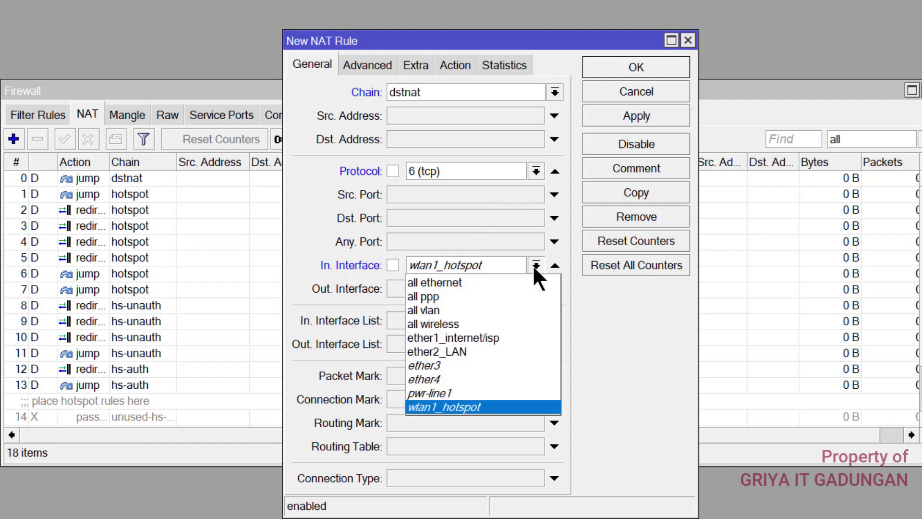
pyautogui.click(473, 403)
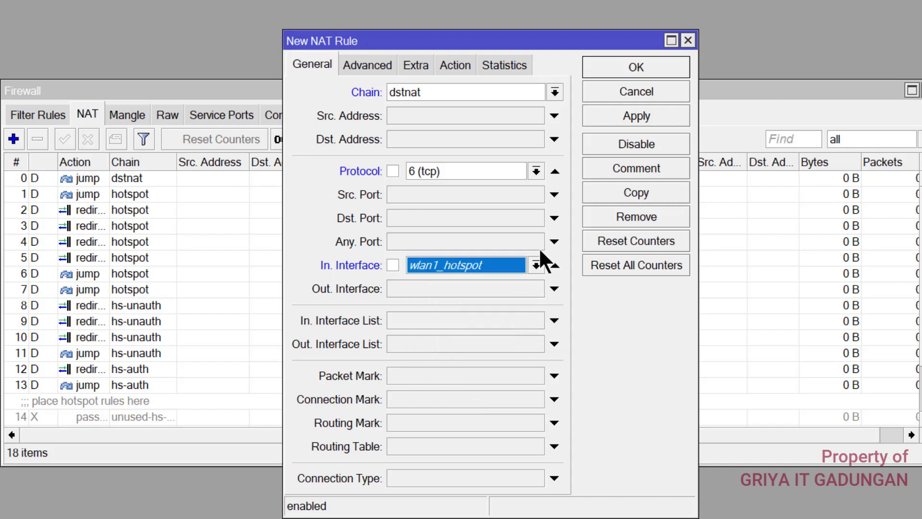
pyautogui.click(499, 217)
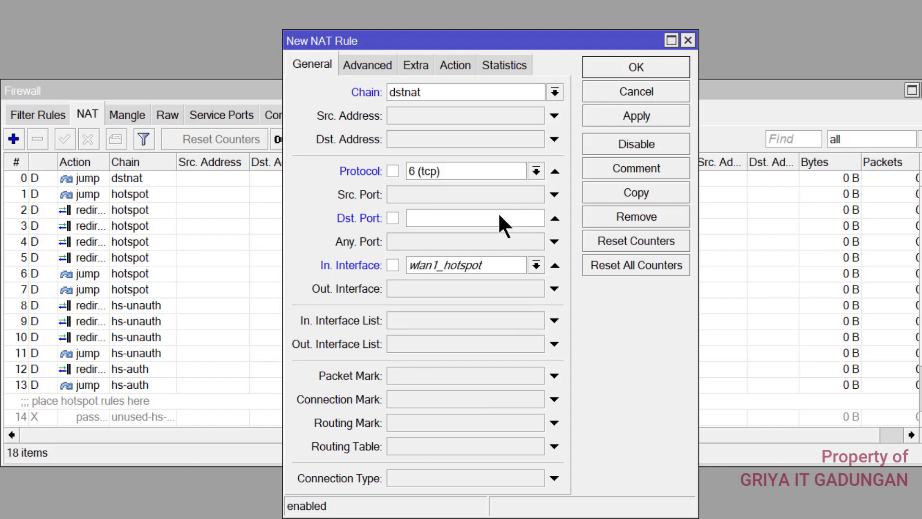
pyautogui.write('80')
# Set the rule's action to redirect to port 8080 and save it
pyautogui.click(455, 65)
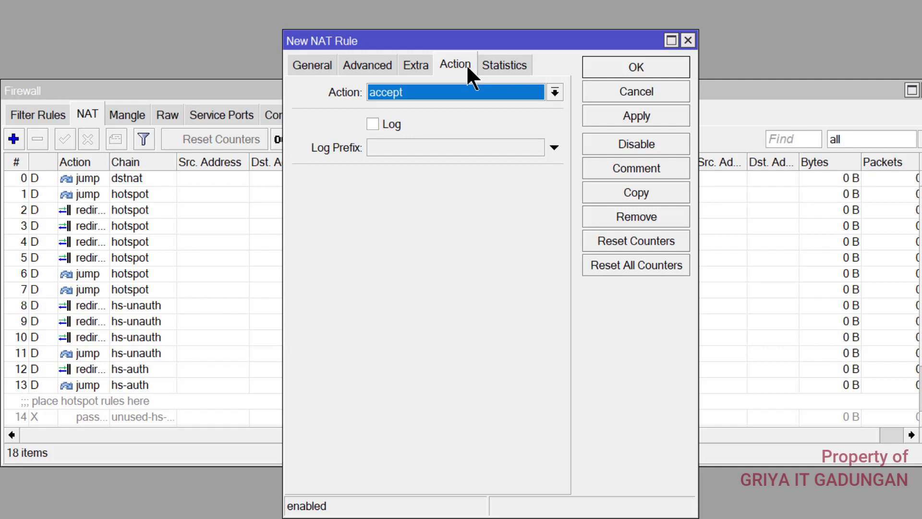
pyautogui.click(466, 87)
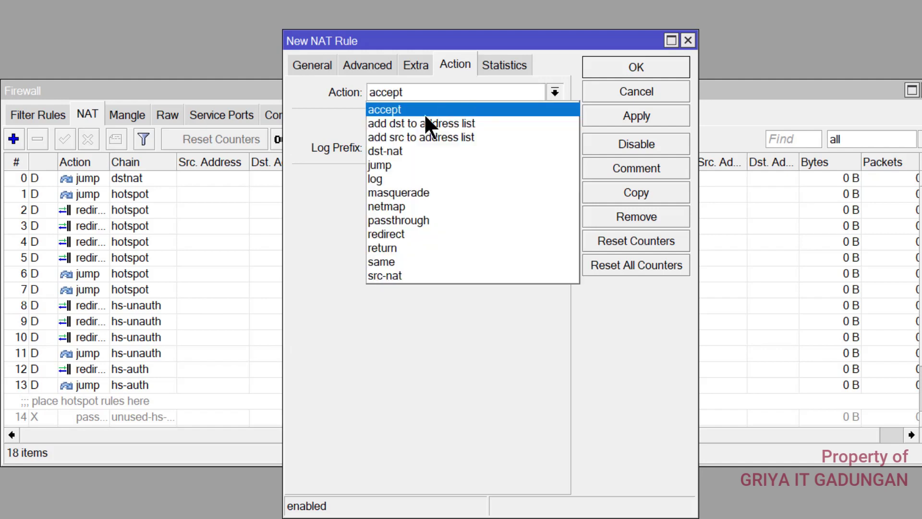
pyautogui.click(409, 234)
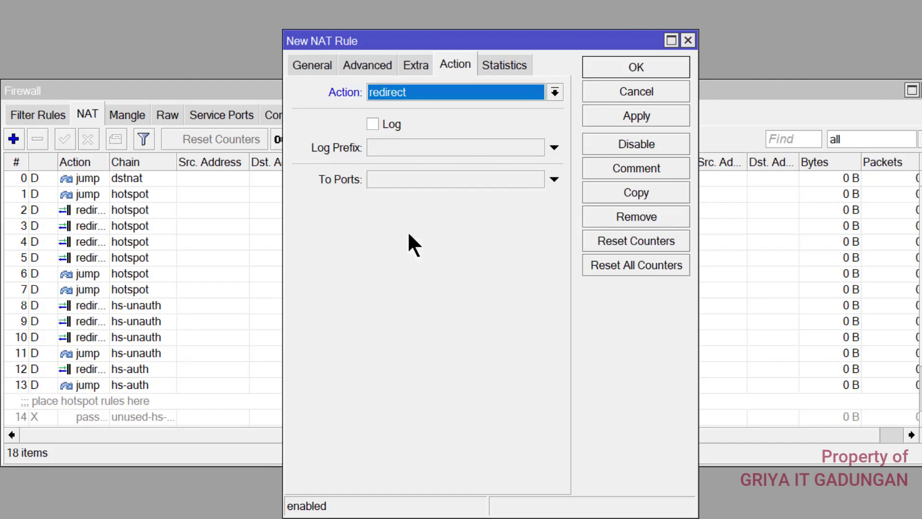
pyautogui.click(403, 180)
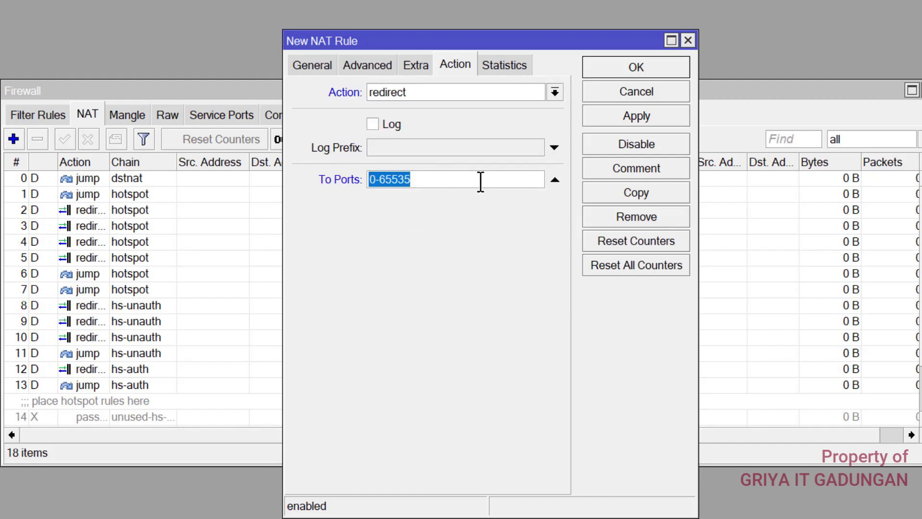
pyautogui.write('8080')
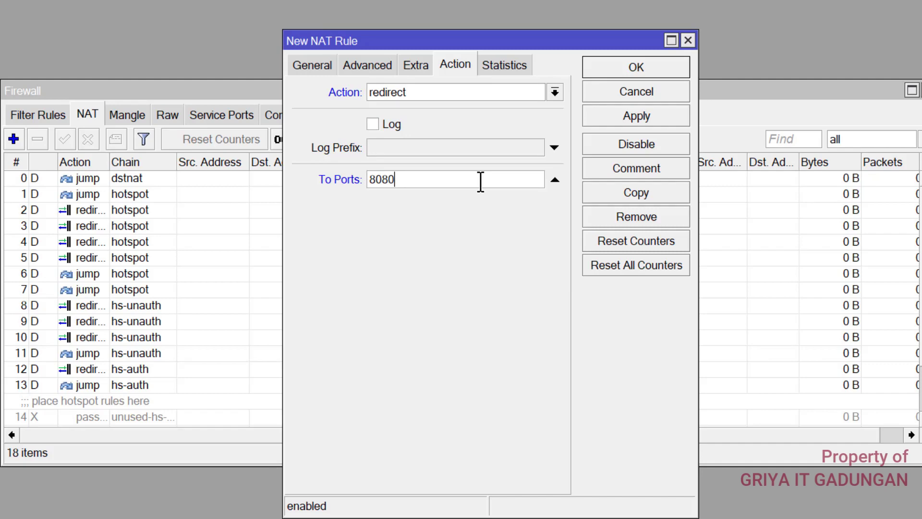
pyautogui.click(618, 115)
pyautogui.click(625, 63)
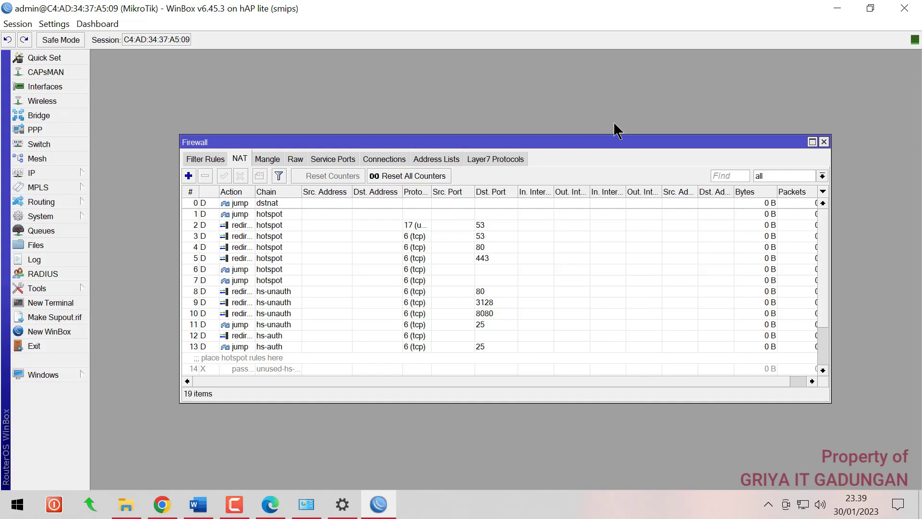
pyautogui.click(198, 504)
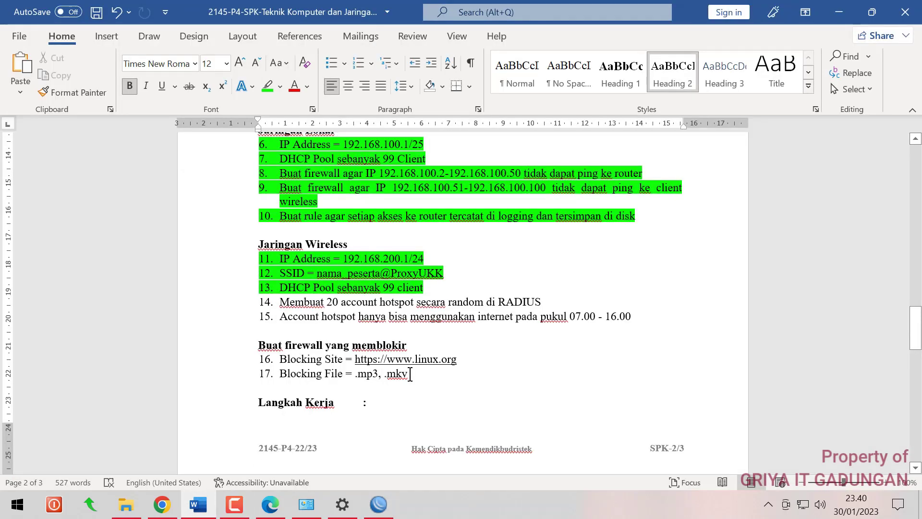
# Highlight task items 16 and 17, site and file blocking, in green
pyautogui.moveTo(410, 374); pyautogui.dragTo(284, 359)
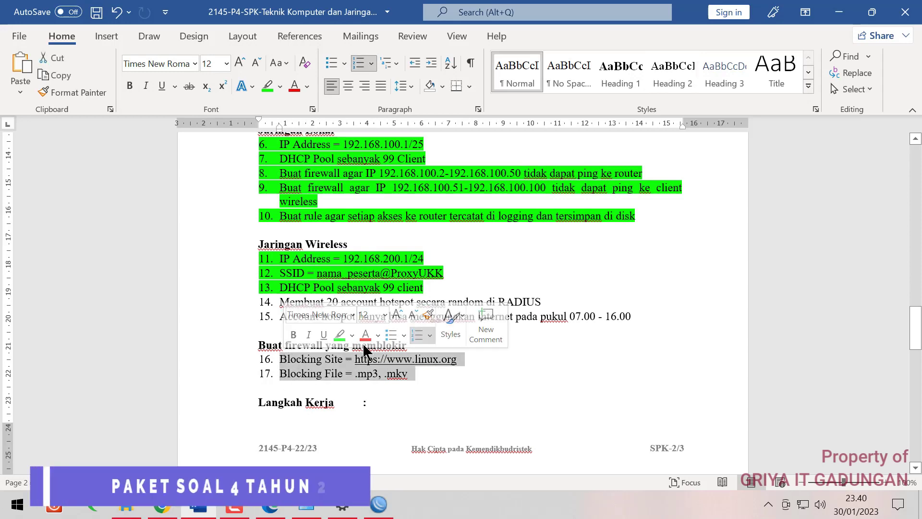
pyautogui.click(267, 86)
pyautogui.click(487, 310)
pyautogui.scroll(6, 487, 310)
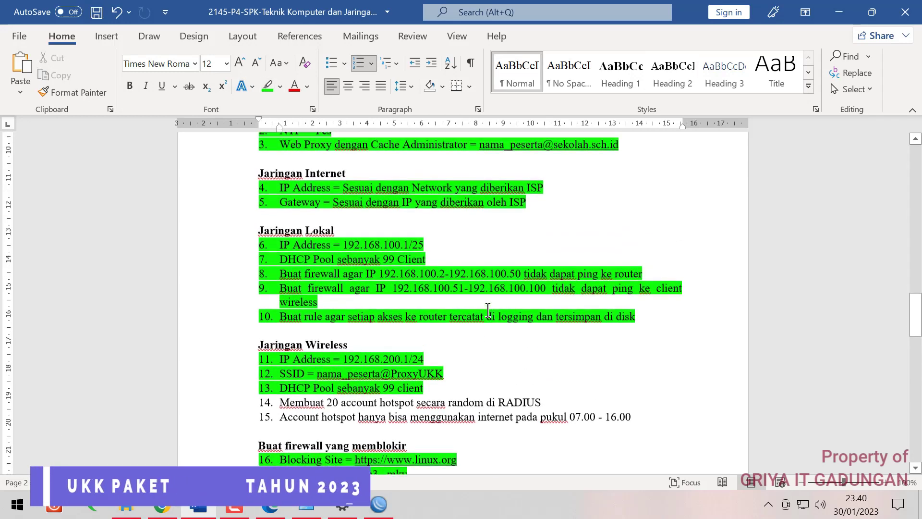
pyautogui.scroll(-8, 487, 309)
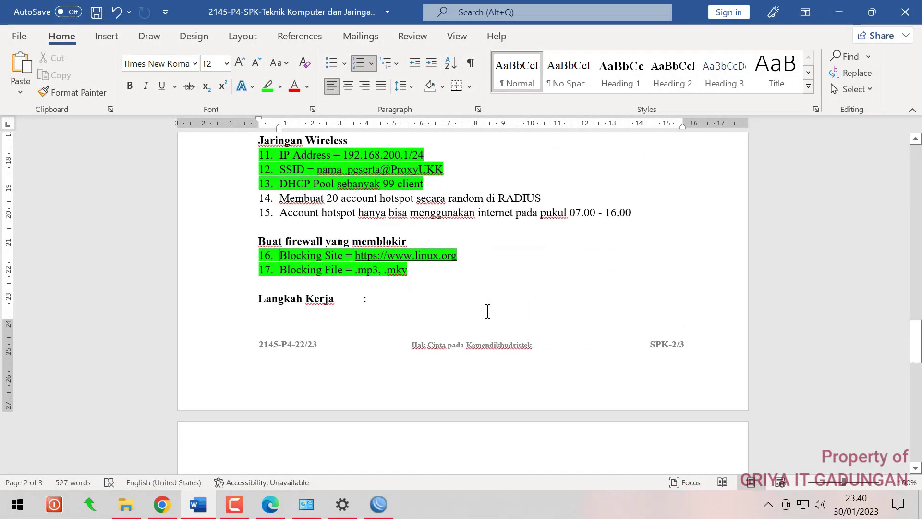
pyautogui.scroll(1, 488, 311)
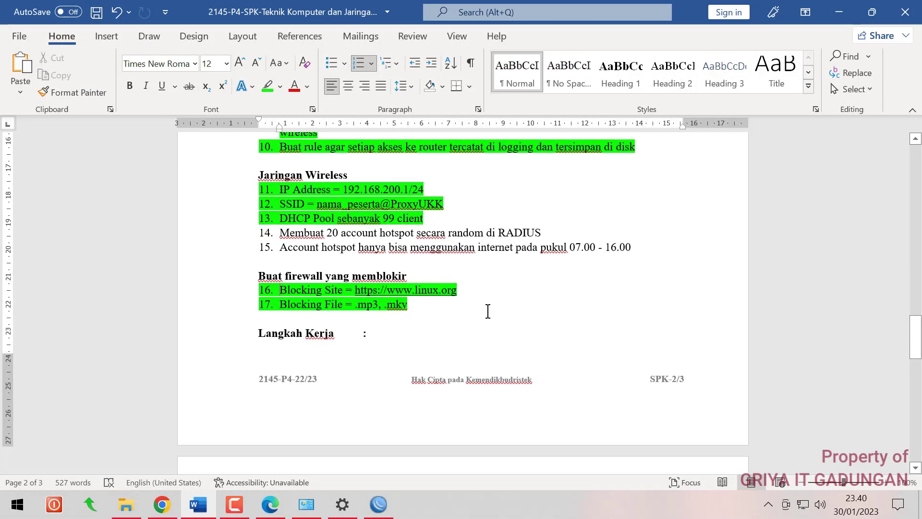
pyautogui.click(126, 504)
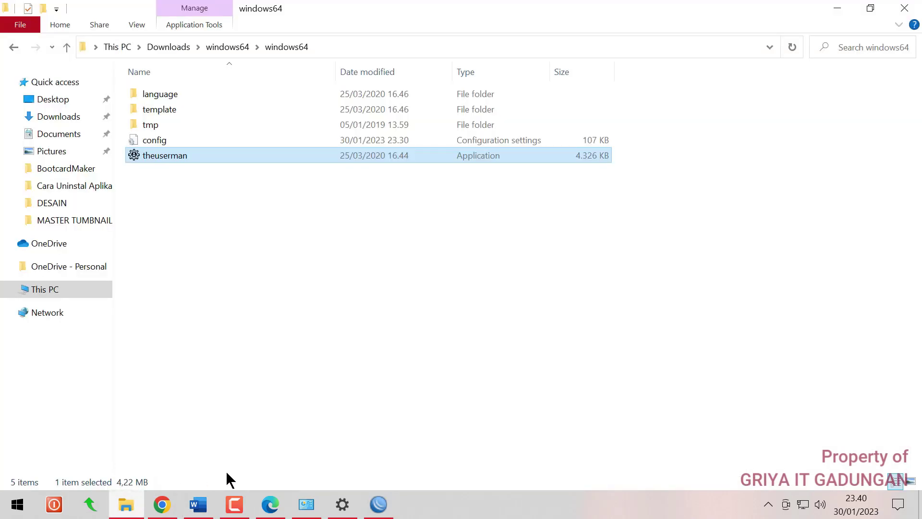
# Launch theuserman, log in to the router at 192.168.100.1, and maximize the empty Hotspot User List
pyautogui.doubleClick(183, 156)
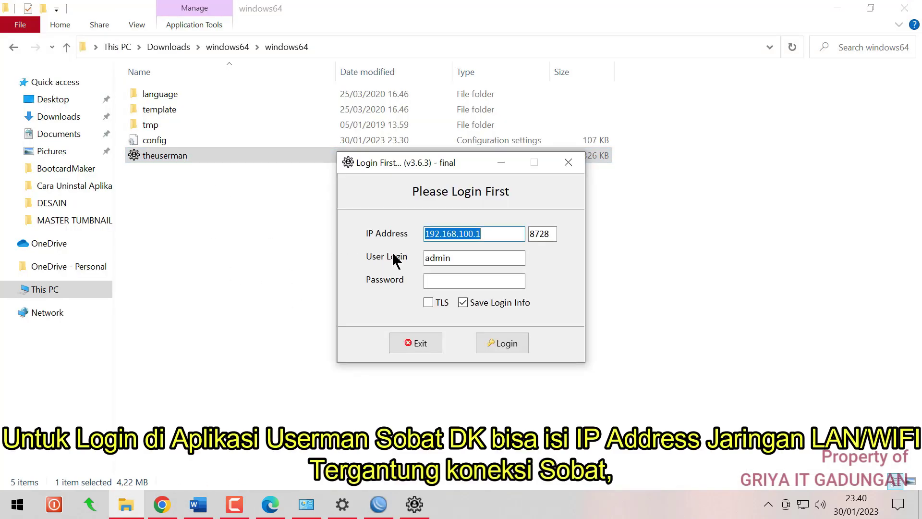
pyautogui.click(510, 341)
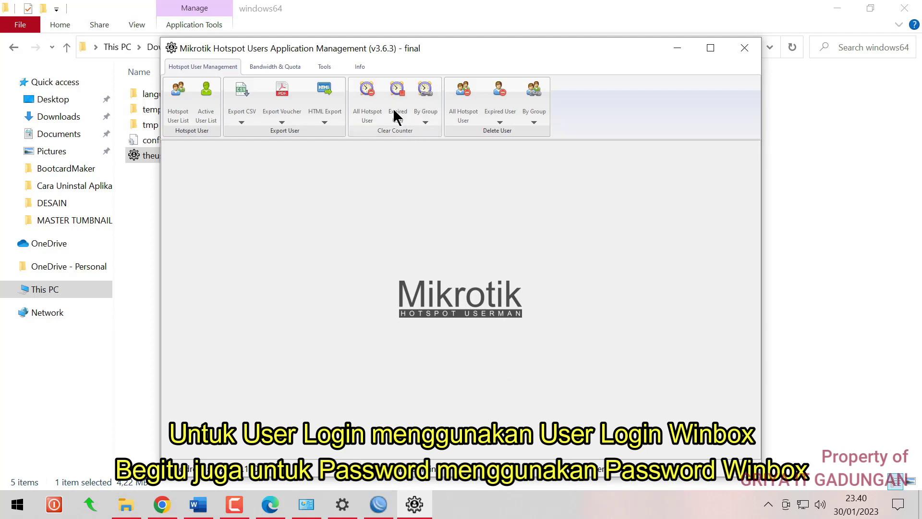
pyautogui.click(323, 67)
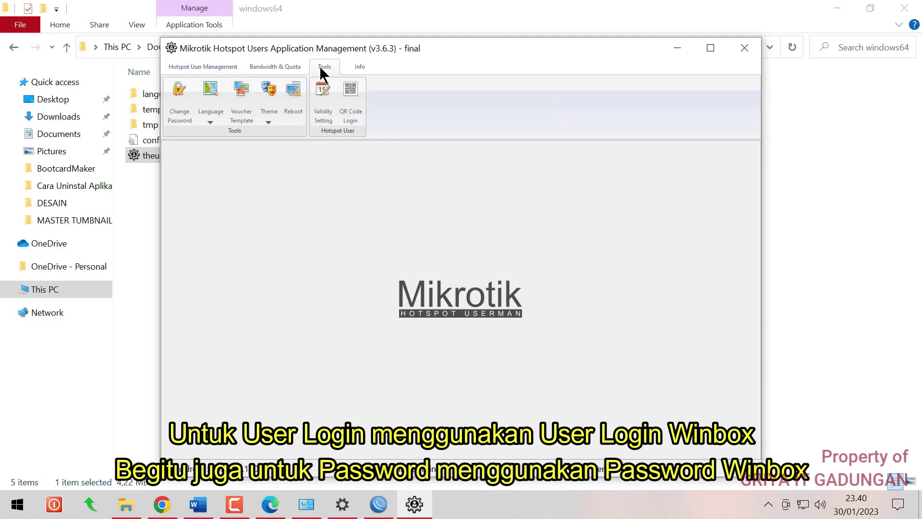
pyautogui.click(318, 117)
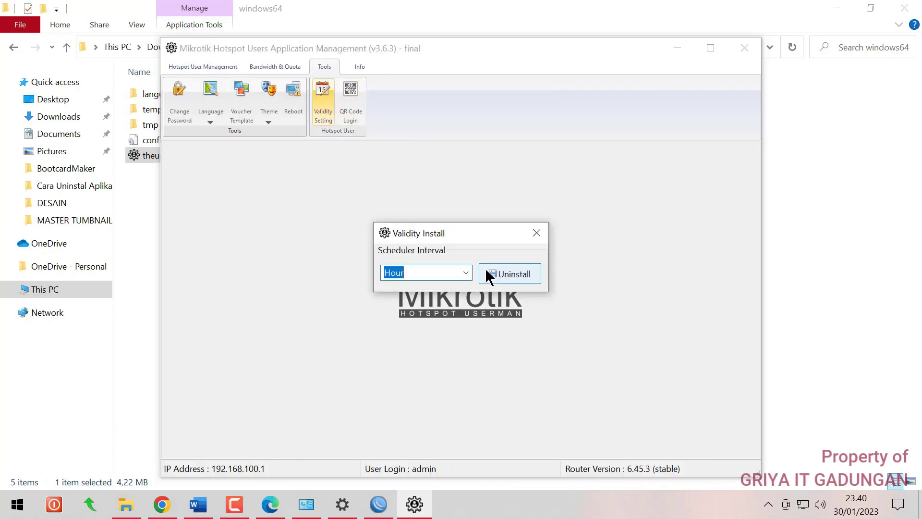
pyautogui.click(537, 233)
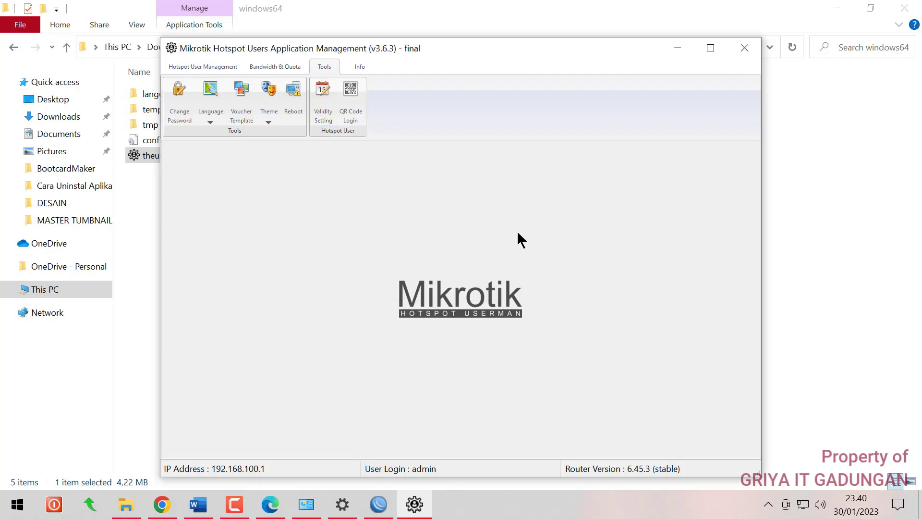
pyautogui.click(188, 66)
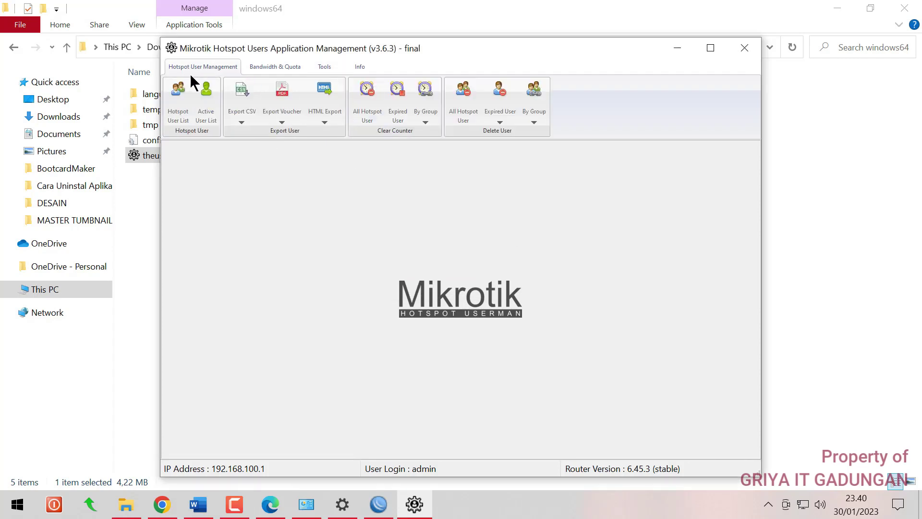
pyautogui.click(179, 110)
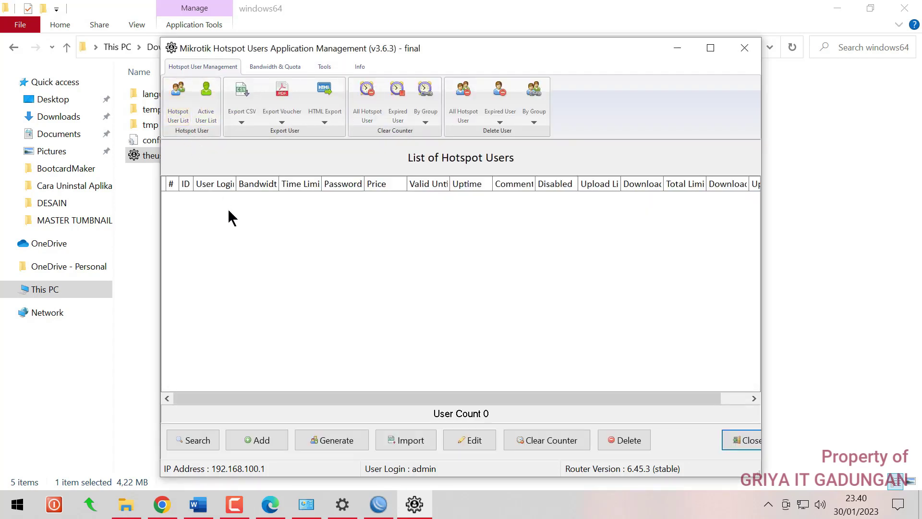
pyautogui.doubleClick(675, 52)
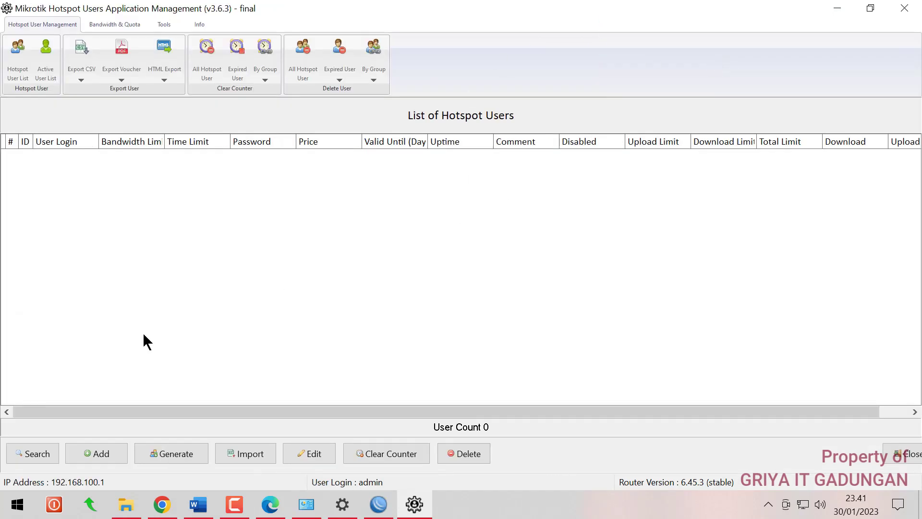
pyautogui.click(159, 442)
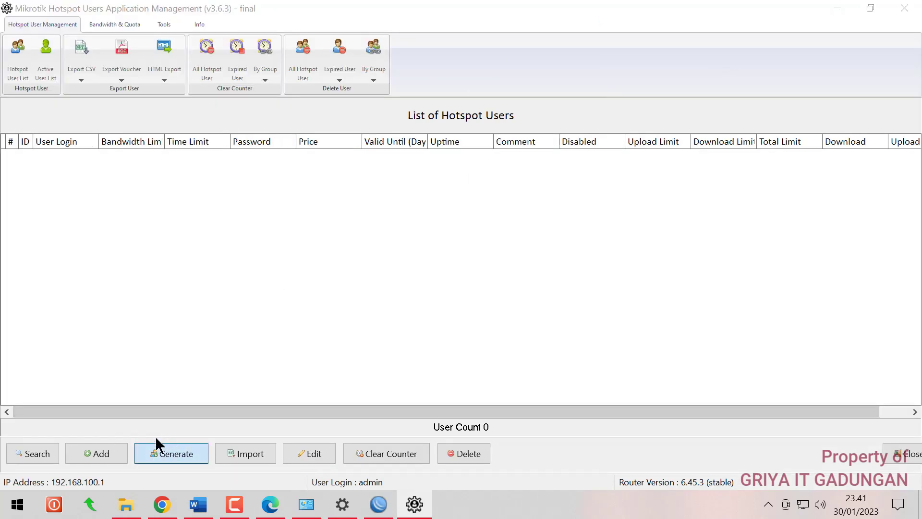
# Target server all with number, uppercase and lowercase credentials, 3 characters for logins and passwords
pyautogui.click(534, 162)
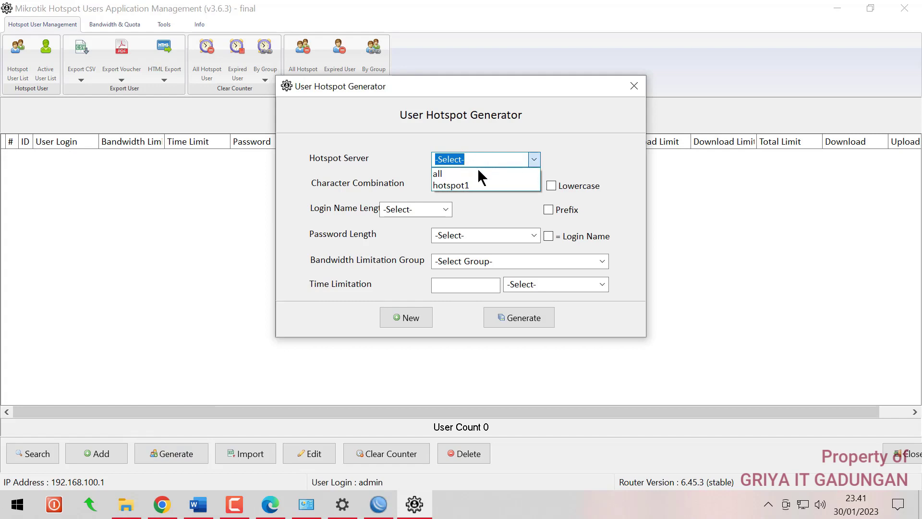
pyautogui.click(470, 173)
pyautogui.click(454, 185)
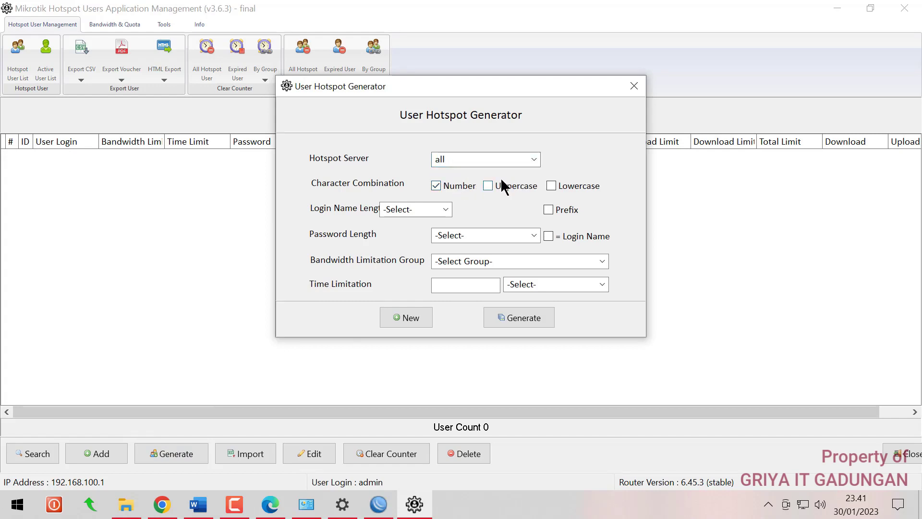
pyautogui.click(488, 185)
pyautogui.click(551, 185)
pyautogui.click(434, 209)
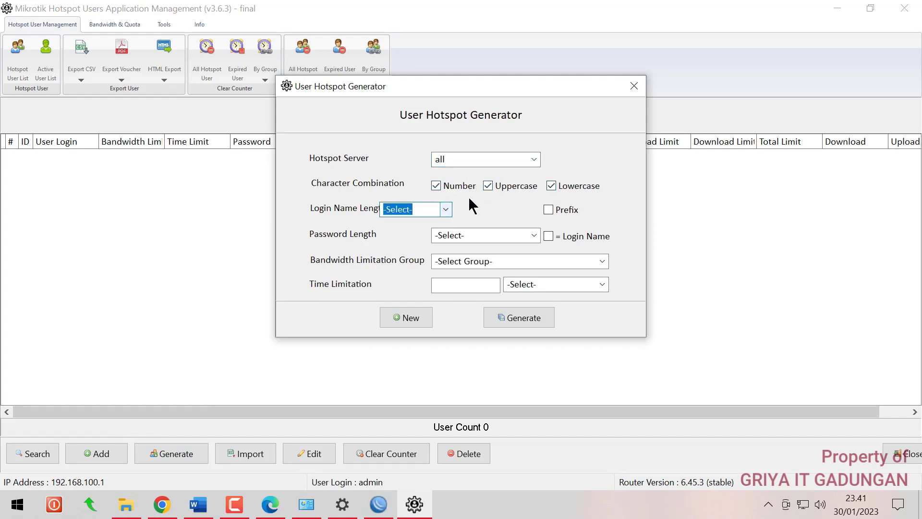
pyautogui.click(446, 210)
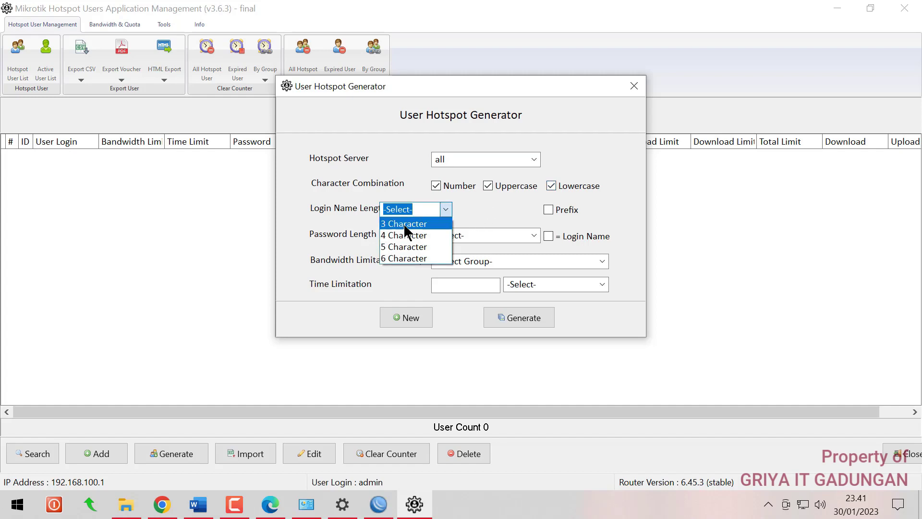
pyautogui.click(406, 235)
pyautogui.click(532, 235)
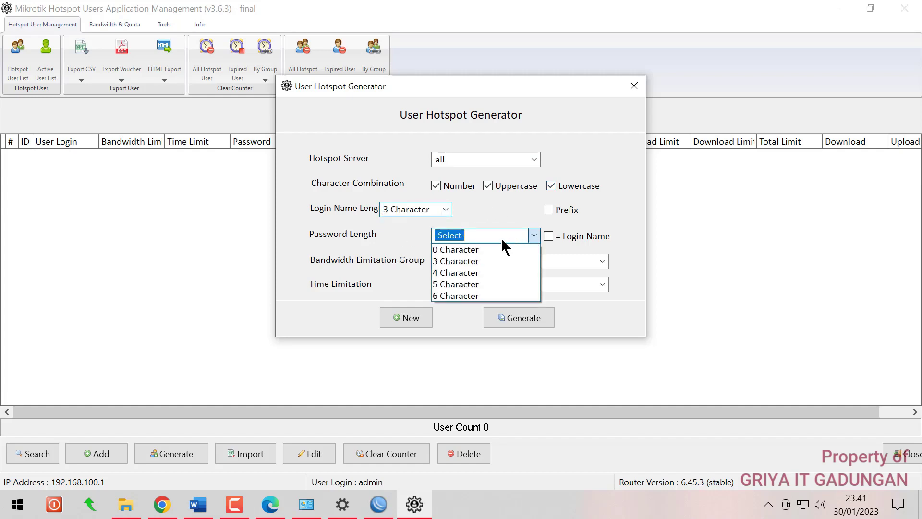
pyautogui.click(459, 261)
# Assign the users to the siswa group with a 1-day time limit
pyautogui.click(602, 261)
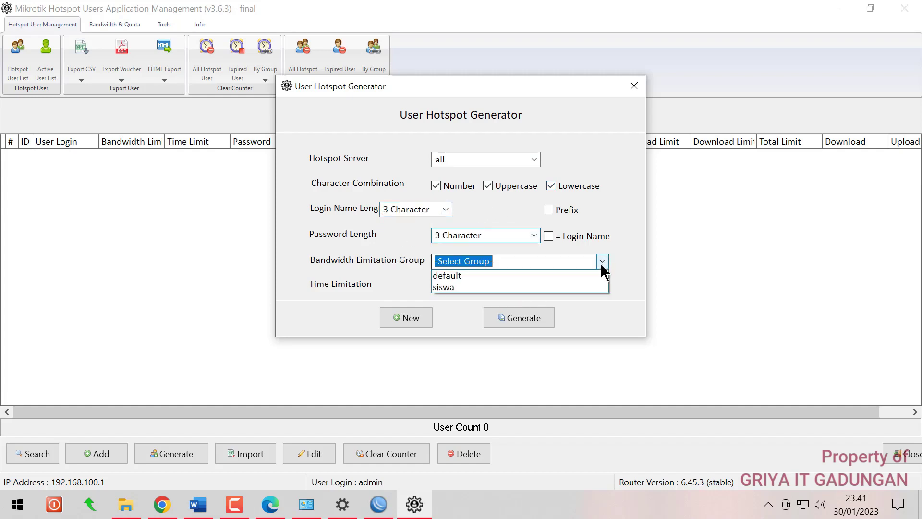
pyautogui.click(510, 286)
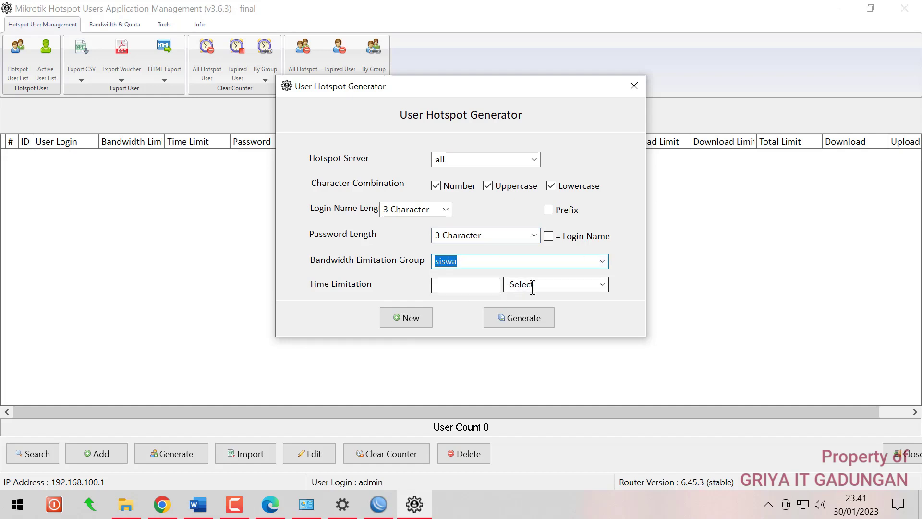
pyautogui.click(602, 284)
pyautogui.click(522, 323)
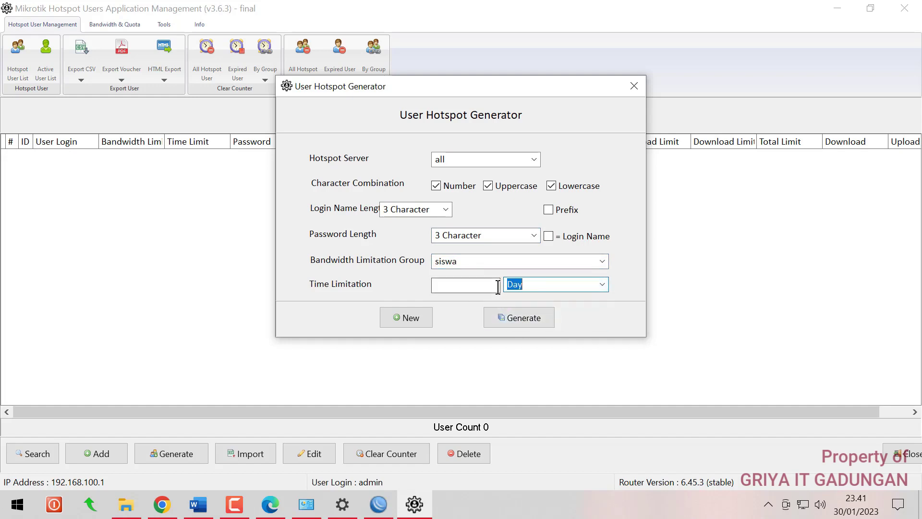
pyautogui.click(494, 285)
pyautogui.write('1')
pyautogui.press('Return')
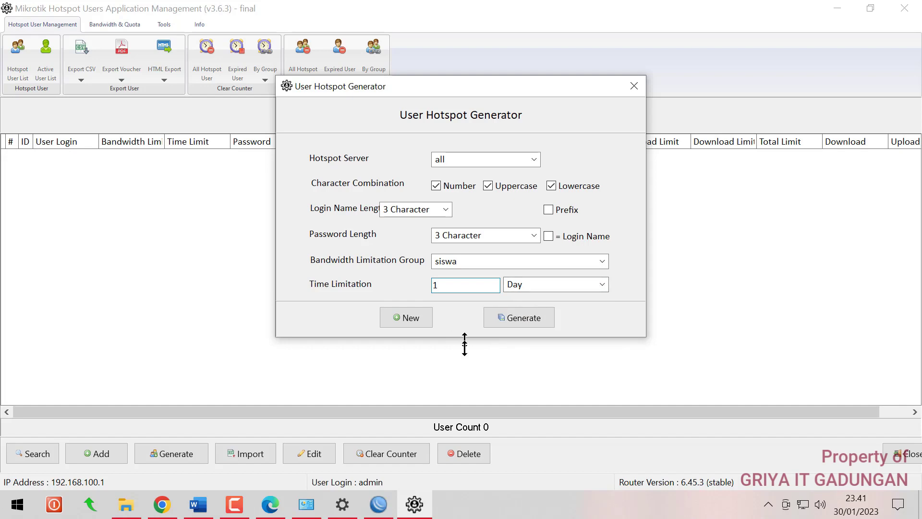
pyautogui.moveTo(480, 83); pyautogui.dragTo(472, 12)
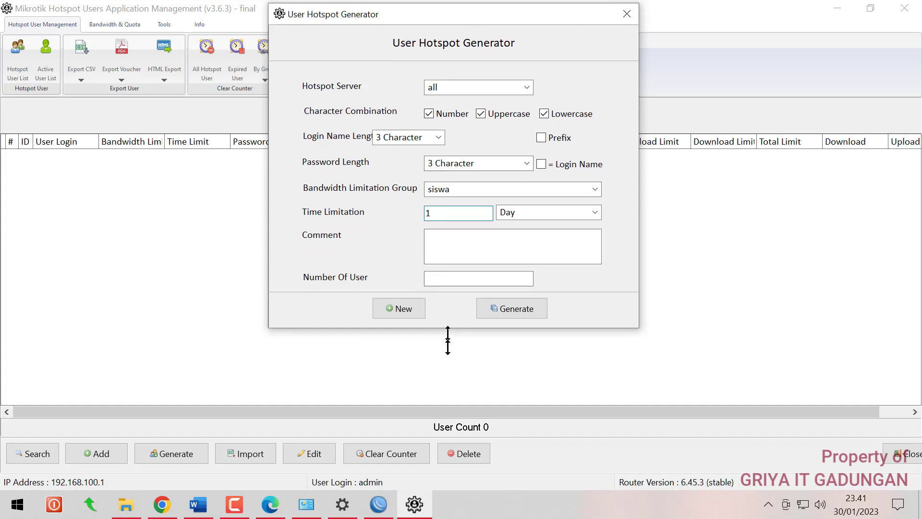
pyautogui.moveTo(448, 330); pyautogui.dragTo(450, 395)
# Add the comment 'siswa 20' and set the user count to 20
pyautogui.click(456, 253)
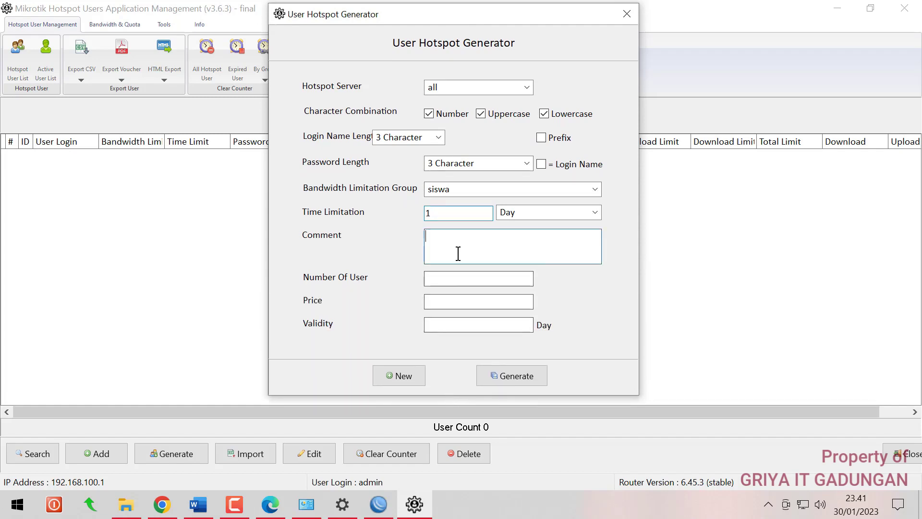
pyautogui.write('sis')
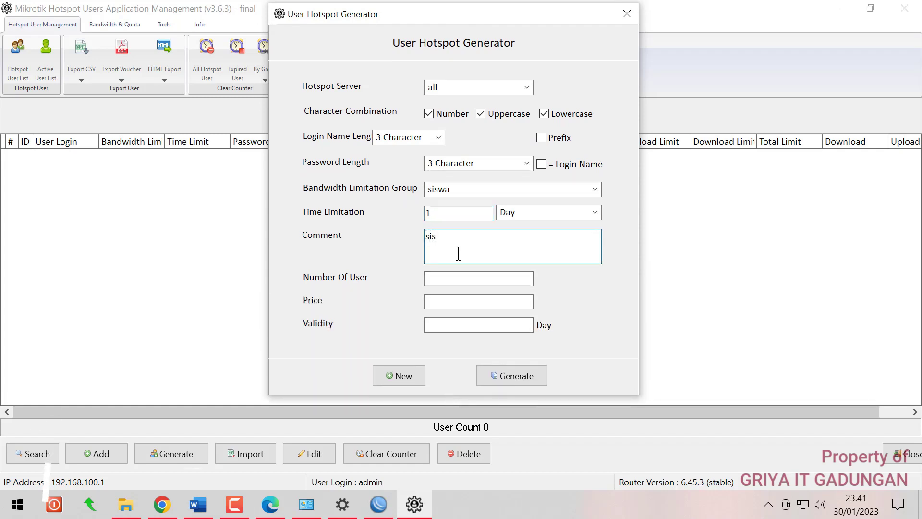
pyautogui.write('wa 10')
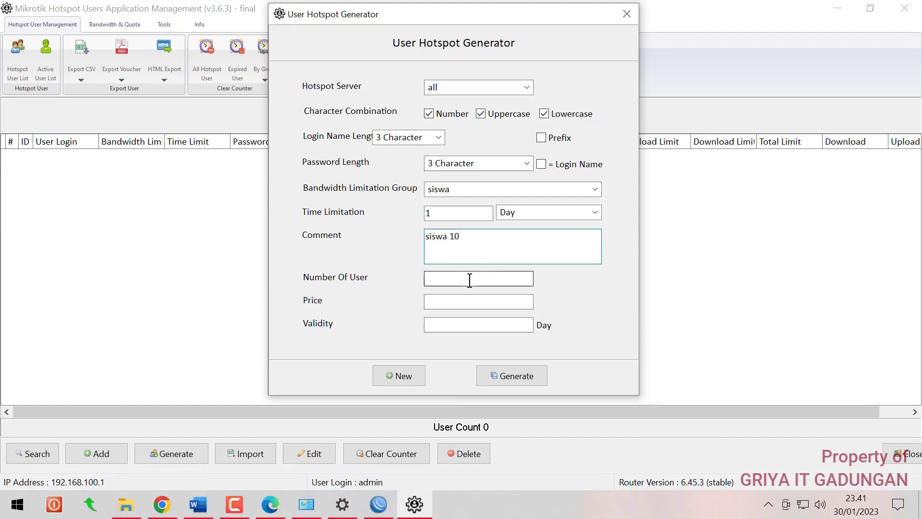
pyautogui.click(198, 504)
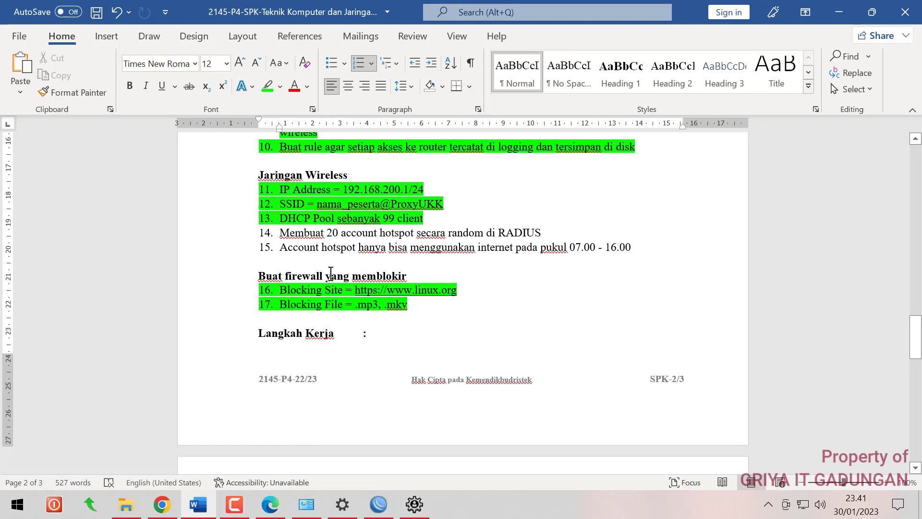
pyautogui.click(414, 504)
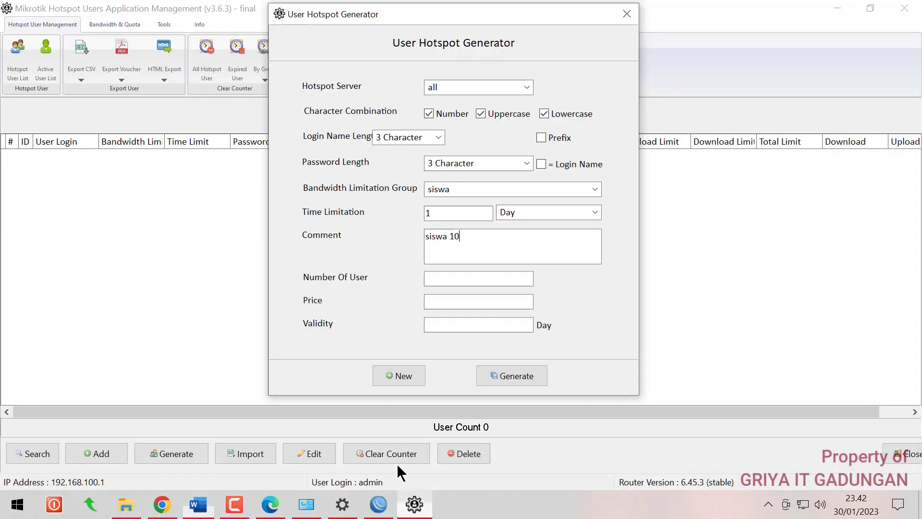
pyautogui.press('BackSpace')
pyautogui.press('BackSpace')
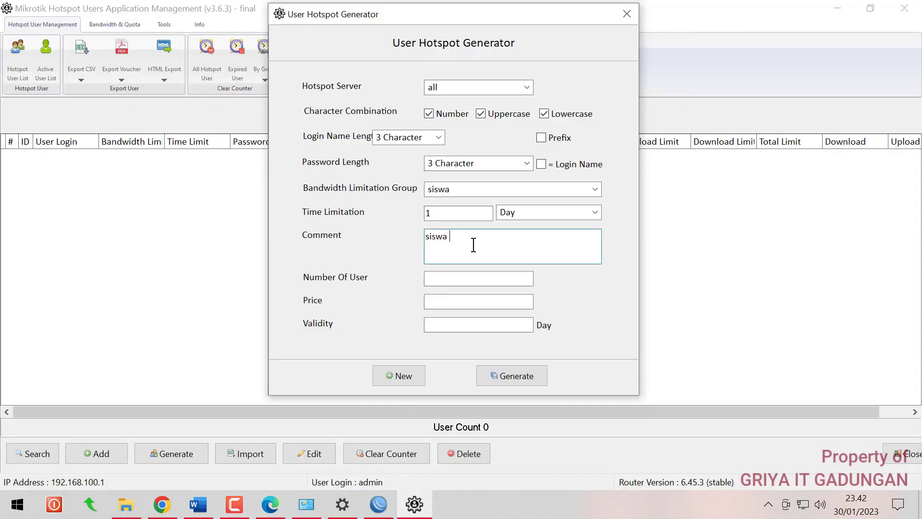
pyautogui.write('20')
pyautogui.click(511, 280)
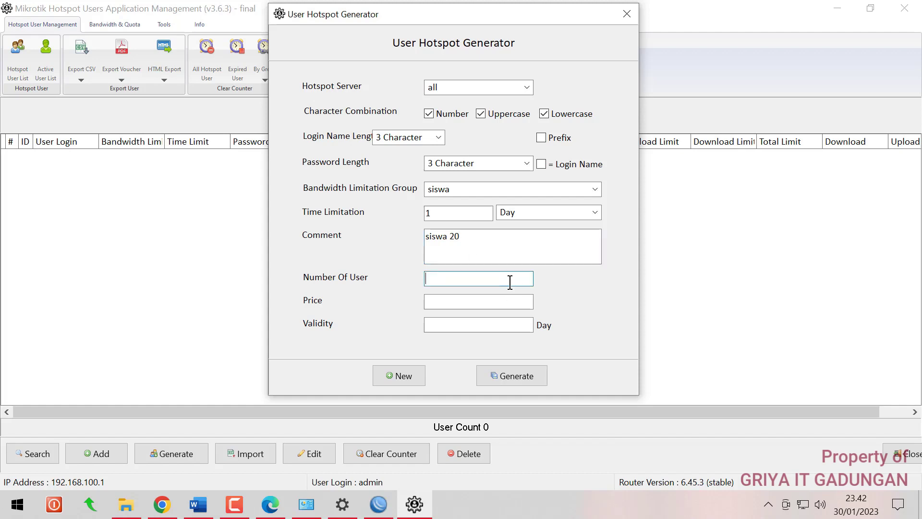
pyautogui.write('20')
# Set price 5000 and validity 1 day, then generate the users
pyautogui.click(487, 297)
pyautogui.write('5000')
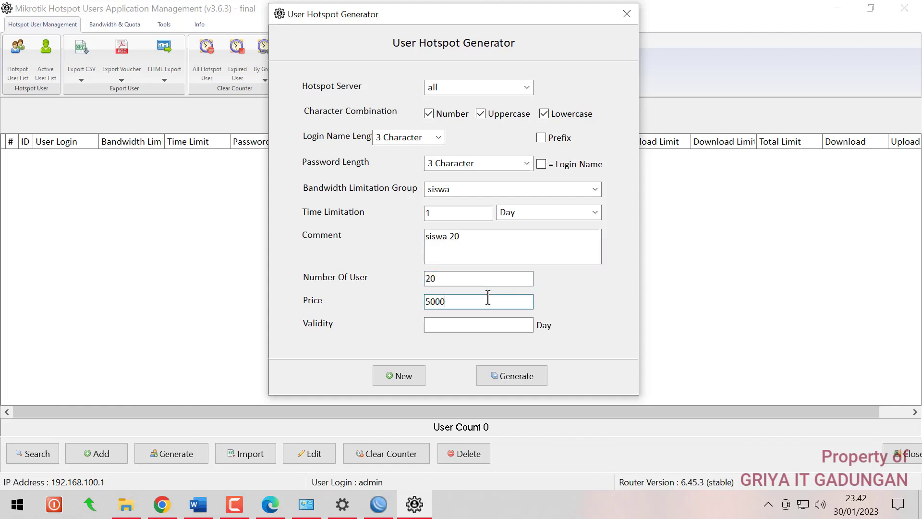
pyautogui.click(446, 324)
pyautogui.write('1')
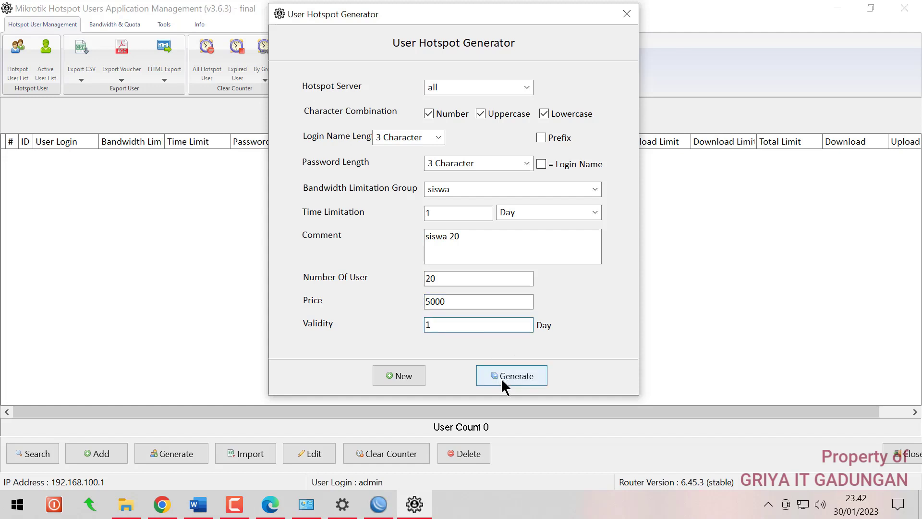
pyautogui.click(502, 380)
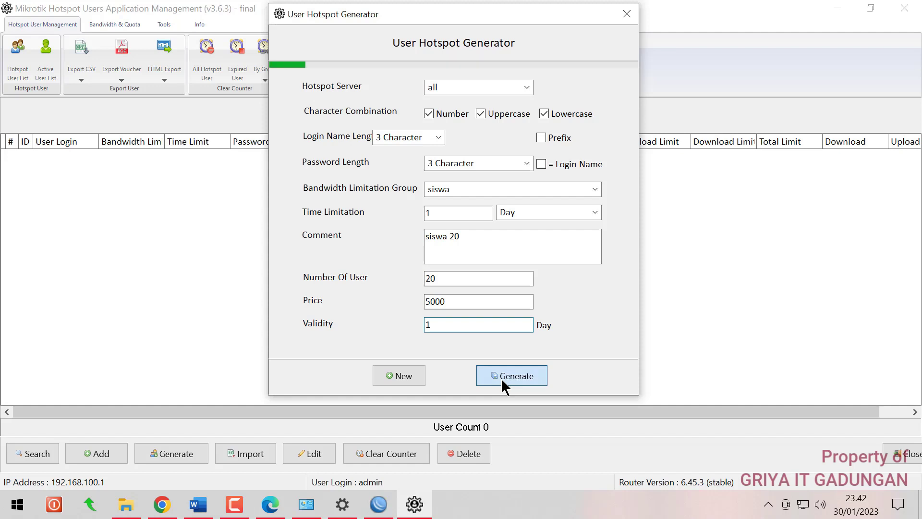
pyautogui.click(552, 253)
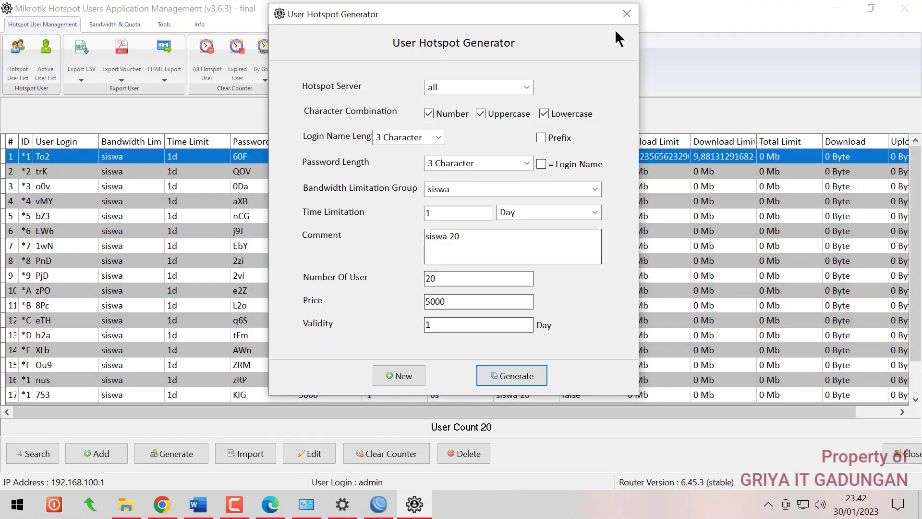
pyautogui.click(626, 14)
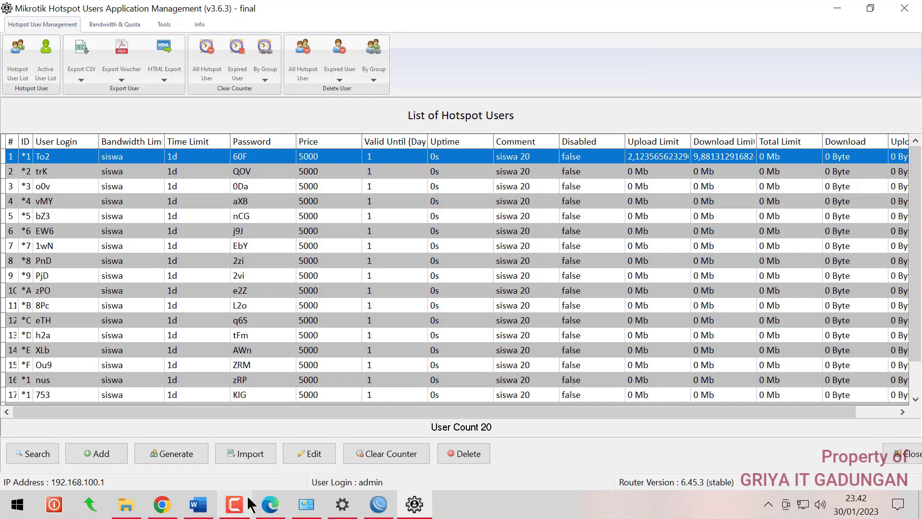
pyautogui.click(371, 504)
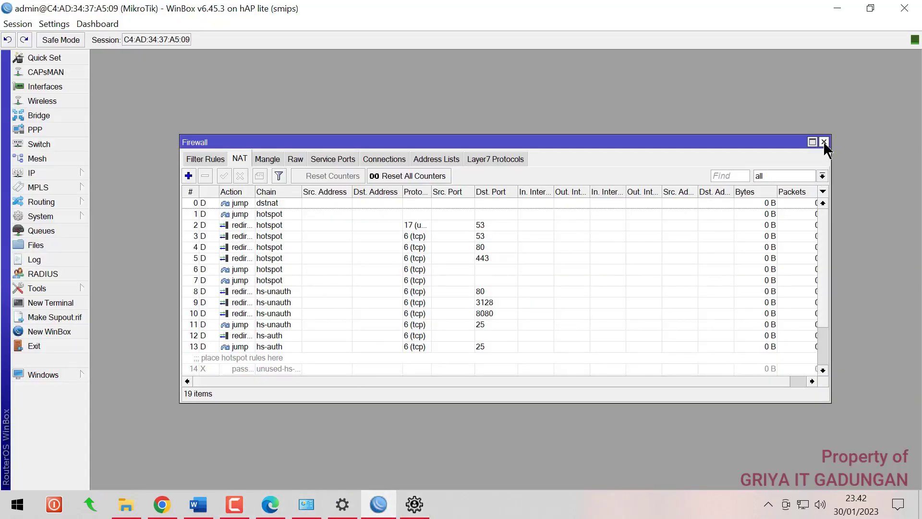
# Open WinBox's IP > Hotspot Users list and scroll through the 21 entries
pyautogui.click(823, 141)
pyautogui.click(51, 172)
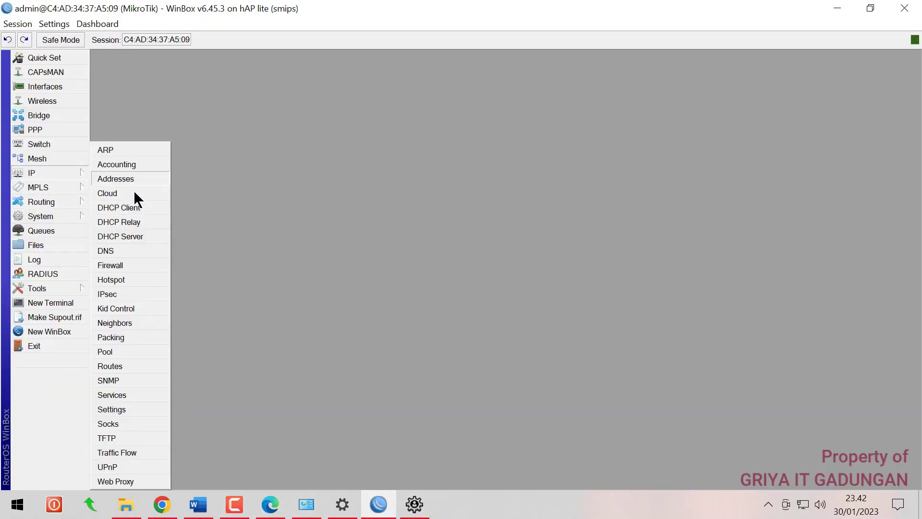
pyautogui.click(117, 280)
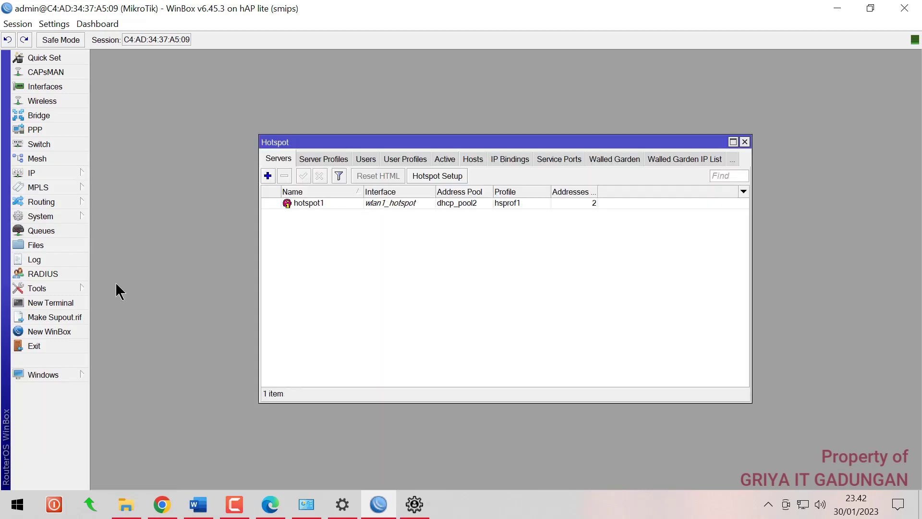
pyautogui.click(364, 159)
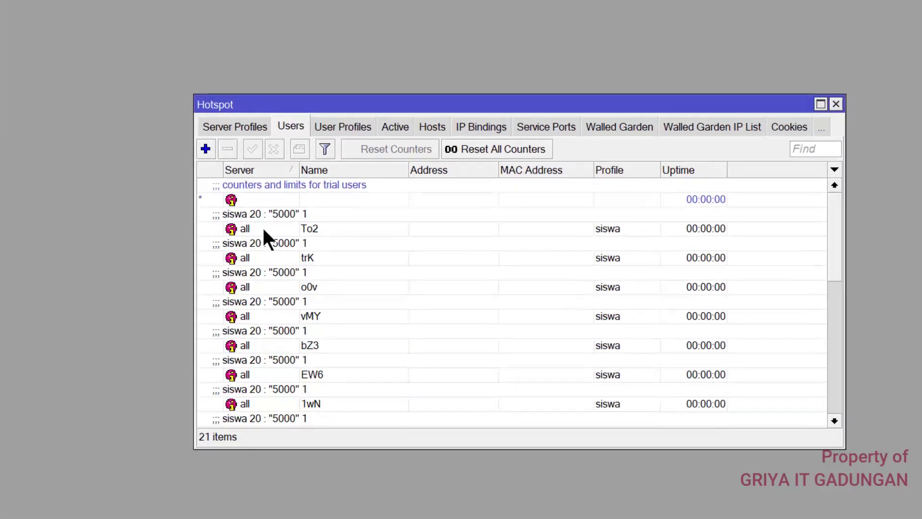
pyautogui.scroll(-5, 266, 338)
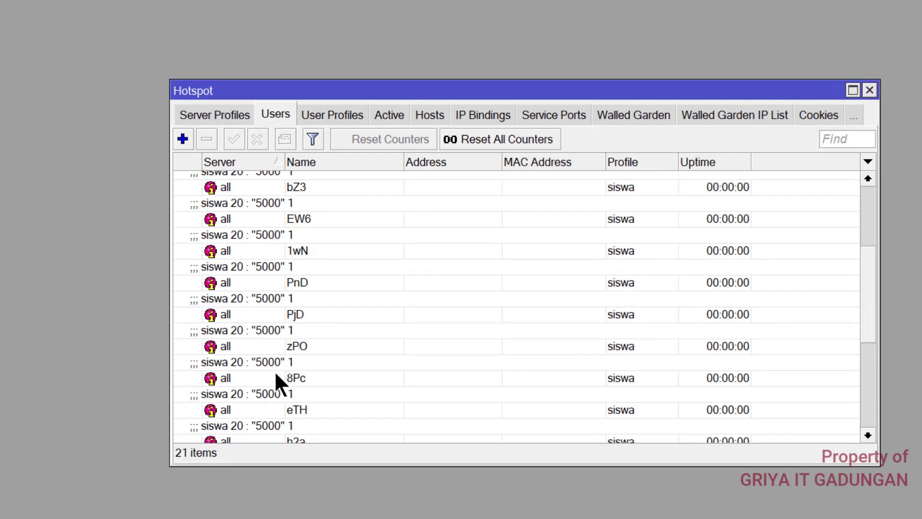
pyautogui.scroll(-3, 267, 391)
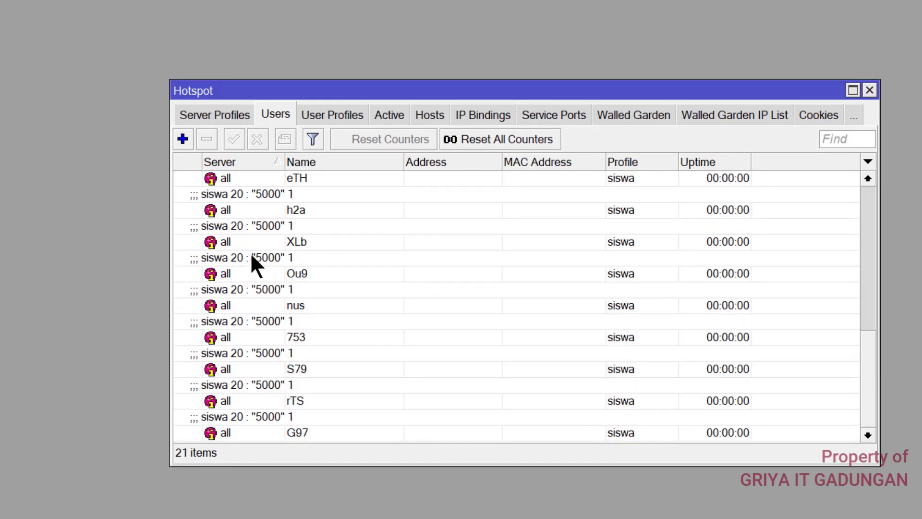
# Inspect one generated user's name and password without changes, then return to Userman
pyautogui.doubleClick(322, 261)
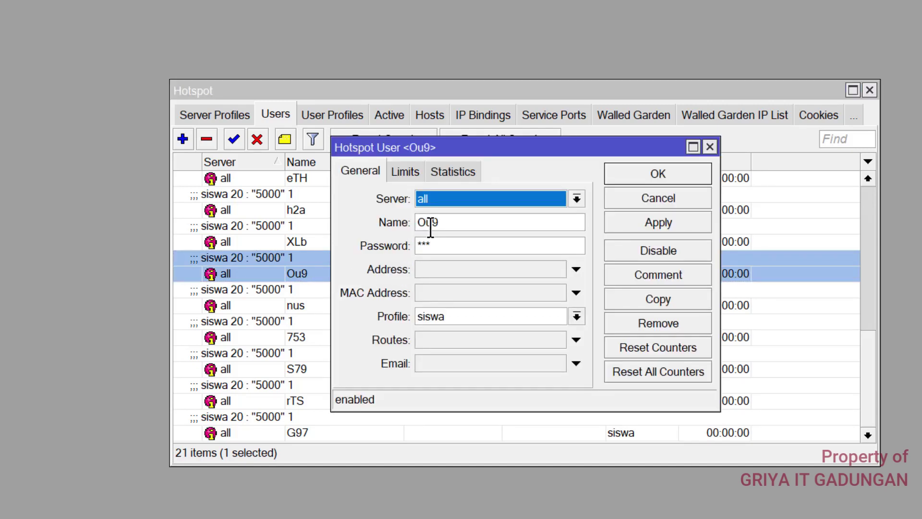
pyautogui.click(447, 222)
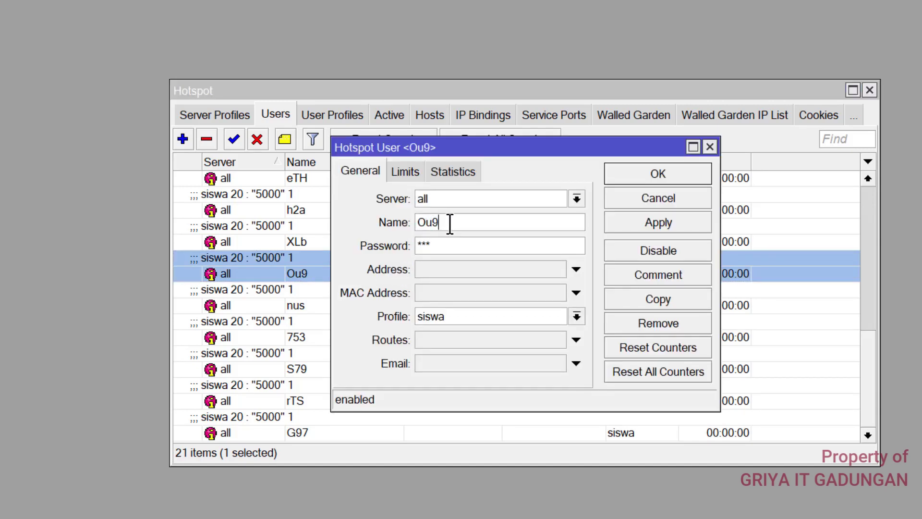
pyautogui.doubleClick(426, 221)
pyautogui.click(440, 241)
pyautogui.click(652, 194)
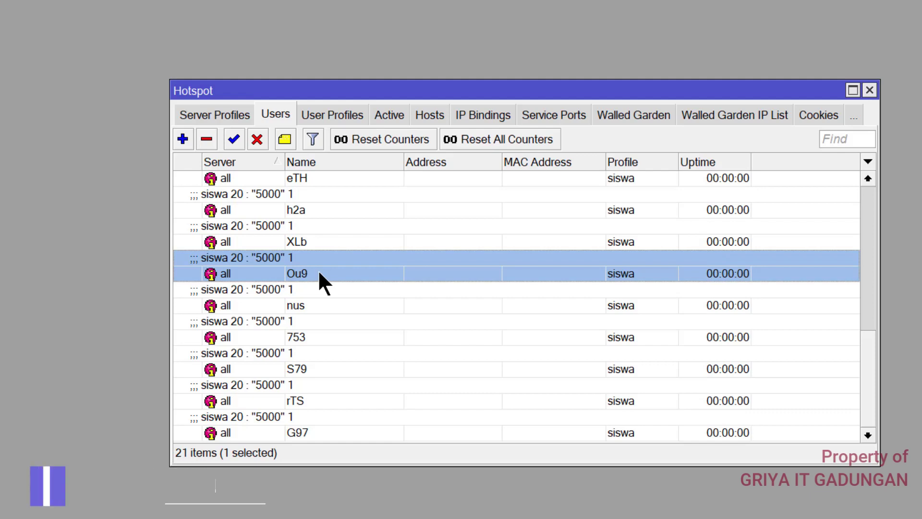
pyautogui.scroll(3, 319, 276)
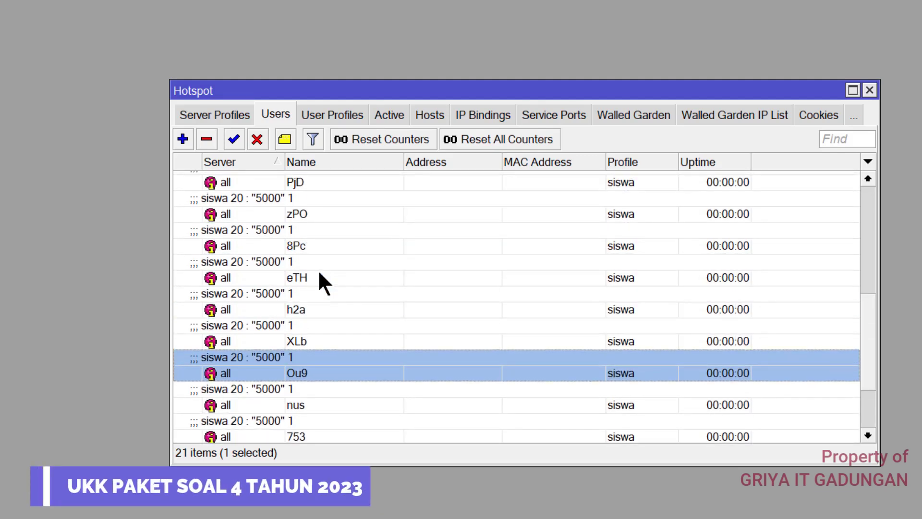
pyautogui.scroll(1, 320, 276)
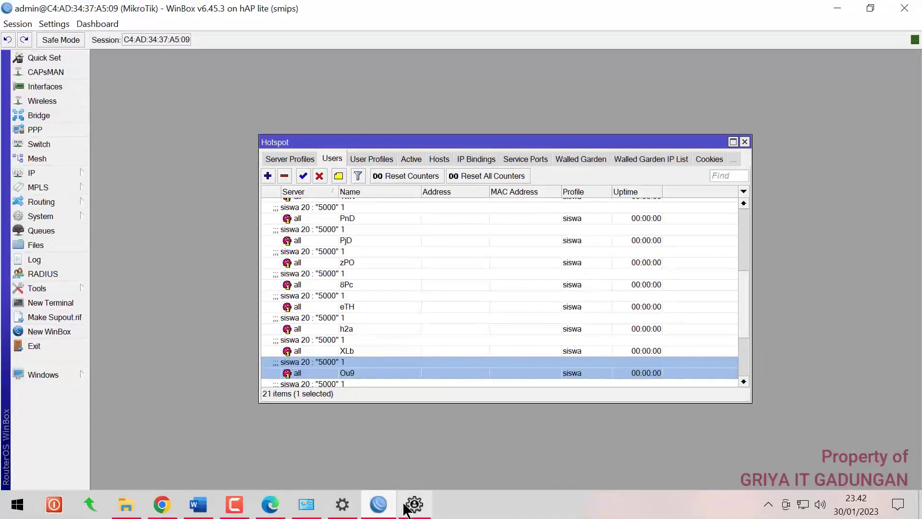
pyautogui.click(404, 506)
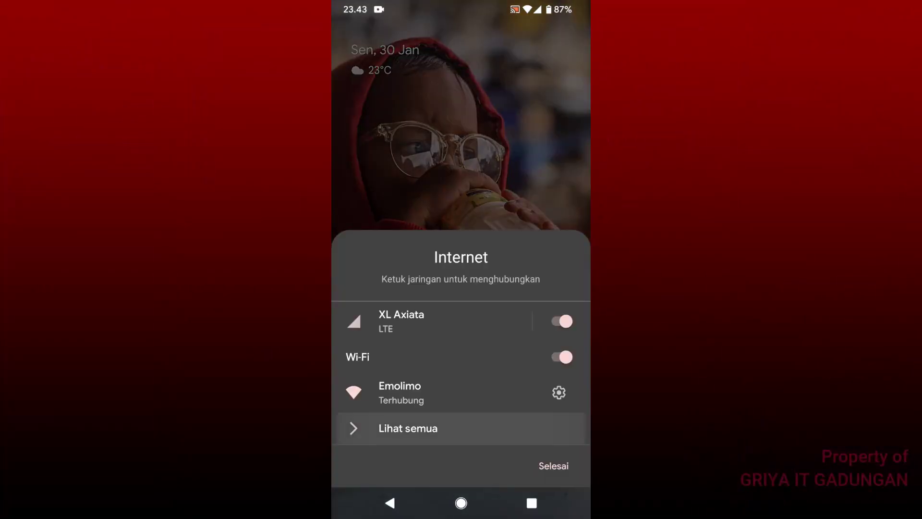
# Join the phone to the router's hotspot Wi-Fi from the full network list, then go home
pyautogui.click(408, 428)
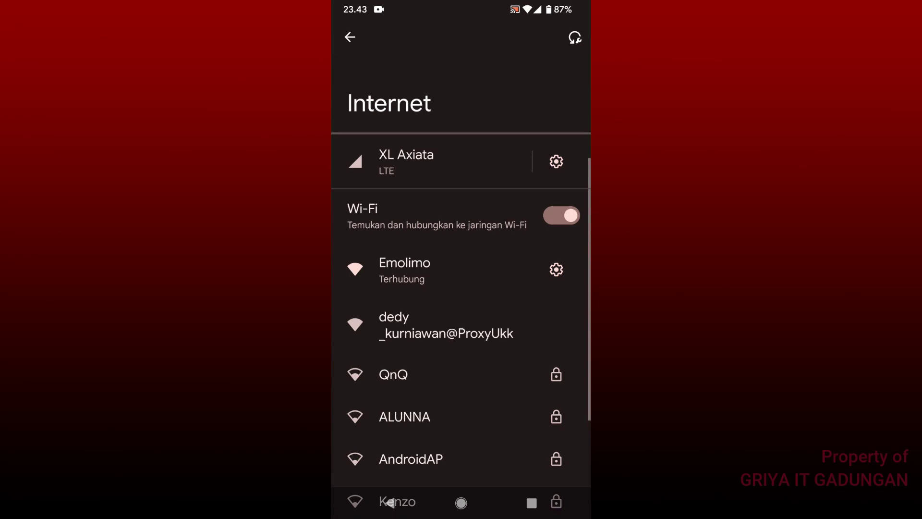
pyautogui.scroll(-3, 461, 317)
pyautogui.click(423, 192)
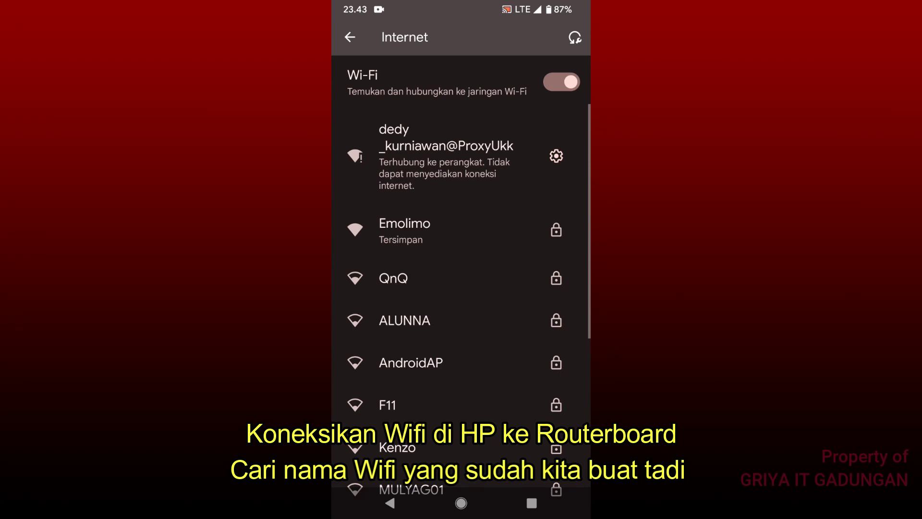
pyautogui.click(390, 502)
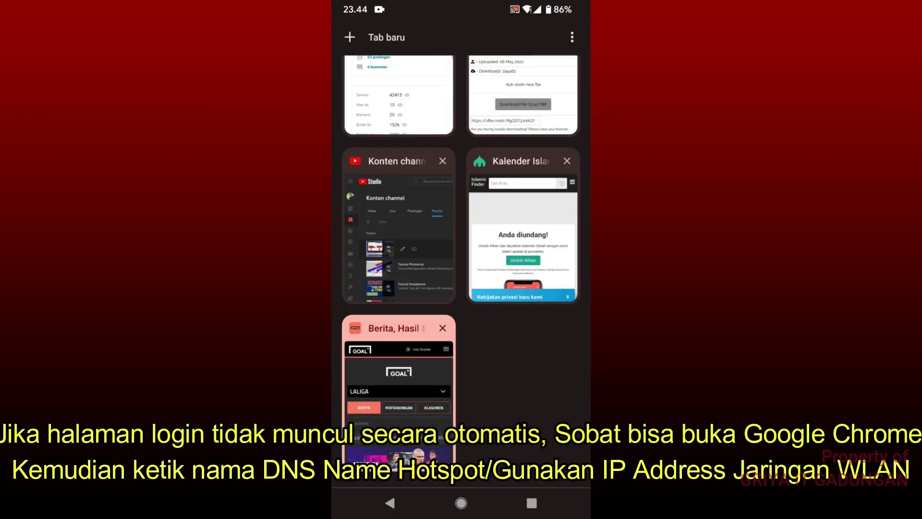
# Load dedykurniawan.net in a new Chrome tab to reach the hotspot login page
pyautogui.click(386, 37)
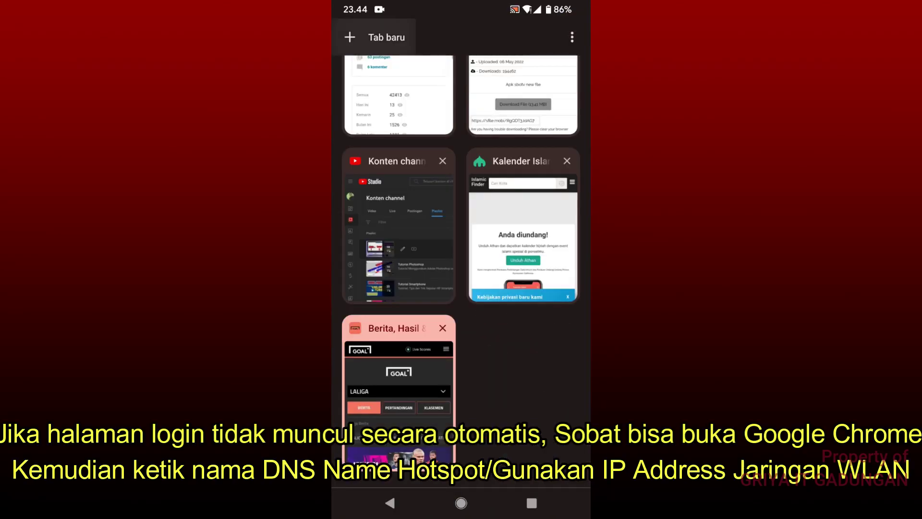
pyautogui.click(432, 169)
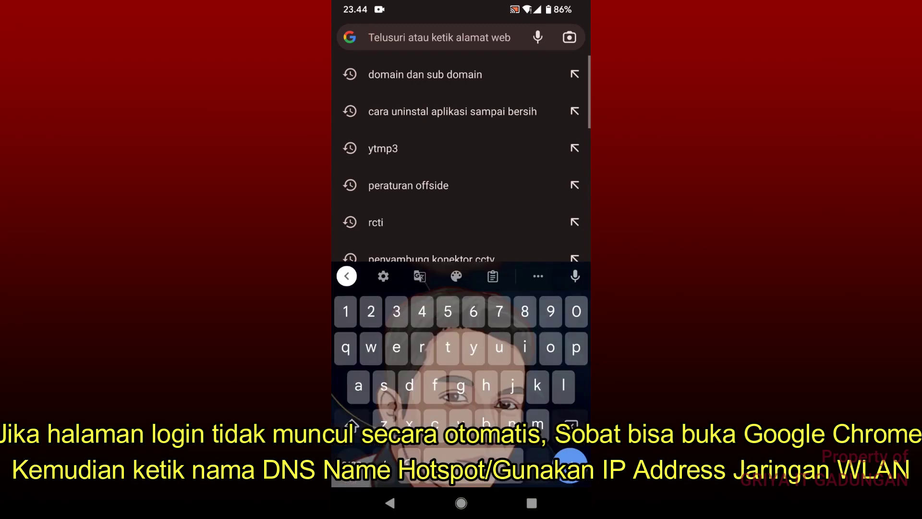
pyautogui.write('dedy')
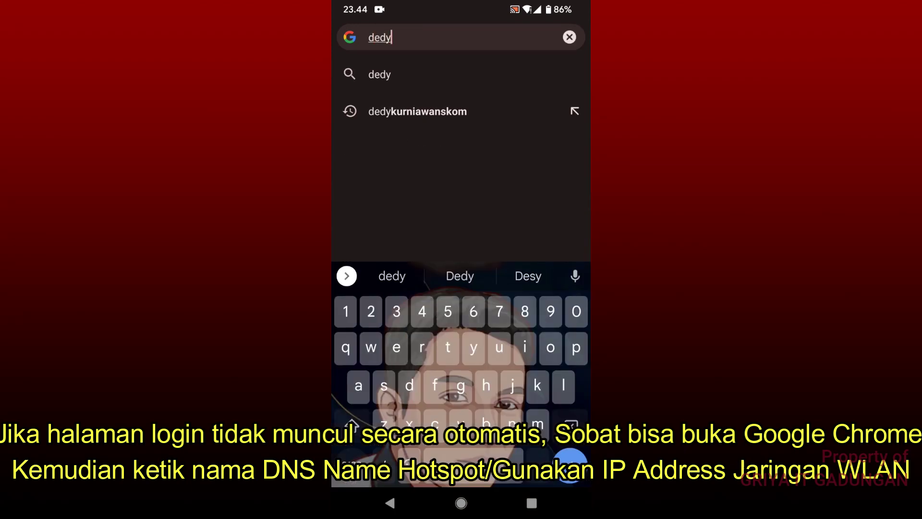
pyautogui.write('kurniaw')
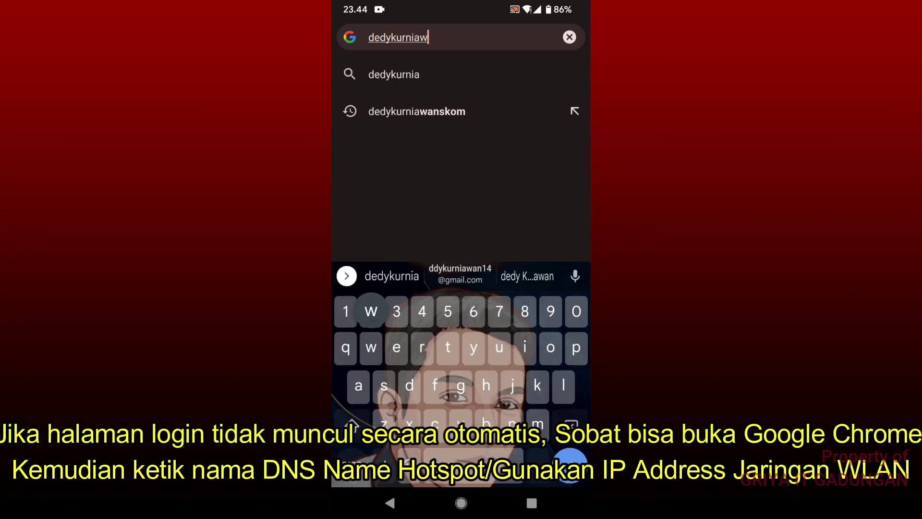
pyautogui.write('an.net')
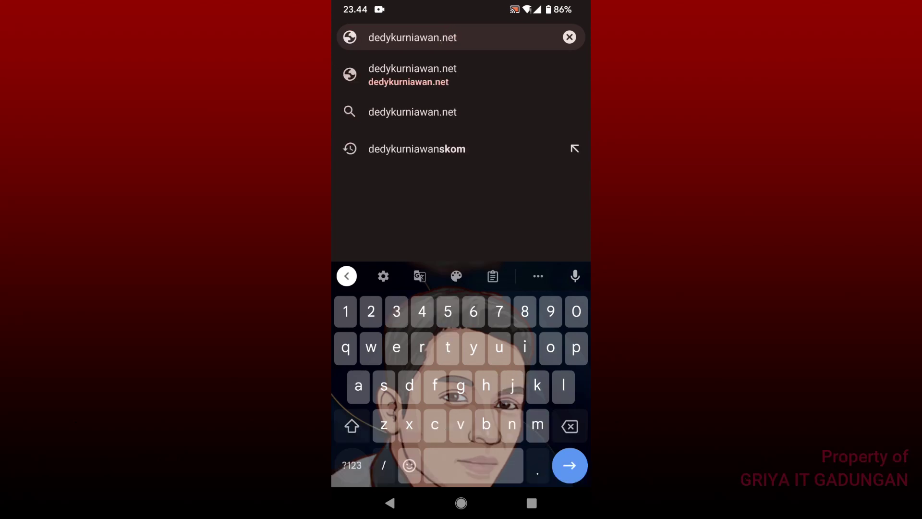
pyautogui.press('Return')
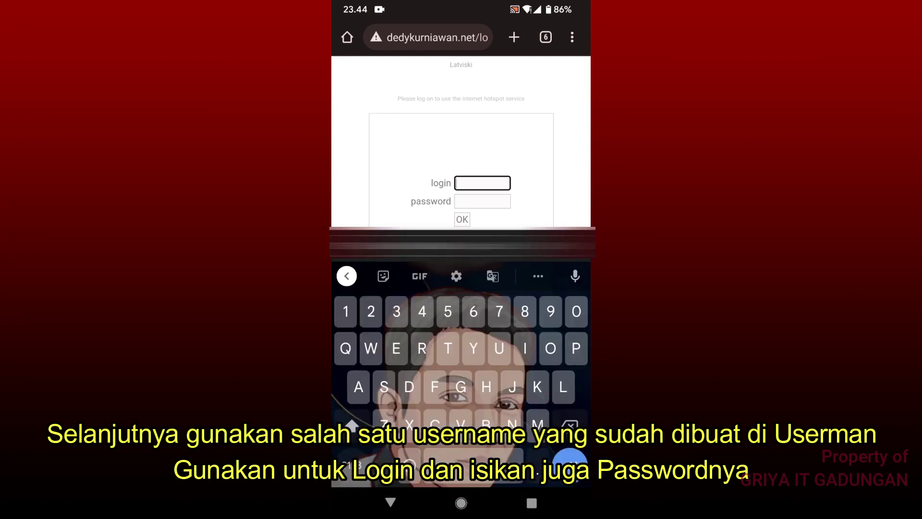
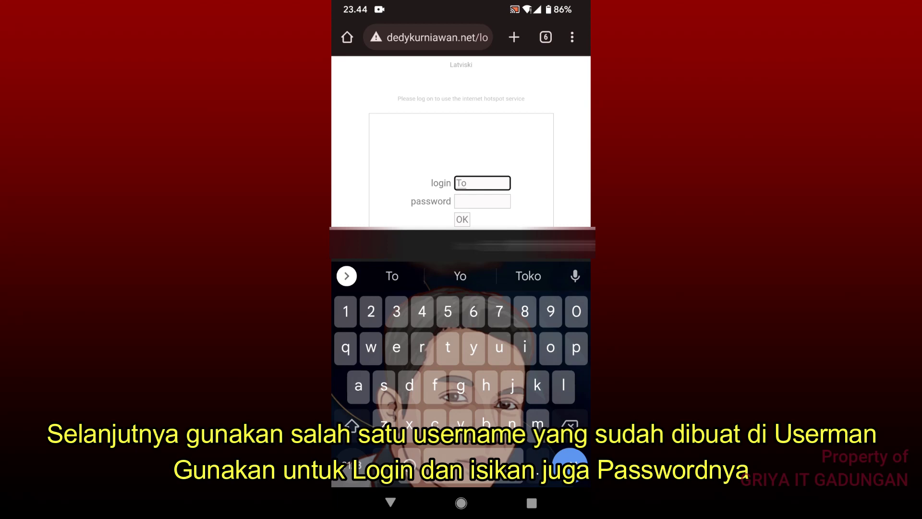
# Enter a generated user's login name and start typing its password
pyautogui.press('BackSpace')
pyautogui.press('BackSpace')
pyautogui.press('BackSpace')
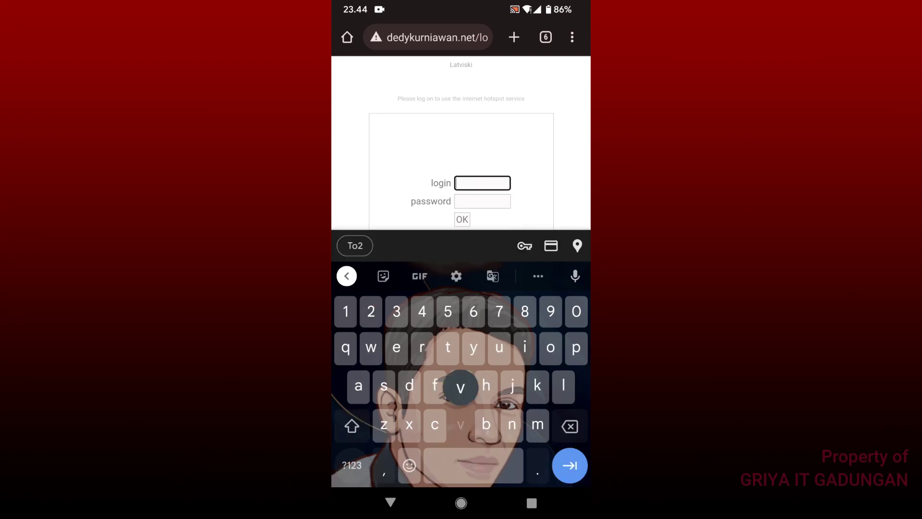
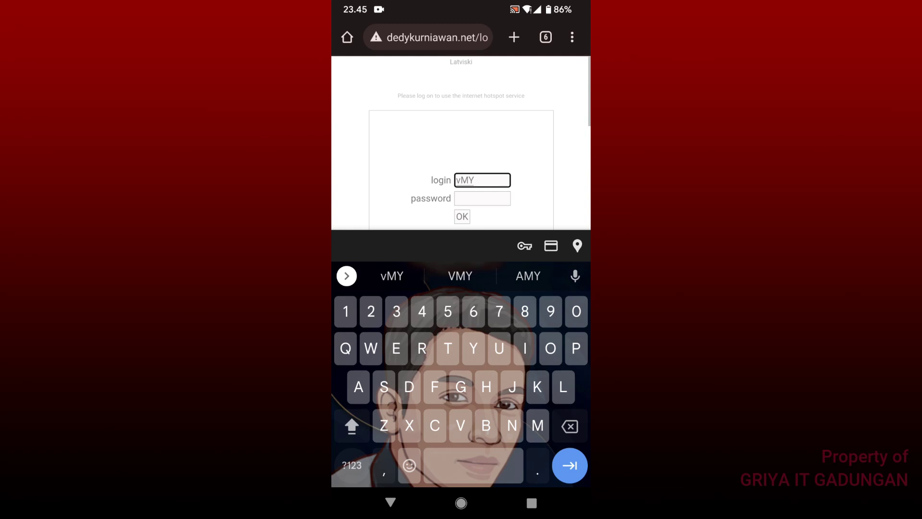
pyautogui.scroll(-1, 461, 144)
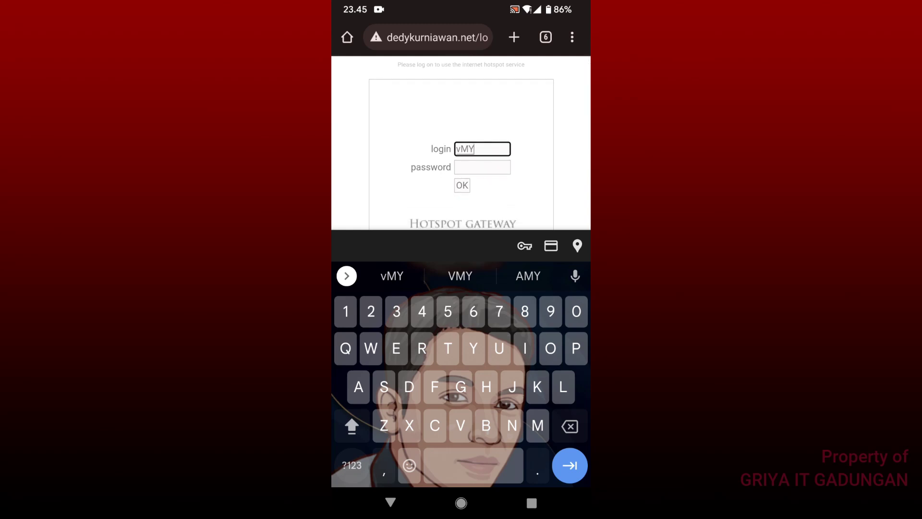
pyautogui.press('Tab')
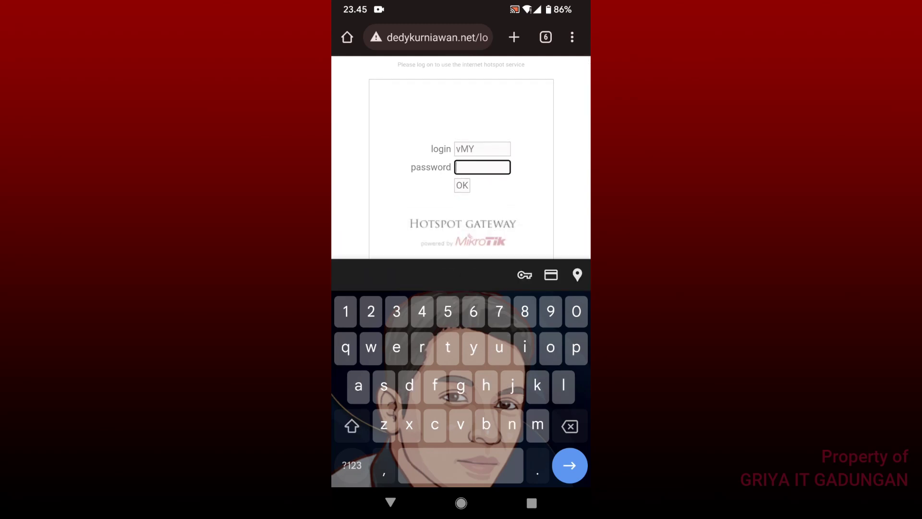
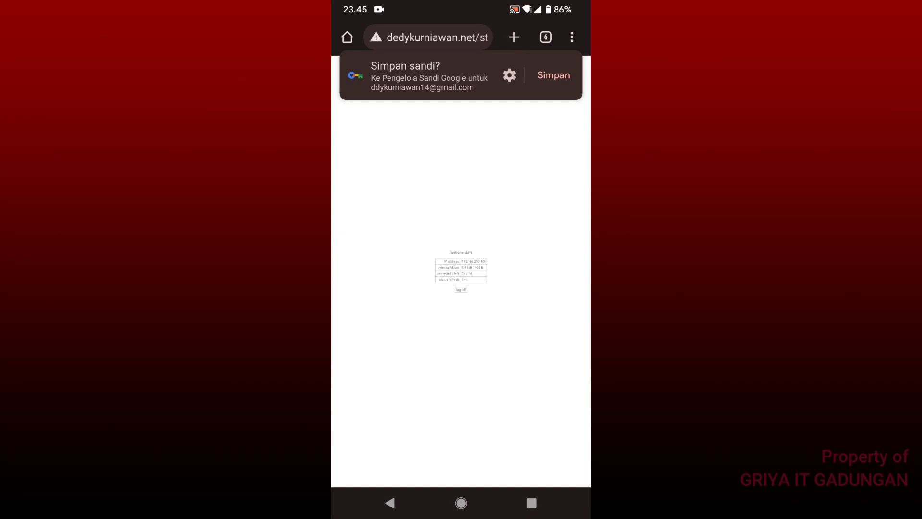
# On the phone, switch Chrome to the YouTube Studio tab and load its channel Dasbor over the hotspot
pyautogui.doubleClick(461, 269)
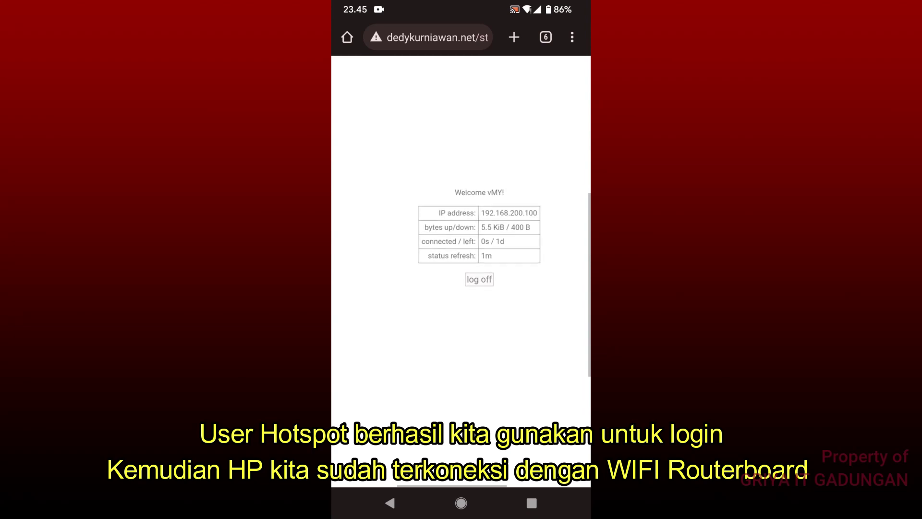
pyautogui.click(546, 30)
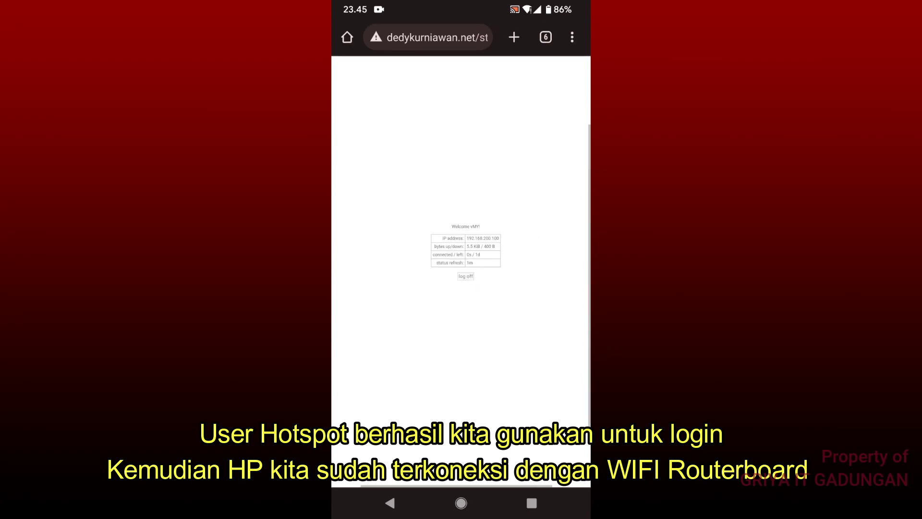
pyautogui.scroll(3, 461, 240)
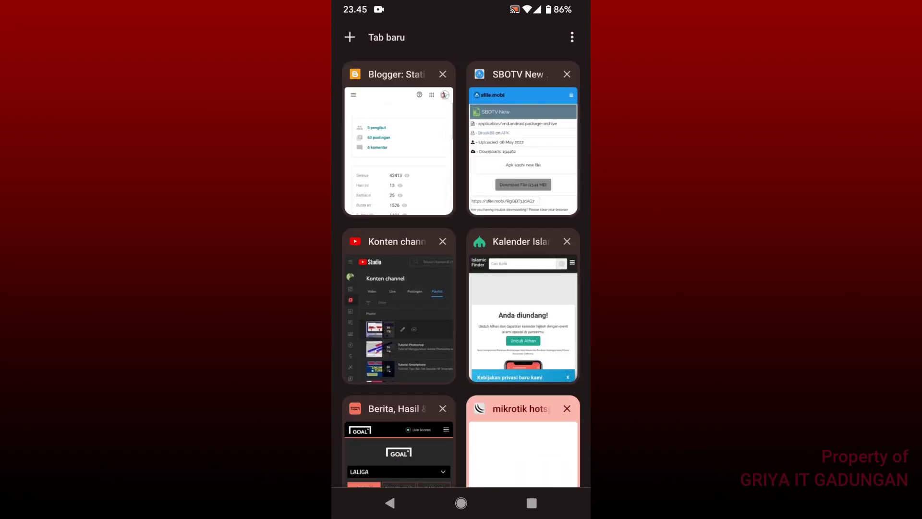
pyautogui.click(398, 298)
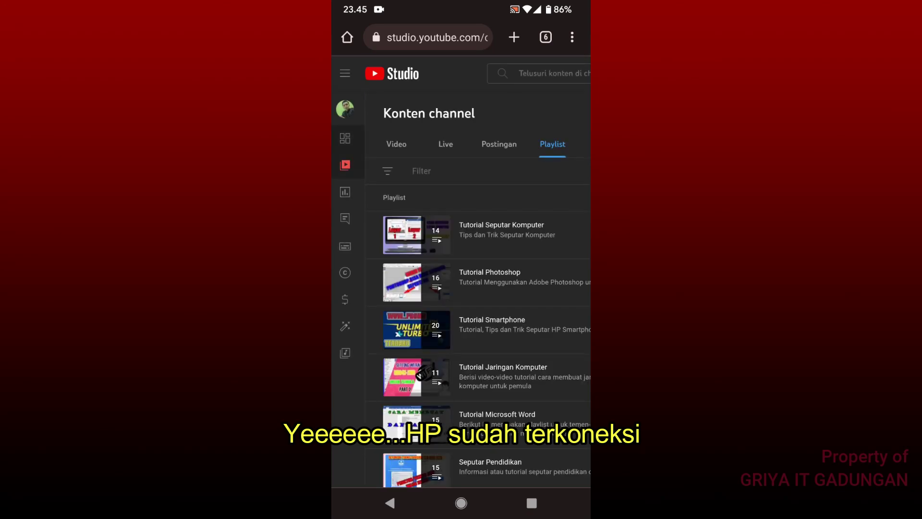
pyautogui.click(344, 138)
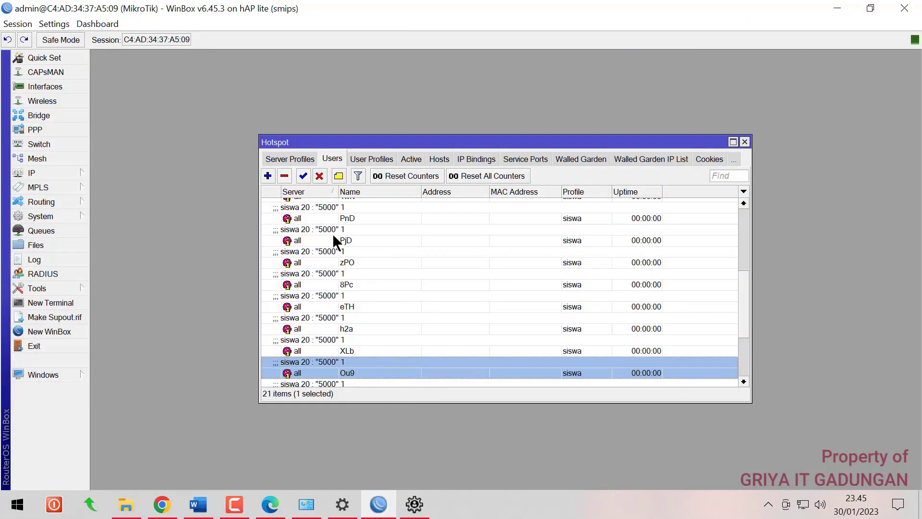
# Check the one active hotspot session at 192.168.200.100, then close the Hotspot window
pyautogui.click(409, 159)
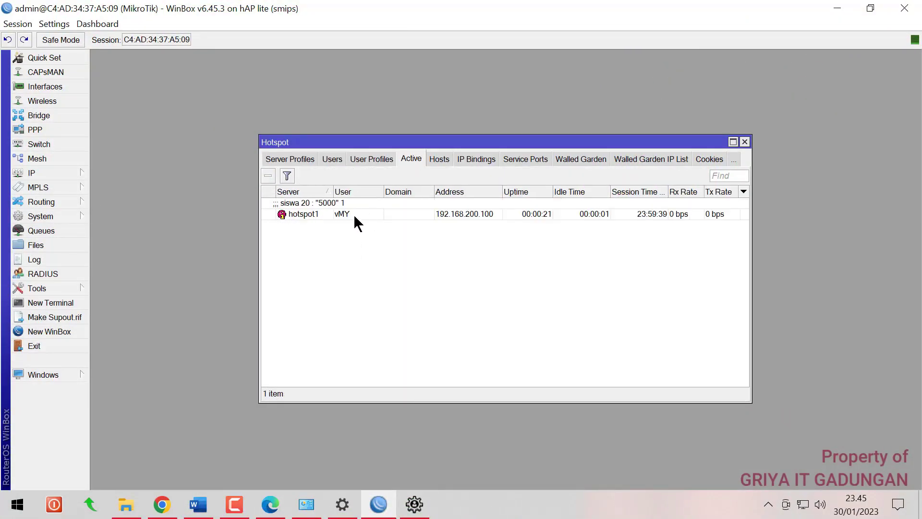
pyautogui.click(364, 214)
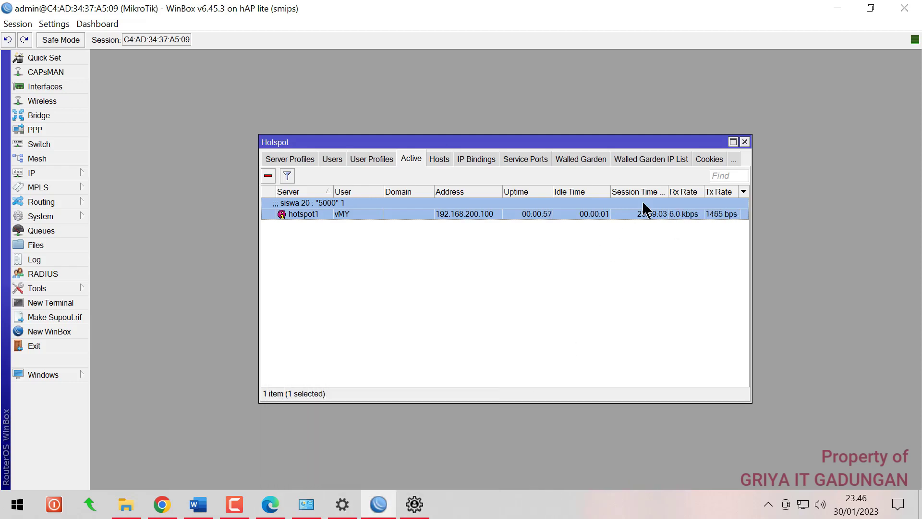
pyautogui.click(745, 141)
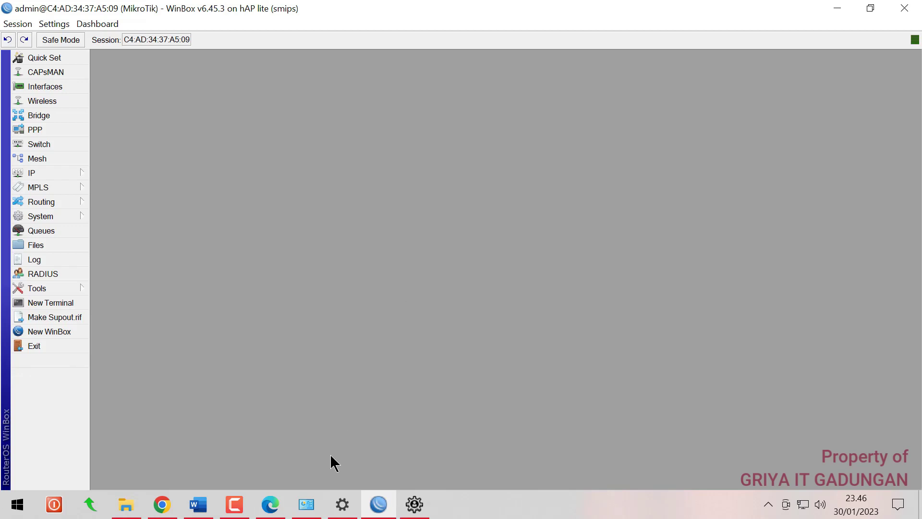
# Highlight task item 14, the 20 random RADIUS hotspot accounts, green in Word
pyautogui.click(234, 505)
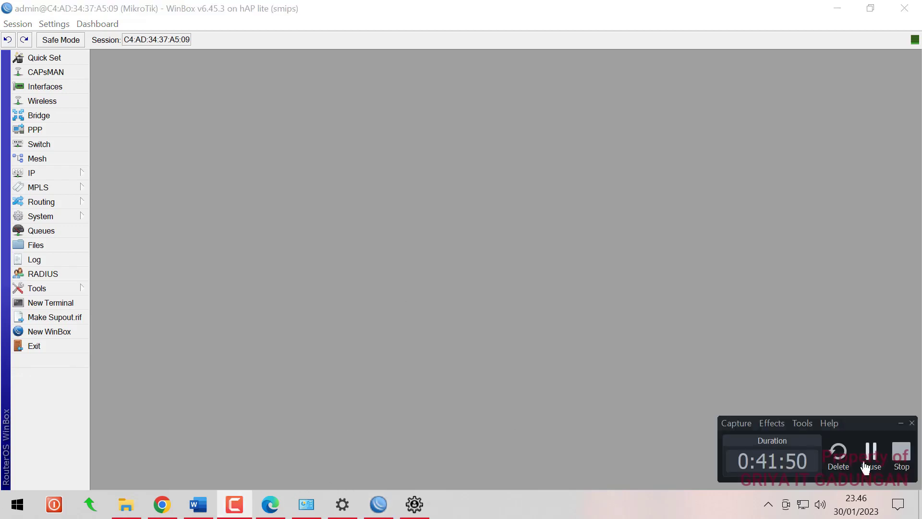
pyautogui.click(870, 456)
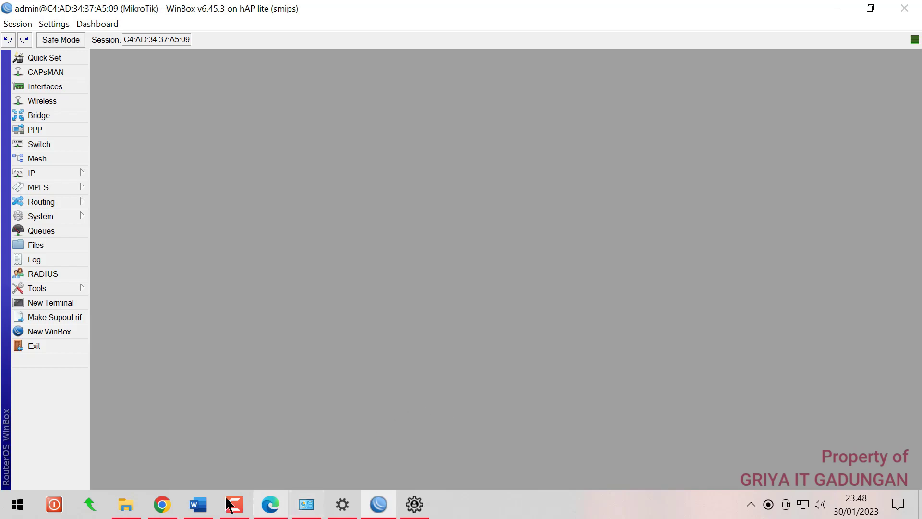
pyautogui.click(199, 504)
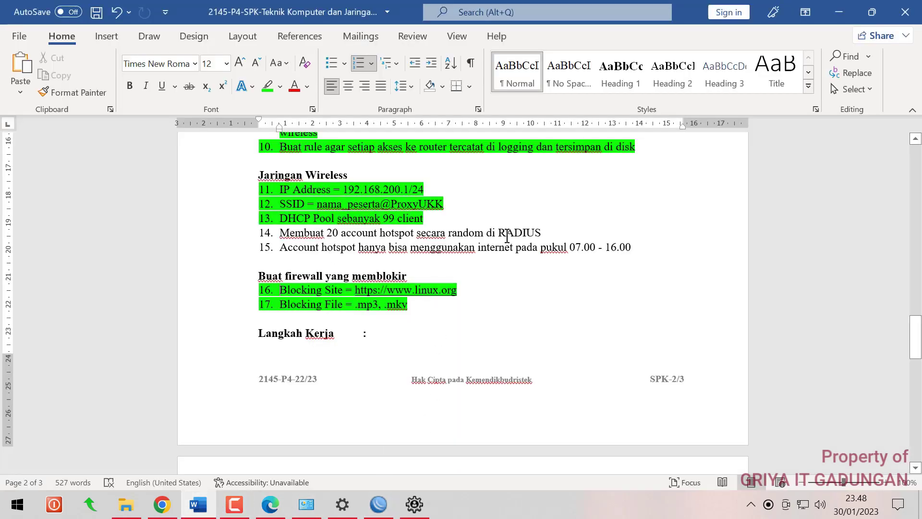
pyautogui.moveTo(504, 233); pyautogui.dragTo(281, 234)
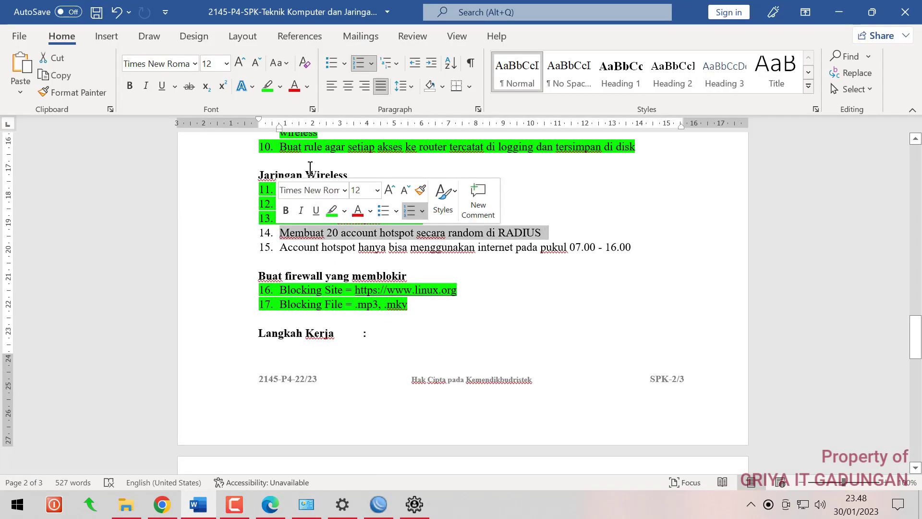
pyautogui.click(267, 87)
pyautogui.click(405, 259)
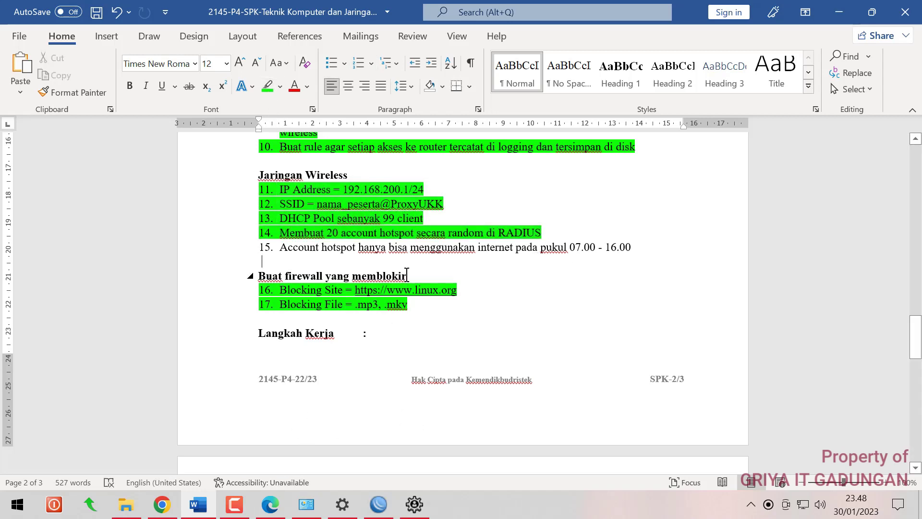
# Close the hotspot user management app and return to WinBox
pyautogui.moveTo(418, 507)
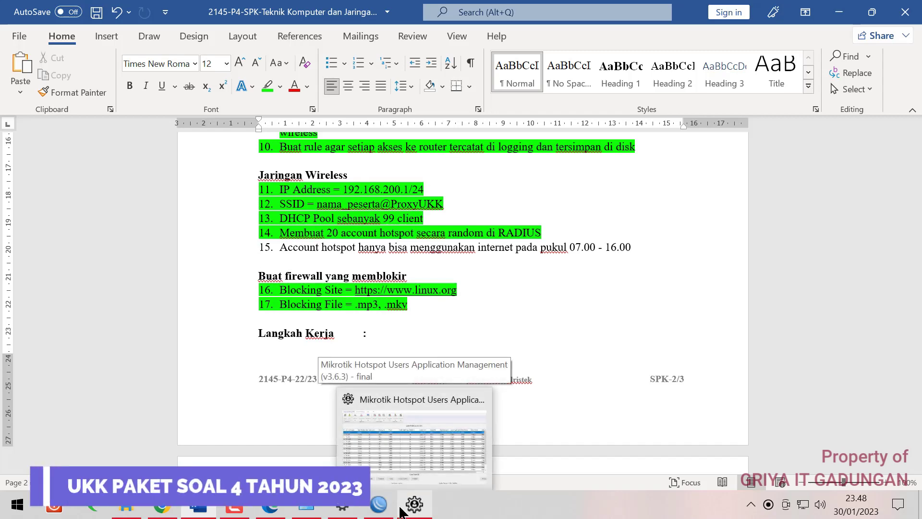
pyautogui.click(416, 505)
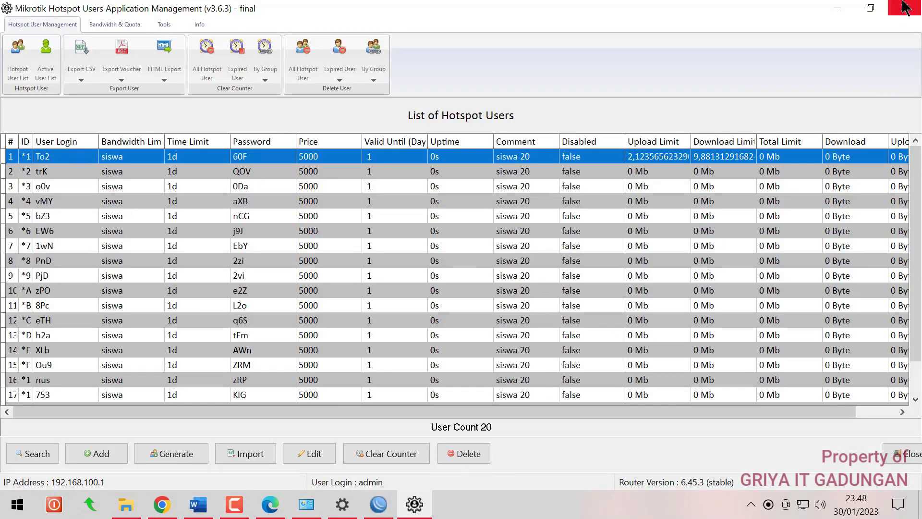
pyautogui.click(904, 8)
pyautogui.click(380, 510)
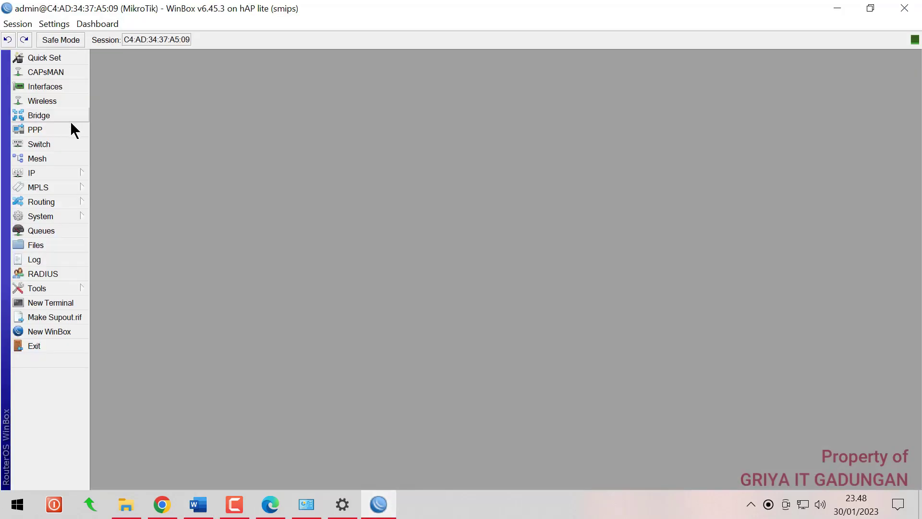
# Add a forward-chain firewall filter rule with source address 192.168.200.0/24, the hotspot network
pyautogui.click(54, 172)
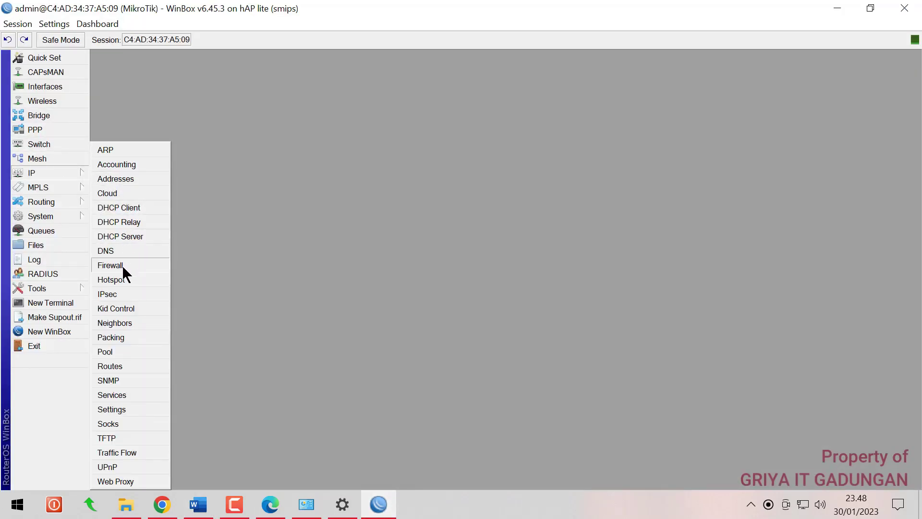
pyautogui.click(122, 265)
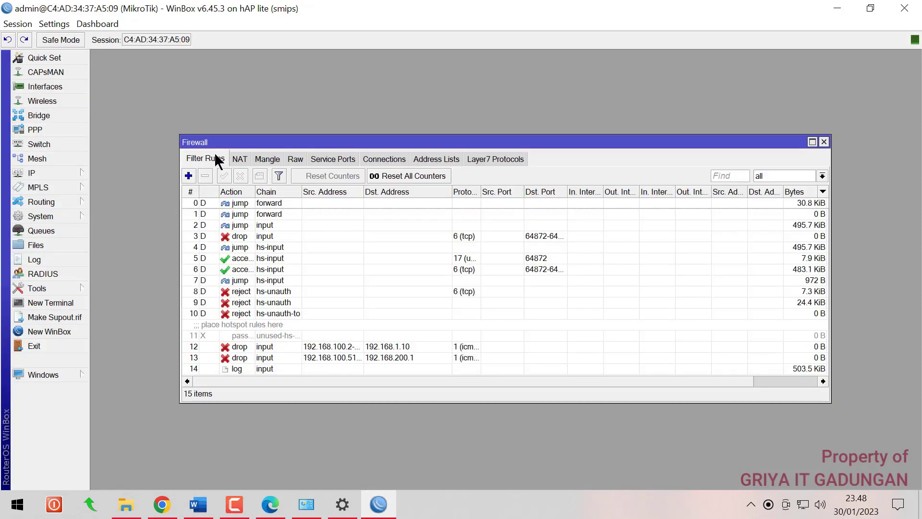
pyautogui.click(188, 175)
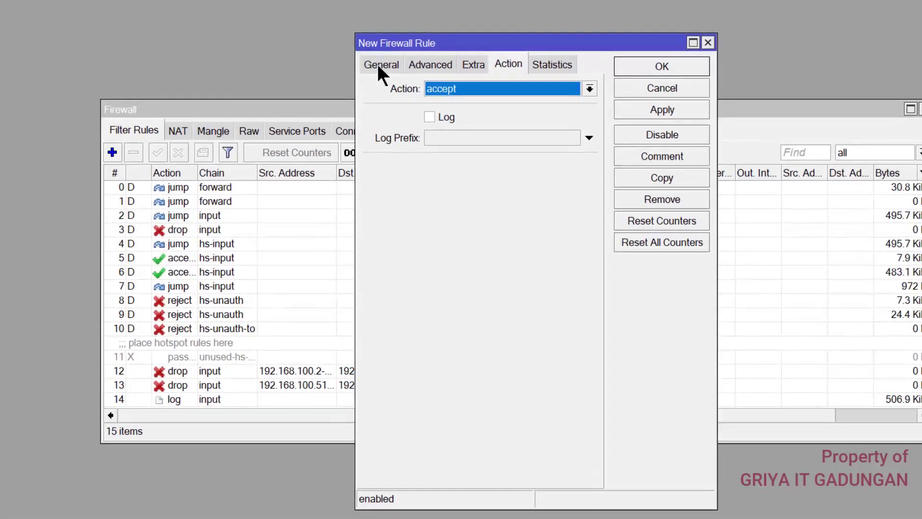
pyautogui.click(389, 92)
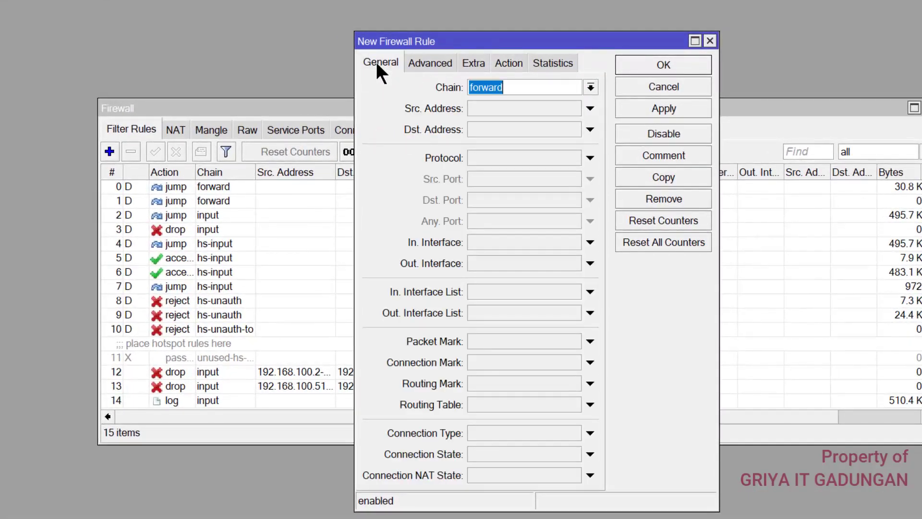
pyautogui.click(482, 110)
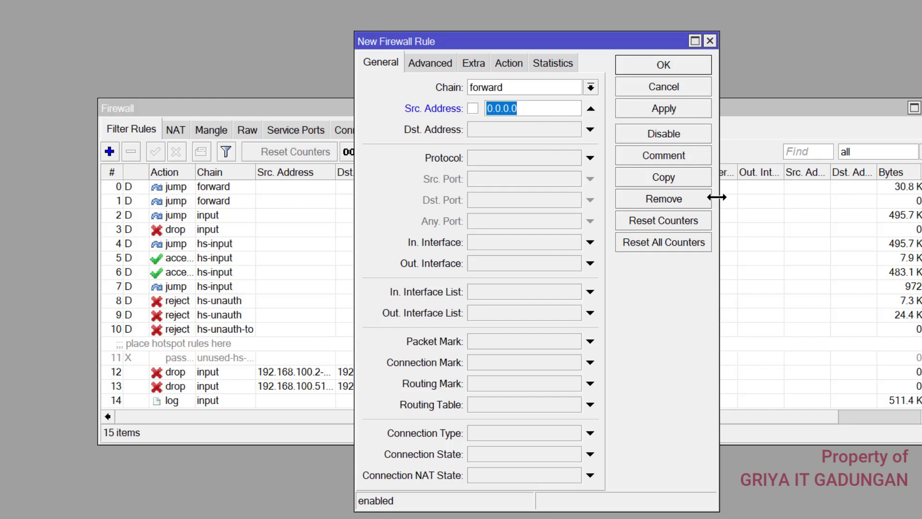
pyautogui.write('192.168.')
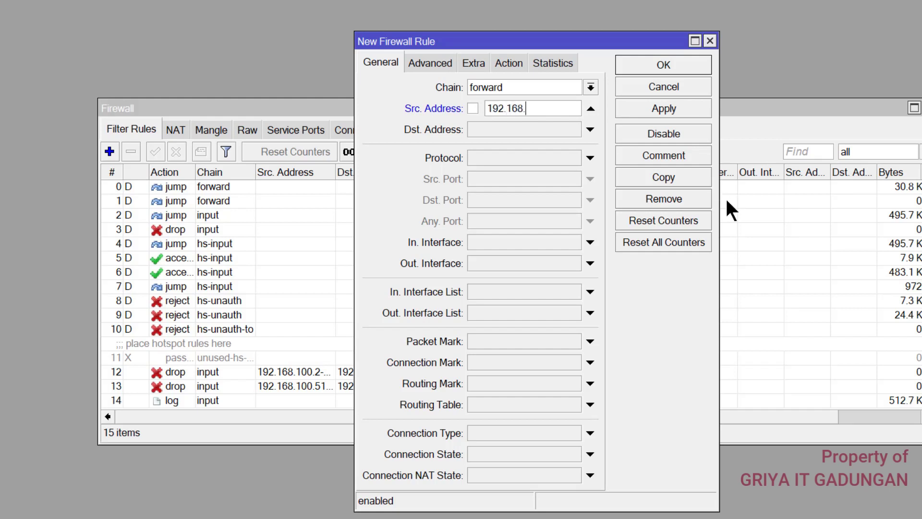
pyautogui.click(19, 155)
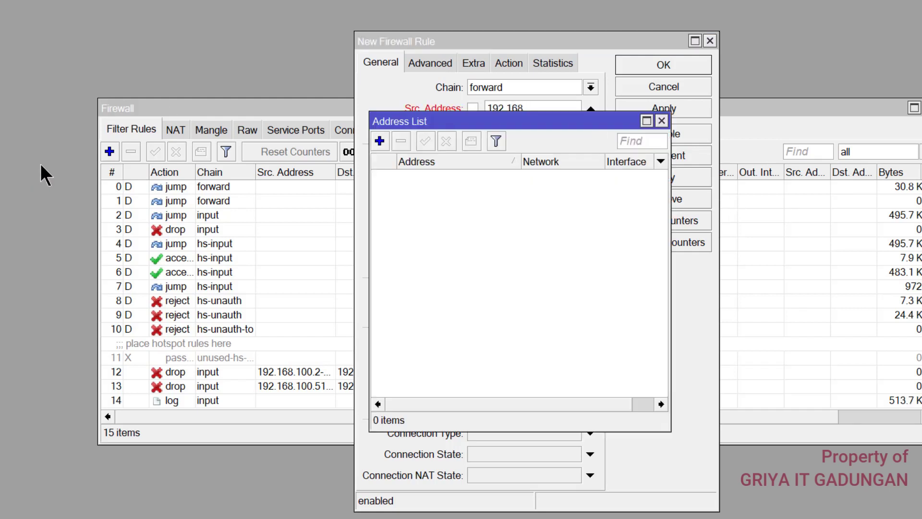
pyautogui.click(565, 204)
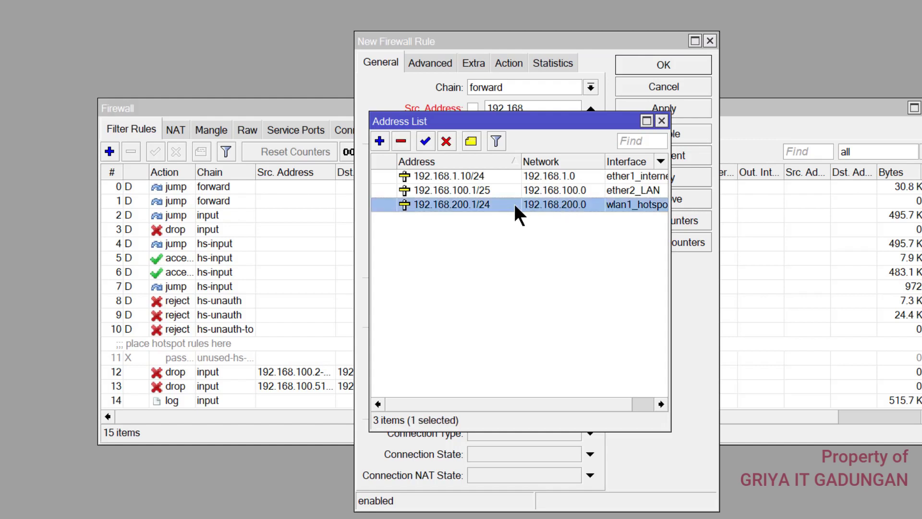
pyautogui.click(661, 121)
pyautogui.click(543, 109)
pyautogui.write('.2')
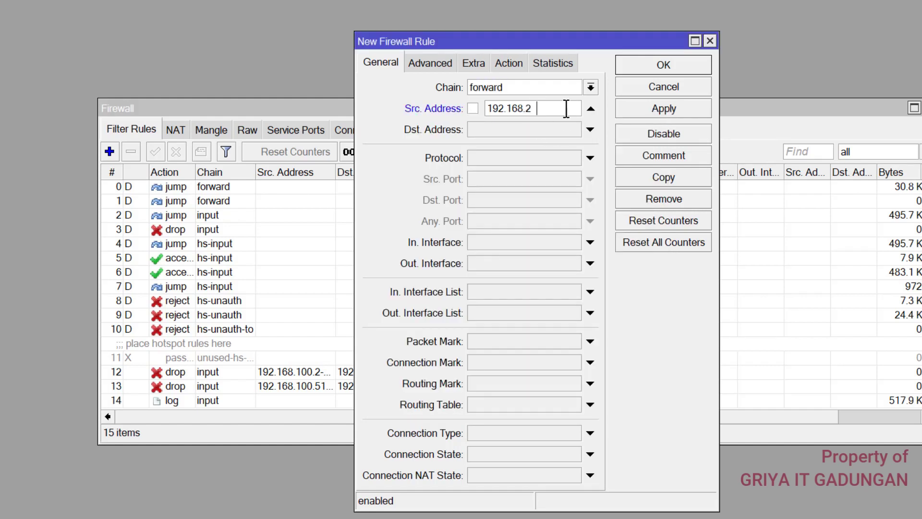
pyautogui.write('00.0/24')
# Set the new firewall rule's action to drop
pyautogui.click(511, 63)
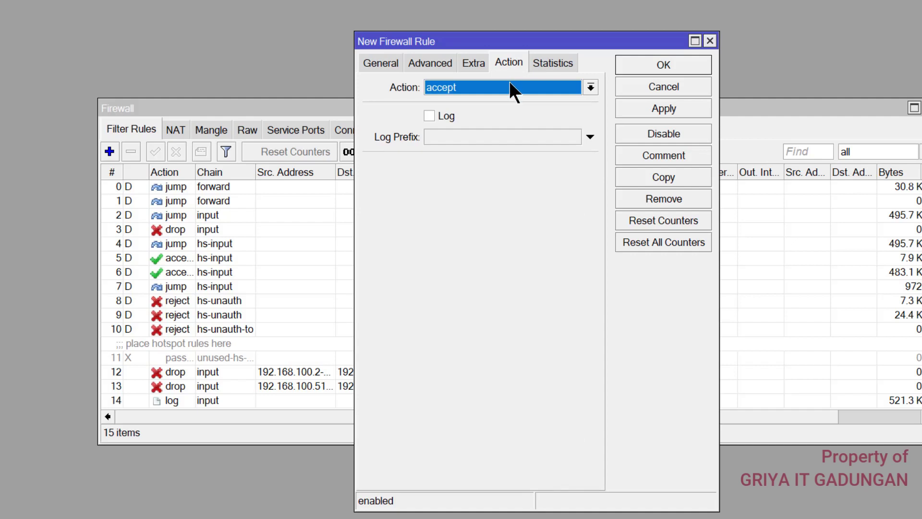
pyautogui.click(509, 81)
pyautogui.click(454, 138)
pyautogui.click(466, 72)
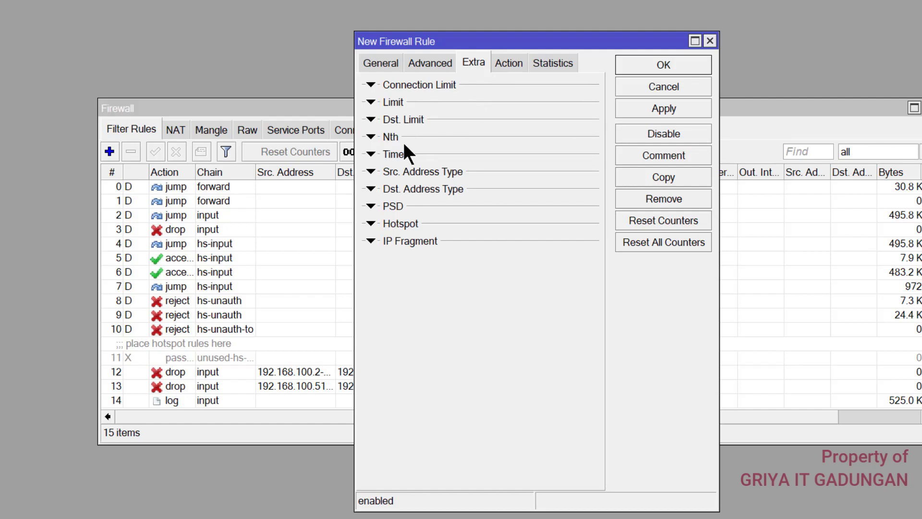
# Limit the drop rule to 16:00:00–07:00:00 on all days and save it
pyautogui.click(393, 152)
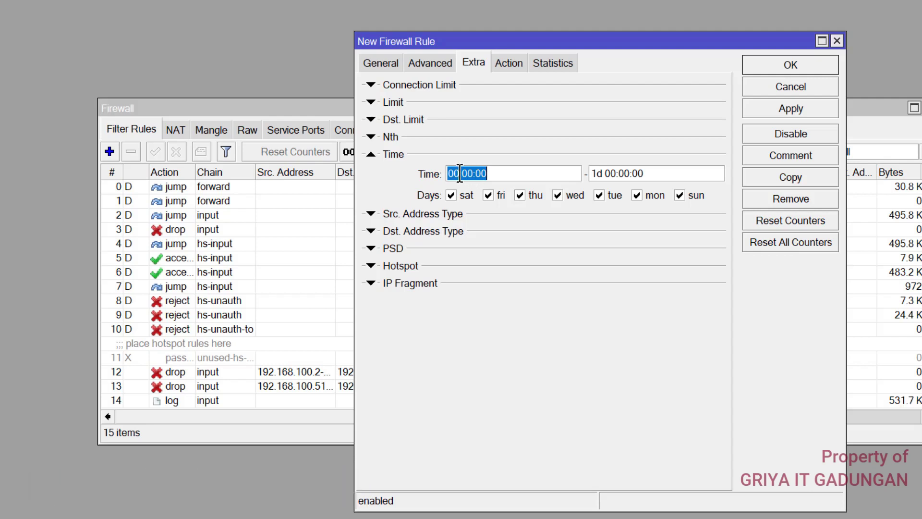
pyautogui.moveTo(459, 173); pyautogui.dragTo(437, 172)
pyautogui.write('16')
pyautogui.moveTo(606, 174); pyautogui.dragTo(585, 171)
pyautogui.press('BackSpace')
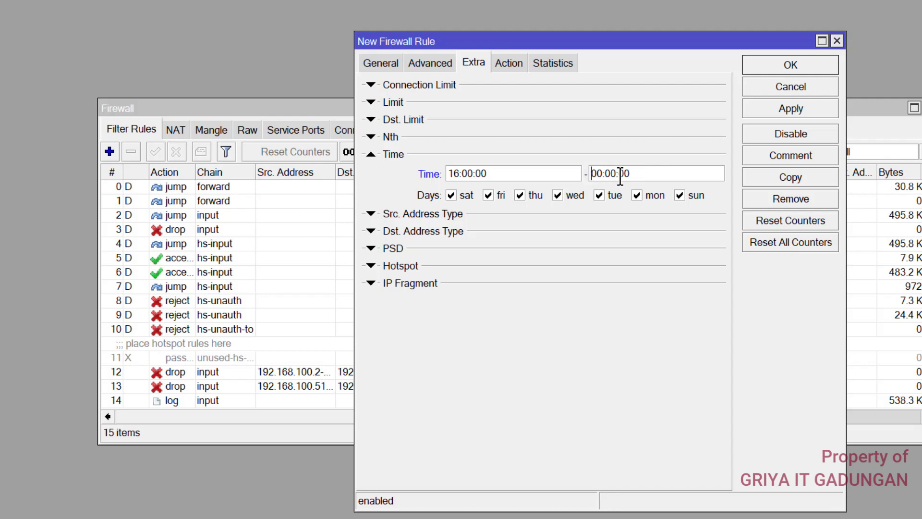
pyautogui.press('Right')
pyautogui.press('Right')
pyautogui.write('7')
pyautogui.click(749, 63)
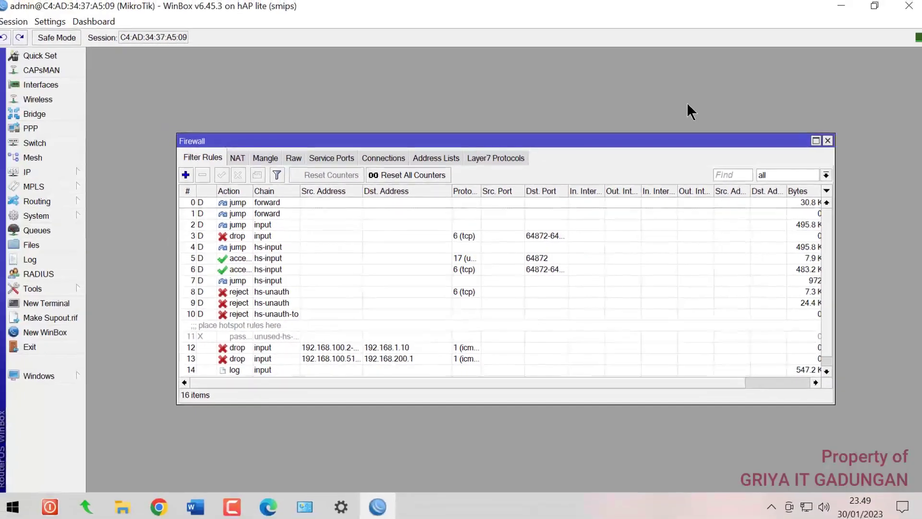
# Close the Firewall window and highlight requirement 15, hotspot internet 07.00–16.00, green in Word
pyautogui.click(827, 140)
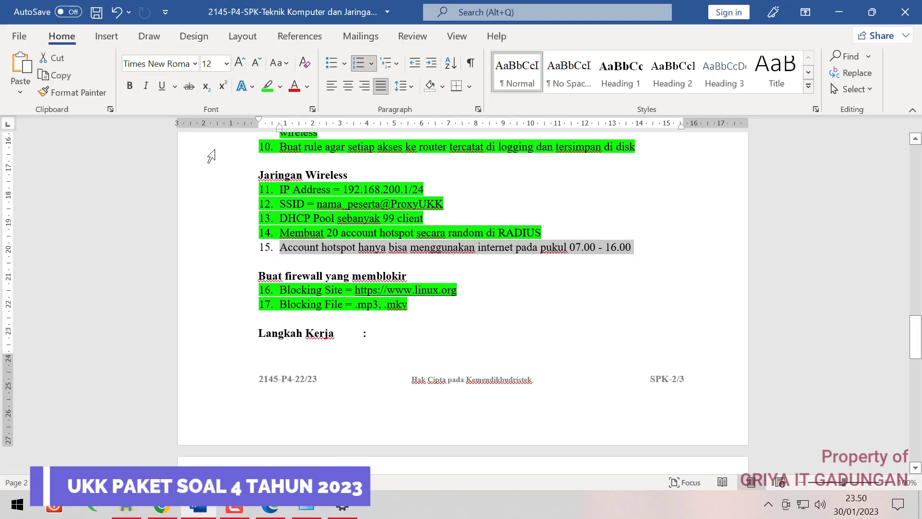
pyautogui.click(268, 87)
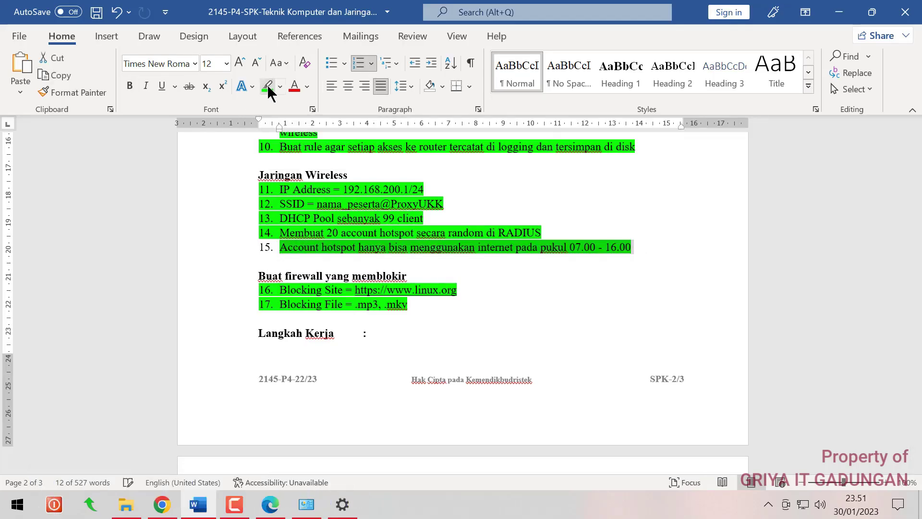
pyautogui.click(435, 305)
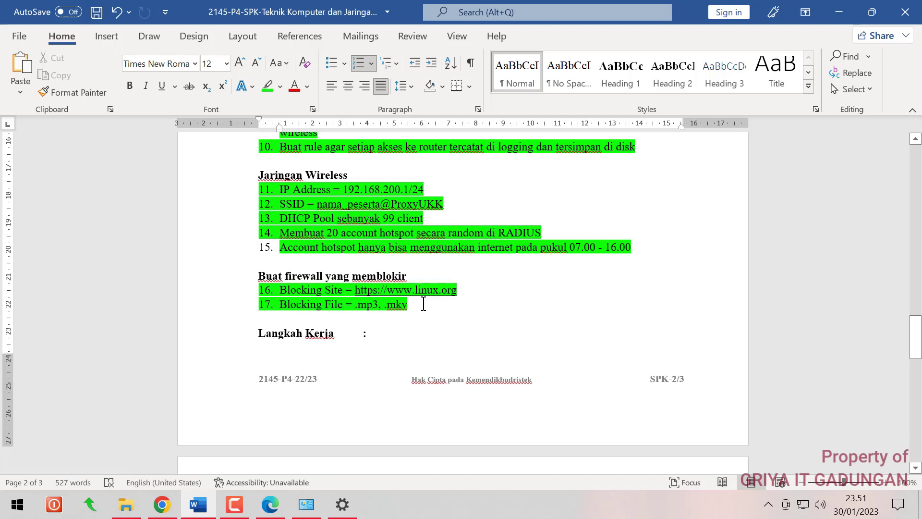